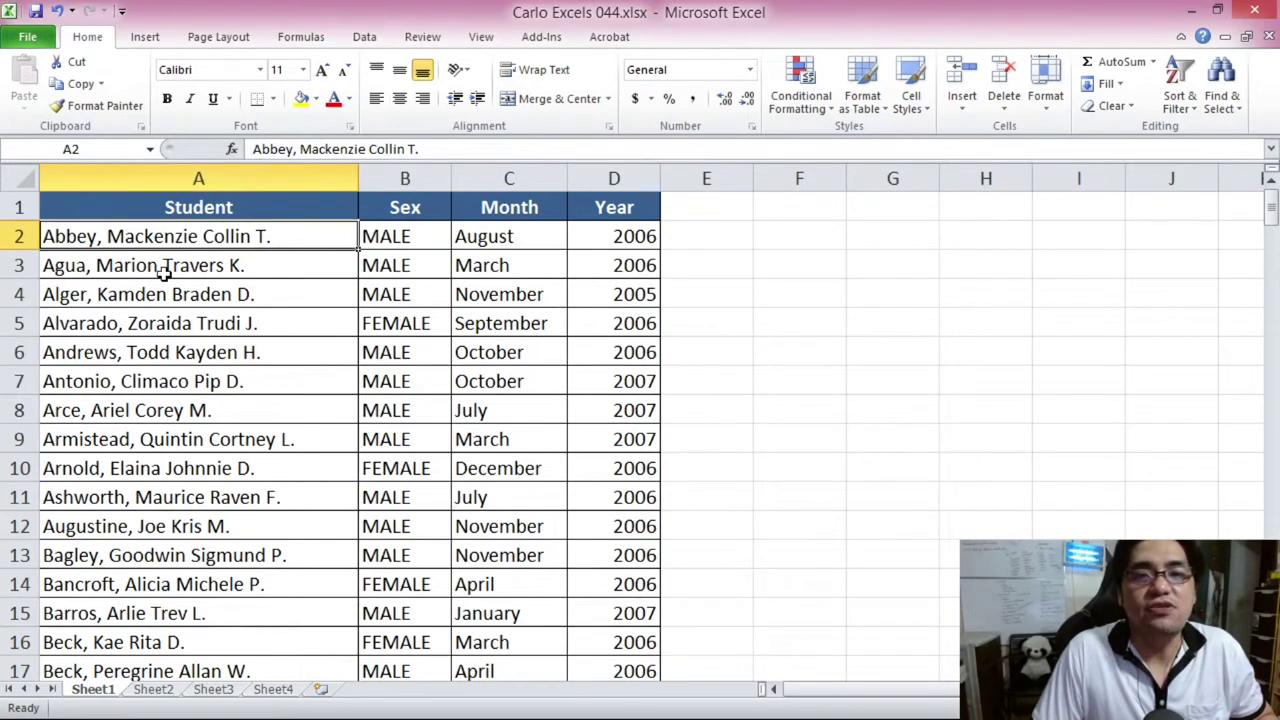
click(213, 212)
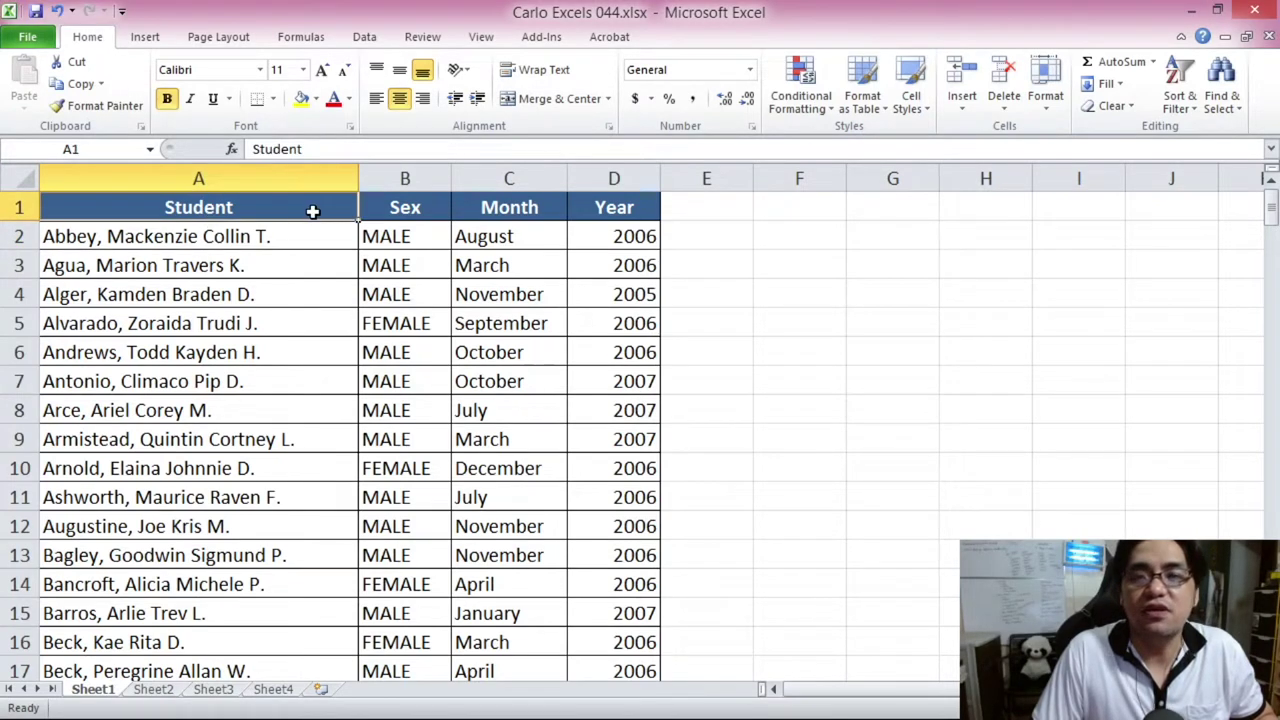
click(402, 210)
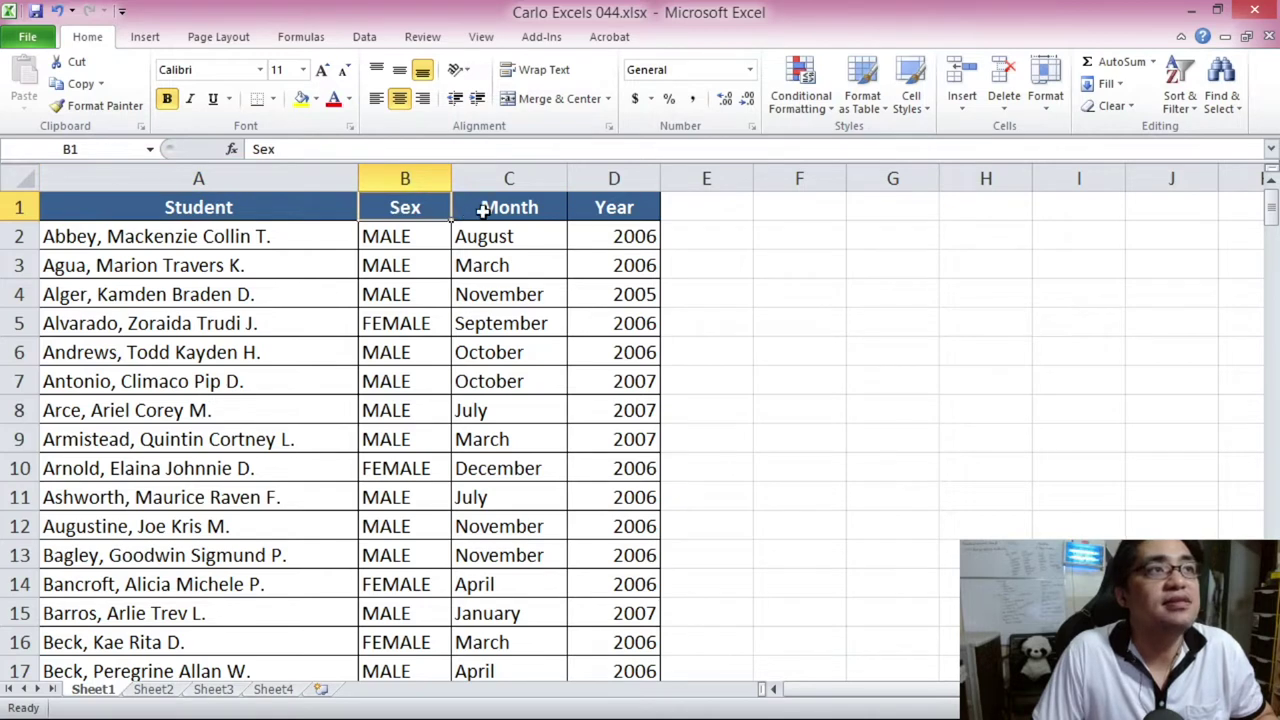
click(520, 236)
click(603, 236)
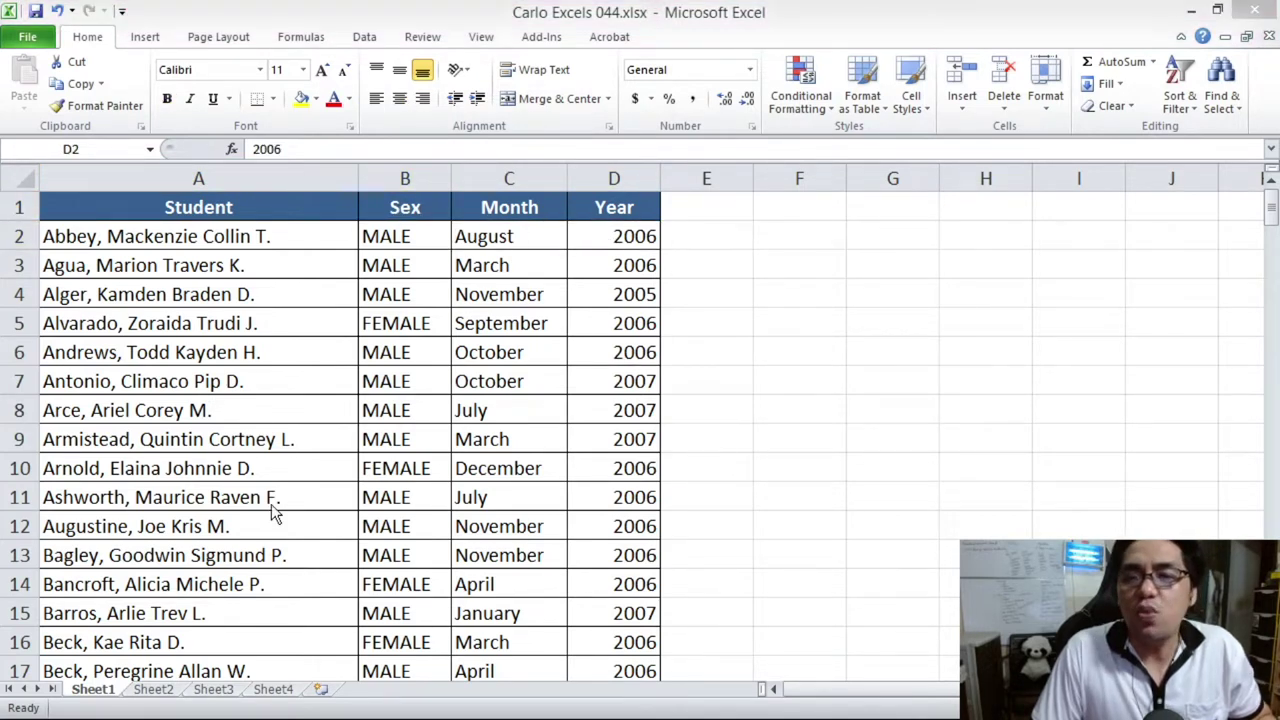
- Format the student data range A1:D201 as a table with headers, using a medium banded style with a black header
click(223, 245)
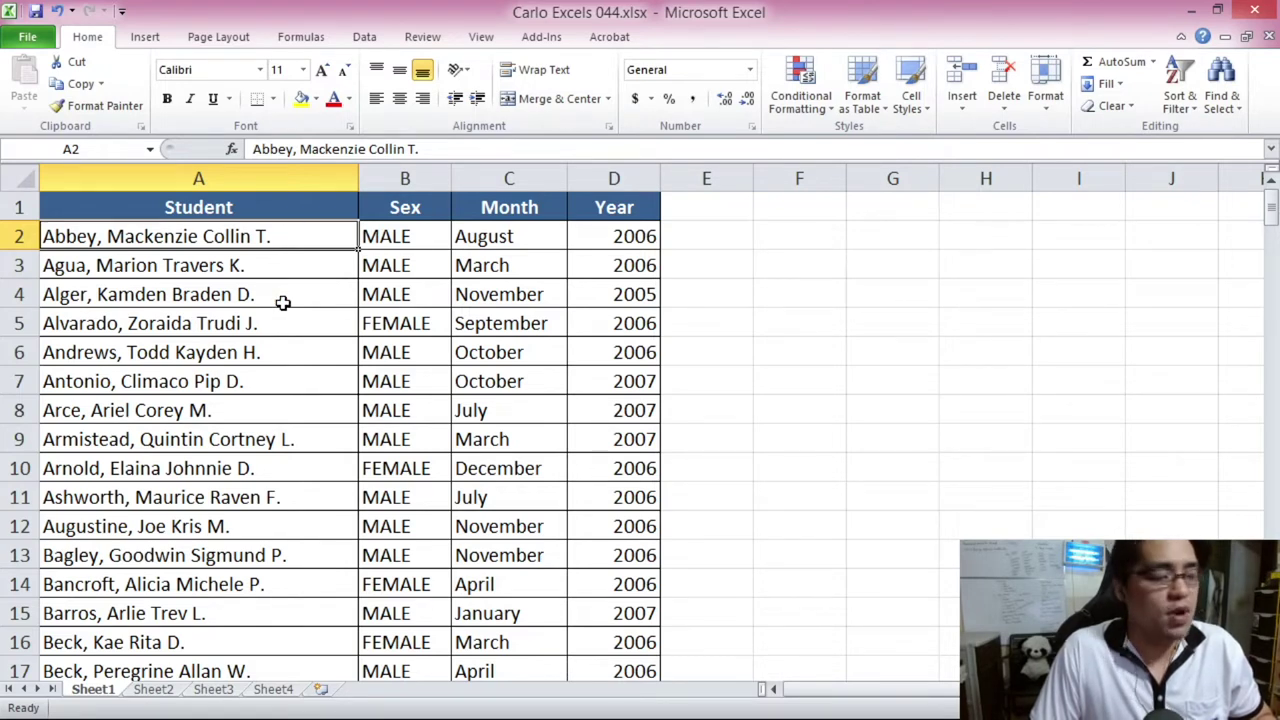
key(ctrl+a)
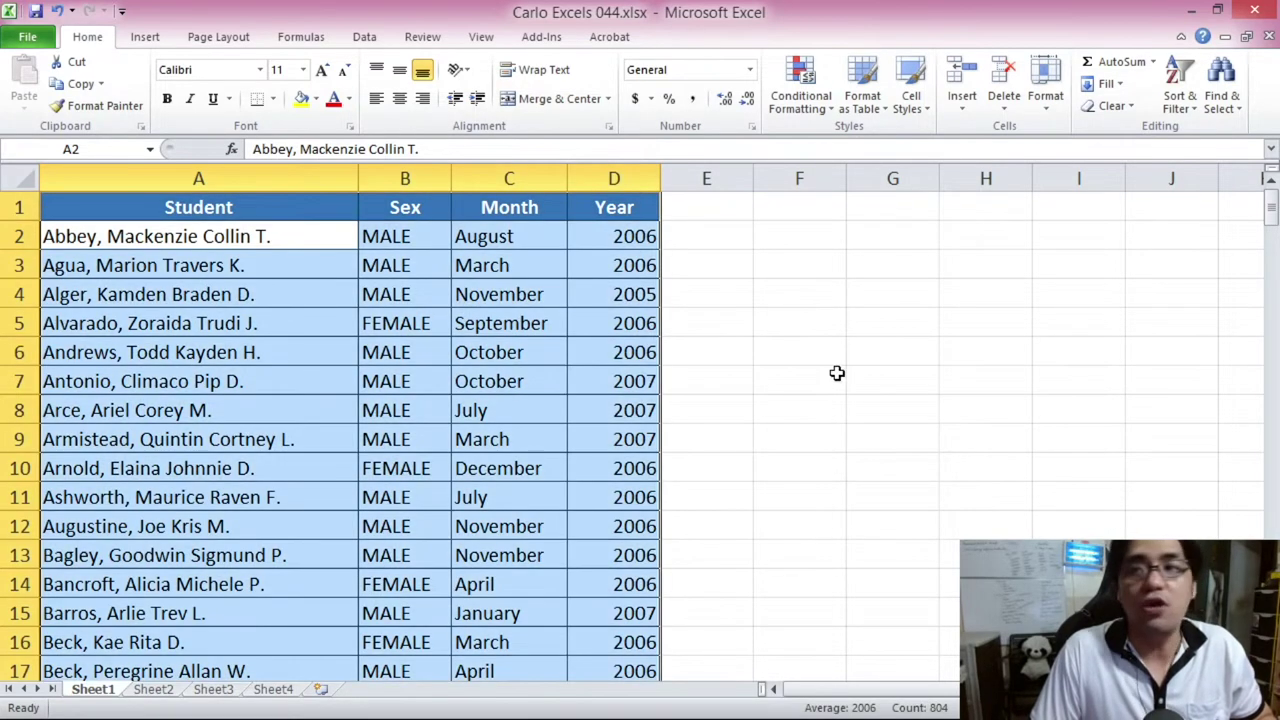
click(868, 108)
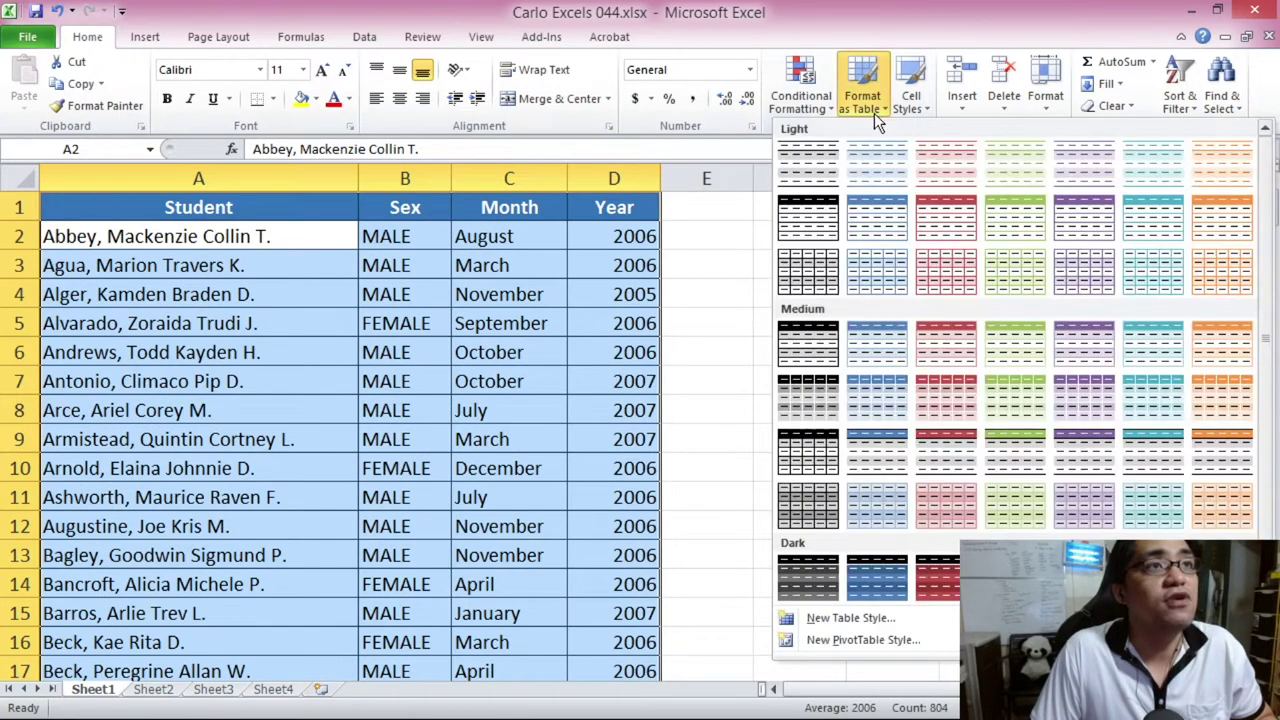
click(815, 465)
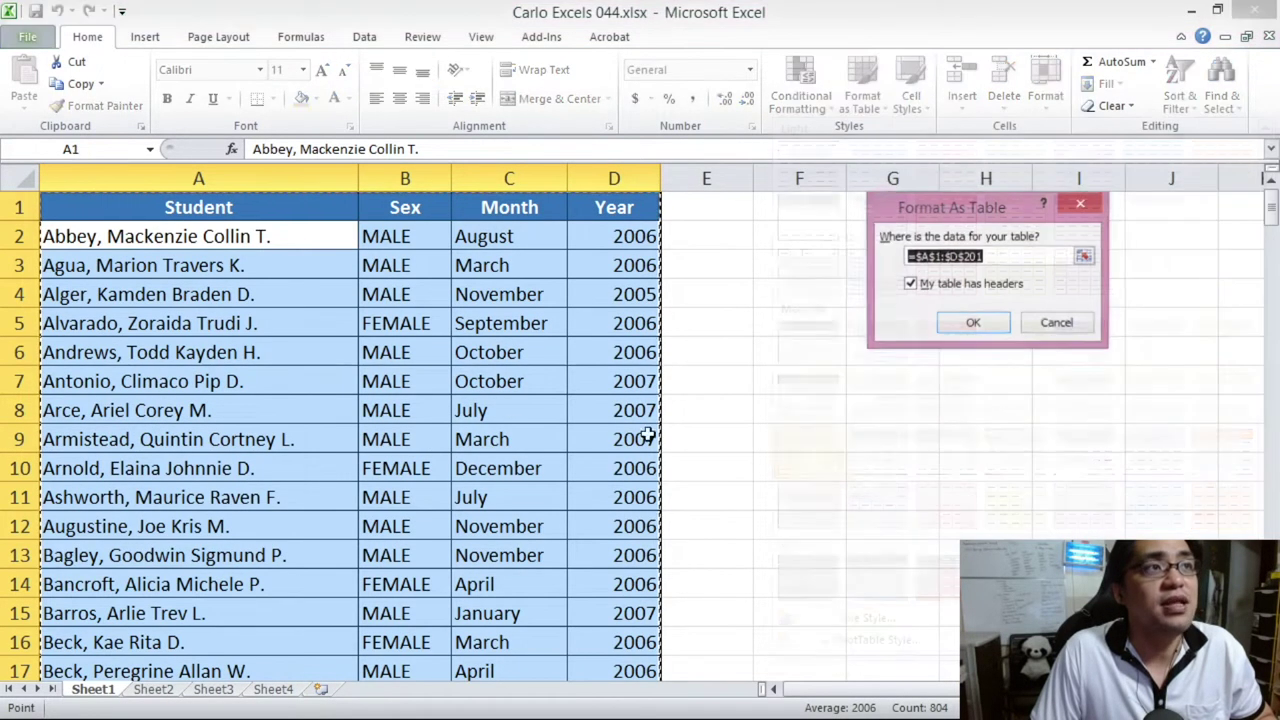
click(973, 323)
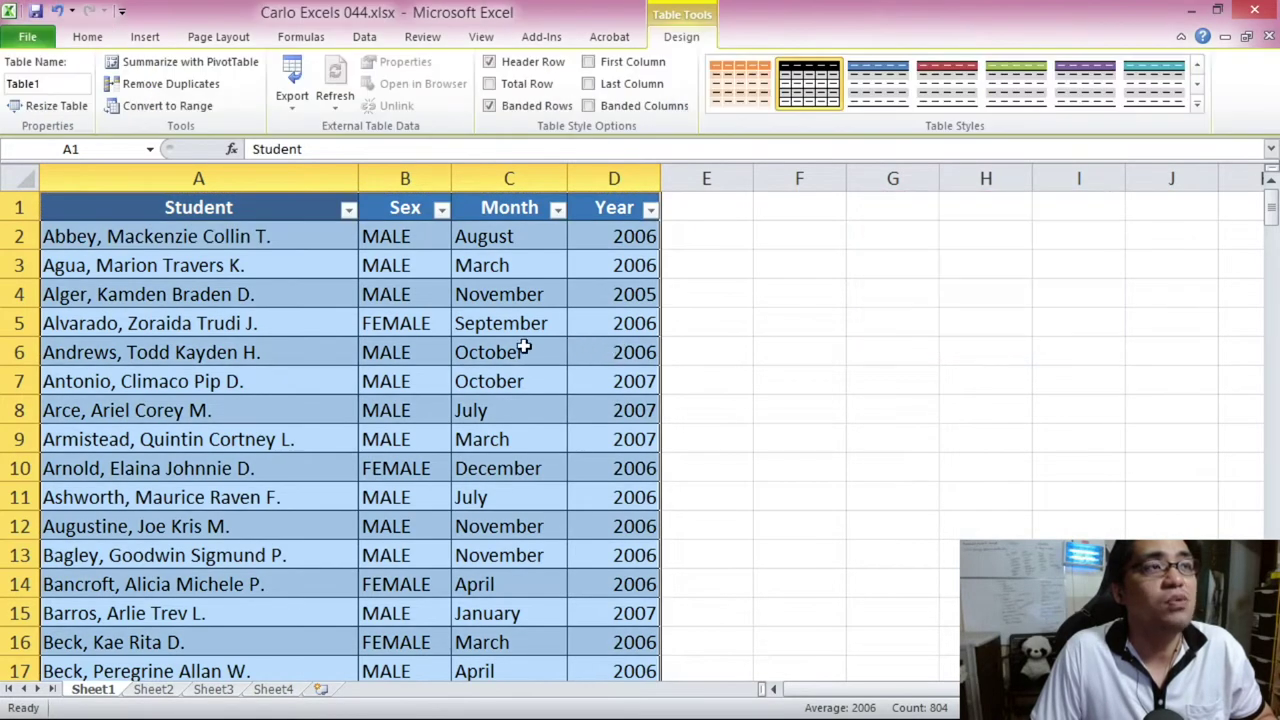
click(505, 346)
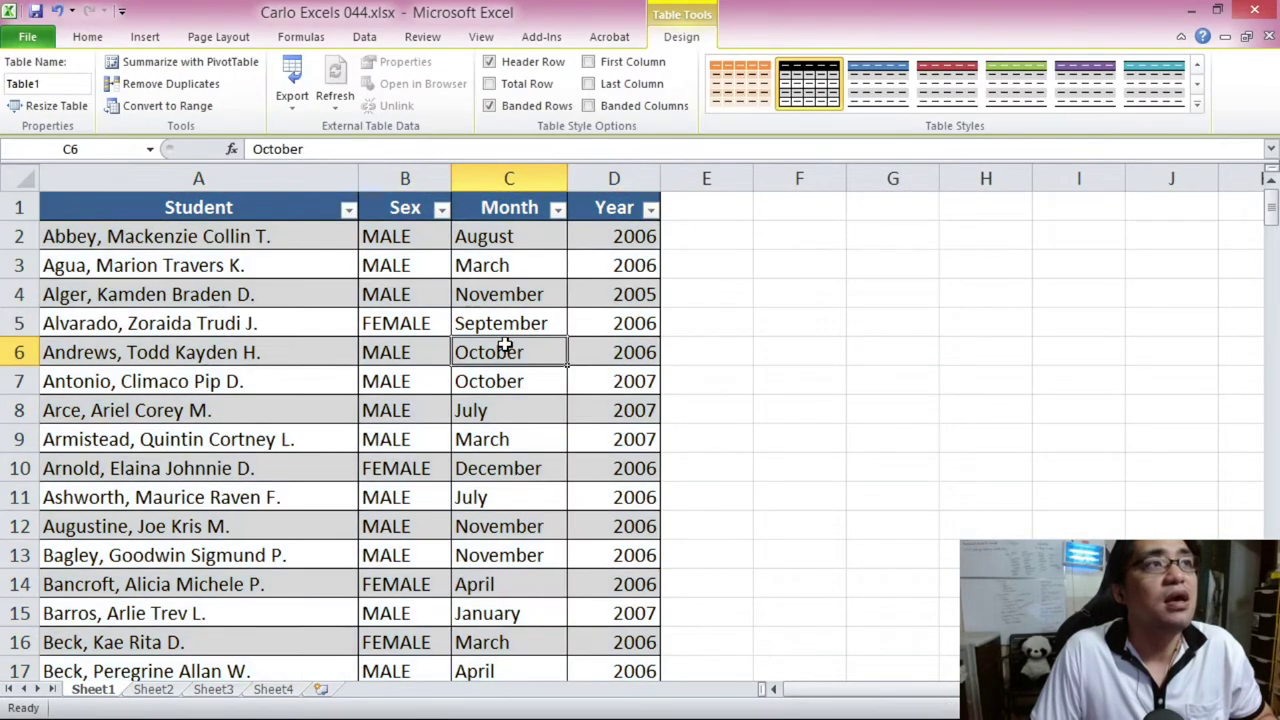
- Filter the table's Sex column to show only FEMALE records
click(441, 209)
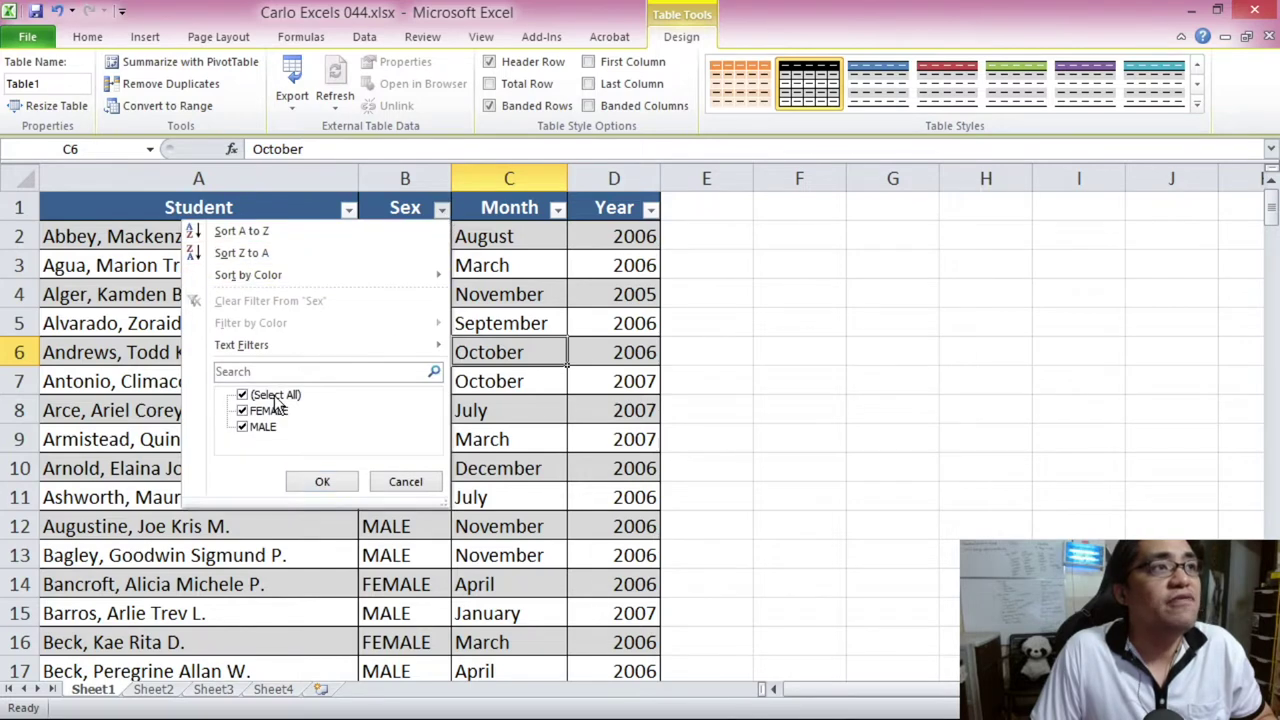
click(243, 396)
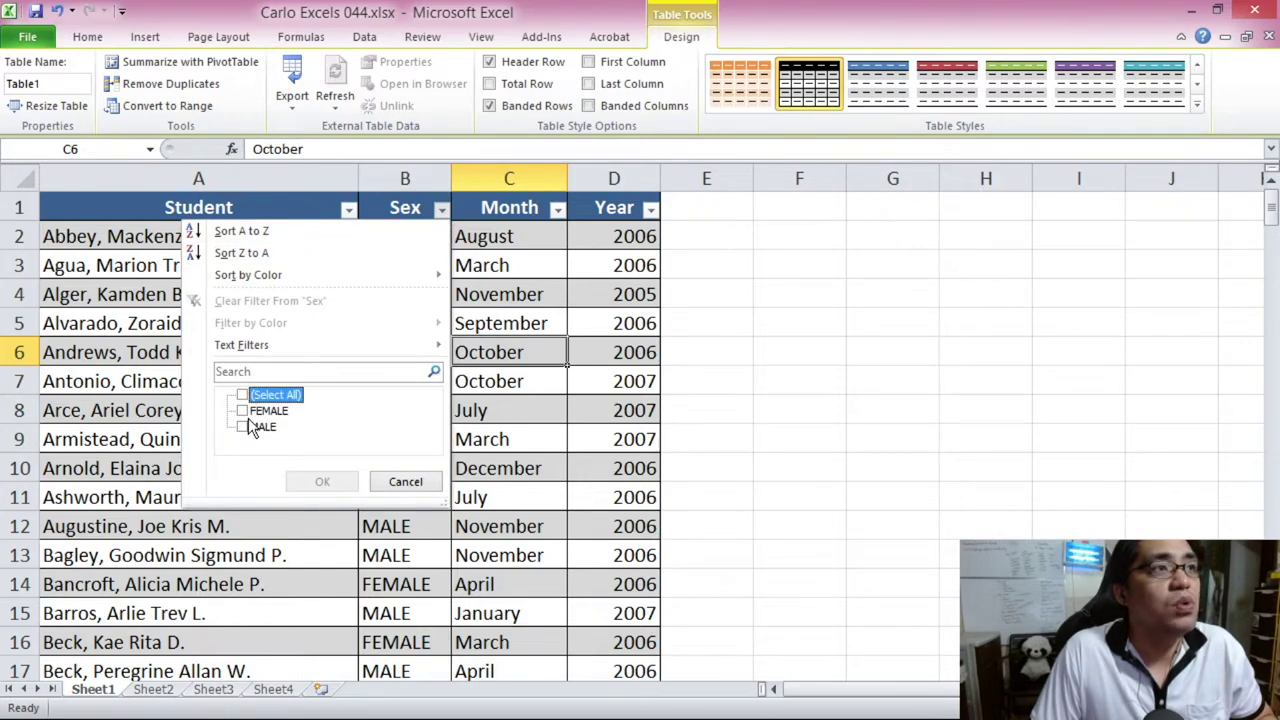
click(243, 411)
click(322, 481)
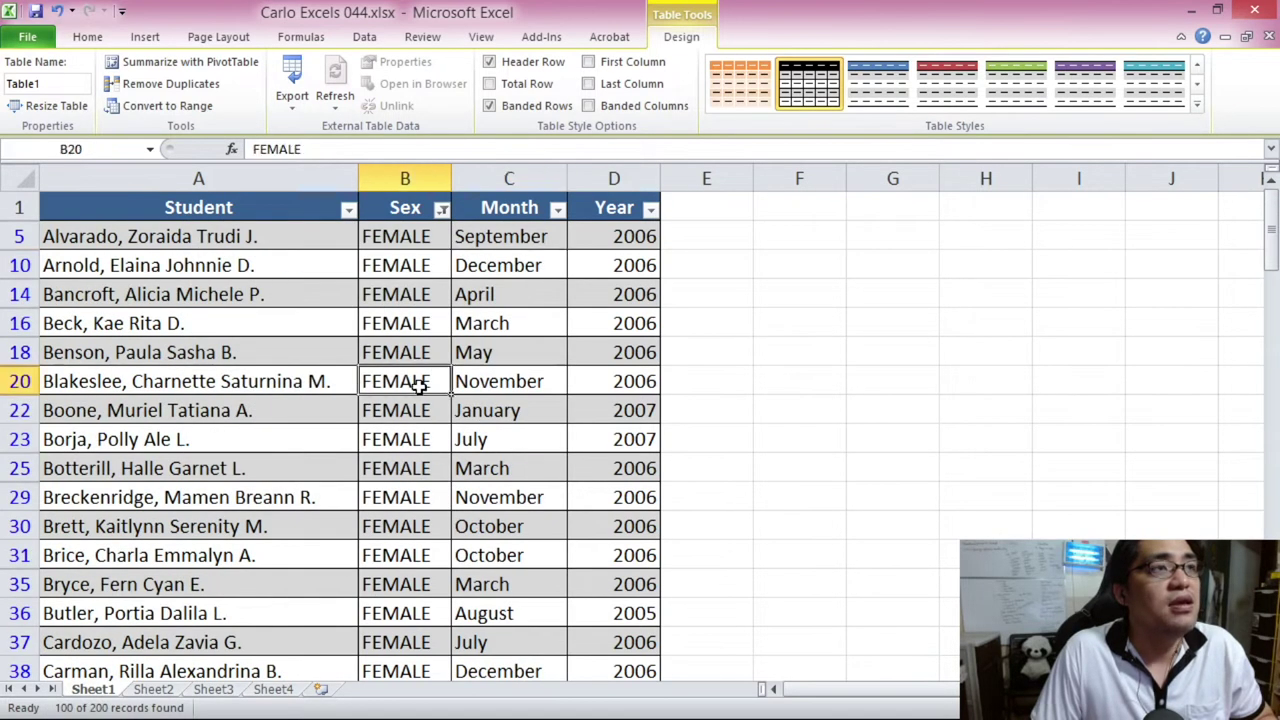
scroll(418, 387, down, 7)
scroll(418, 387, up, 7)
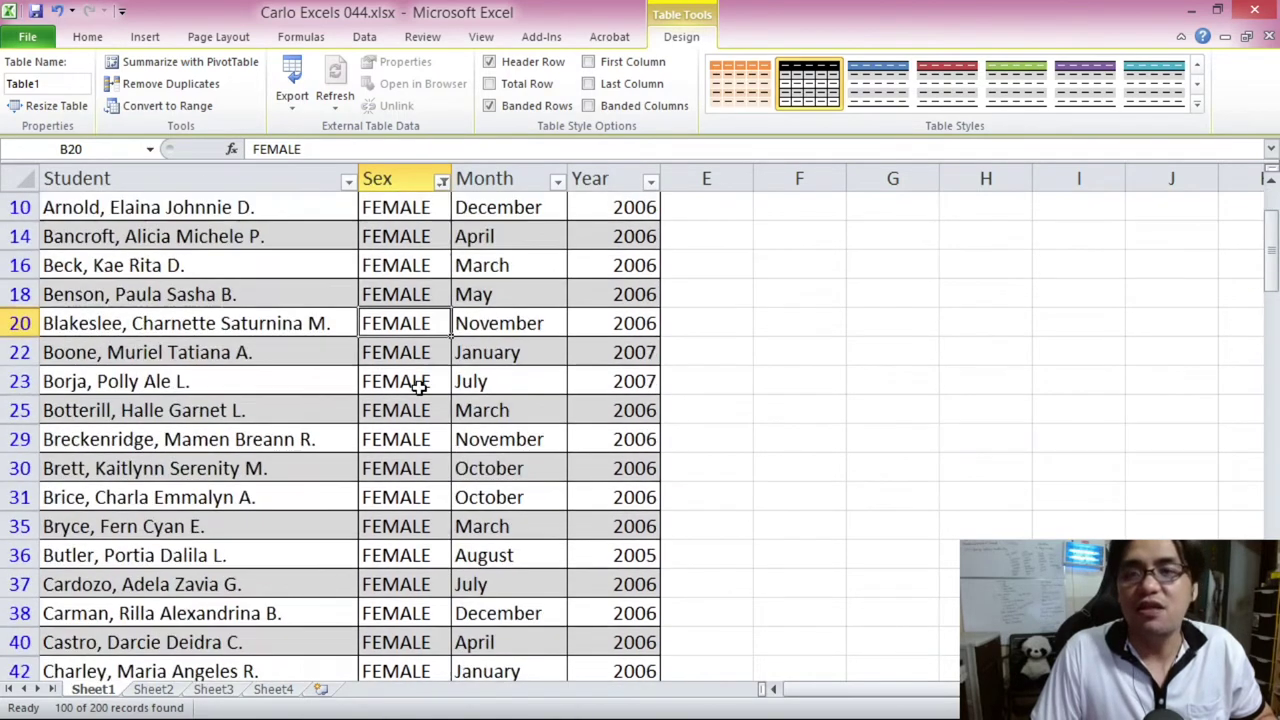
scroll(418, 387, up, 2)
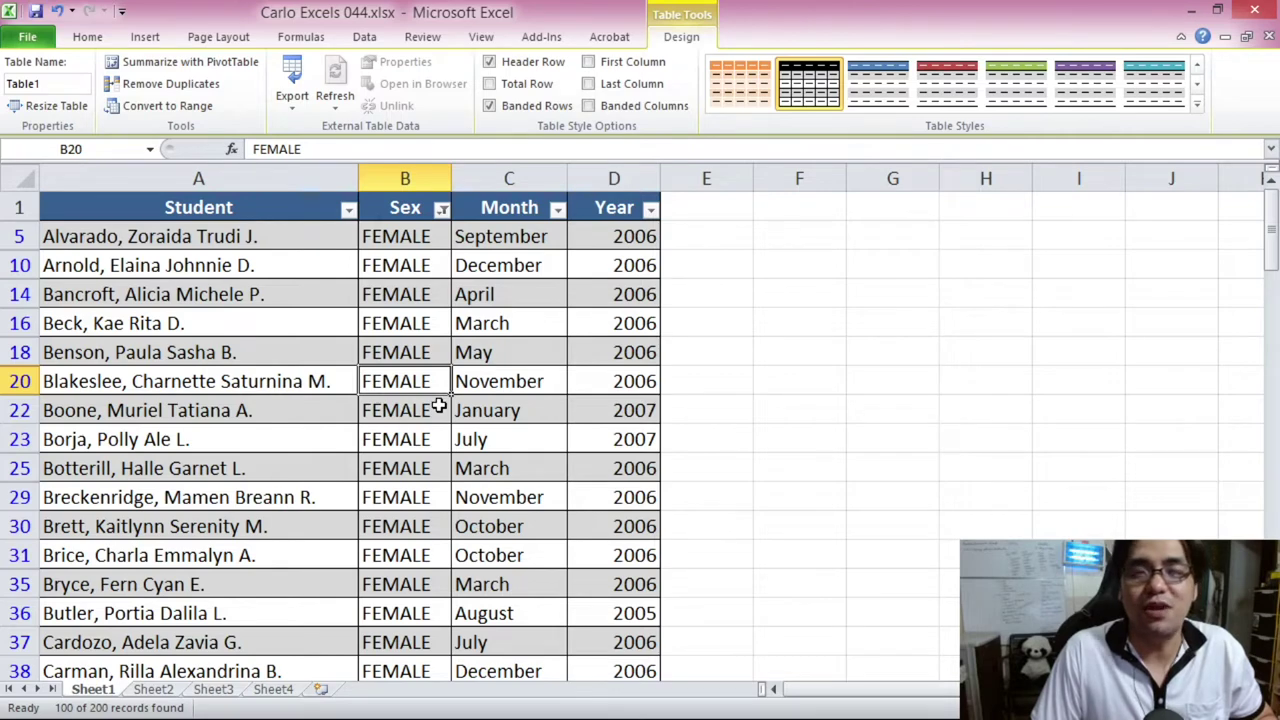
- Switch to Sheet2 and look over the student list and the empty Student, Sex, Month and Year table beside it
key(ctrl+Page_Down)
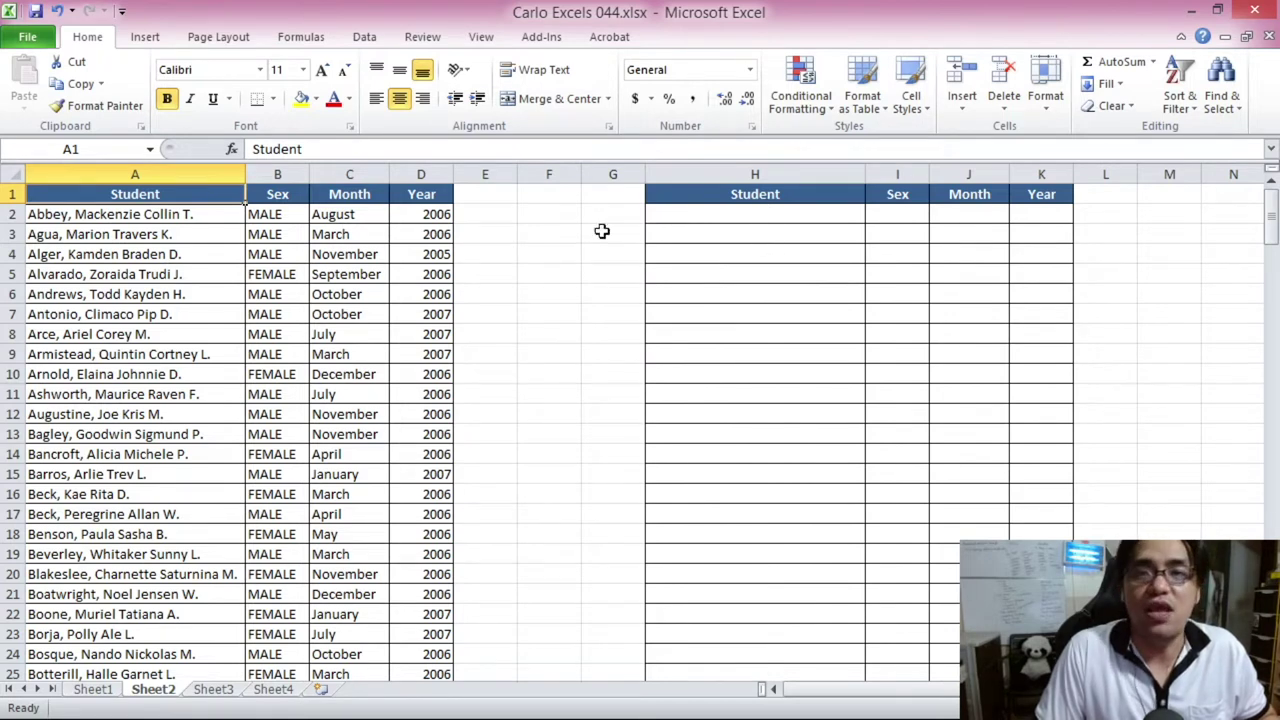
click(151, 210)
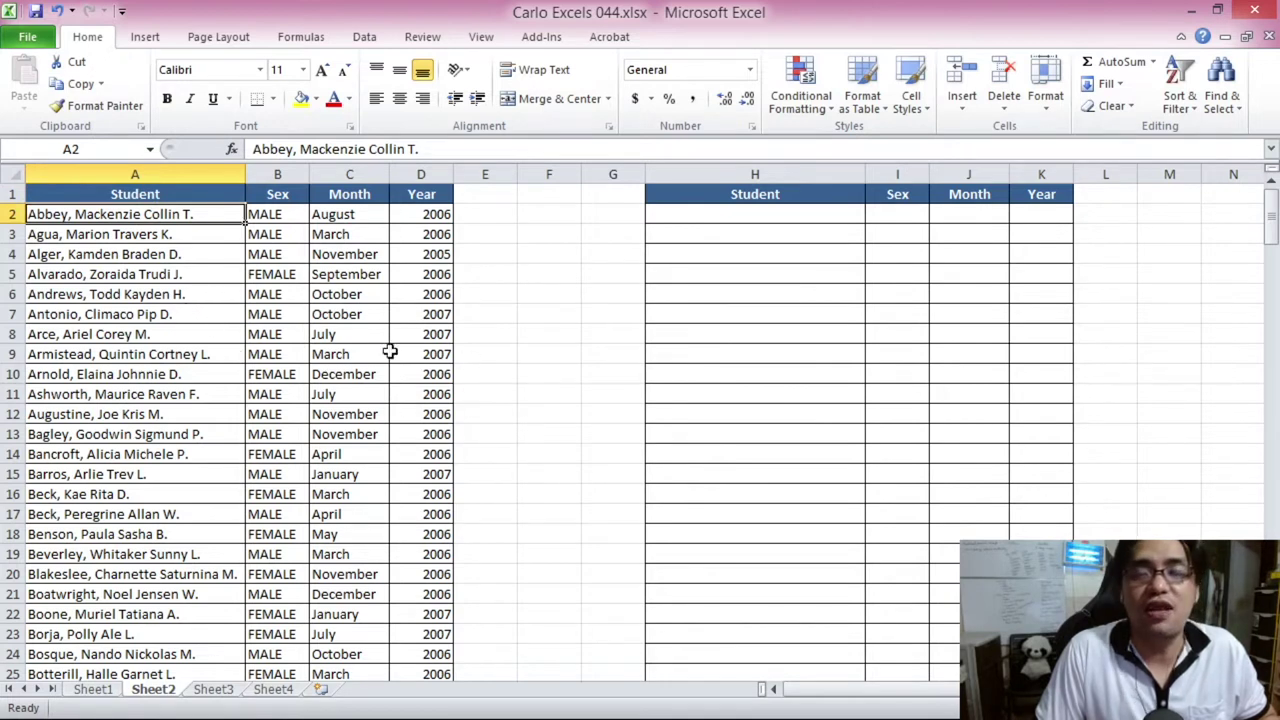
click(878, 336)
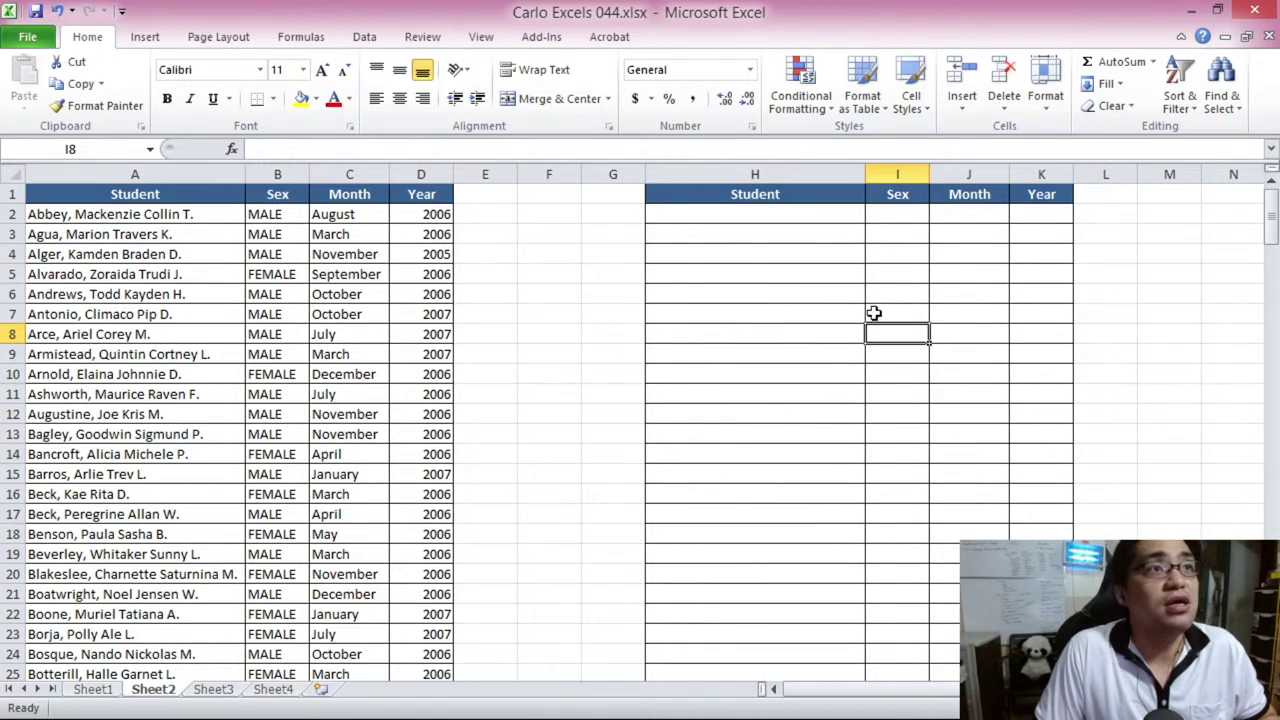
key(ctrl+Home)
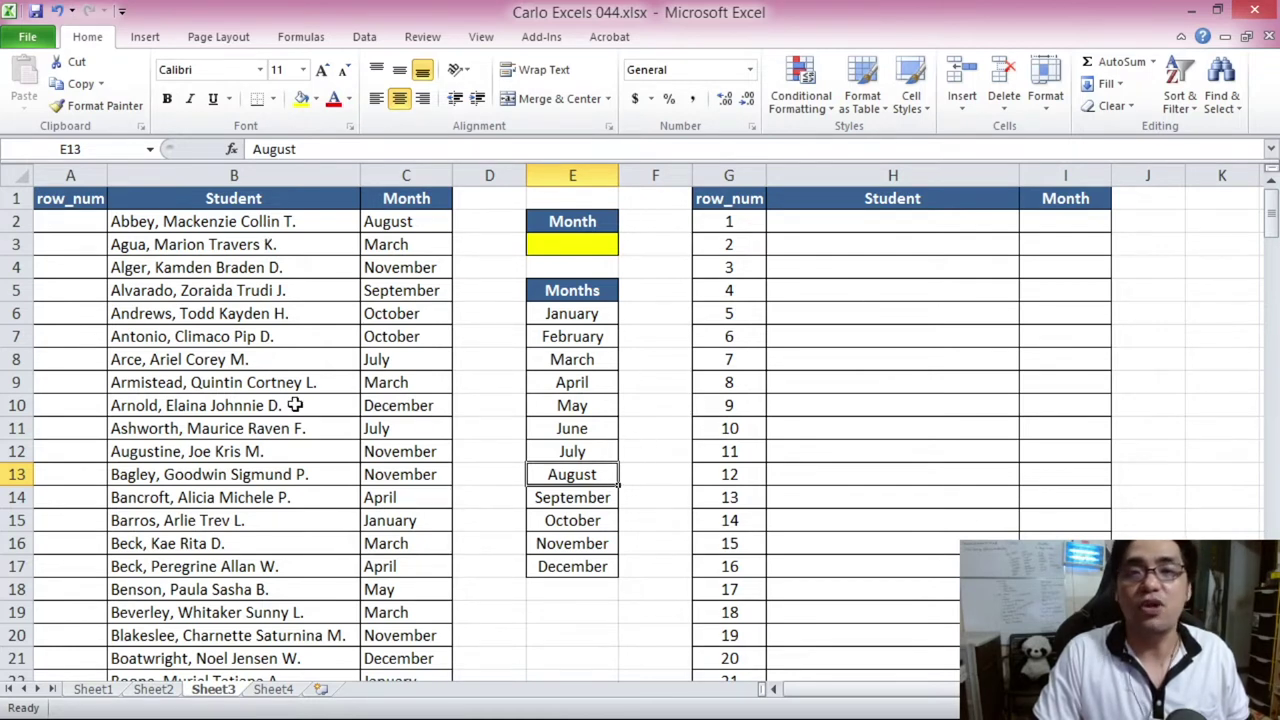
- Examine the Sheet3 layout: the student and month columns, row_num column, Months list, Month input cell and empty results table
drag(217, 198, 229, 568)
drag(195, 230, 261, 636)
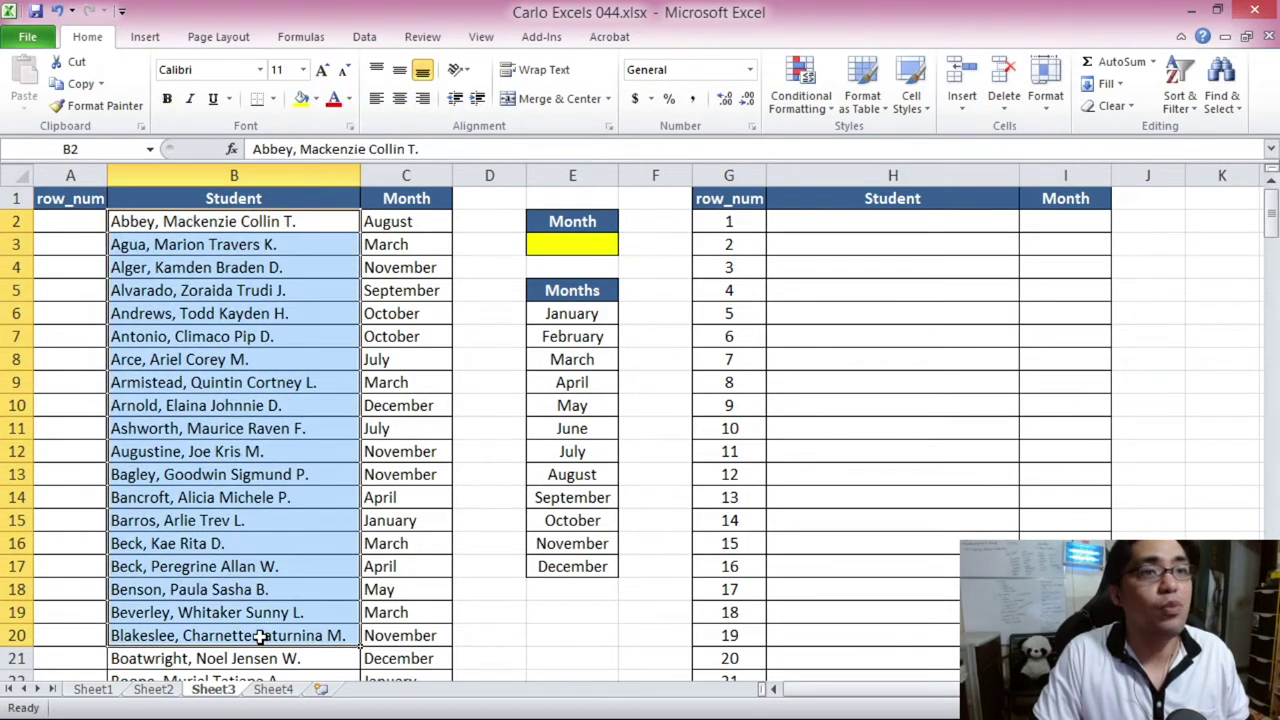
drag(200, 221, 265, 566)
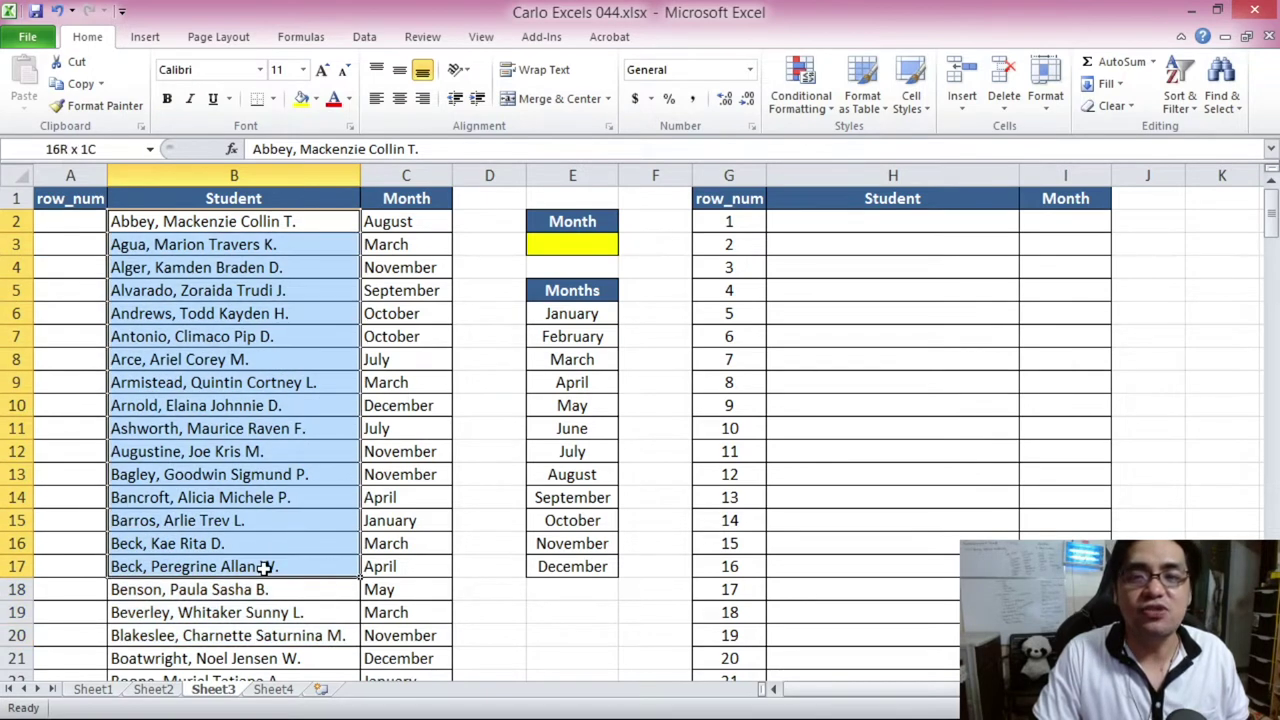
drag(394, 221, 410, 598)
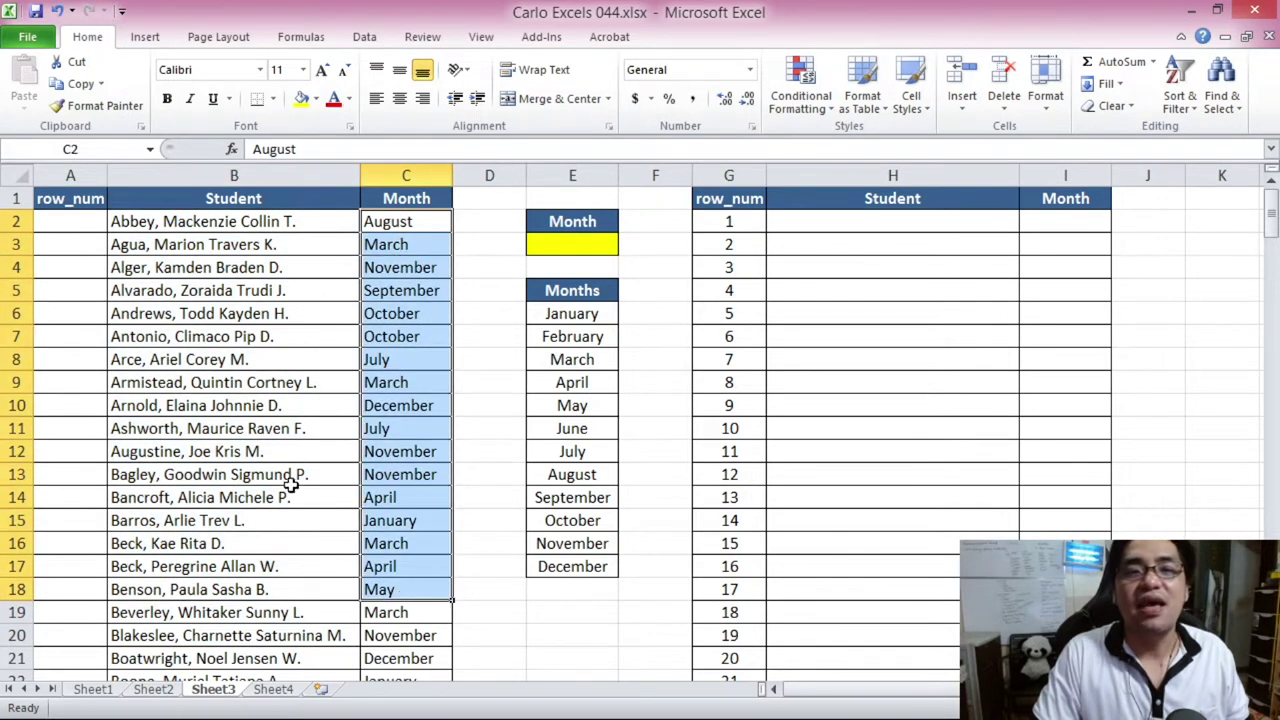
click(76, 181)
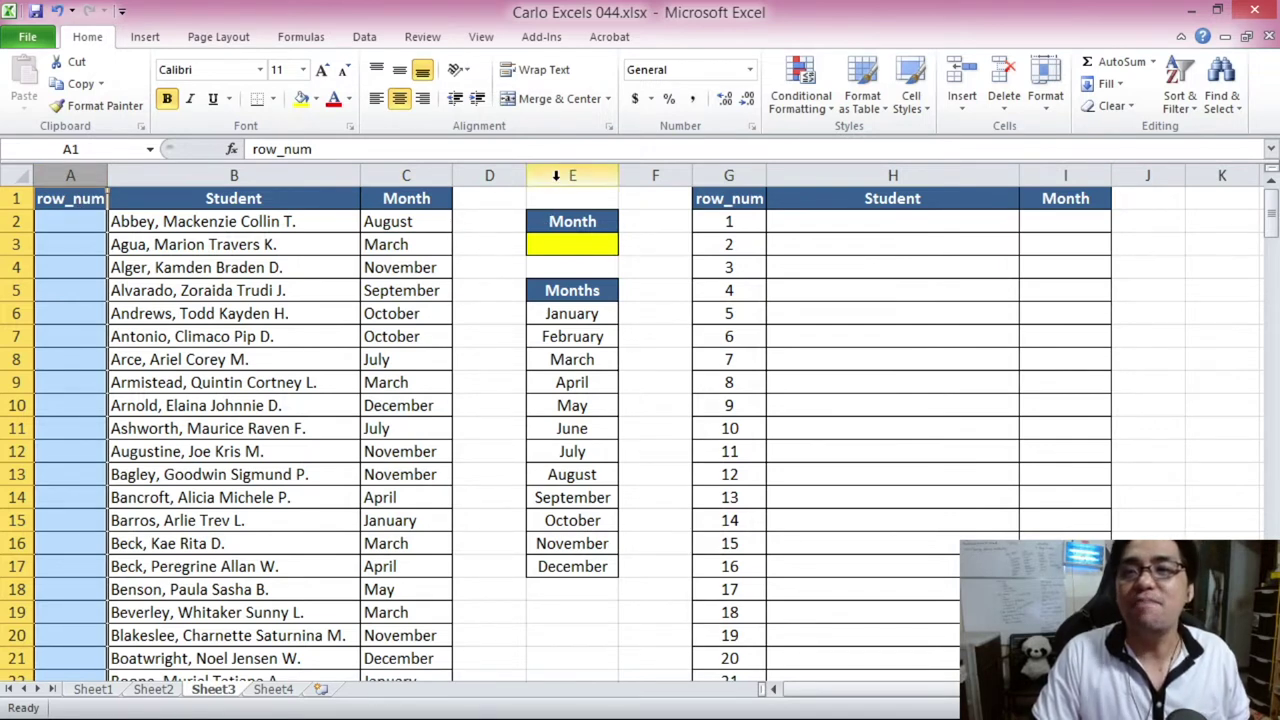
click(556, 175)
drag(574, 290, 588, 566)
click(585, 244)
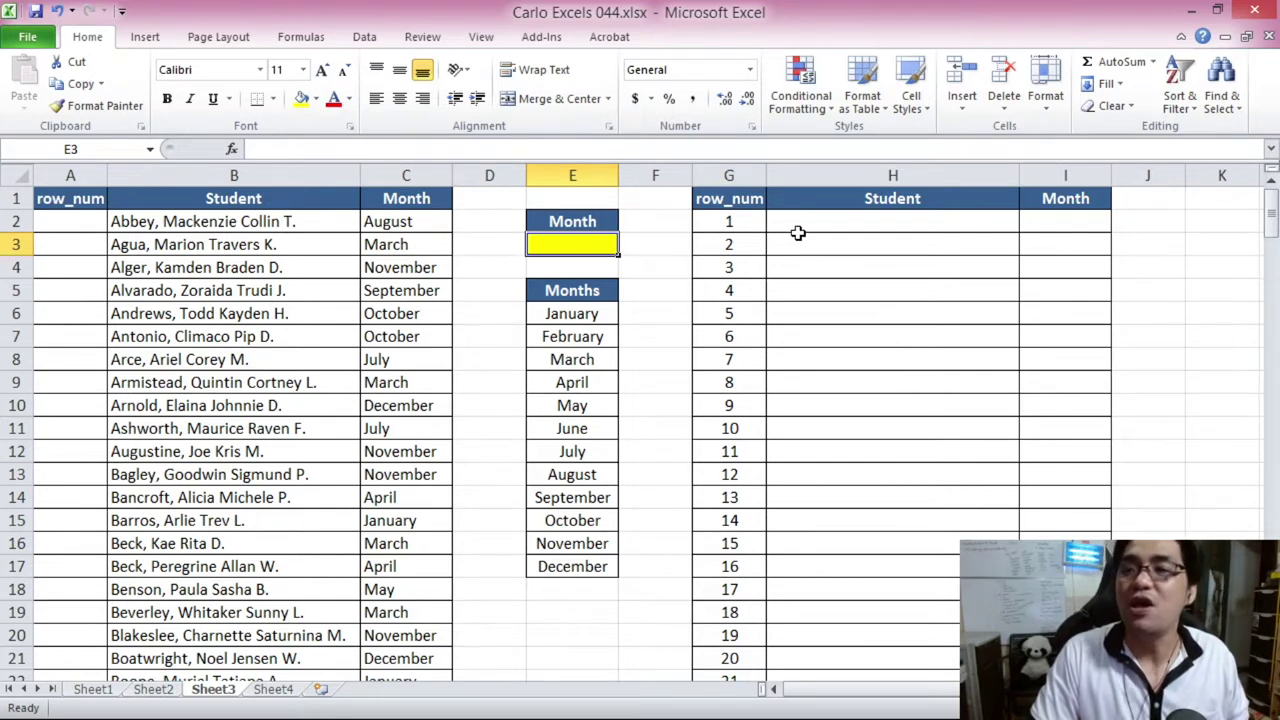
drag(811, 228, 1074, 343)
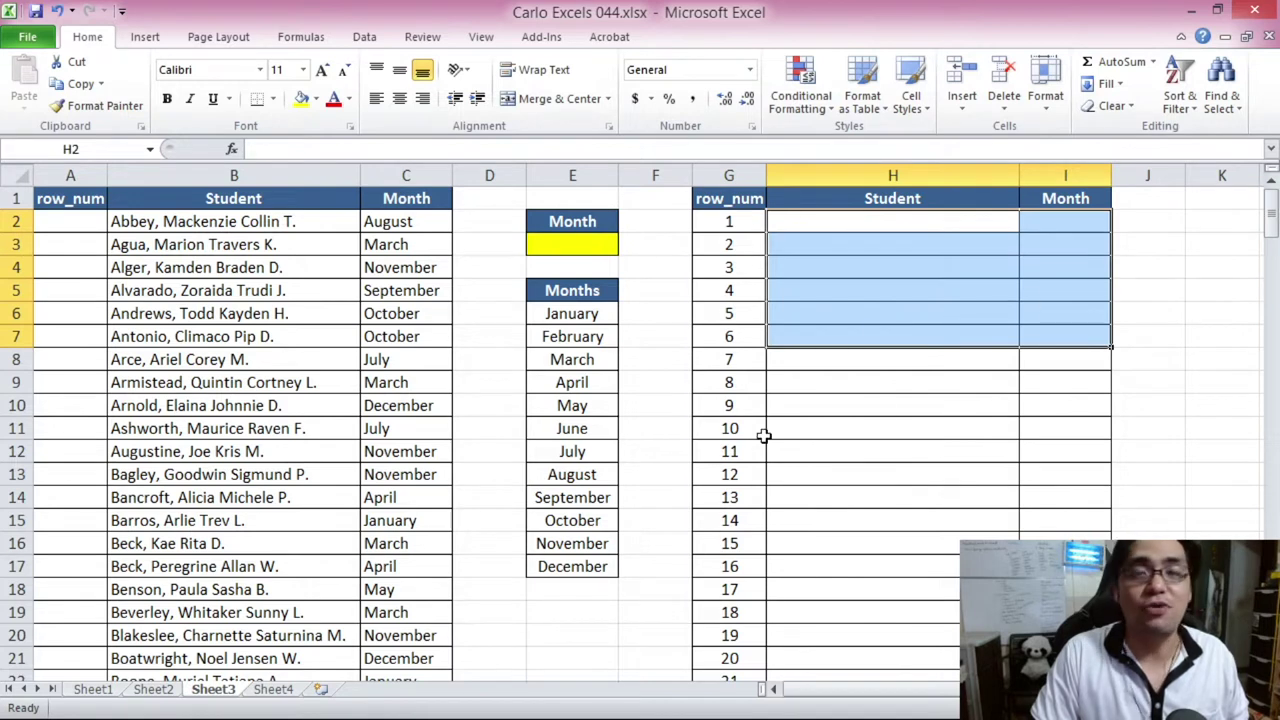
- Add list data validation to the yellow Month cell E3, with the months in E6:E17 as its source
click(572, 244)
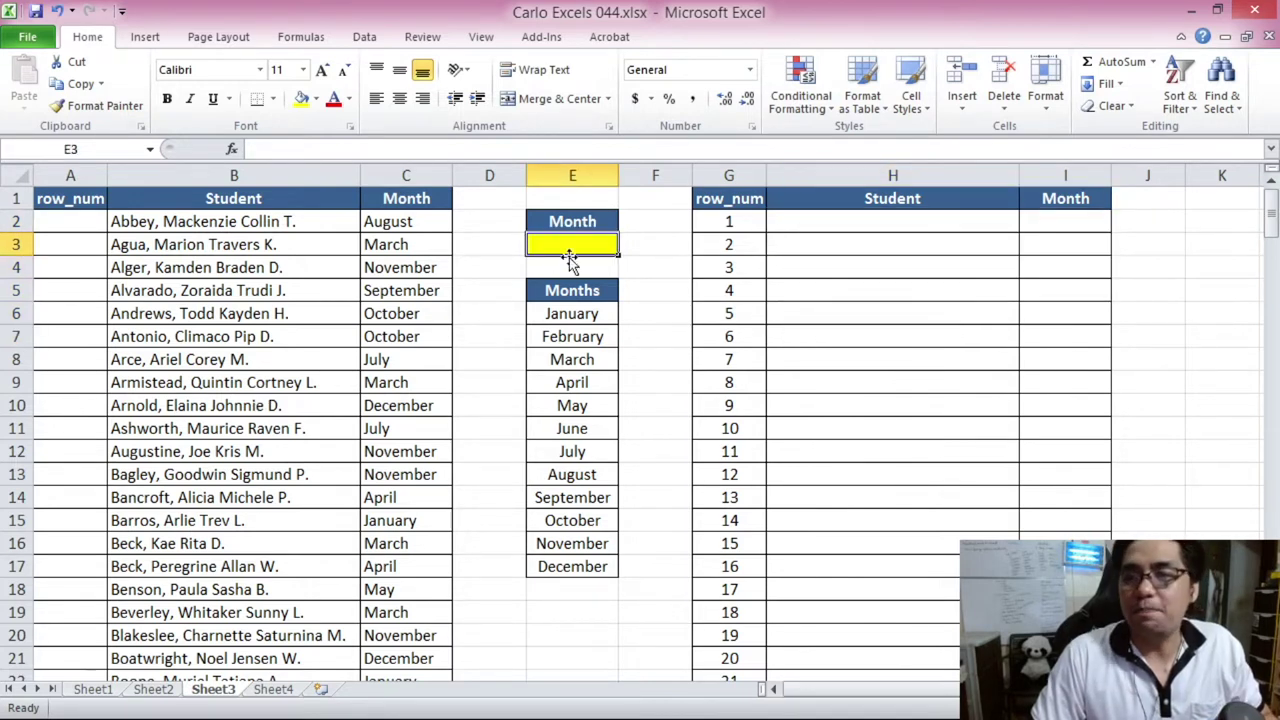
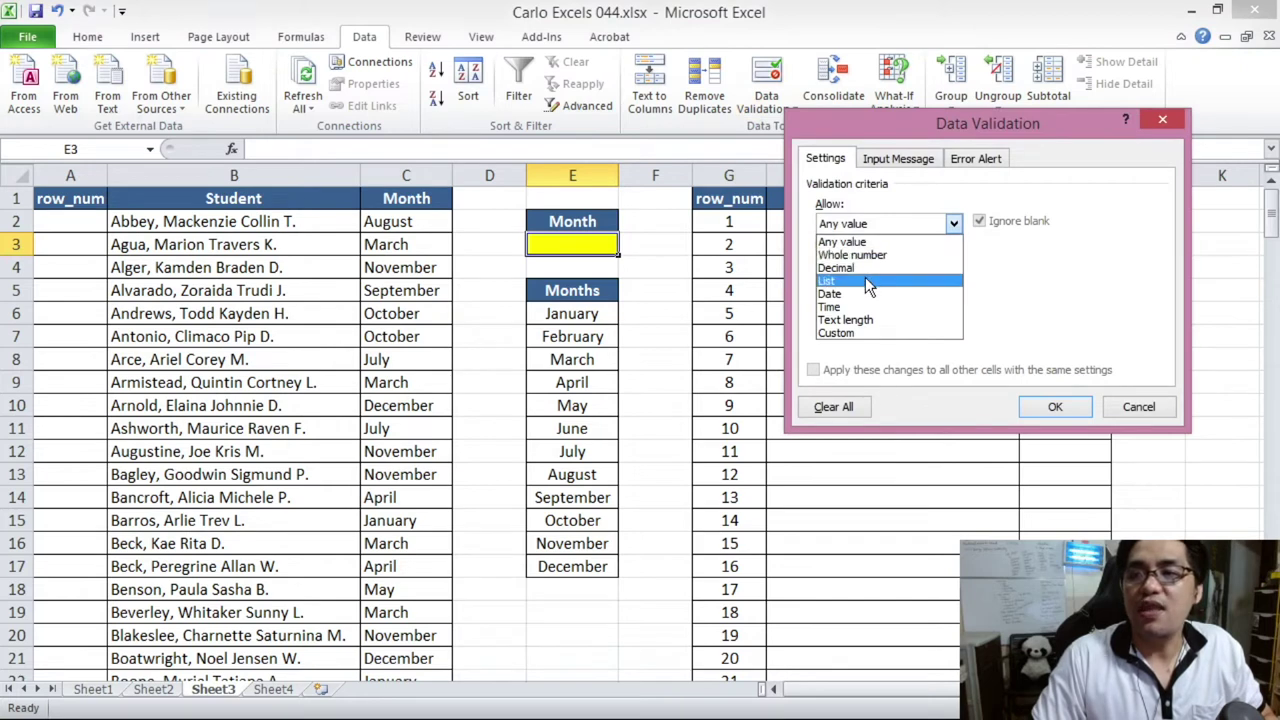
click(925, 306)
drag(590, 320, 574, 566)
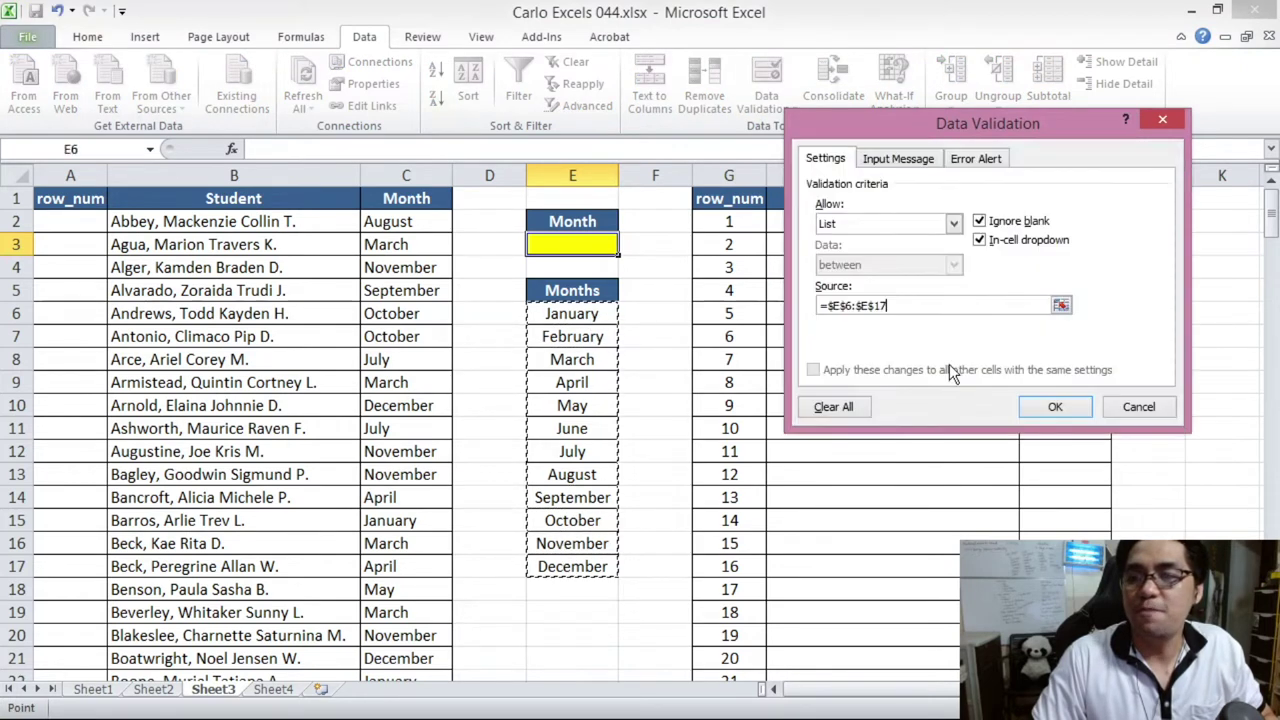
click(1048, 402)
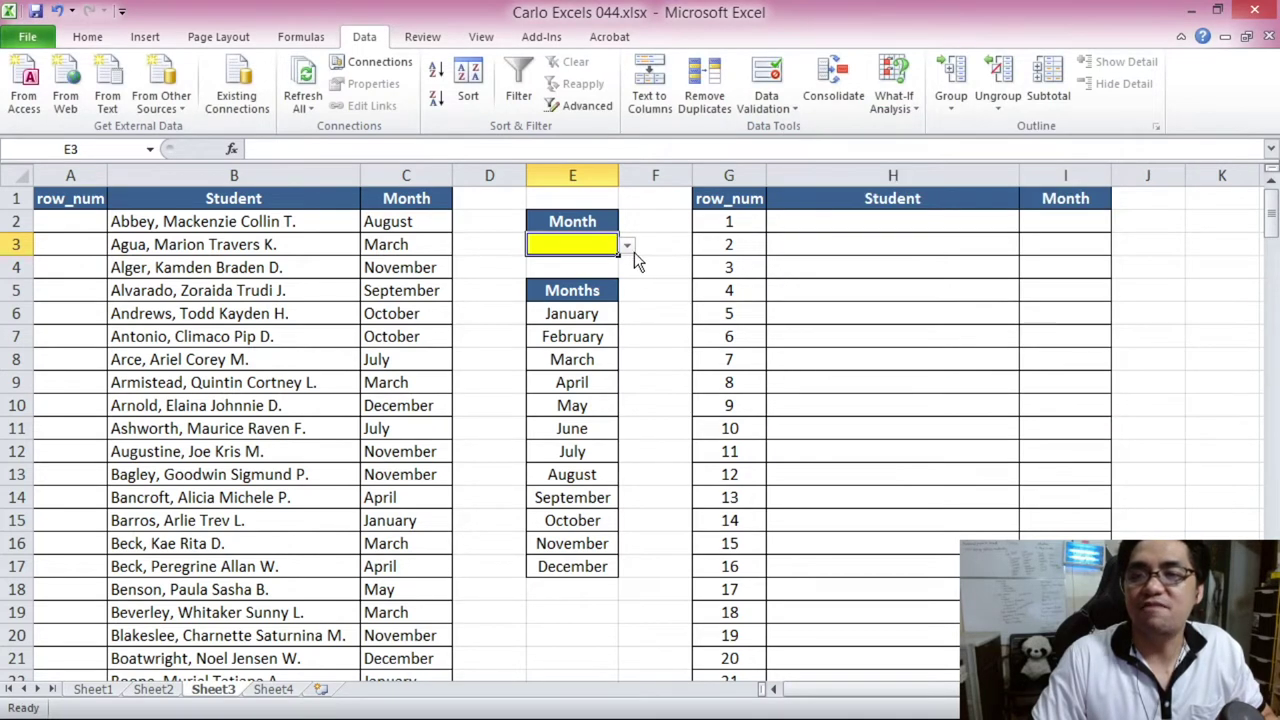
- Choose September from the drop-down list in the Month cell E3
click(626, 246)
drag(630, 281, 632, 345)
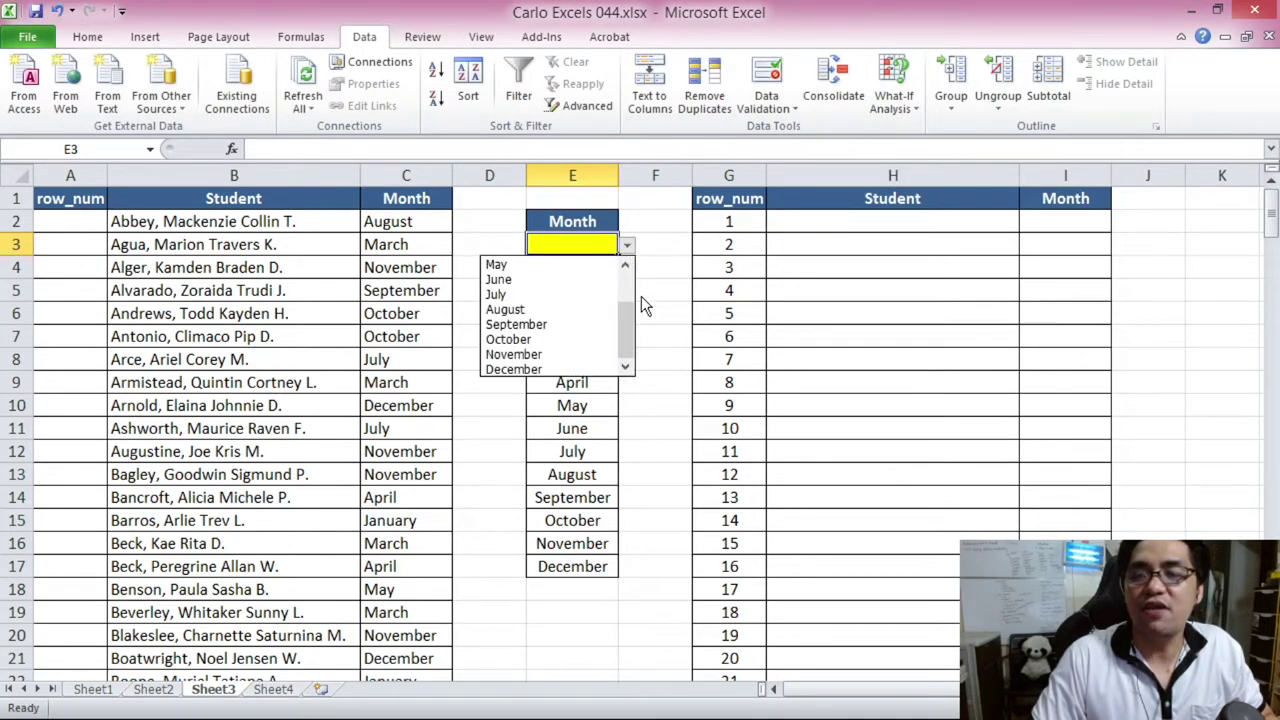
click(560, 324)
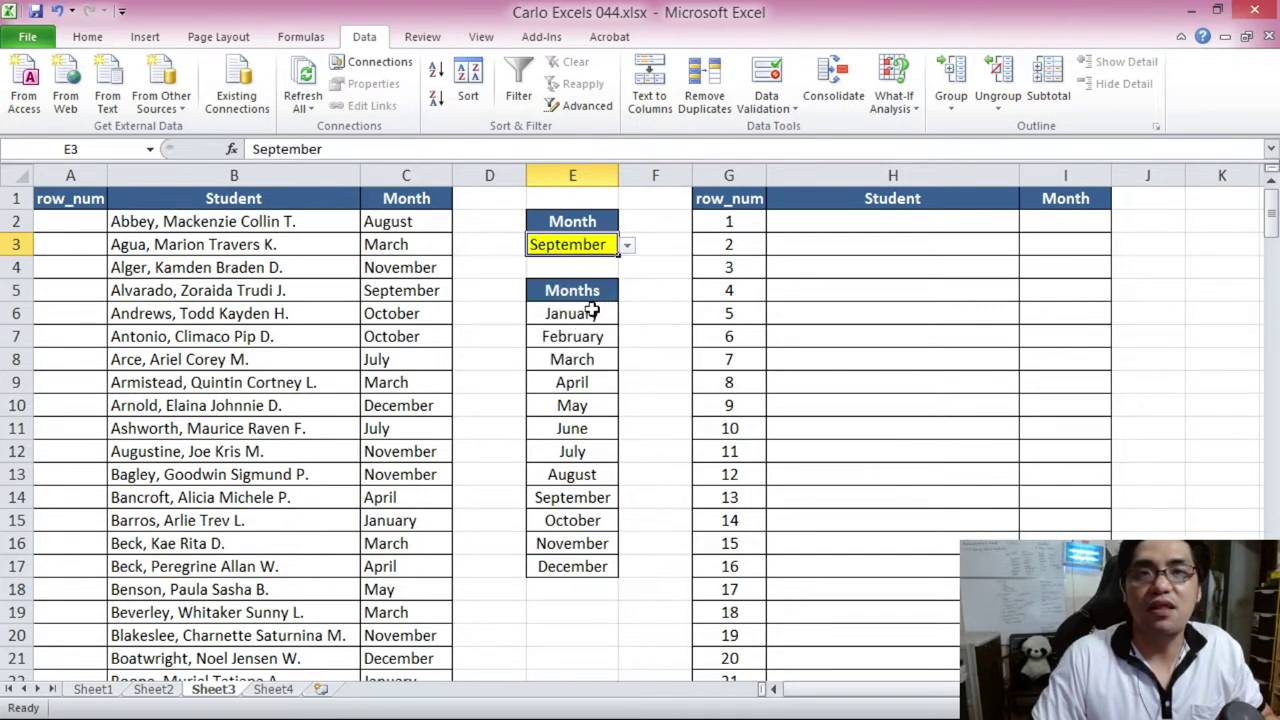
click(76, 240)
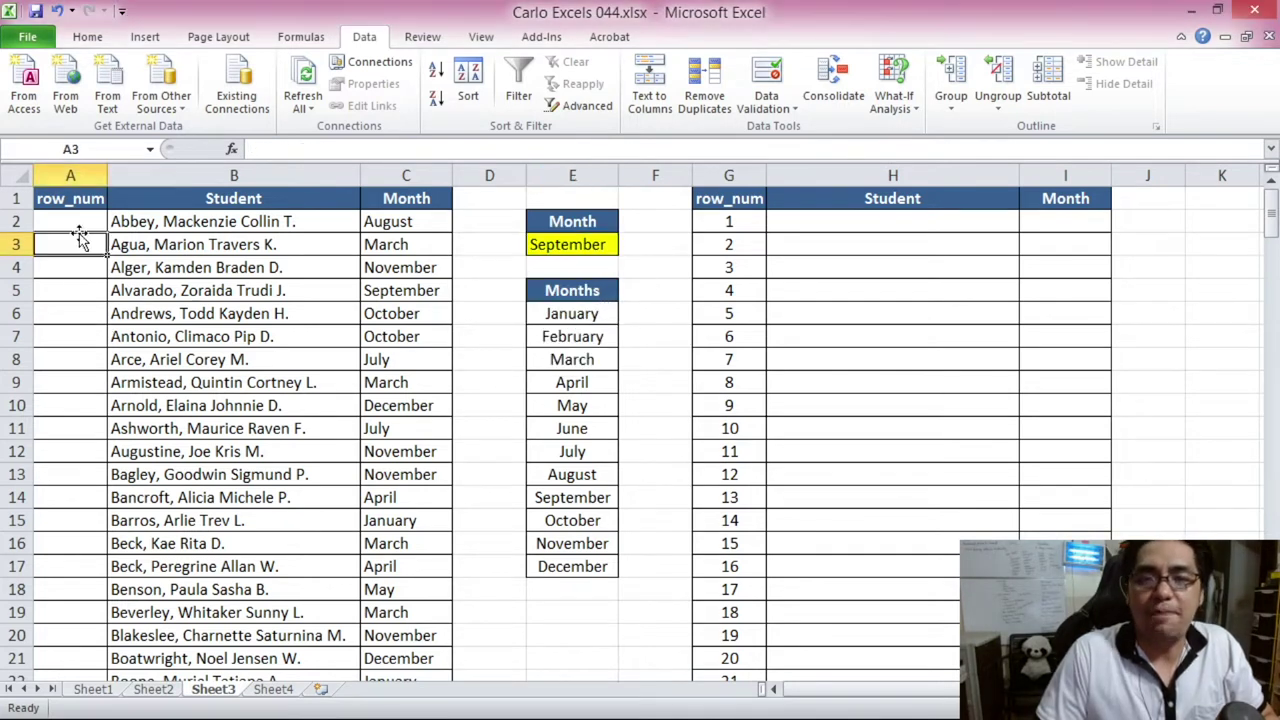
click(85, 221)
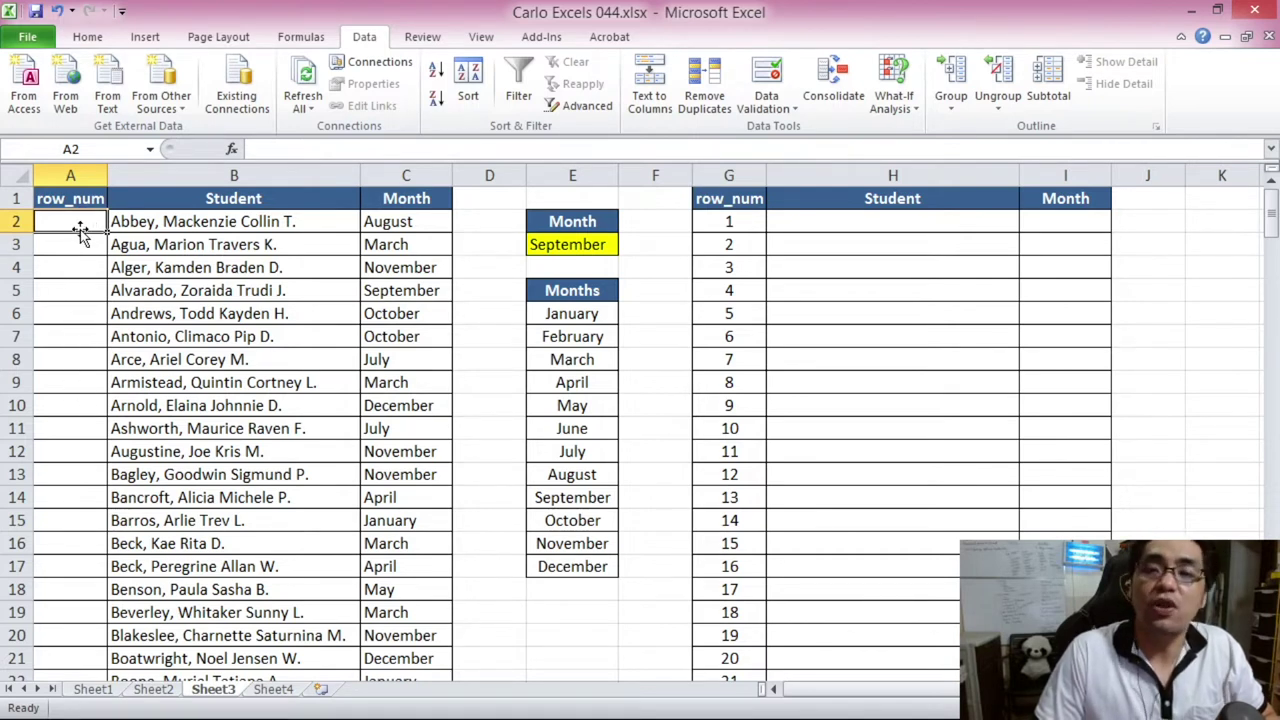
click(412, 222)
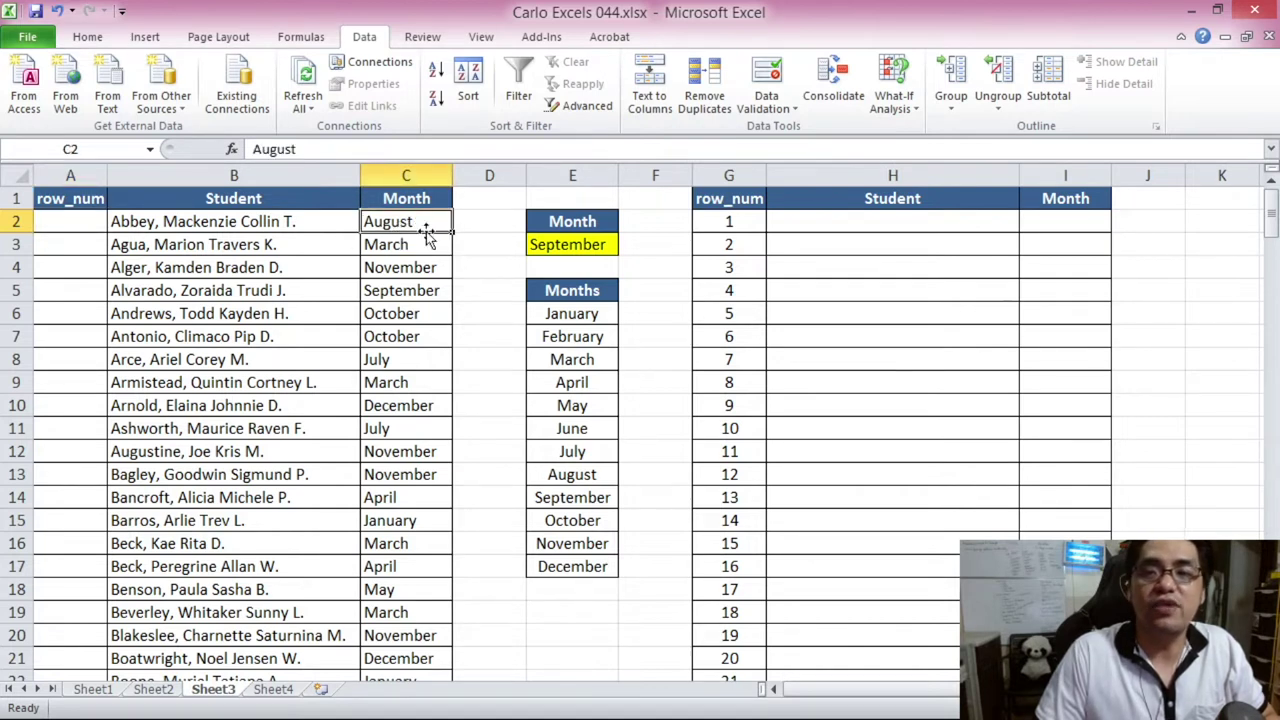
click(586, 250)
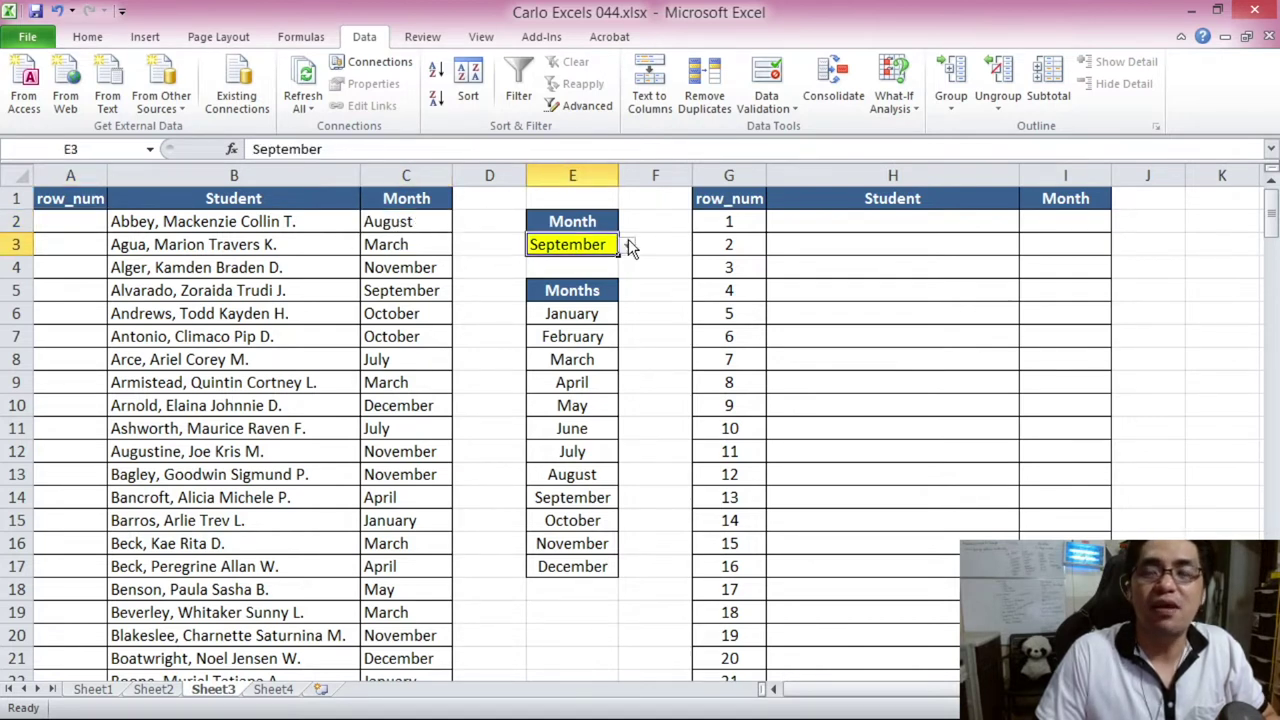
click(88, 222)
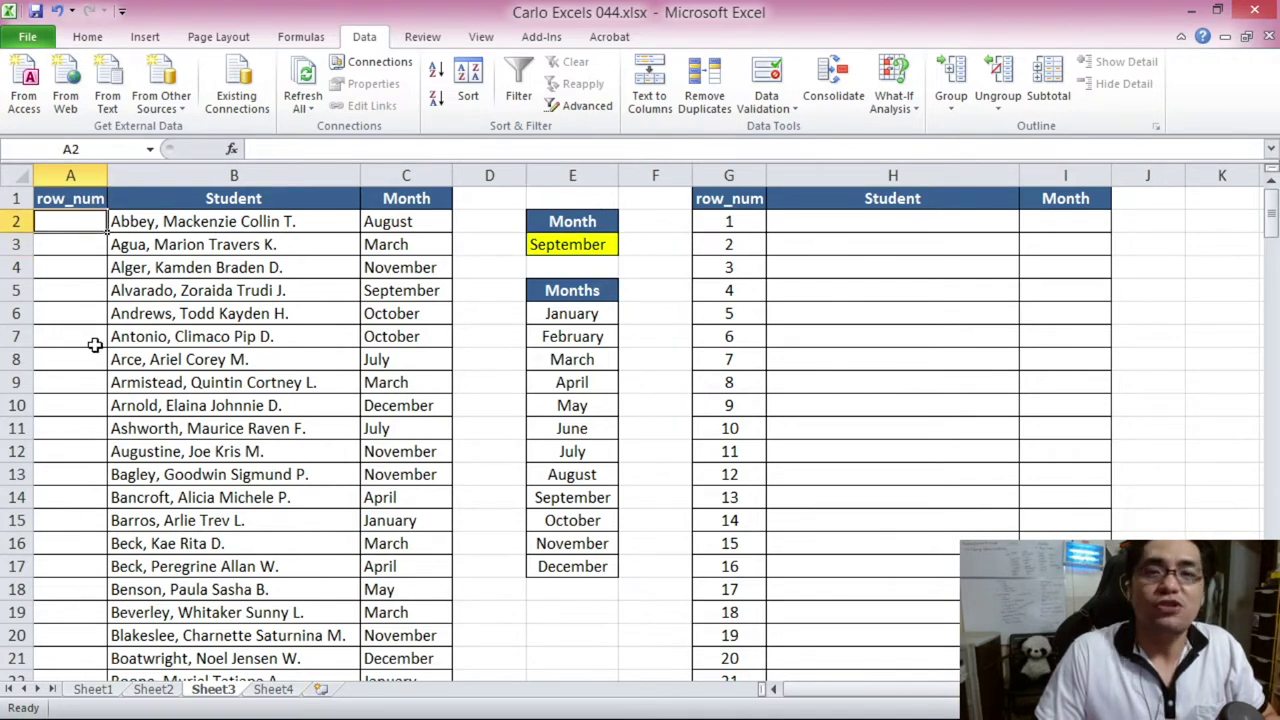
- Enter the formula =IF(C2=E3,1,0) in the first row_num cell A2
click(259, 148)
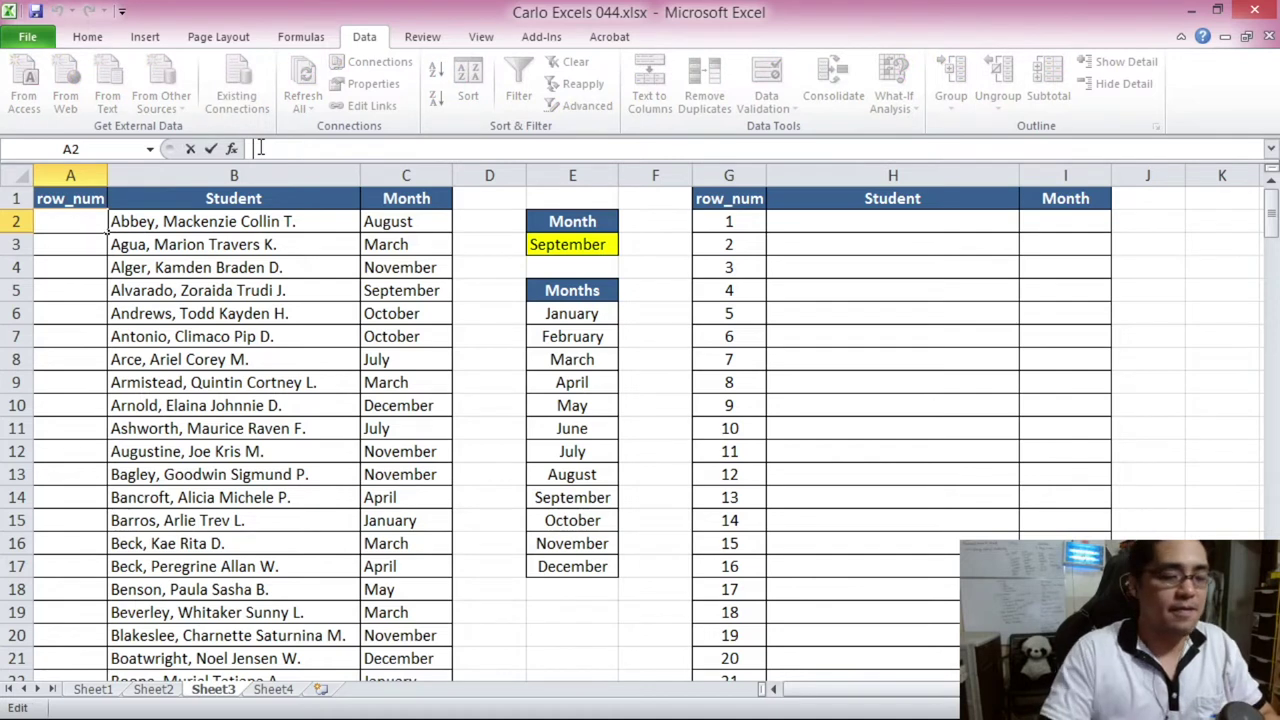
text(=IF()
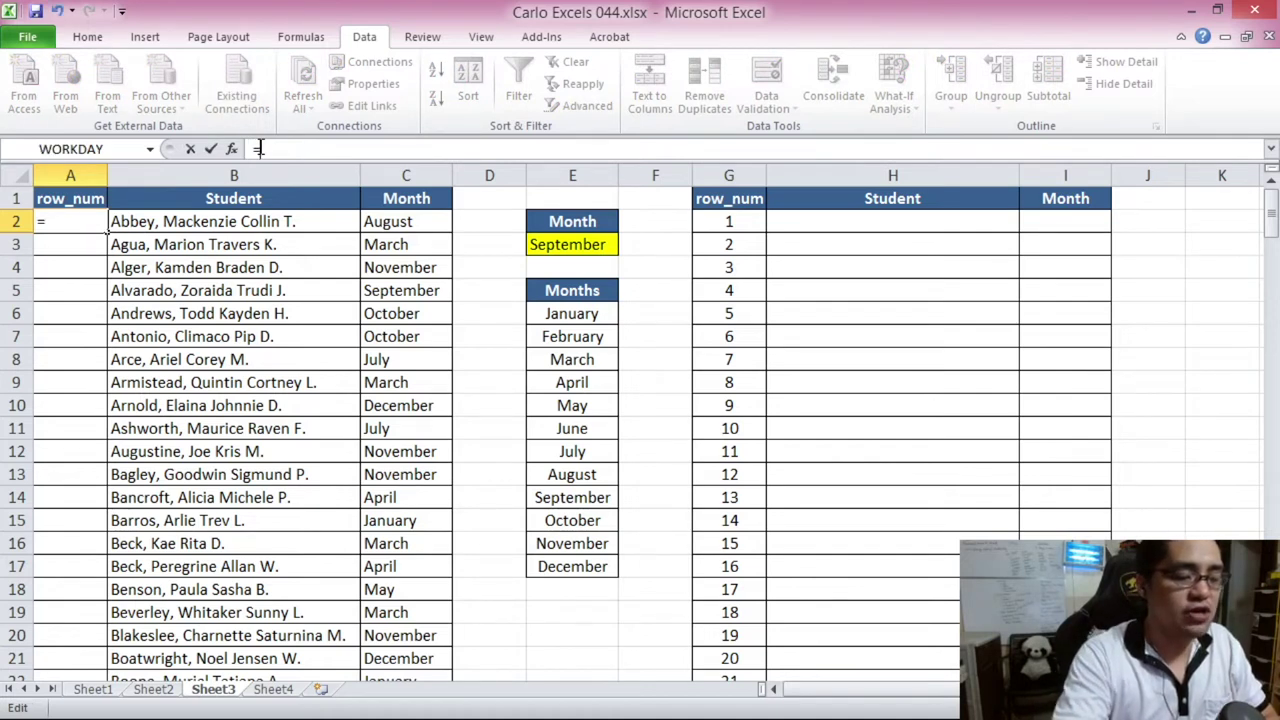
click(410, 216)
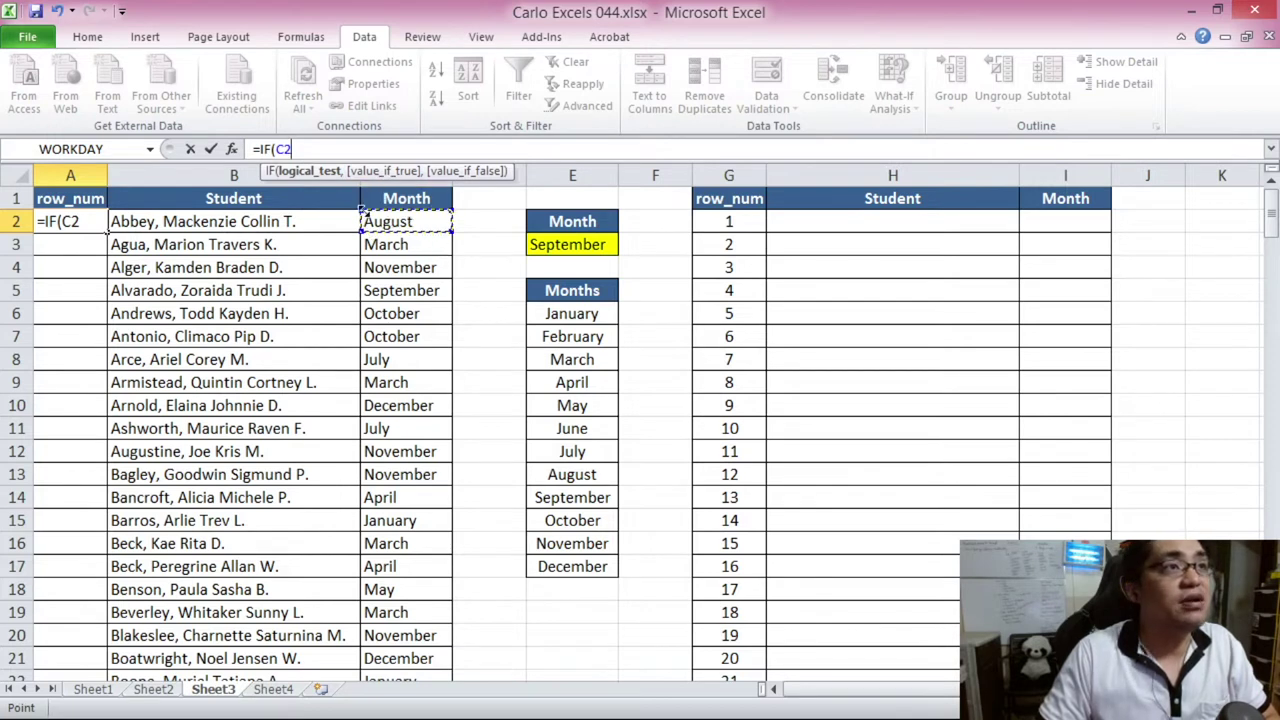
text(=)
click(572, 242)
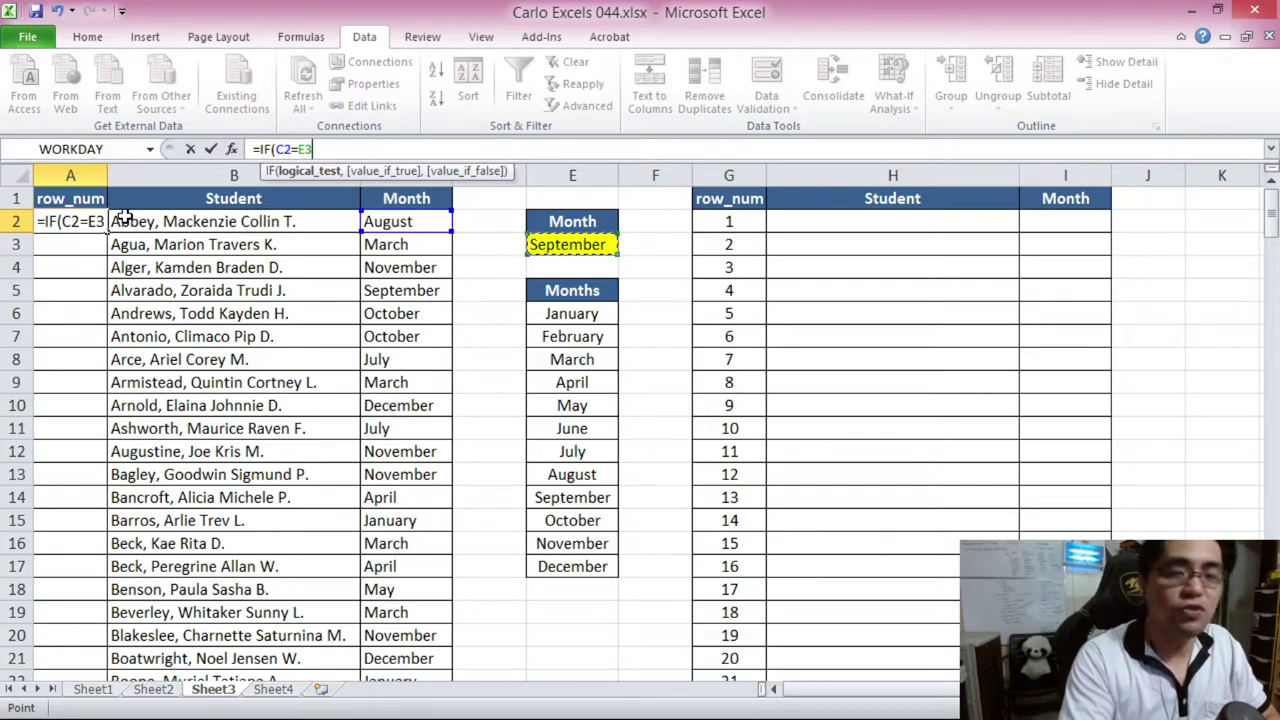
text(,1)
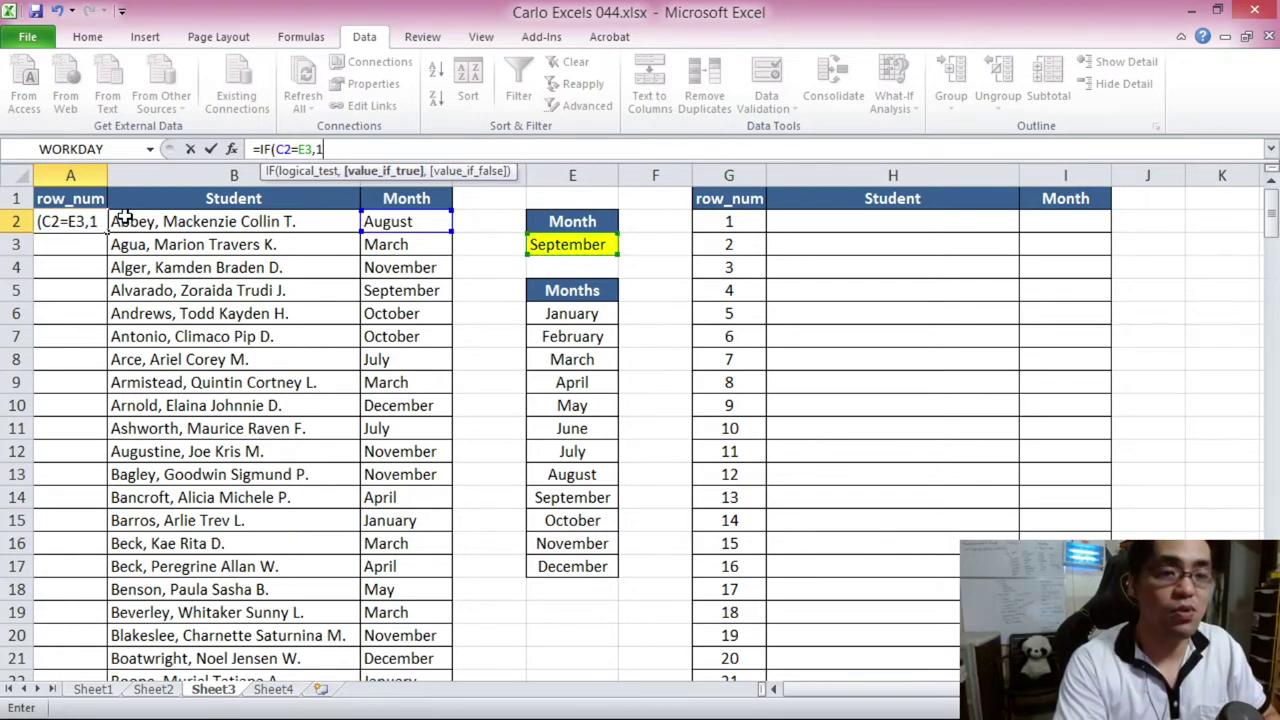
text(,)
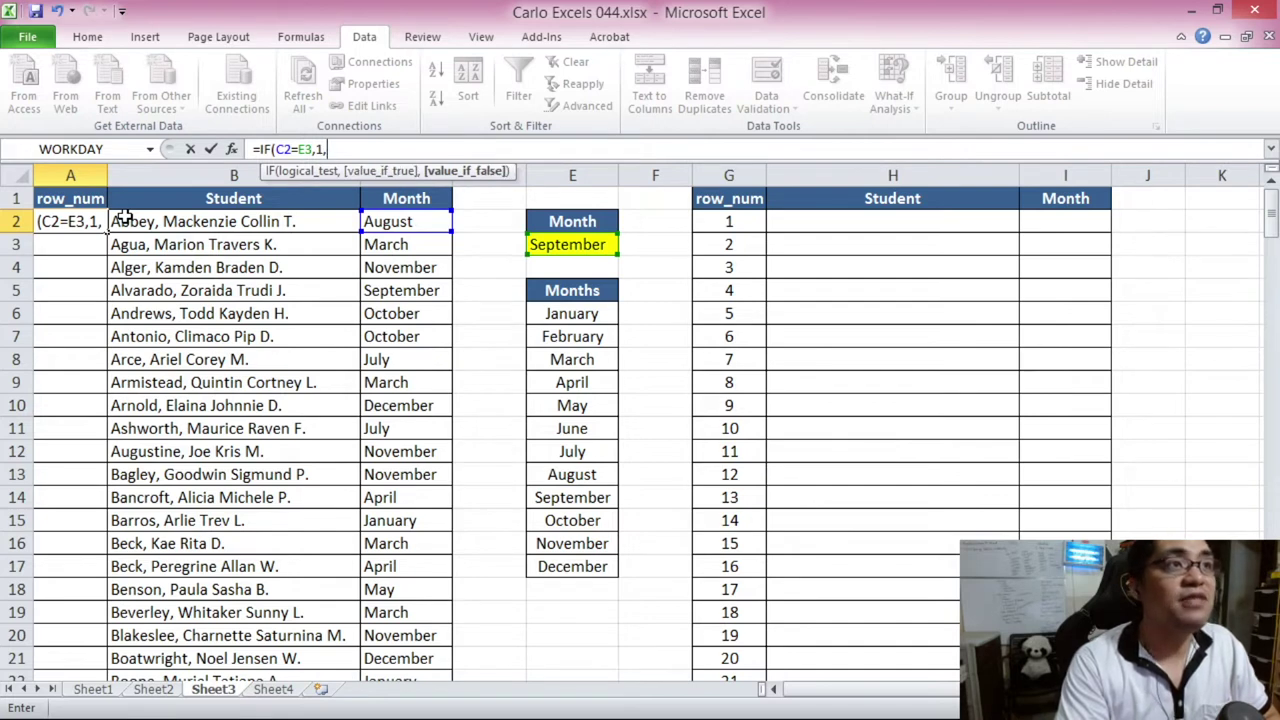
text(0)
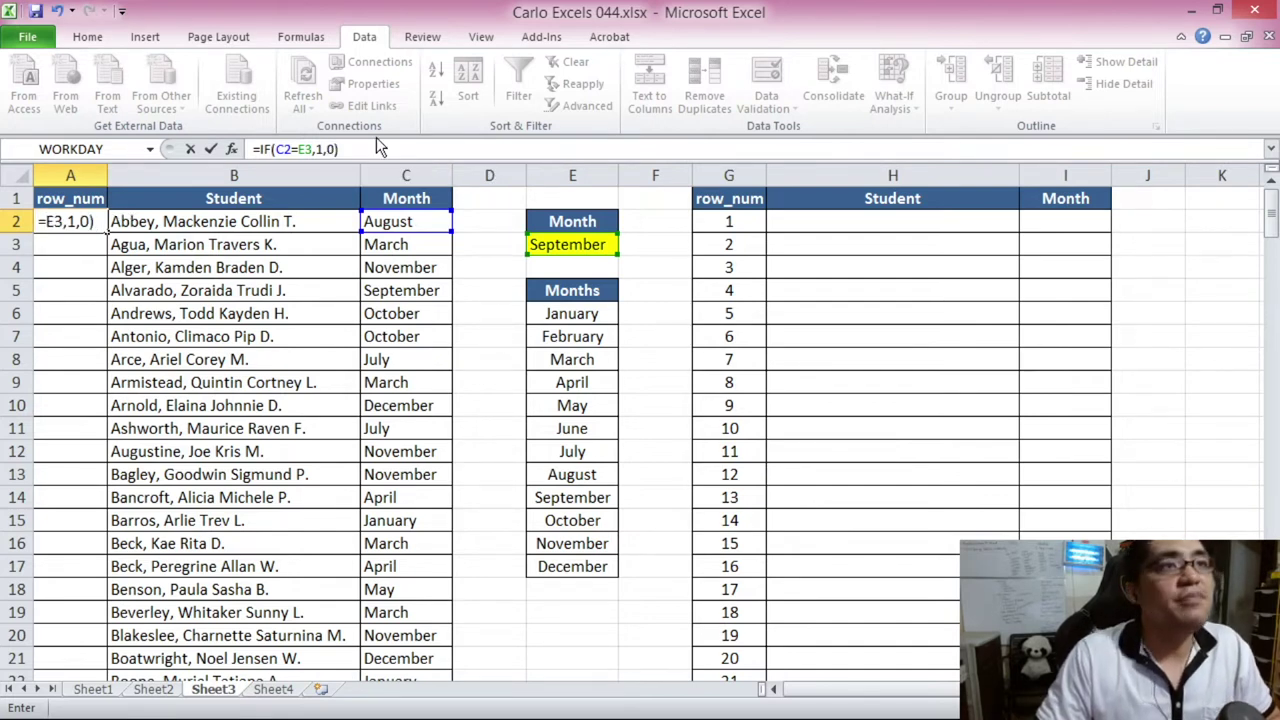
key(Return)
- Test the A2 formula by choosing August from the drop-down list in the Month cell E3
click(124, 224)
click(84, 223)
click(400, 218)
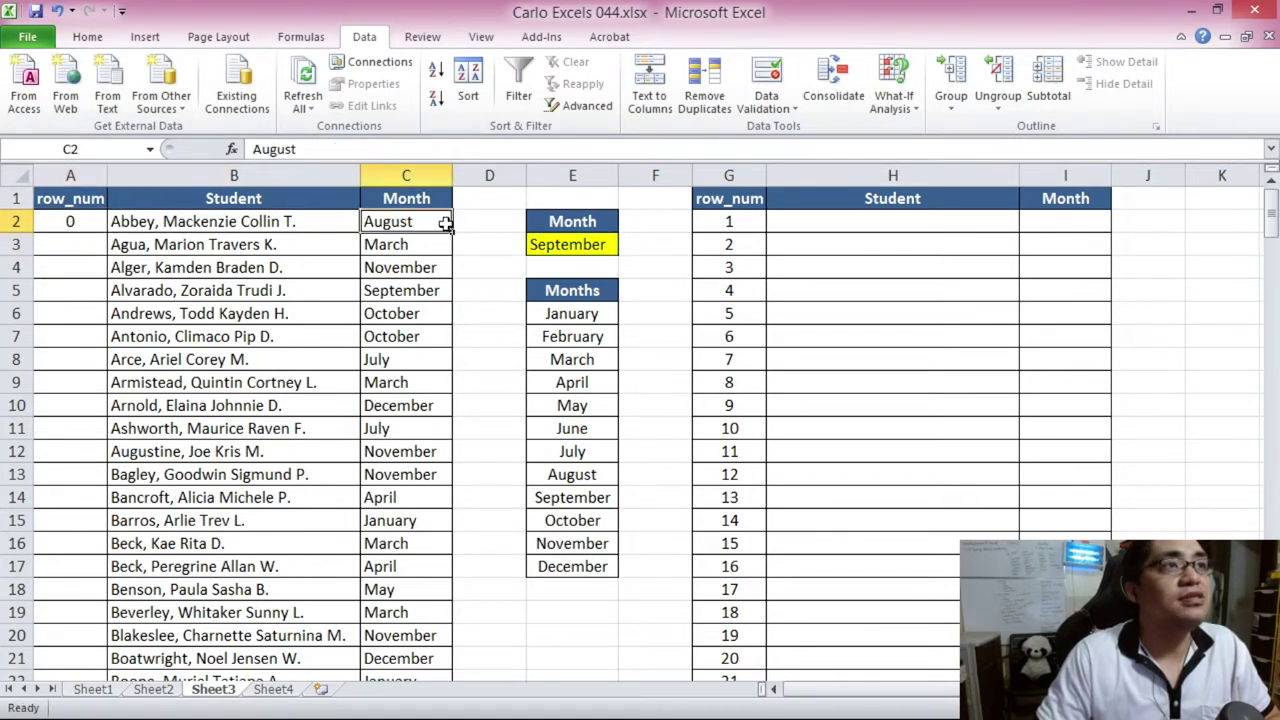
click(576, 242)
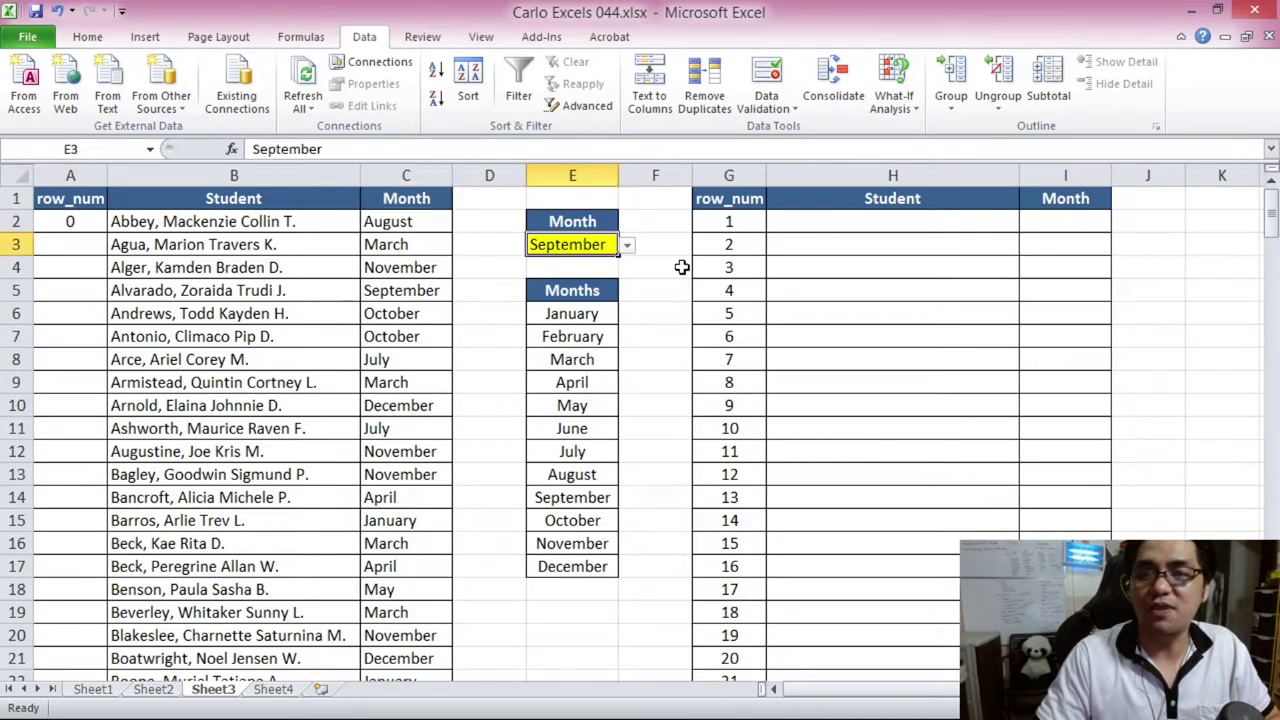
click(626, 249)
click(512, 308)
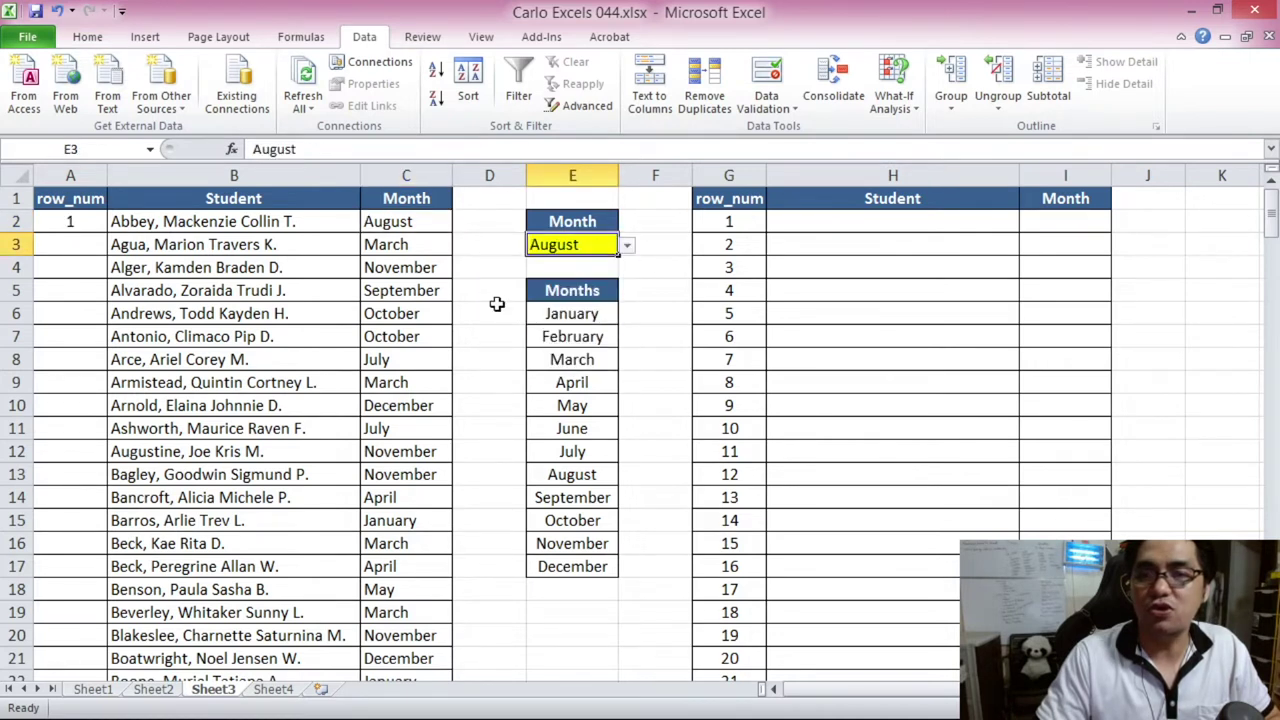
click(60, 221)
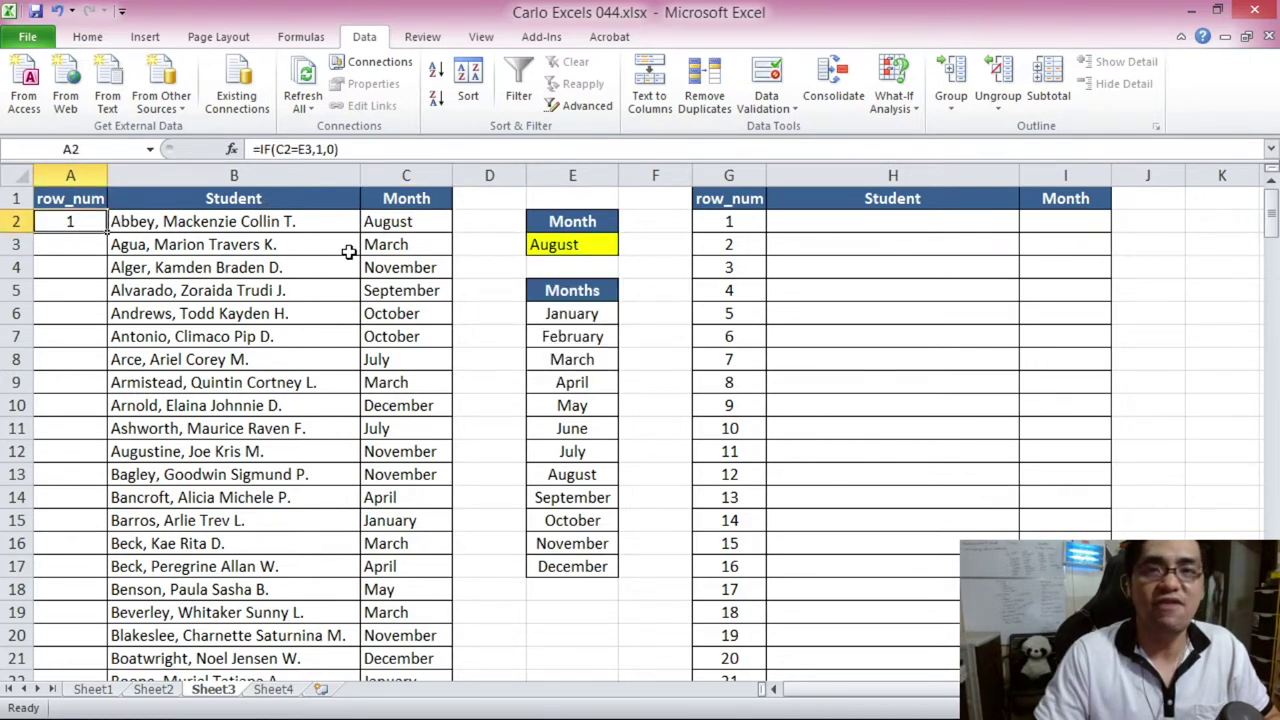
- Begin an IF formula in A3 that tests whether C3 equals the Month cell E3
click(72, 250)
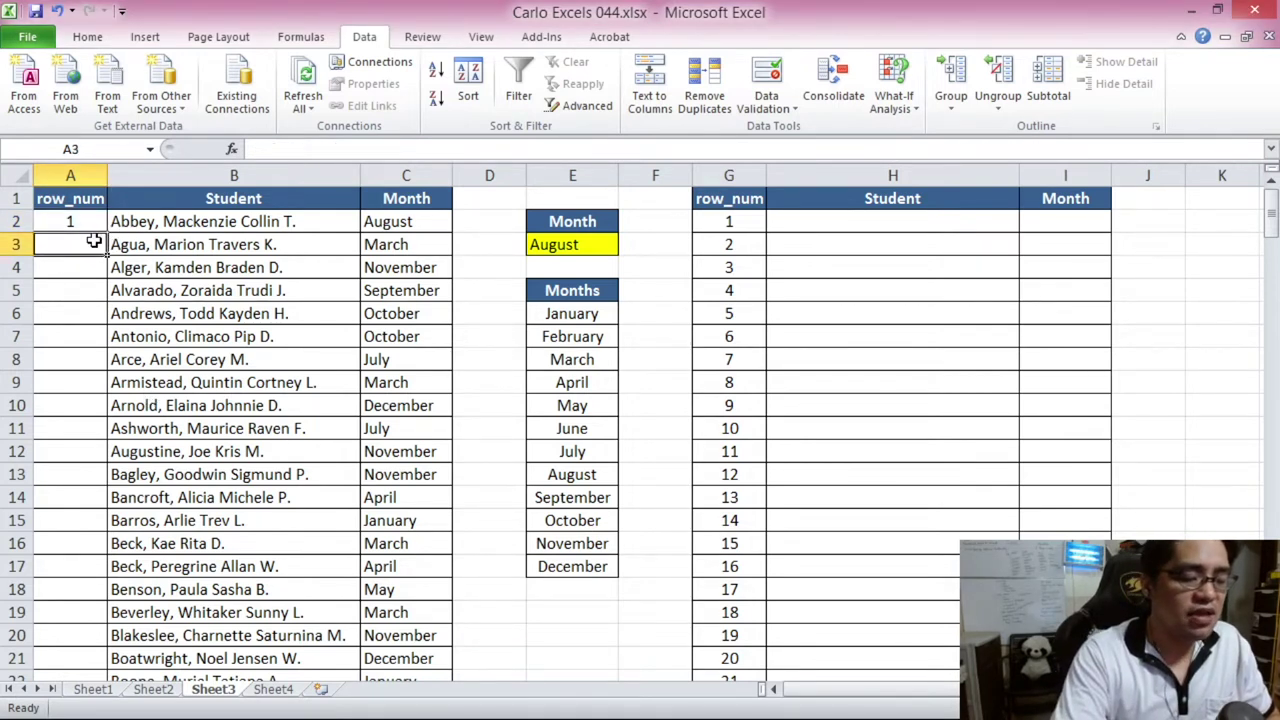
text(=IF()
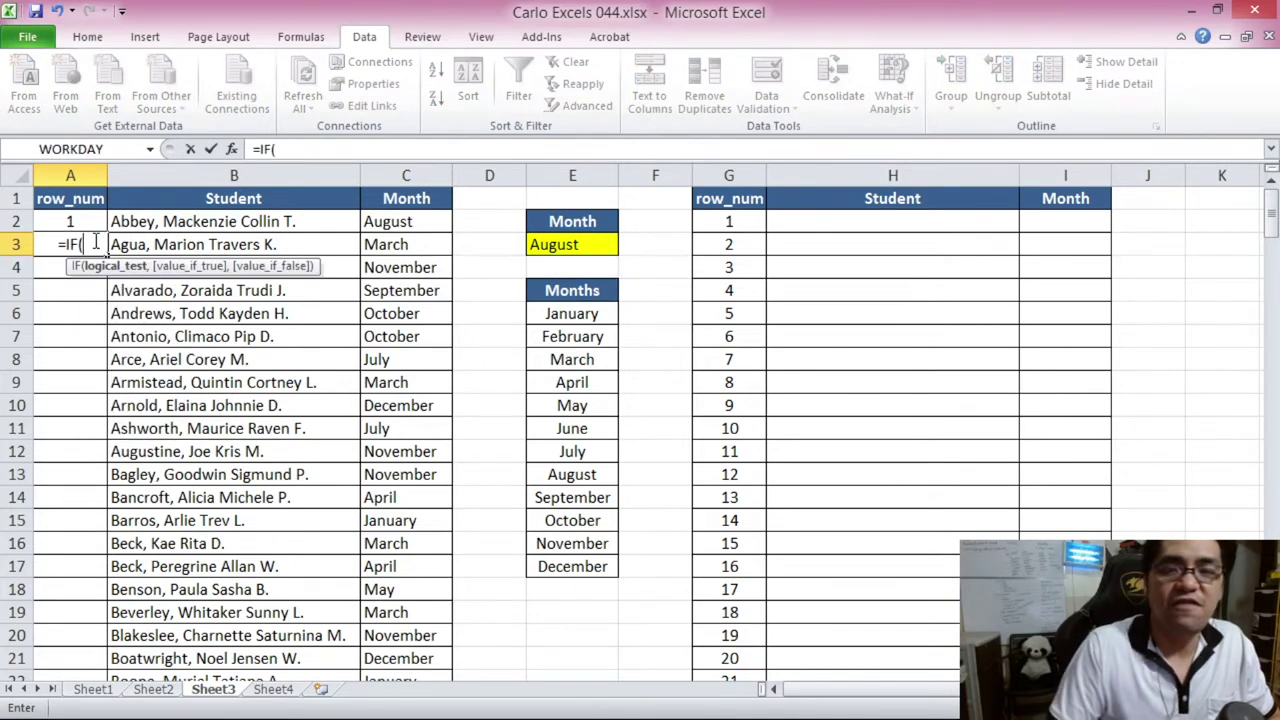
click(400, 244)
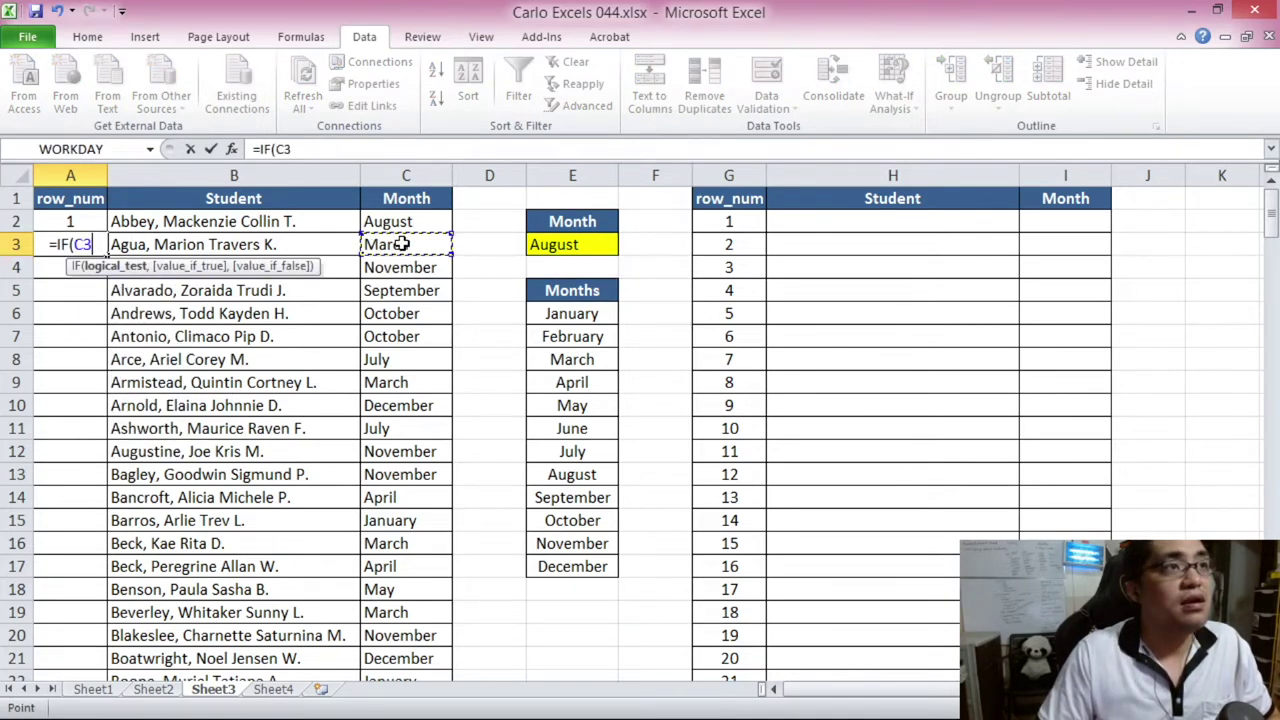
text(=)
click(568, 242)
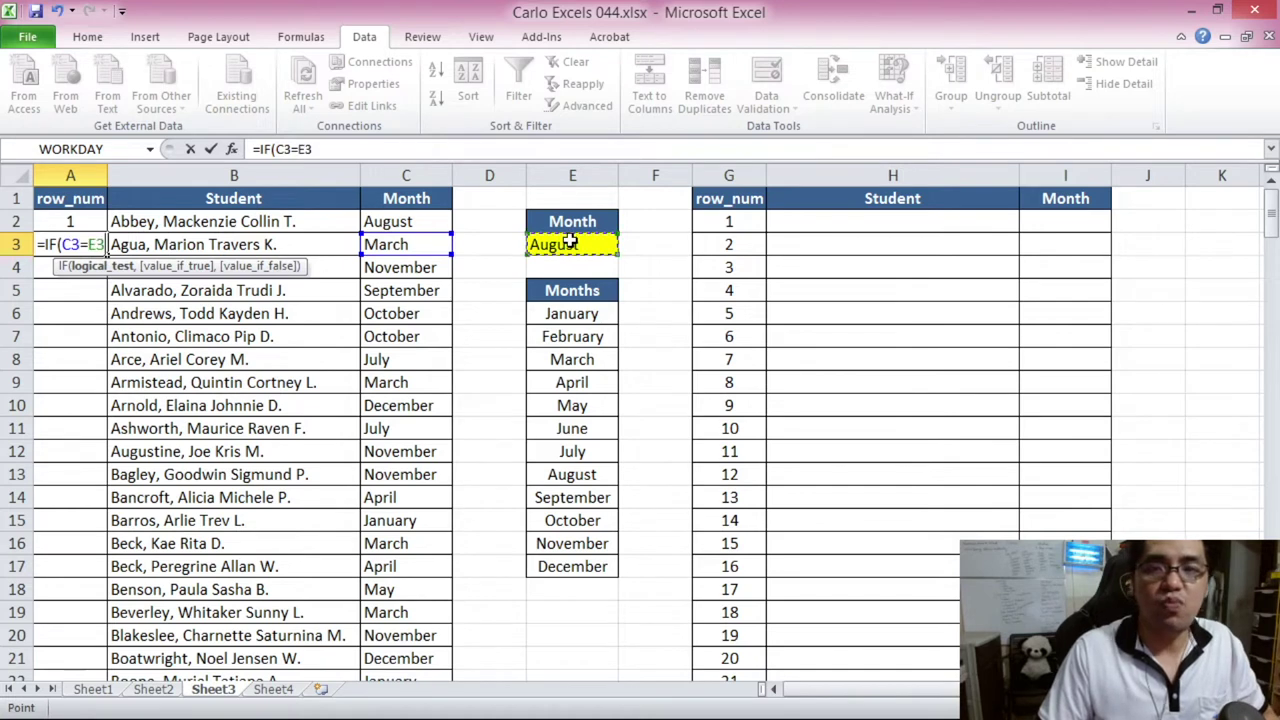
text(,)
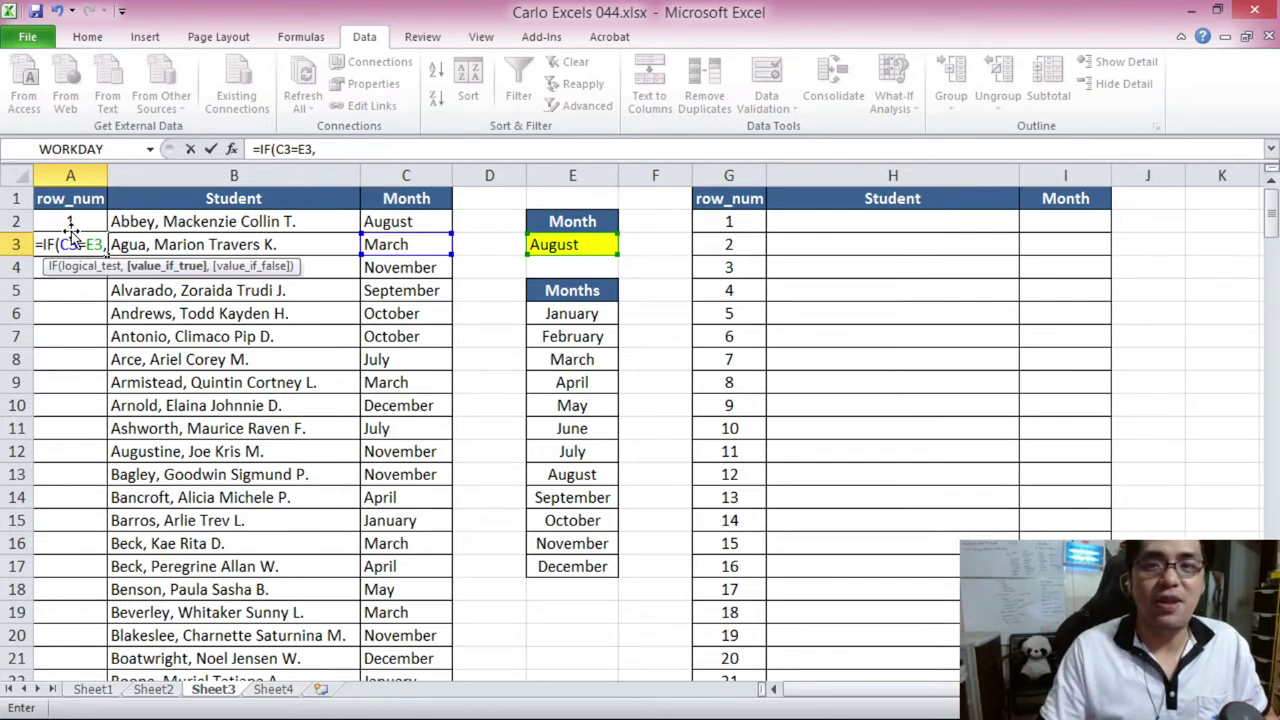
- Complete the A3 formula with LARGE(A2:A2,1)+1 as the true value and 0 as the false value
click(350, 150)
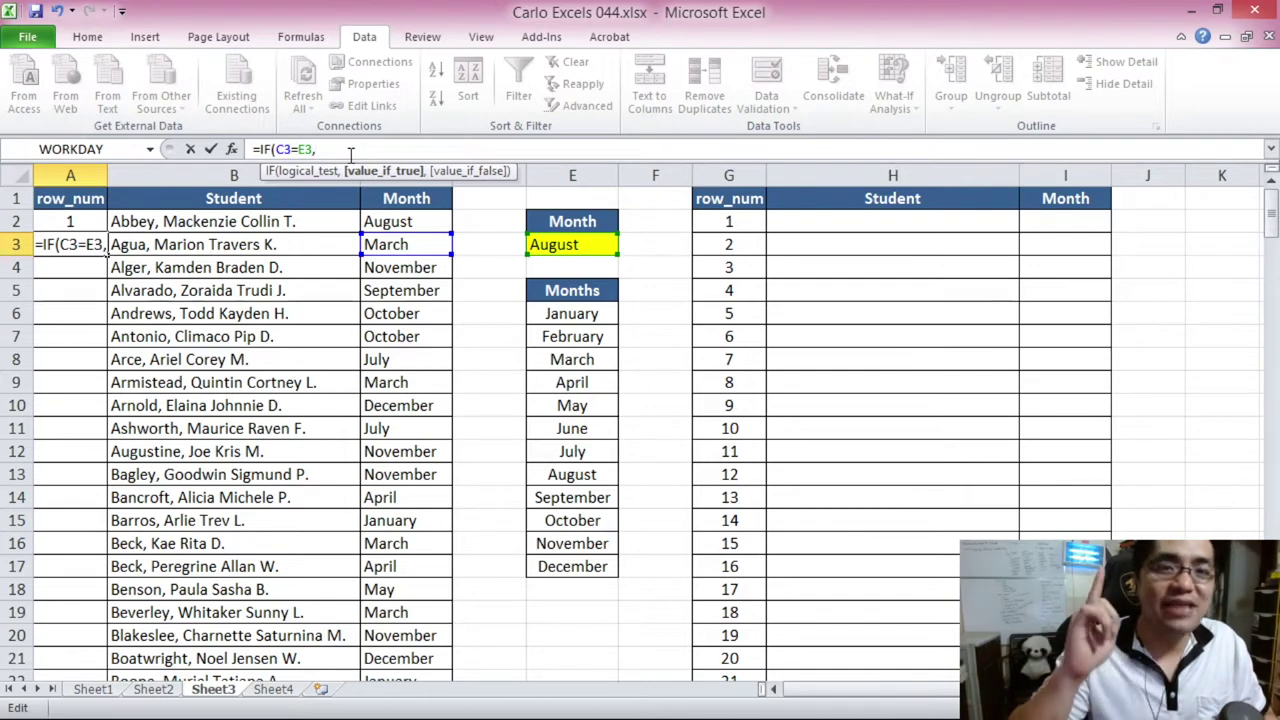
text(LARGE()
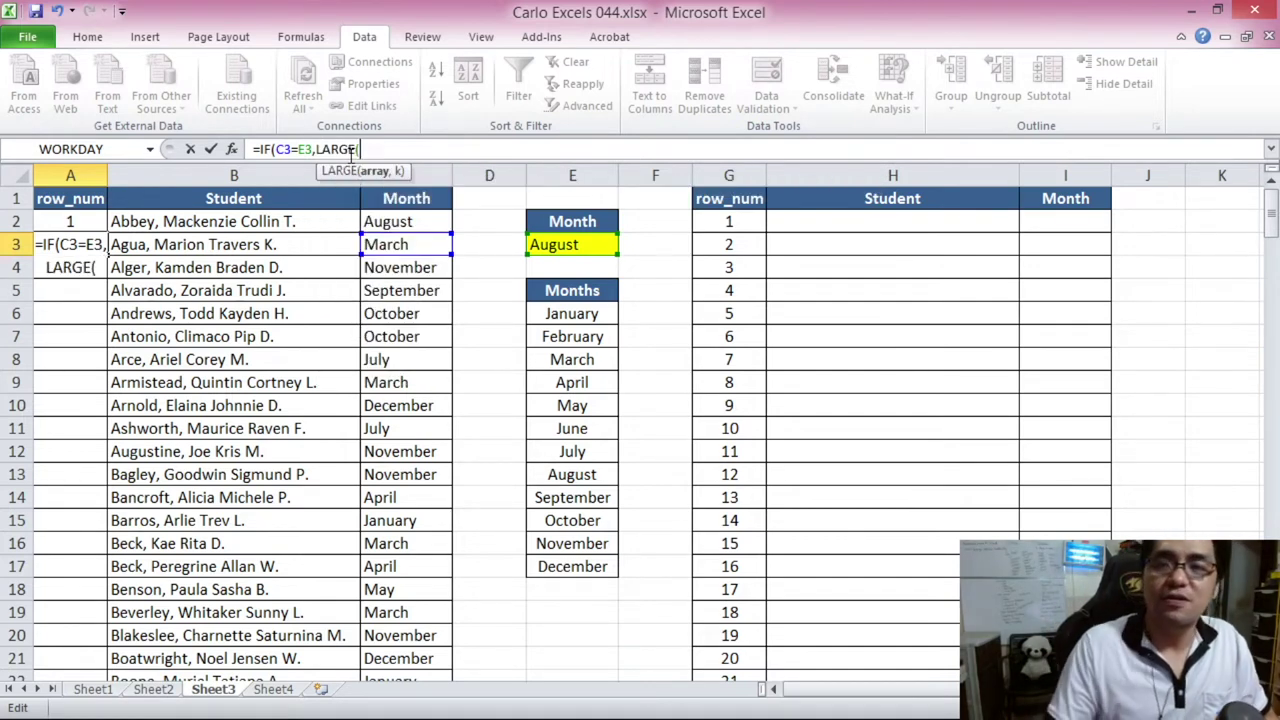
click(80, 220)
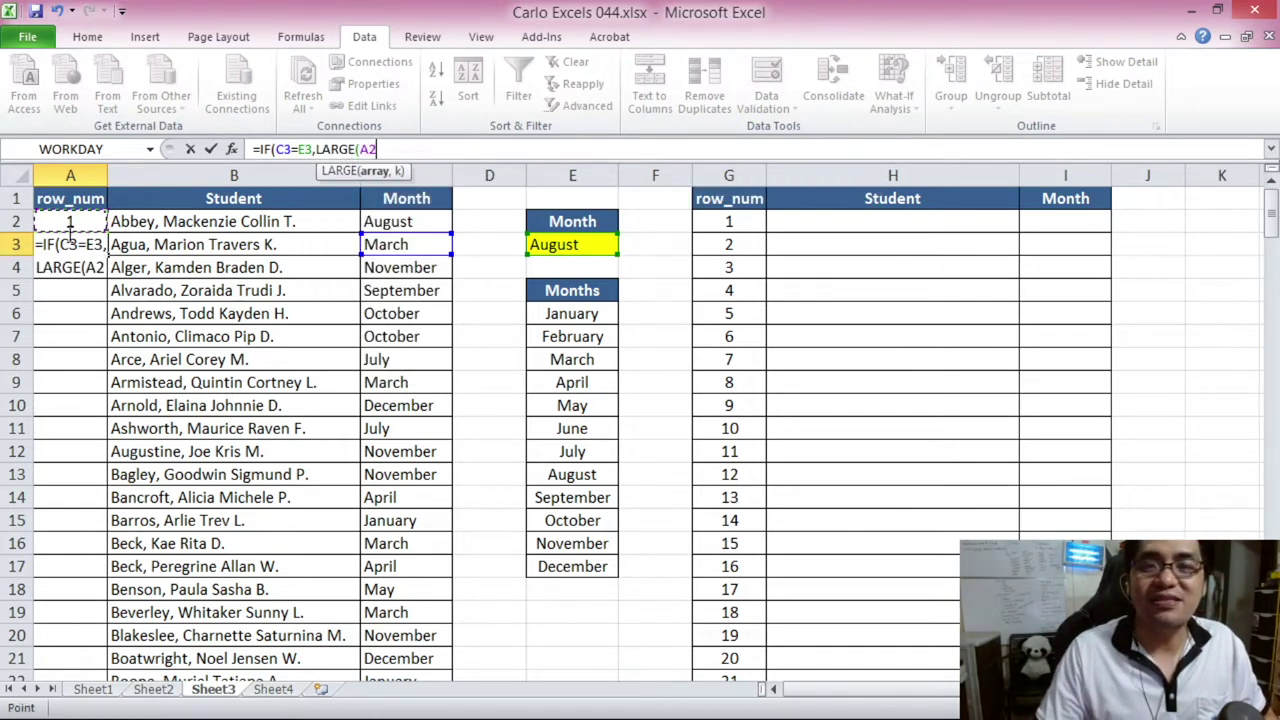
key(F8)
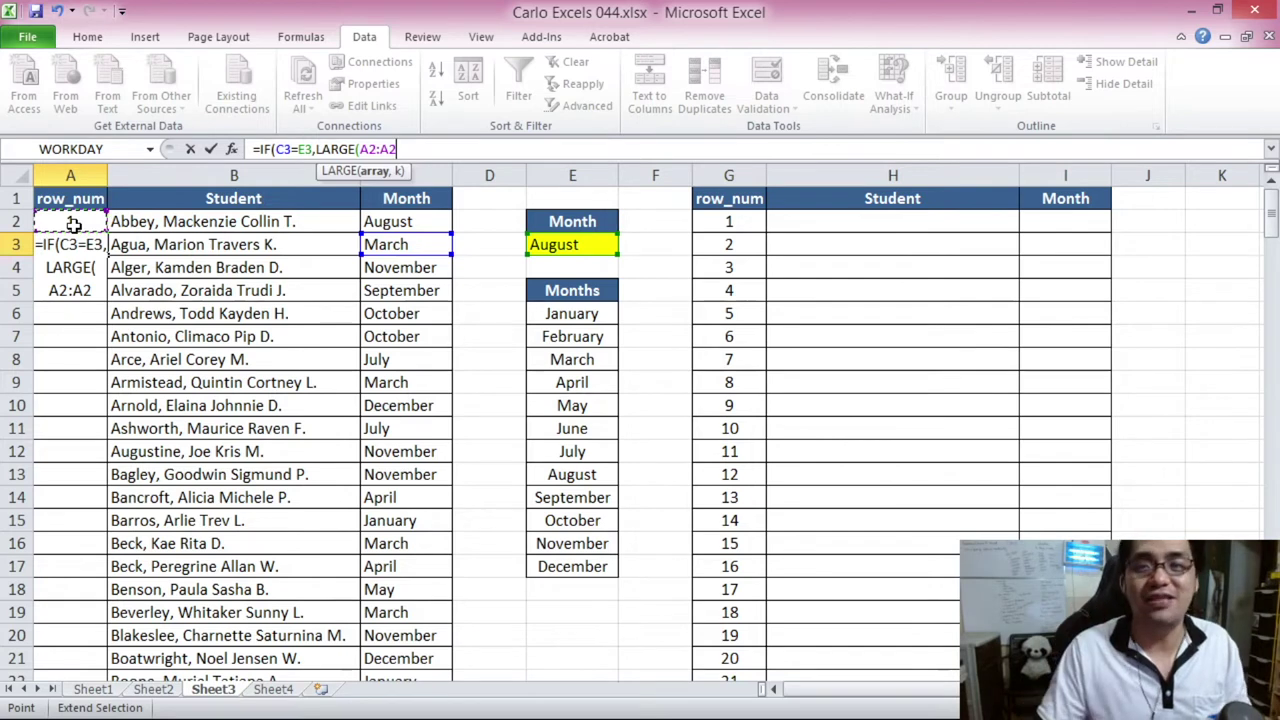
text(,1))
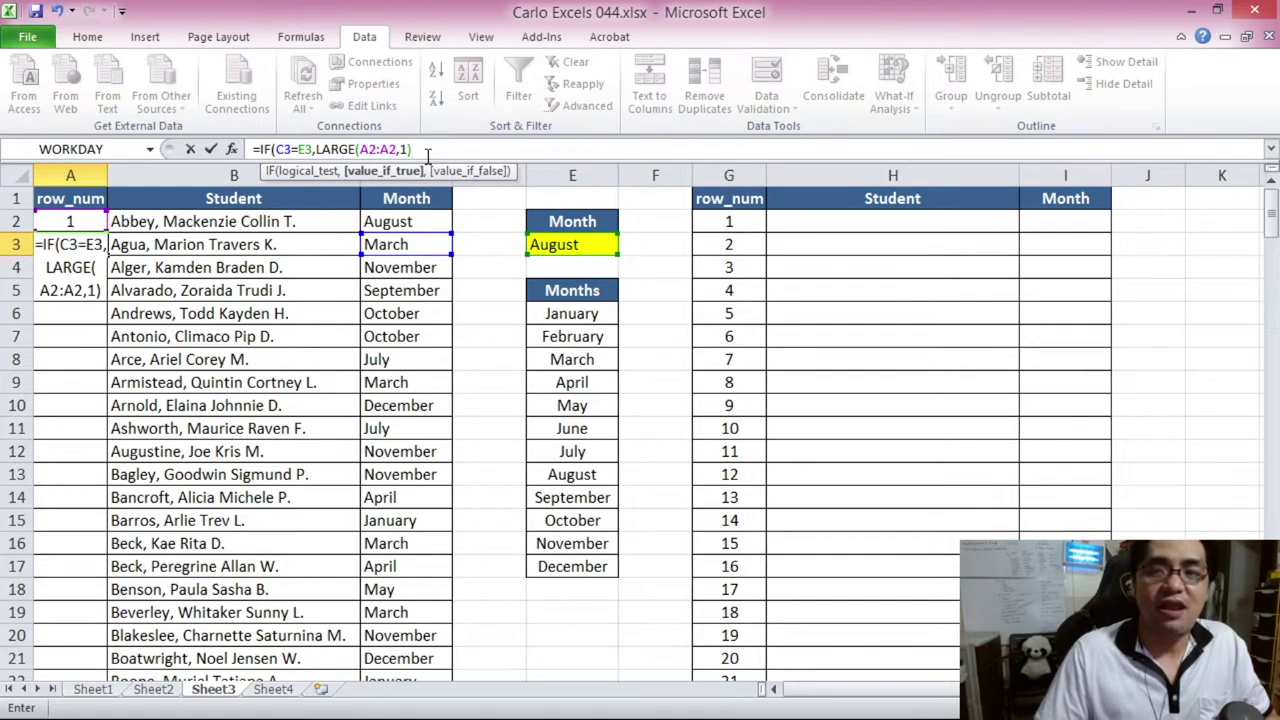
text(+1)
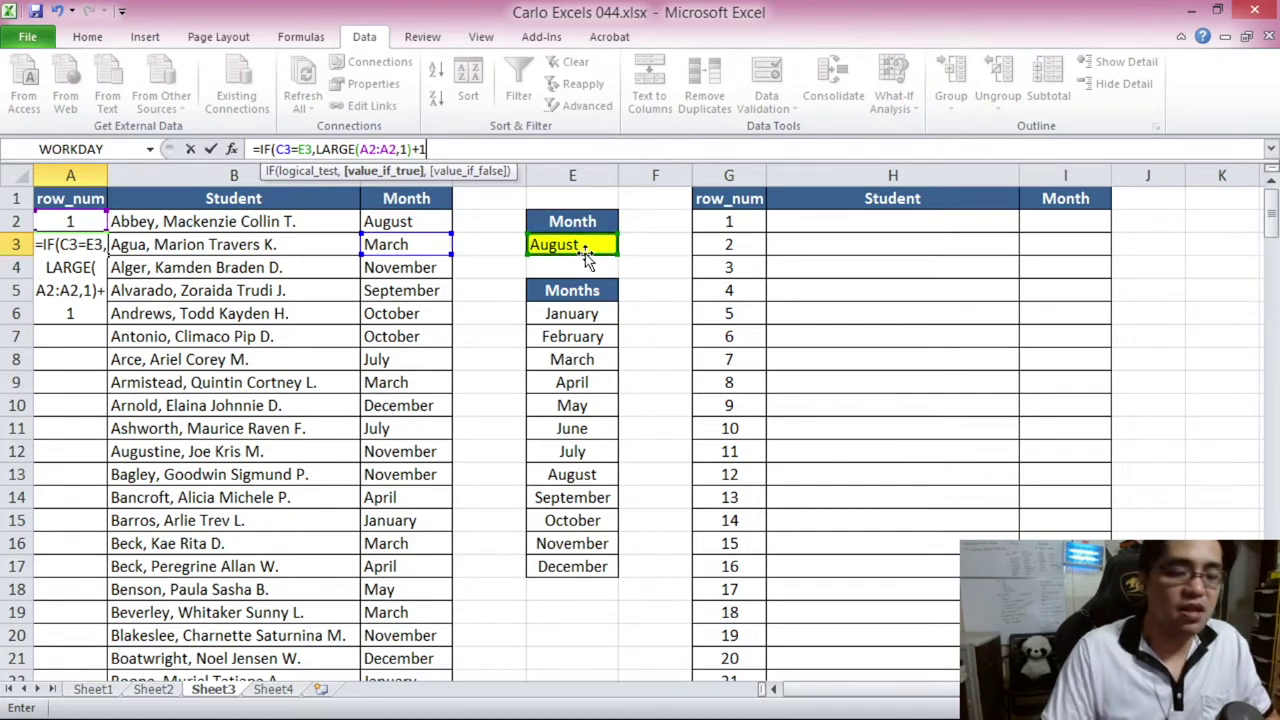
text(,0))
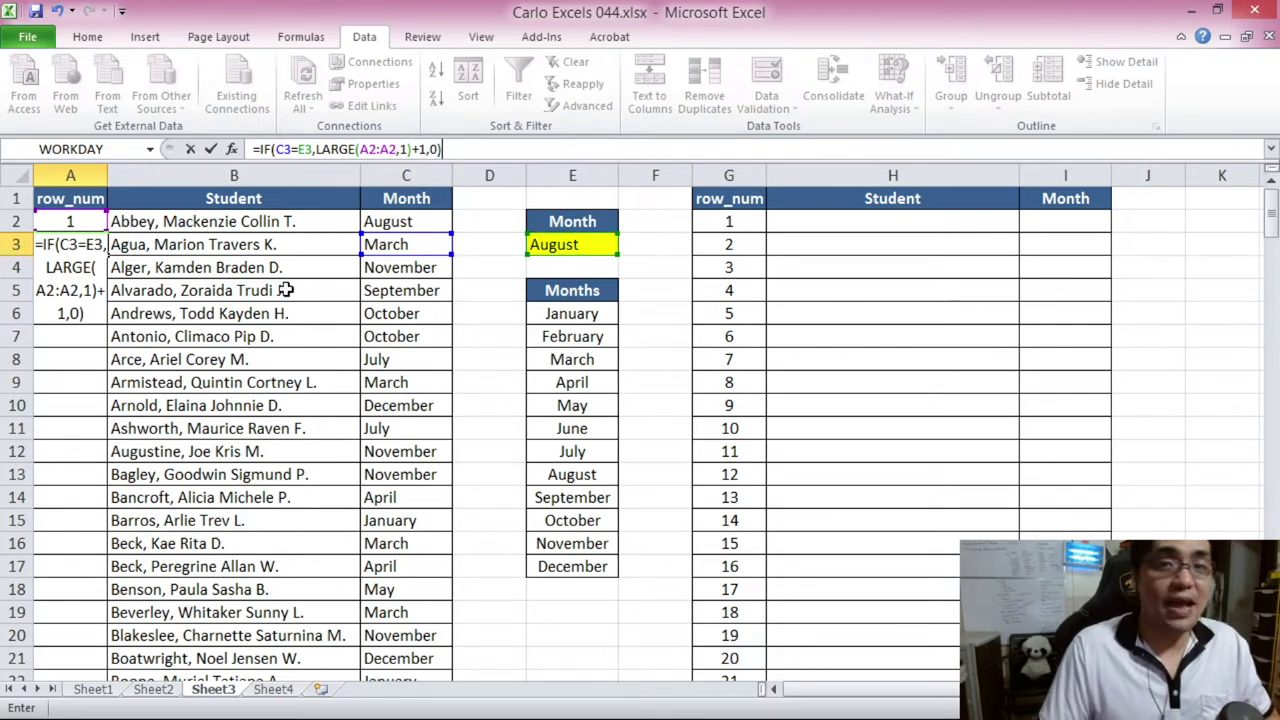
- Make E3 and the range's starting A2 absolute in the A3 formula, entering =IF(C3=$E$3,LARGE($A$2:A2,1)+1,0)
click(310, 149)
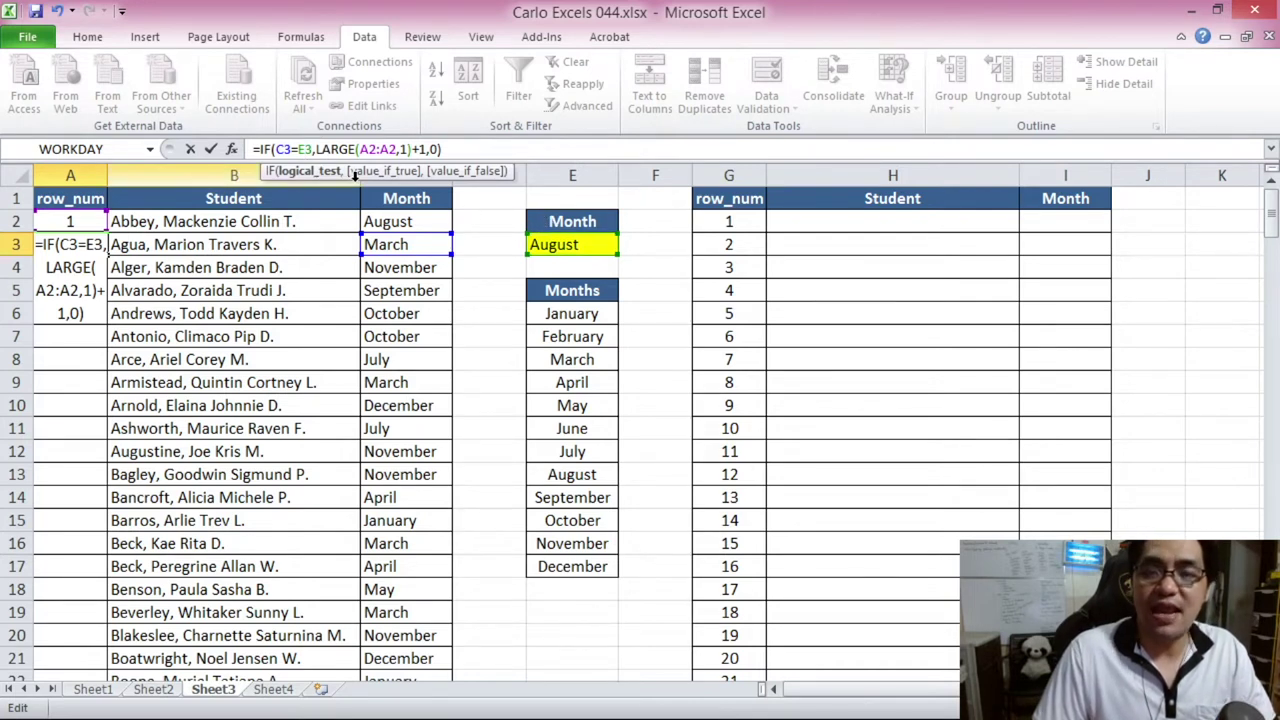
double_click(305, 149)
key(F4)
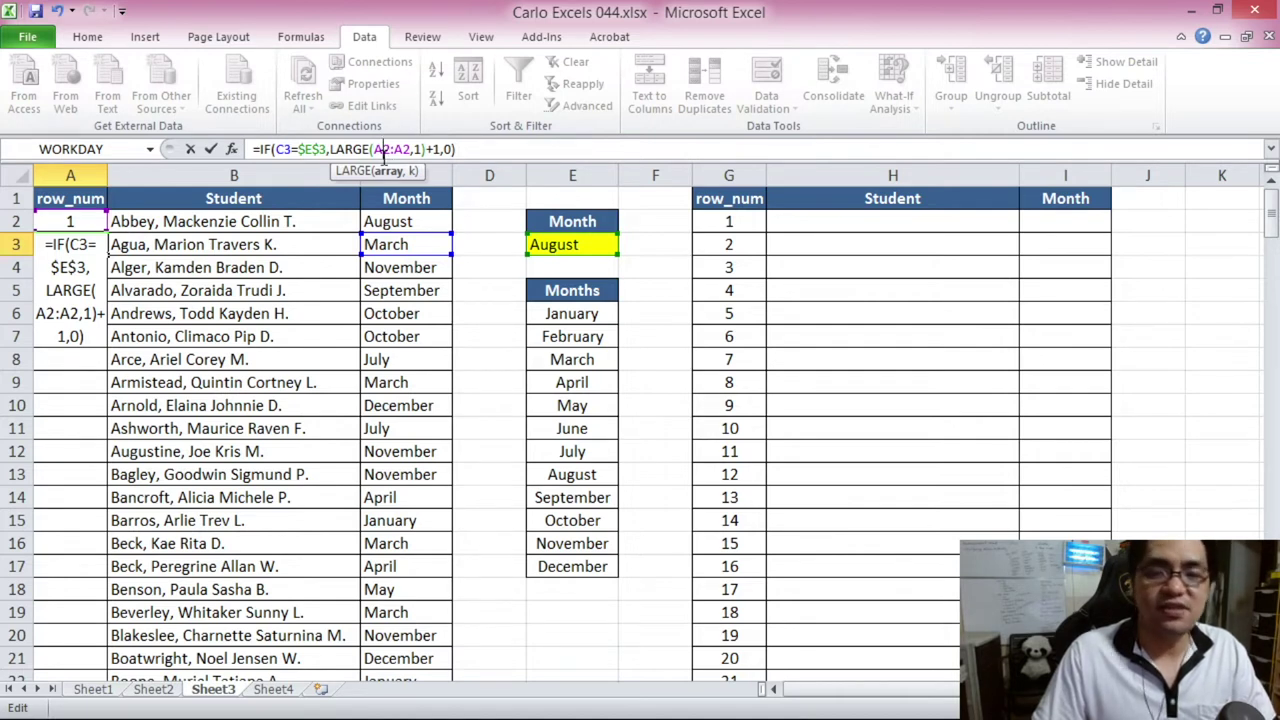
double_click(382, 149)
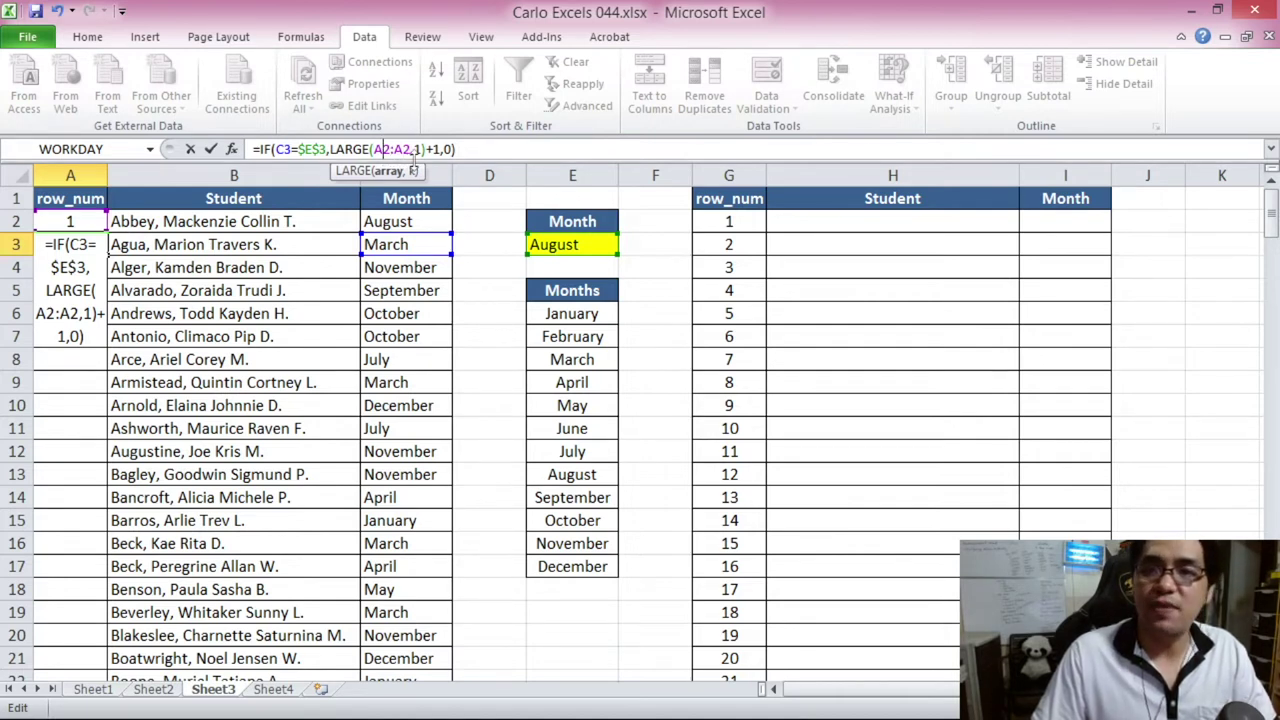
key(F4)
click(422, 148)
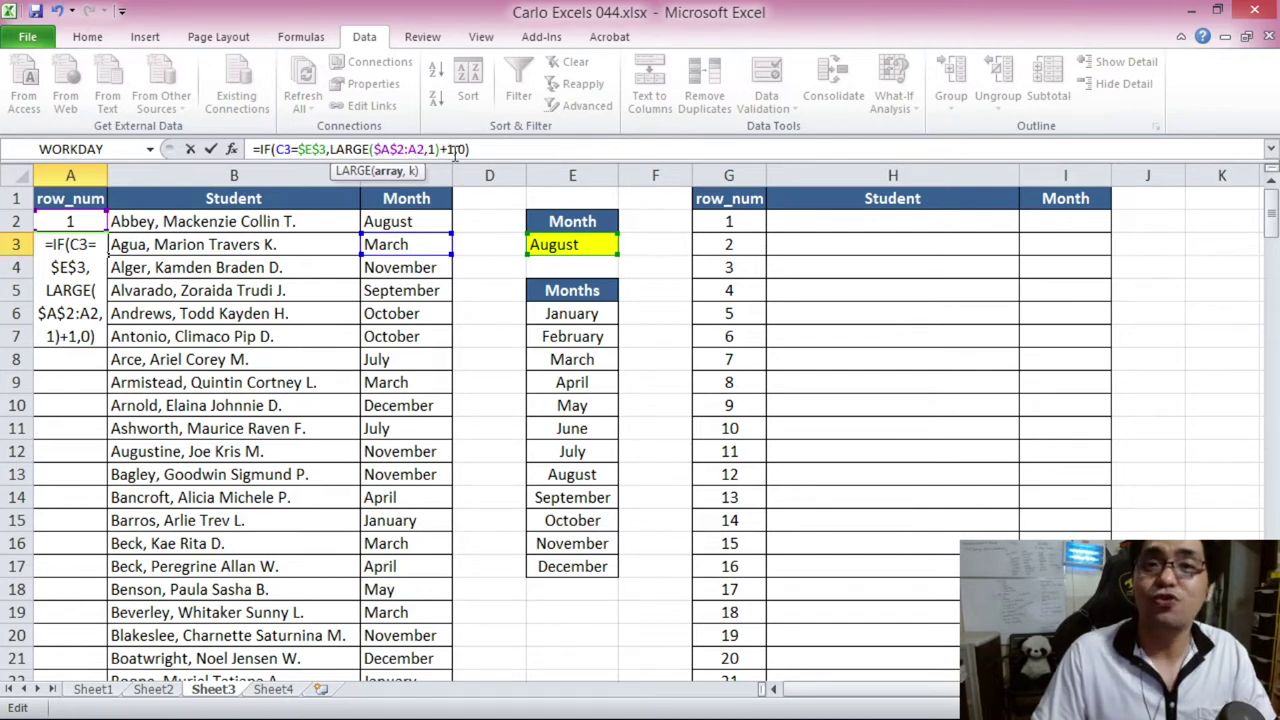
click(481, 152)
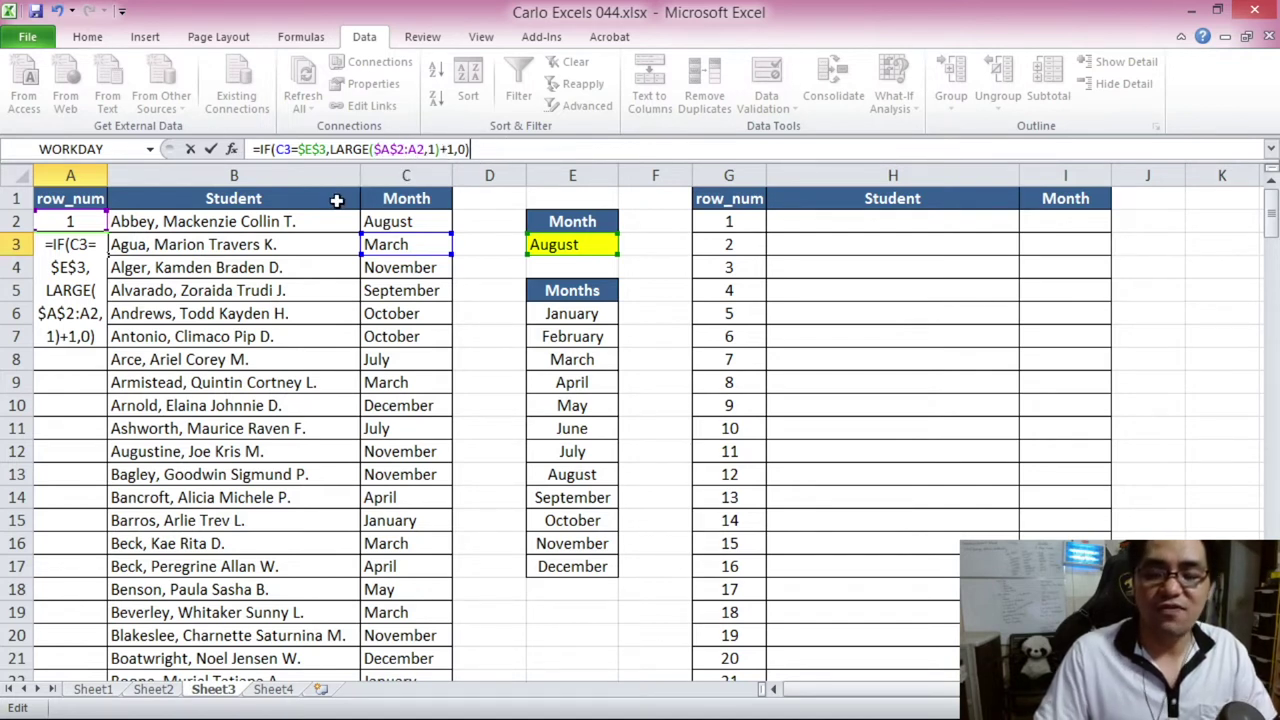
key(Return)
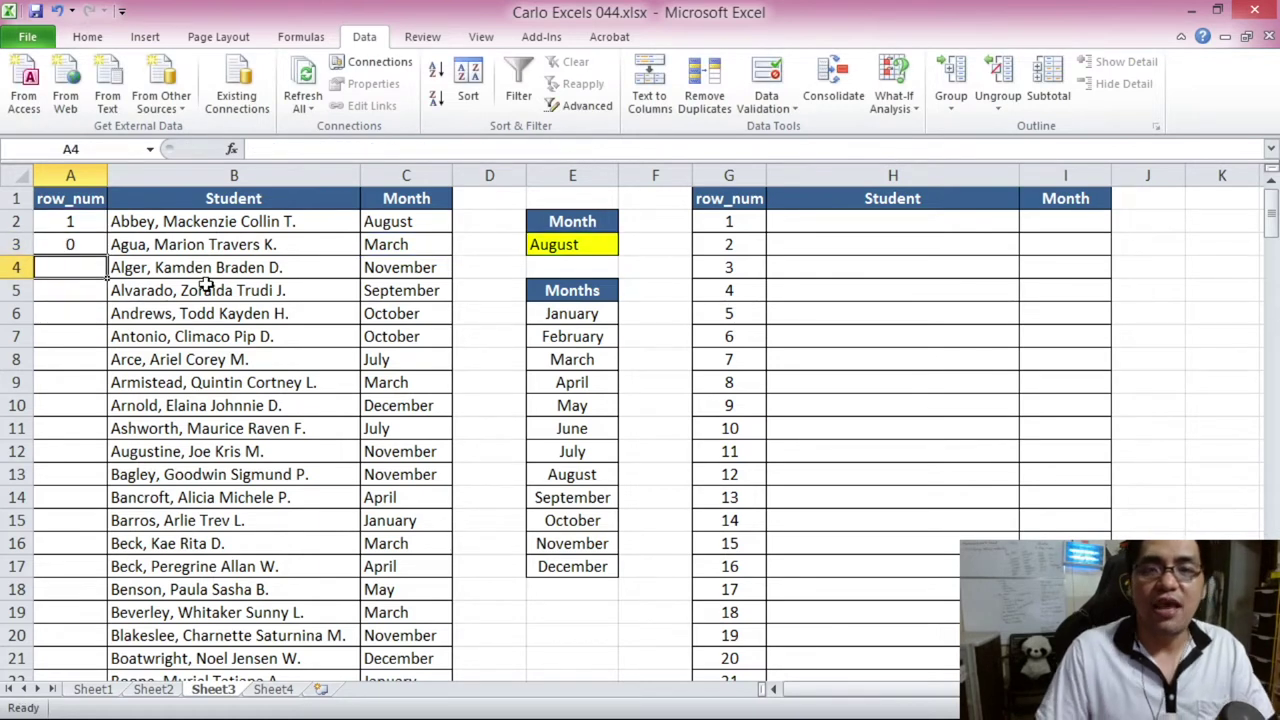
- Check the A3 formula against C3 and the Month cell E3, and copy it down to A4
click(45, 242)
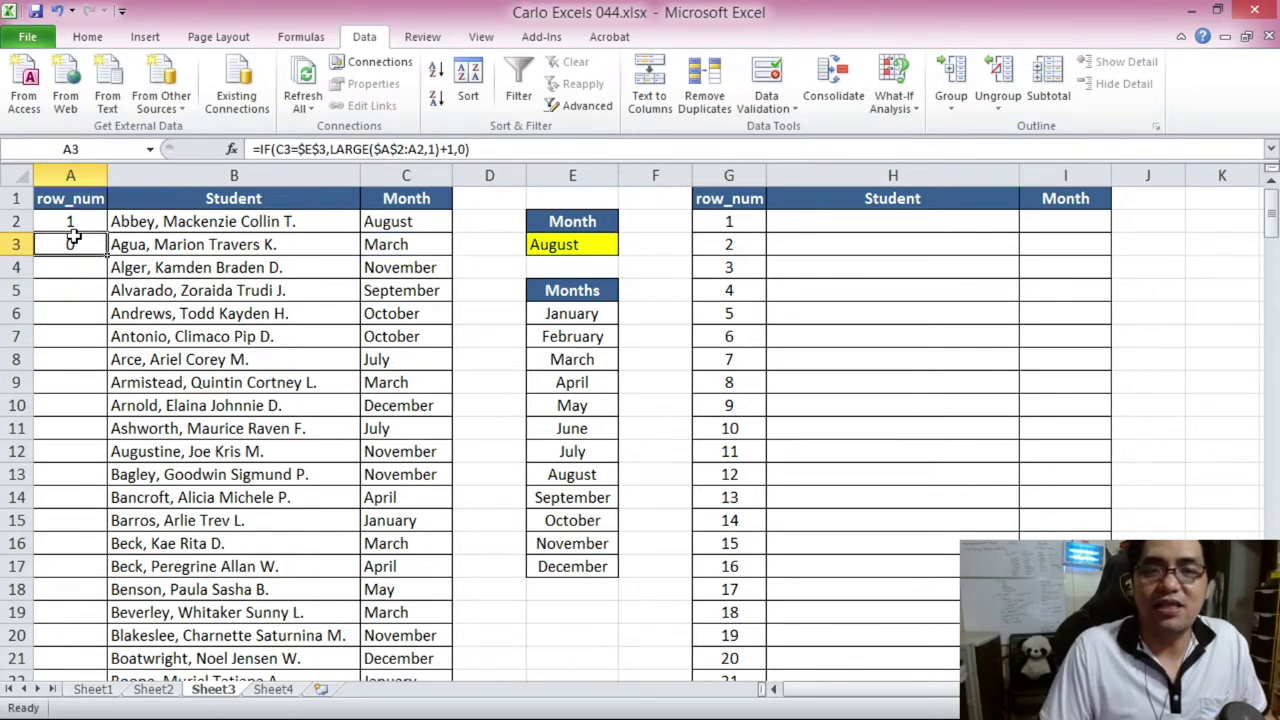
click(396, 244)
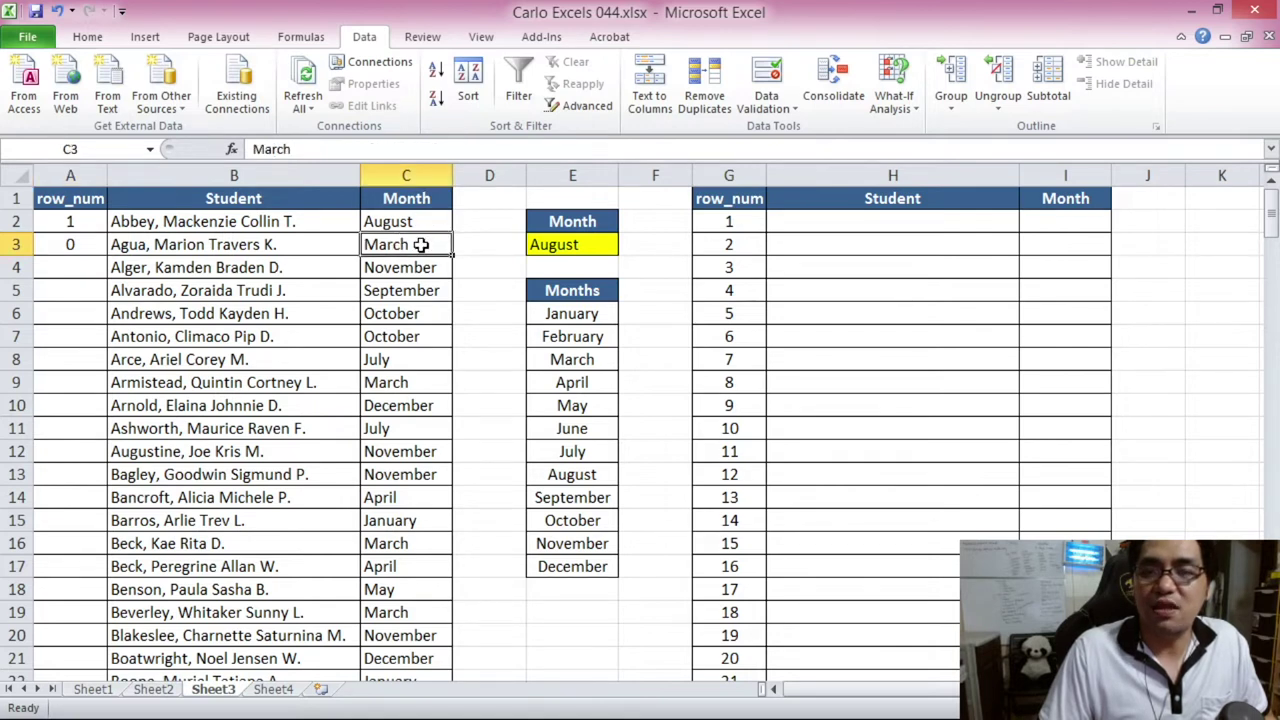
click(533, 241)
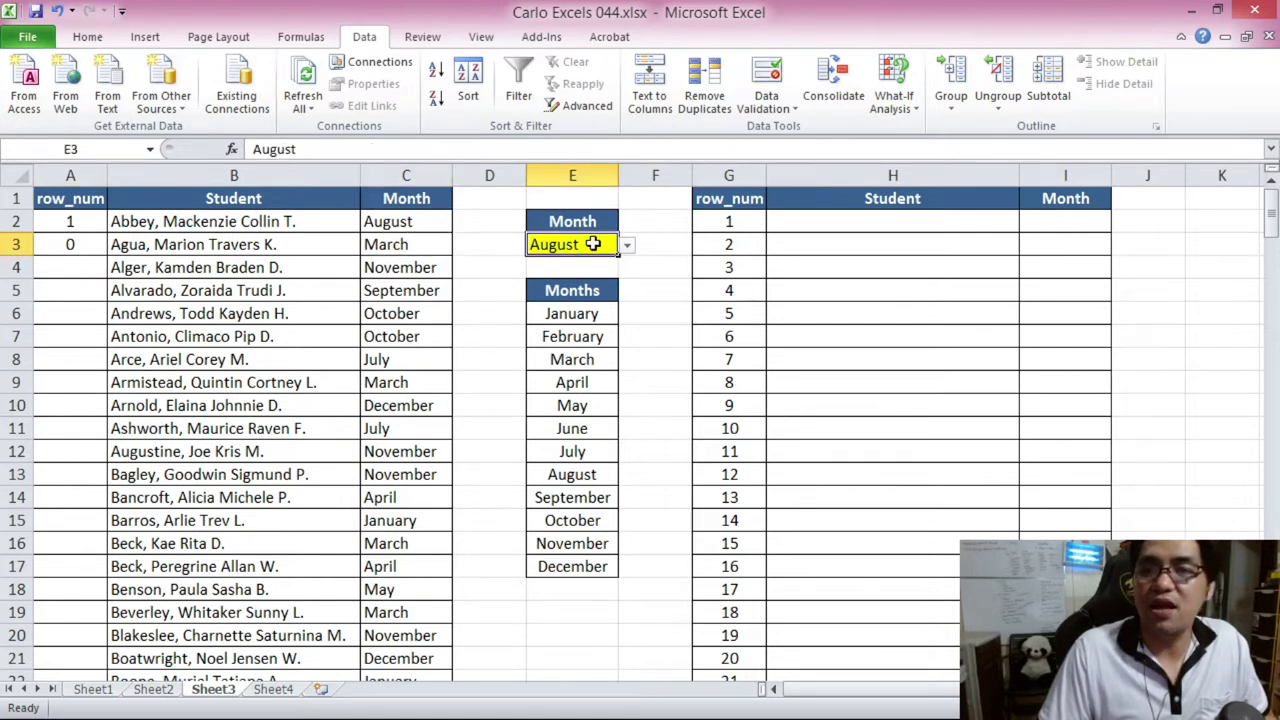
click(66, 249)
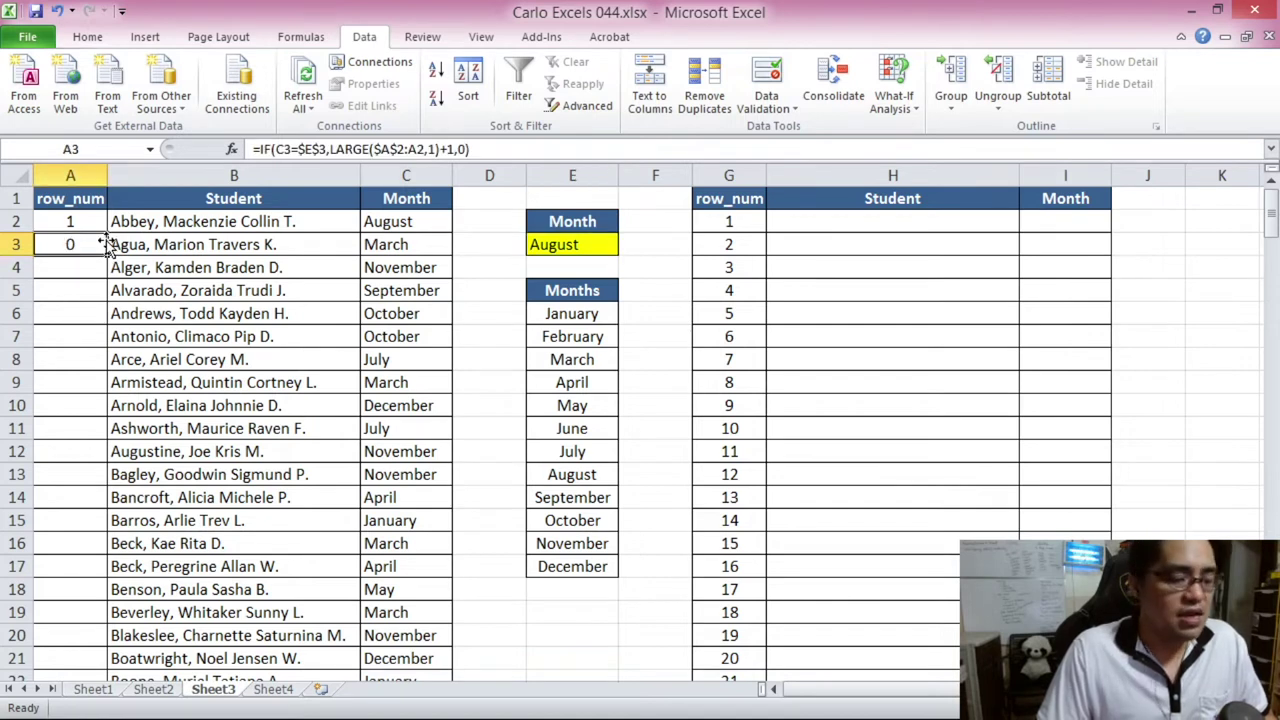
key(ctrl+c)
click(86, 266)
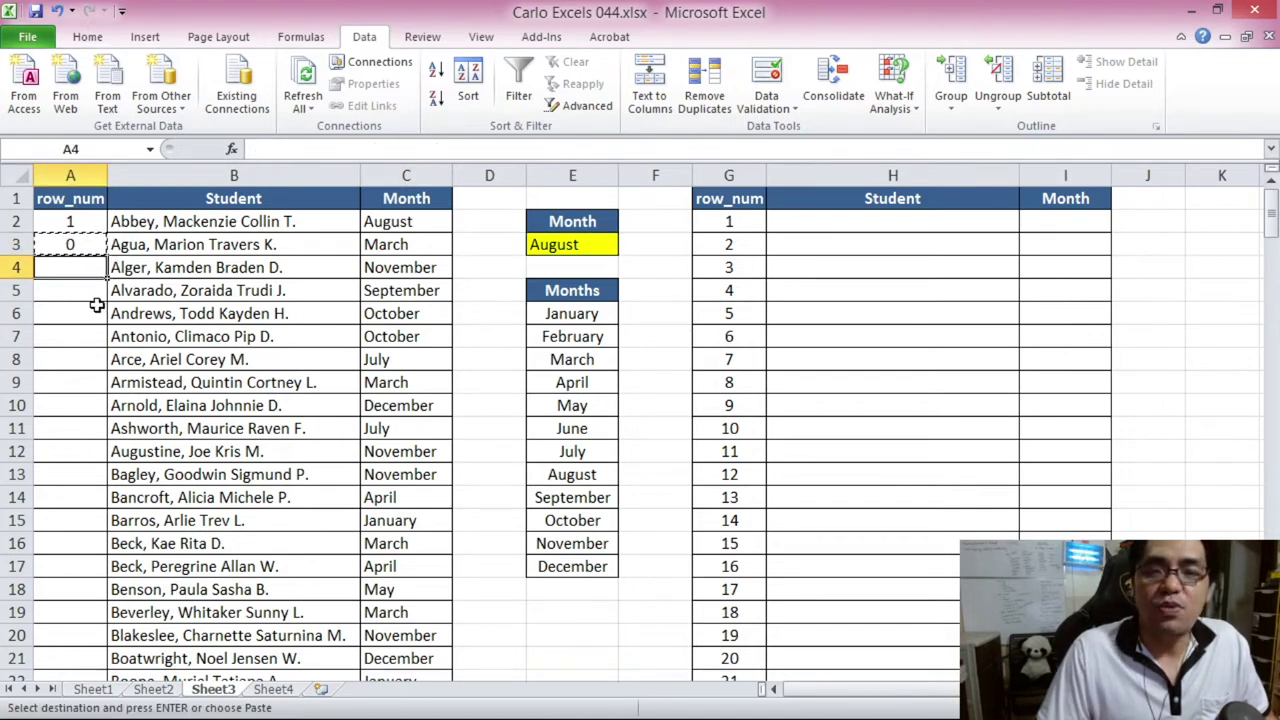
key(ctrl+v)
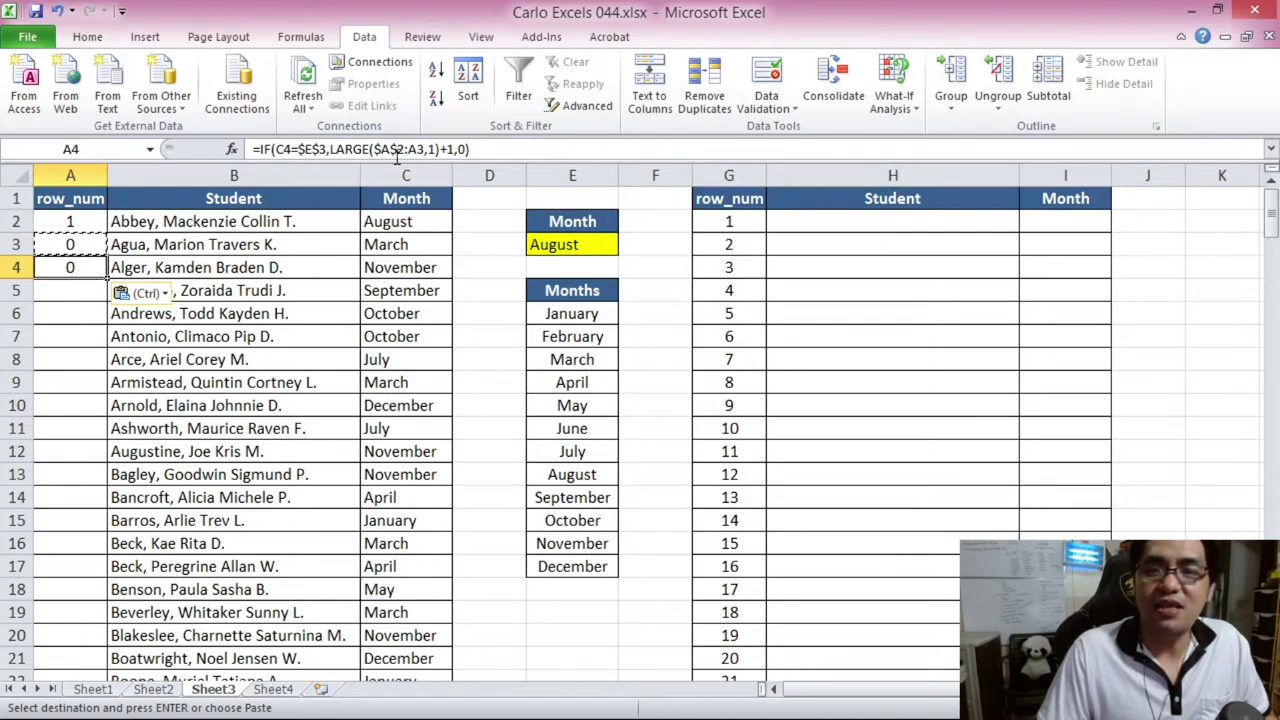
- Copy the formula into A4 and check its references C4, $A$2 and A3
click(66, 268)
key(ctrl+v)
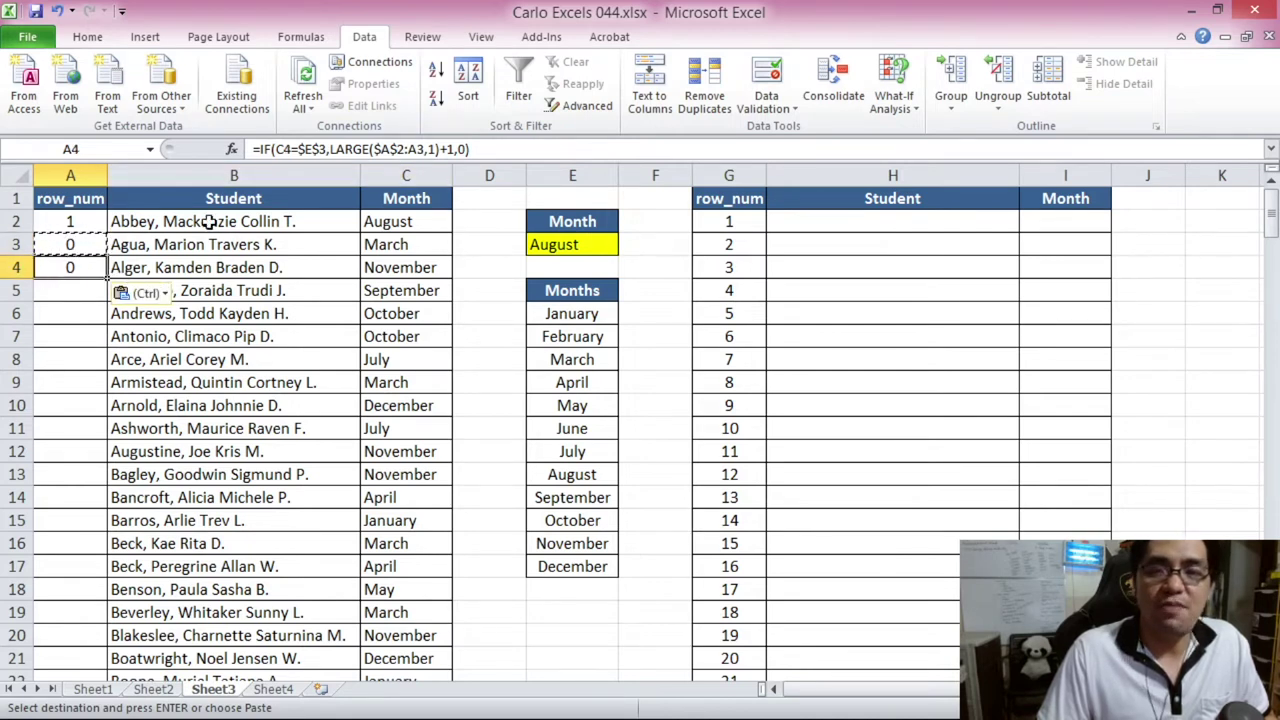
click(285, 149)
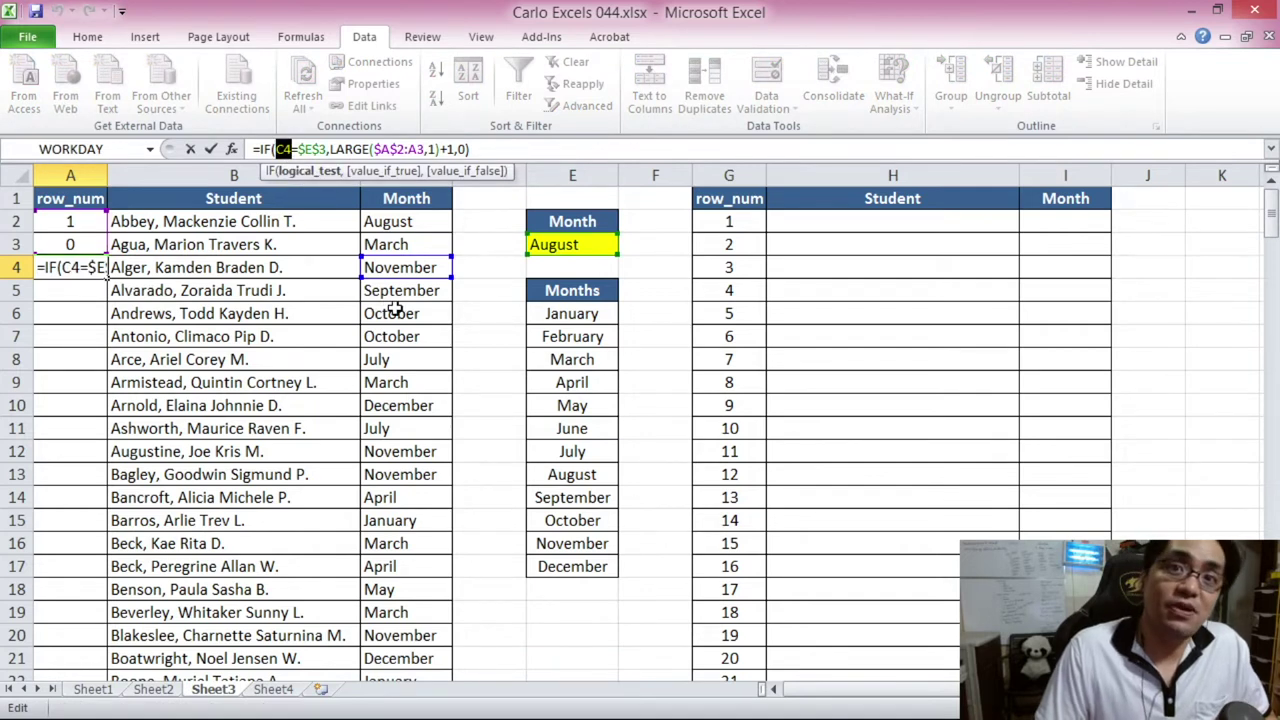
drag(374, 149, 404, 149)
click(371, 149)
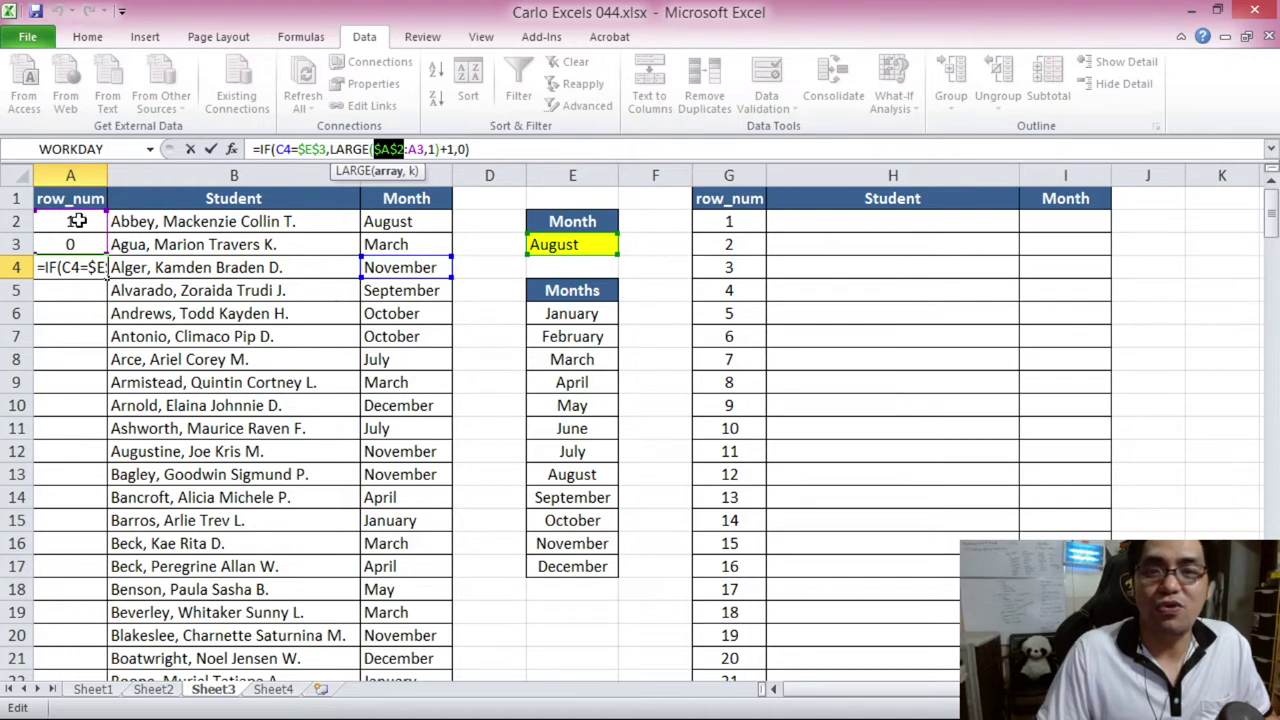
drag(407, 149, 428, 149)
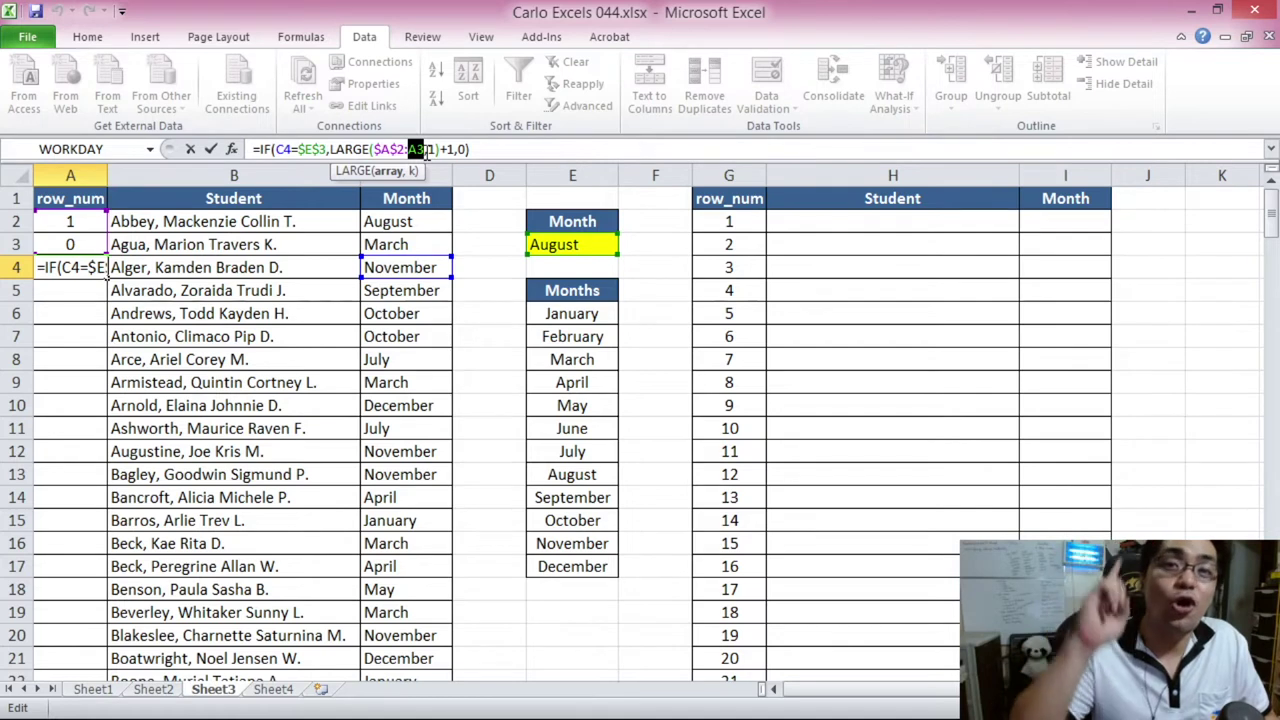
click(492, 148)
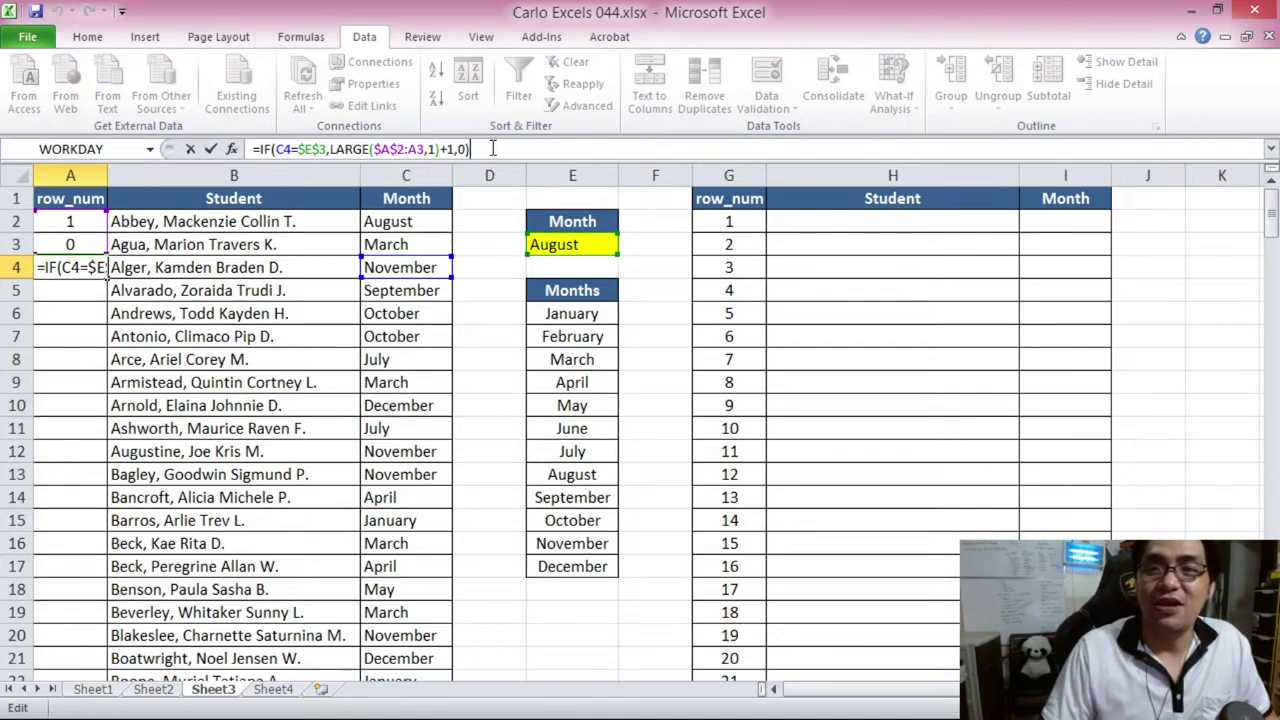
key(Return)
- Copy the A4 row_num formula down column A as far as A10
click(84, 272)
key(ctrl+c)
click(84, 290)
key(ctrl+v)
click(84, 313)
key(ctrl+v)
click(84, 336)
key(ctrl+v)
click(83, 363)
key(ctrl+v)
click(89, 410)
key(ctrl+v)
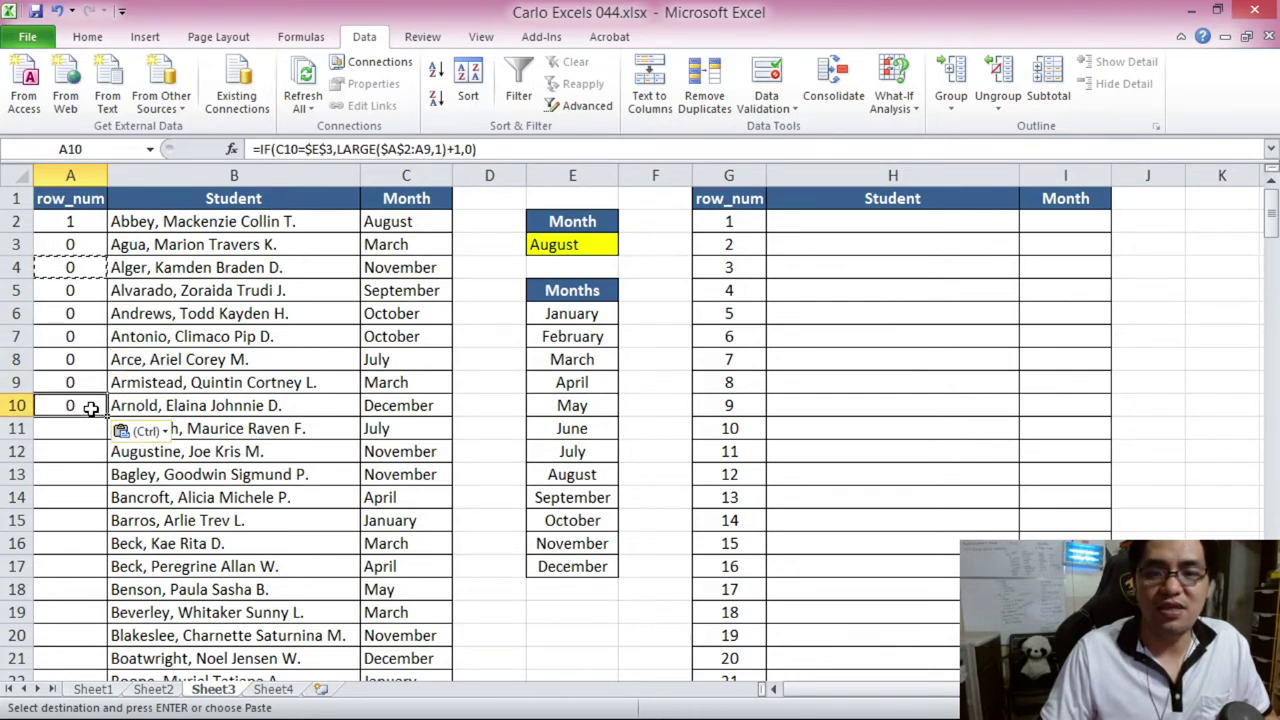
- Extend the copied row_num formula from A10 down to A27, the row of the next August student
scroll(90, 409, down, 3)
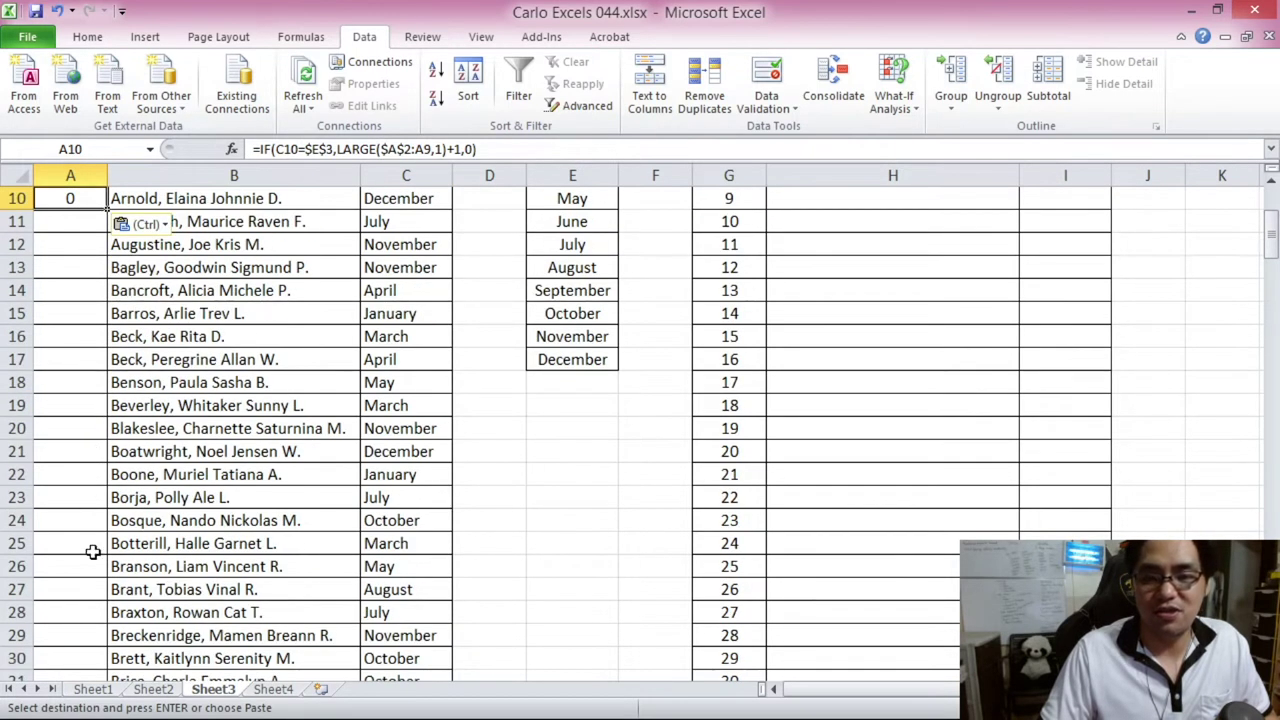
shift+click(92, 589)
key(ctrl+v)
scroll(91, 458, up, 3)
scroll(91, 458, down, 1)
scroll(91, 458, down, 4)
click(76, 451)
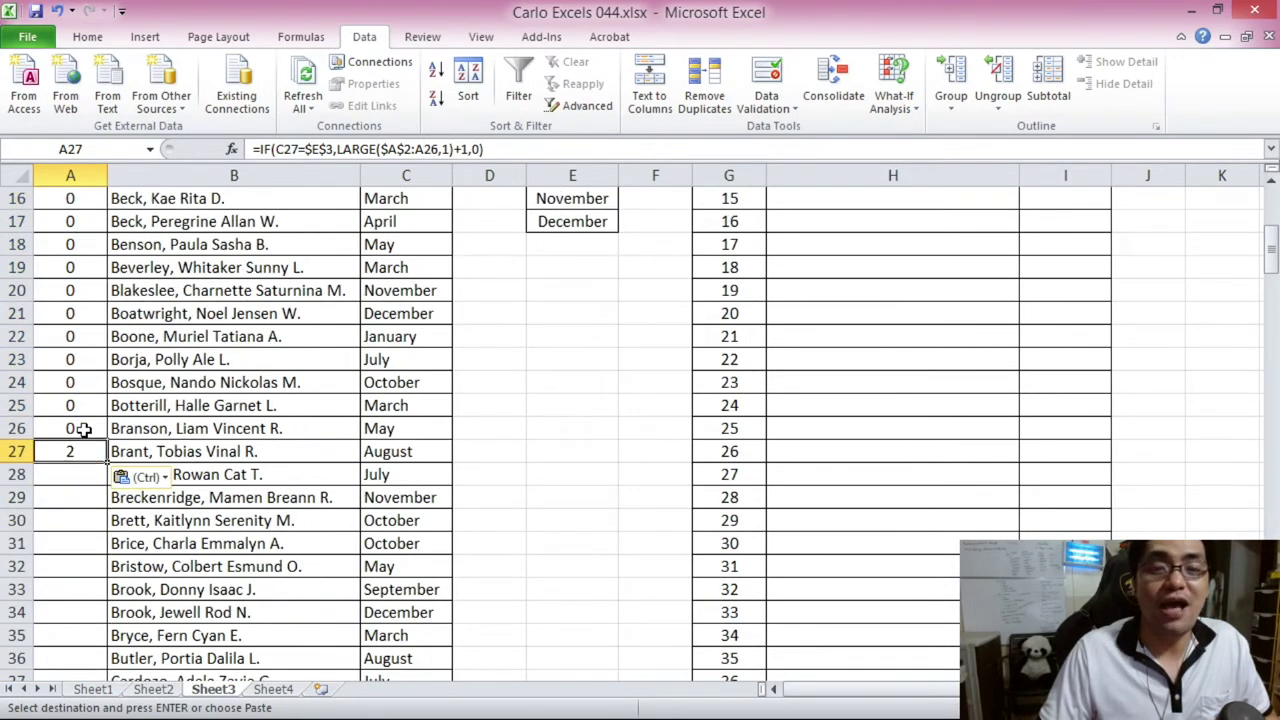
- Compare the row_num result in A27 with its month in C27 and the first number in A2
scroll(84, 450, up, 4)
scroll(79, 450, down, 4)
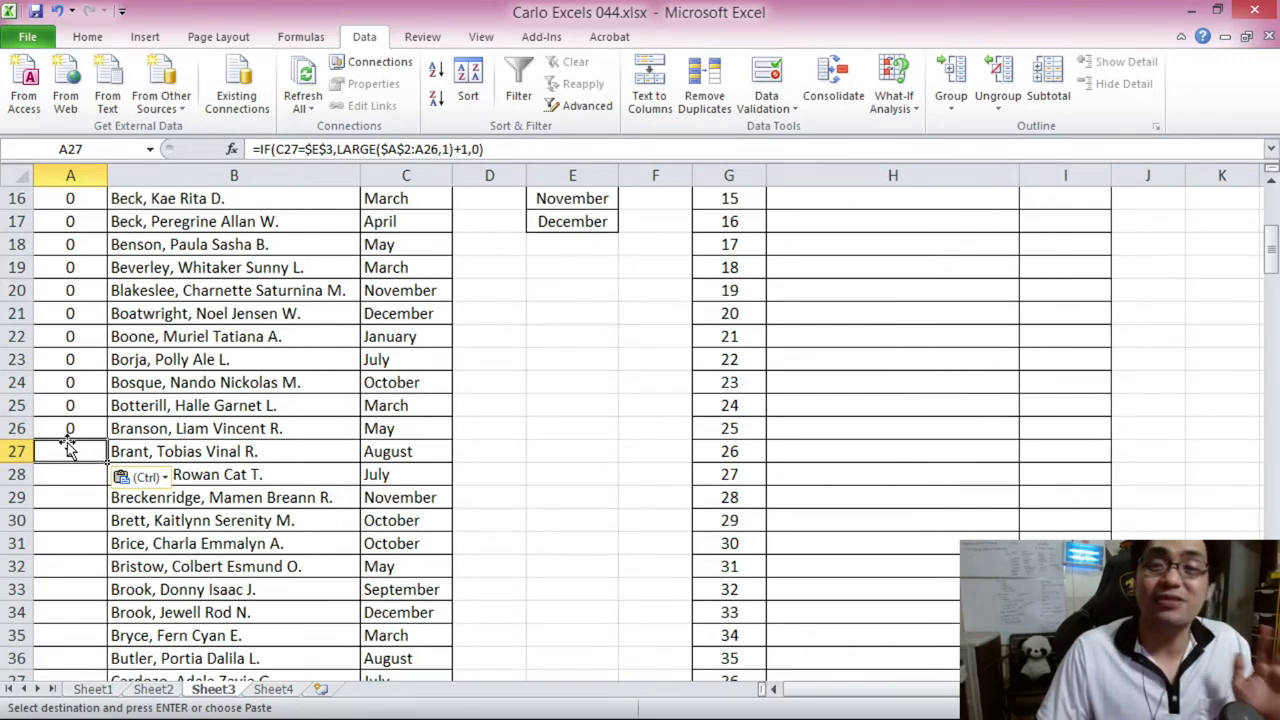
click(410, 452)
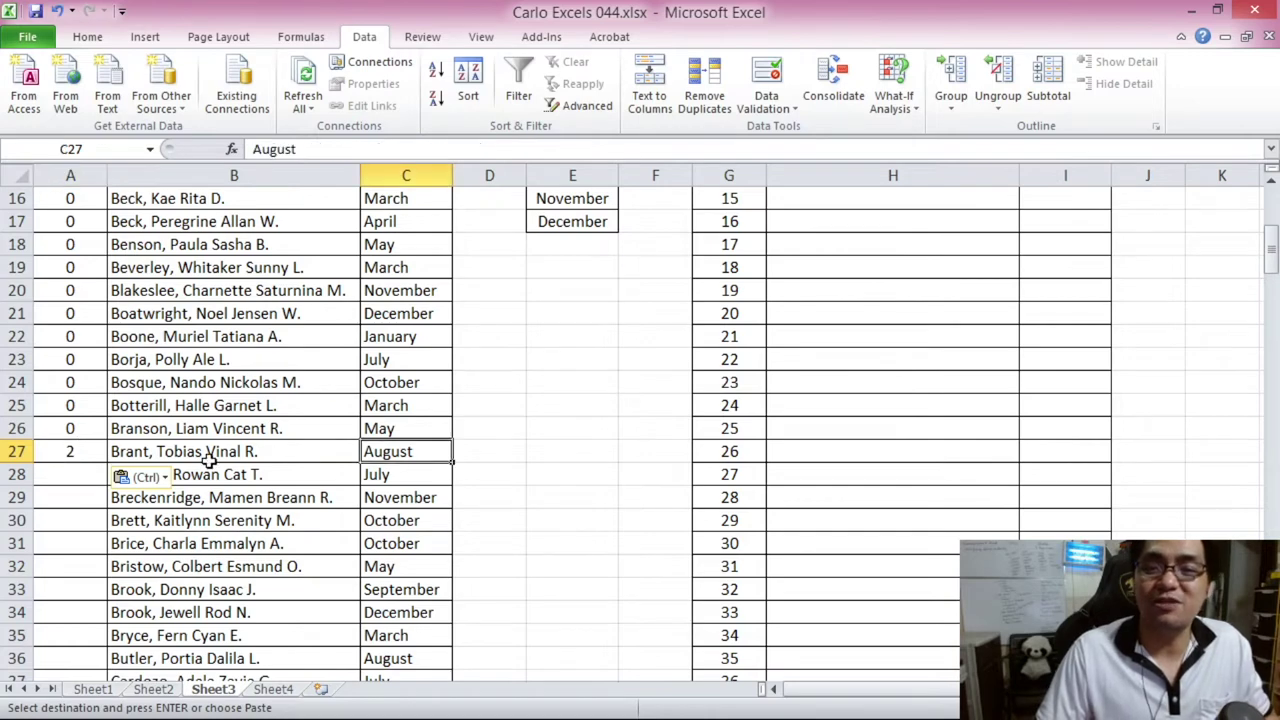
click(92, 455)
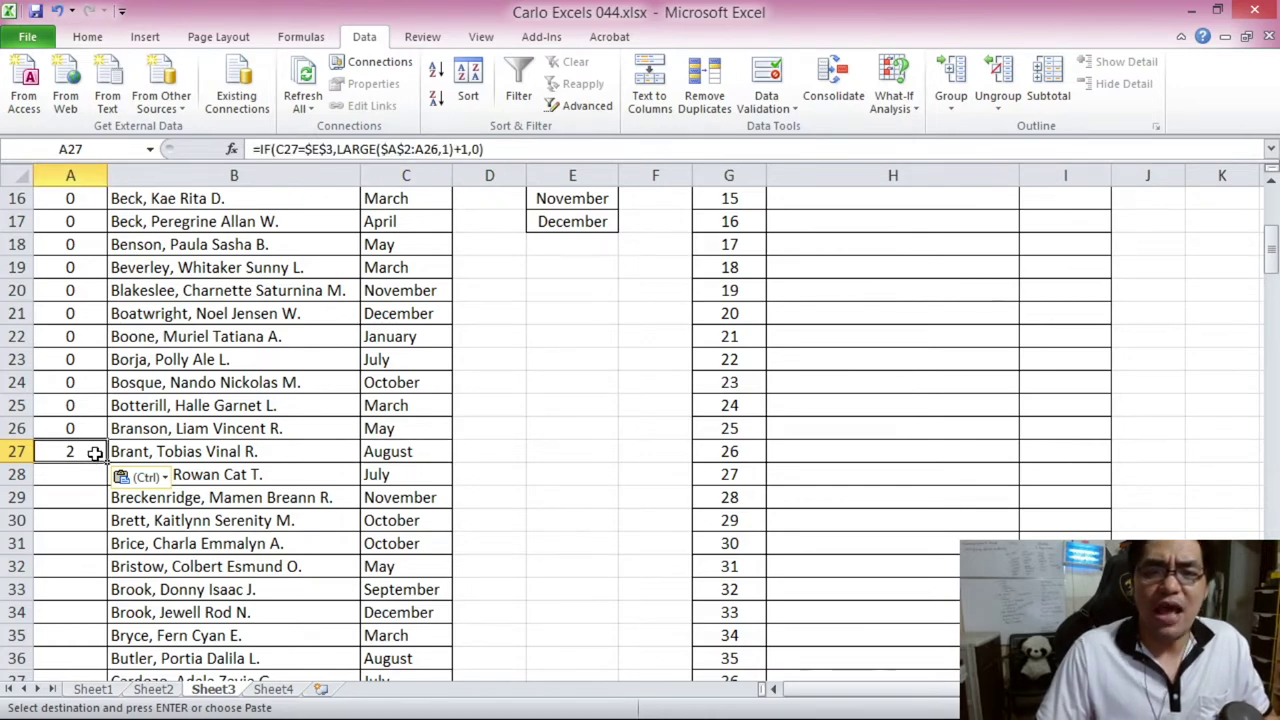
scroll(94, 453, up, 5)
click(88, 221)
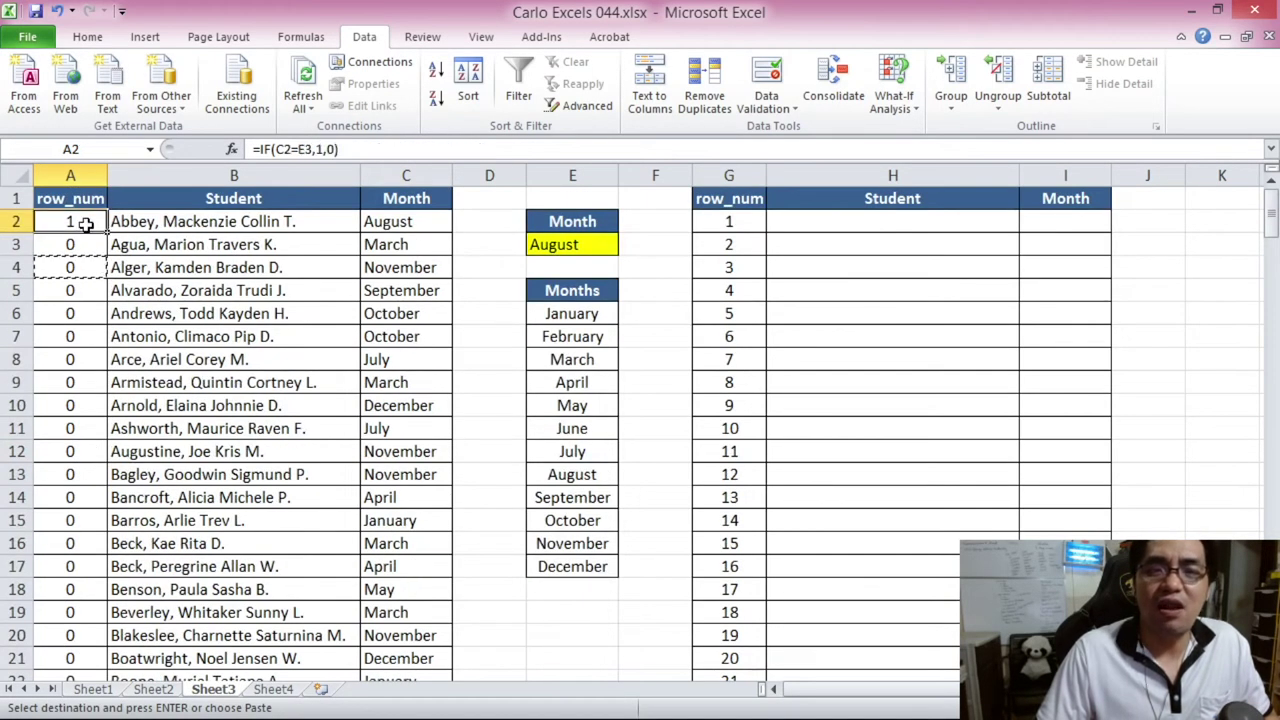
scroll(100, 318, down, 5)
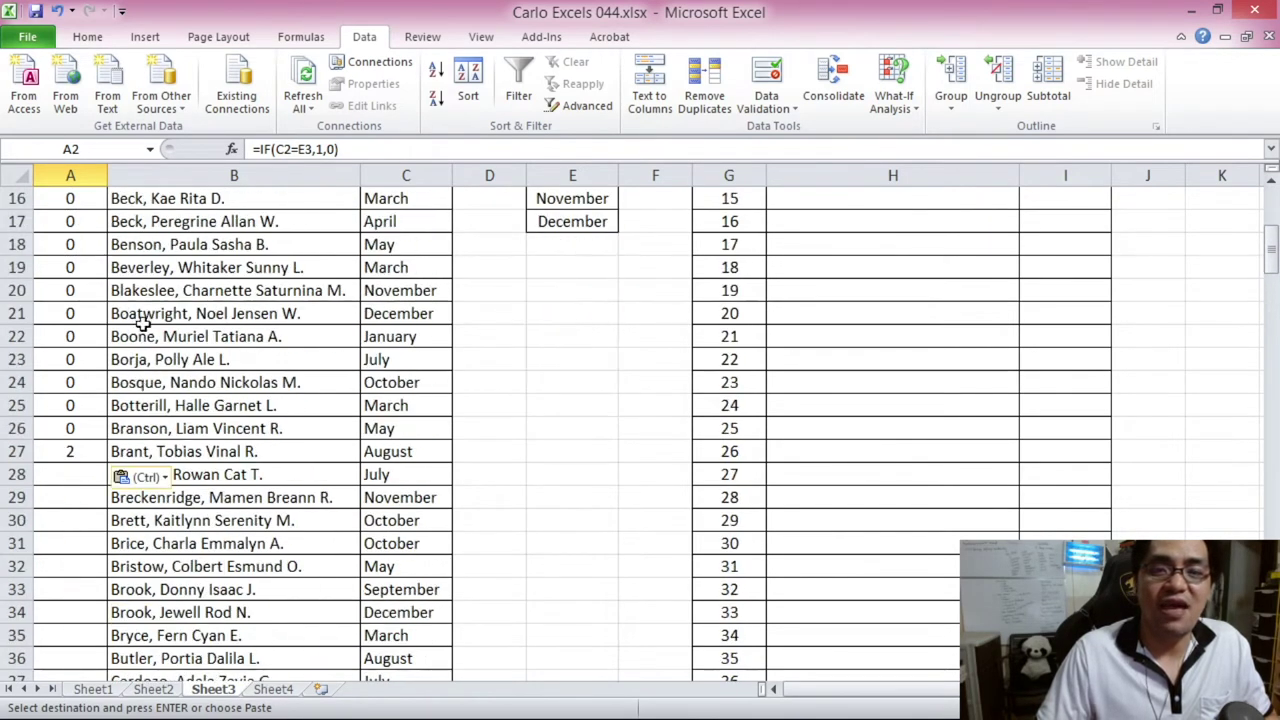
click(72, 454)
- Fill the row_num formula through the remaining student rows down to A201
scroll(98, 460, down, 20)
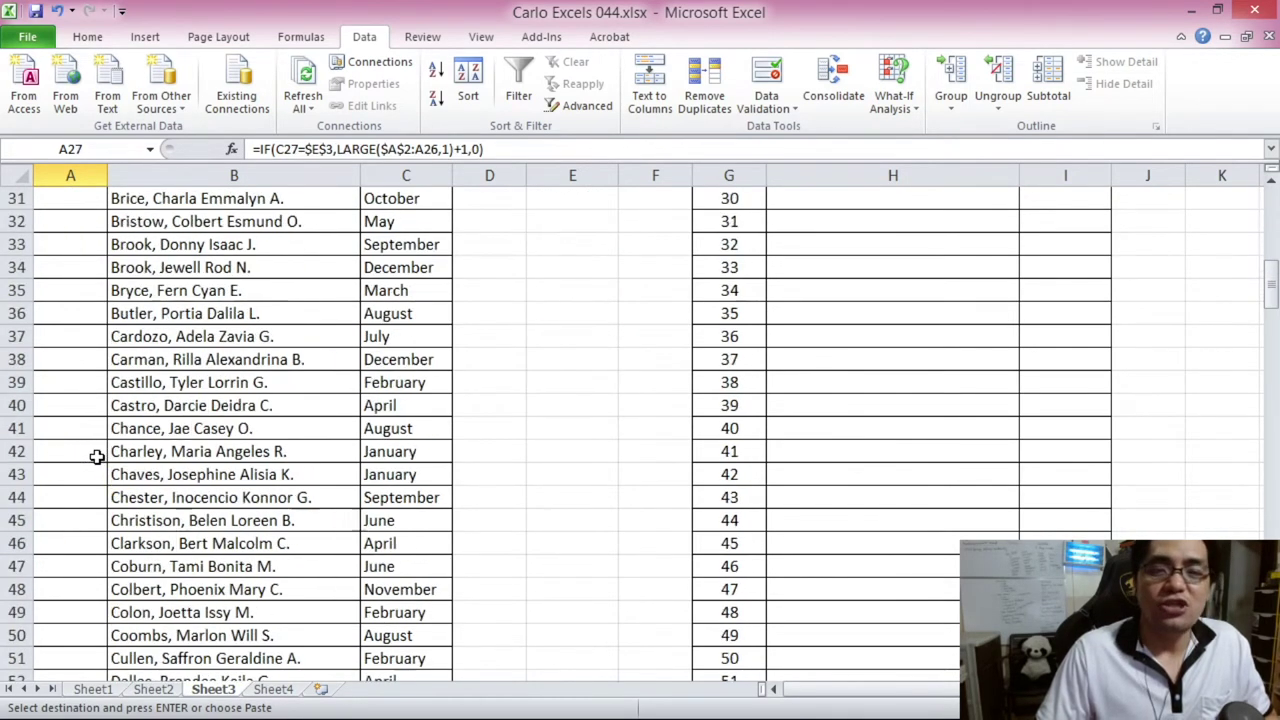
scroll(96, 455, down, 20)
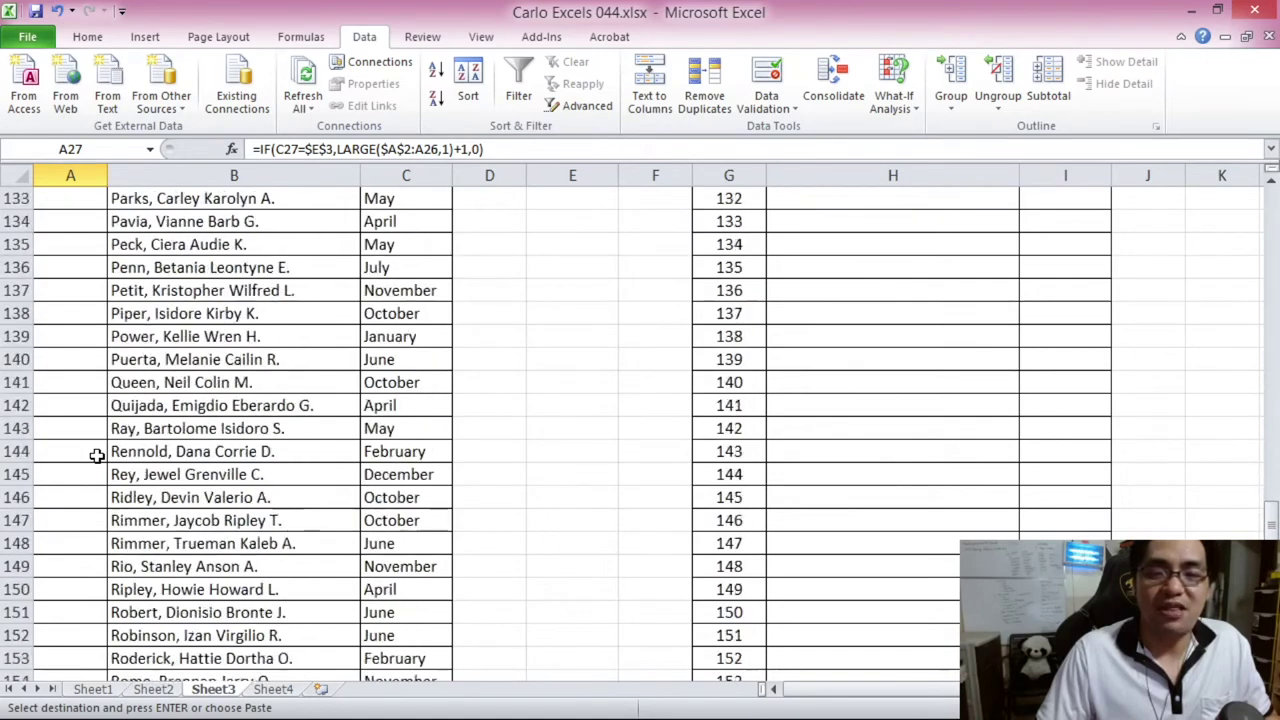
click(84, 383)
key(ctrl+shift+Up)
key(ctrl+v)
scroll(83, 385, down, 2)
click(84, 383)
- Check the row_num values against the August entries in rows 36, 41, 50 and 56
scroll(89, 380, down, 2)
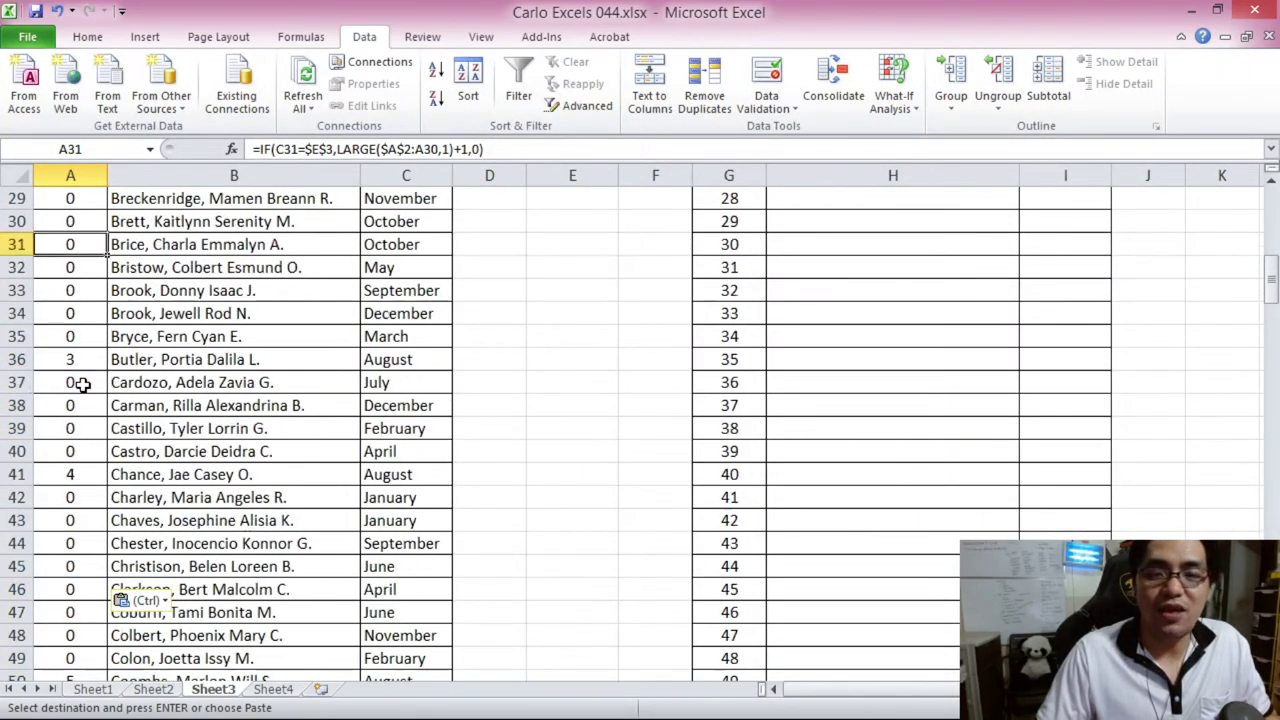
drag(86, 366, 400, 360)
scroll(304, 380, down, 1)
scroll(304, 380, down, 1)
drag(70, 336, 371, 340)
scroll(371, 343, down, 1)
drag(75, 474, 394, 463)
scroll(100, 485, down, 2)
drag(68, 482, 400, 474)
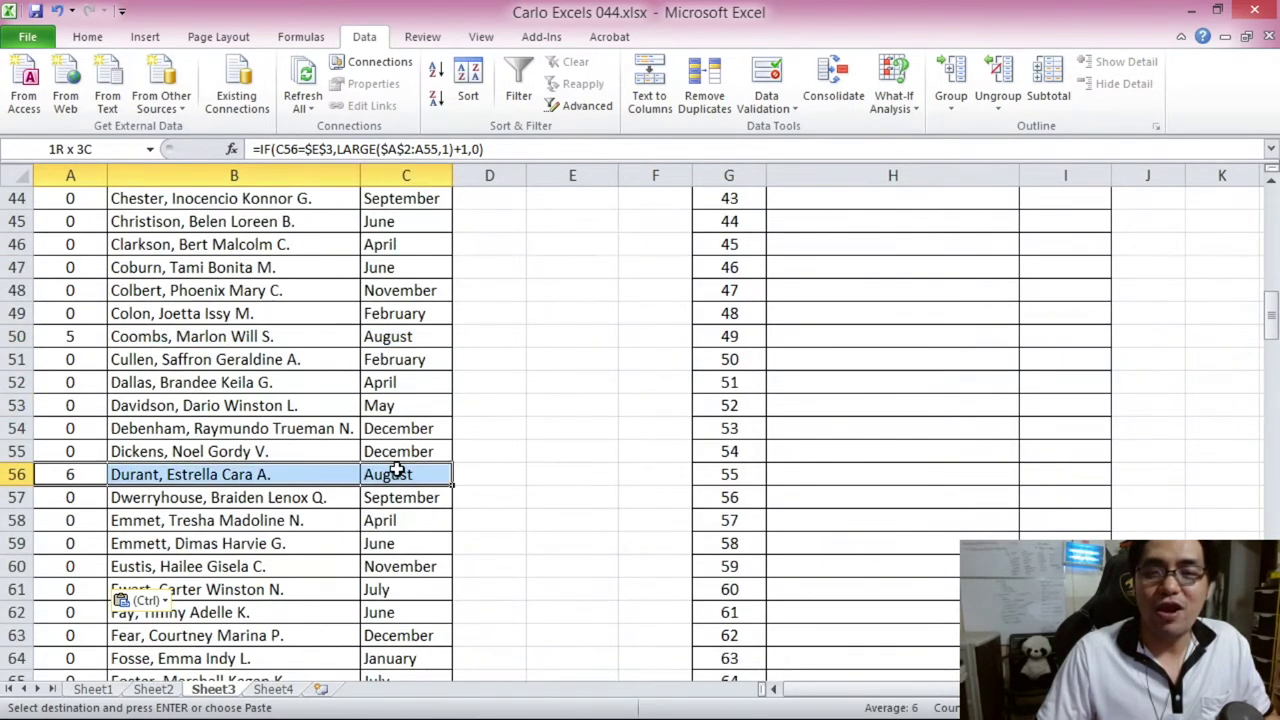
- Check that the numbering continues for the August students from row 77 downward, including rows 82 and 83
scroll(190, 505, down, 3)
scroll(70, 509, down, 5)
drag(72, 410, 371, 409)
scroll(110, 463, down, 2)
drag(60, 390, 366, 380)
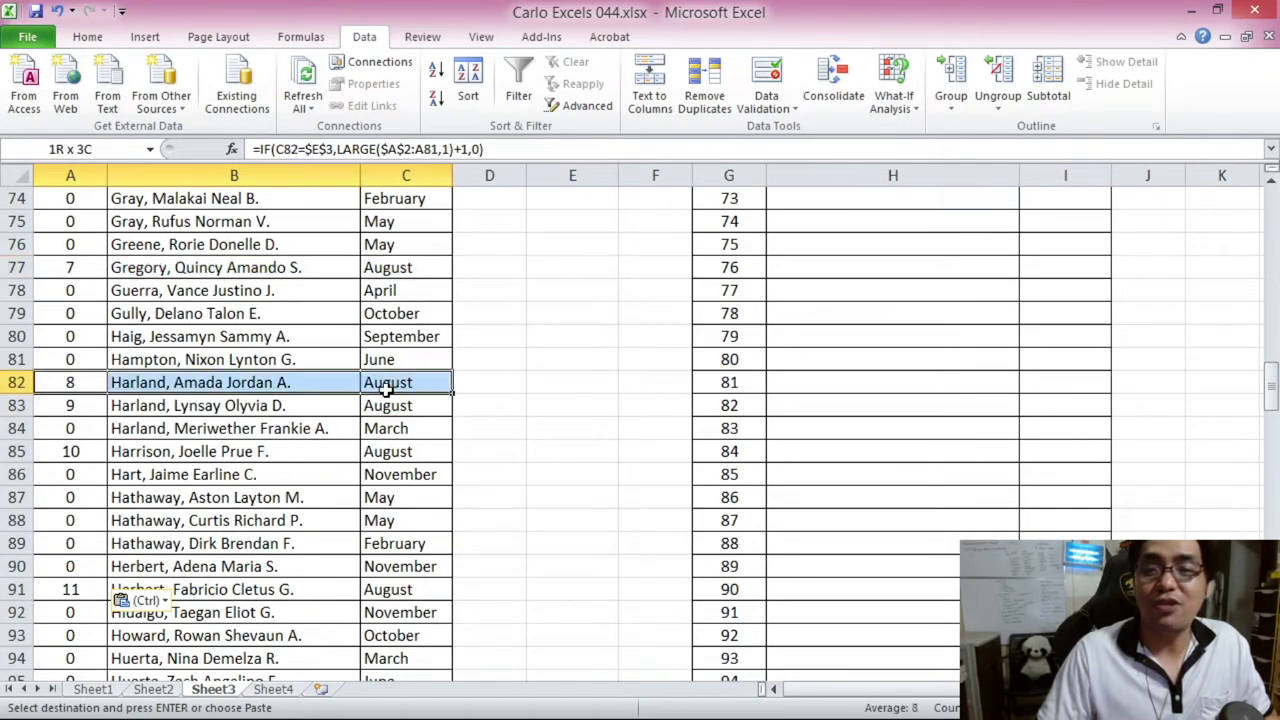
drag(43, 408, 391, 406)
scroll(183, 514, down, 8)
scroll(183, 514, down, 20)
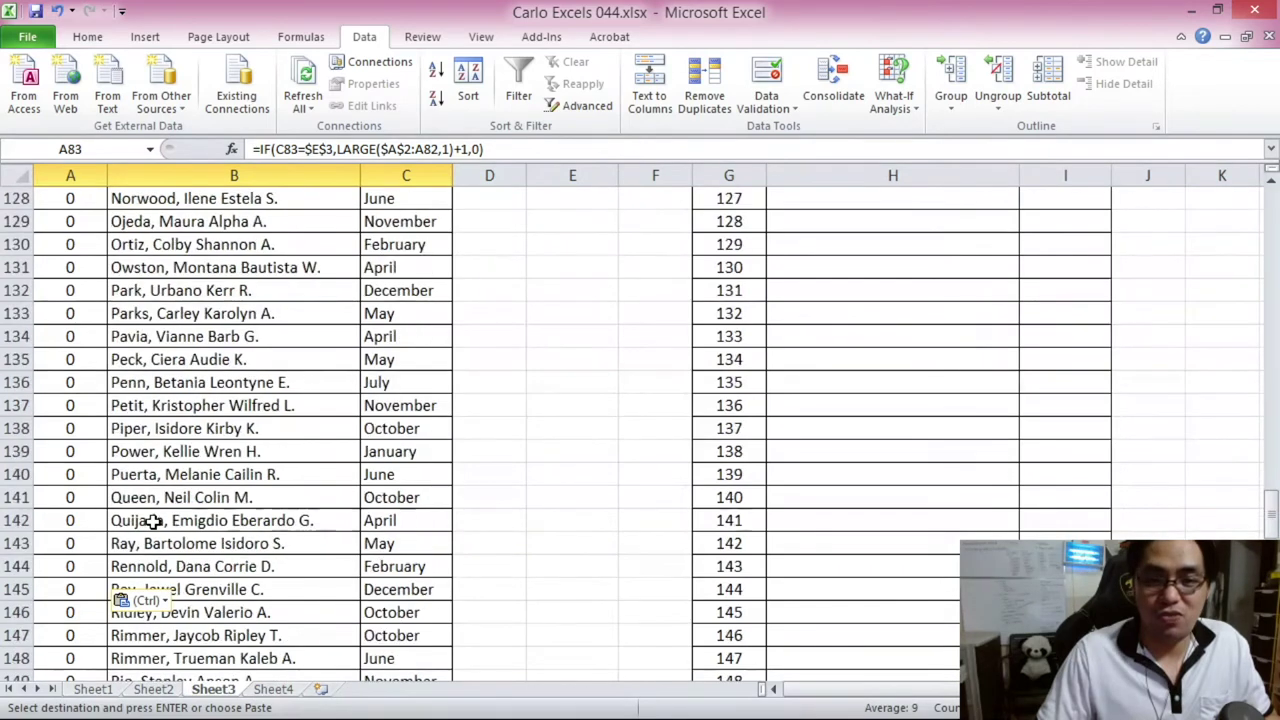
drag(69, 452, 392, 451)
- Return to A2 and review the row_num sequence from the start of the list
key(ctrl+Home)
click(83, 220)
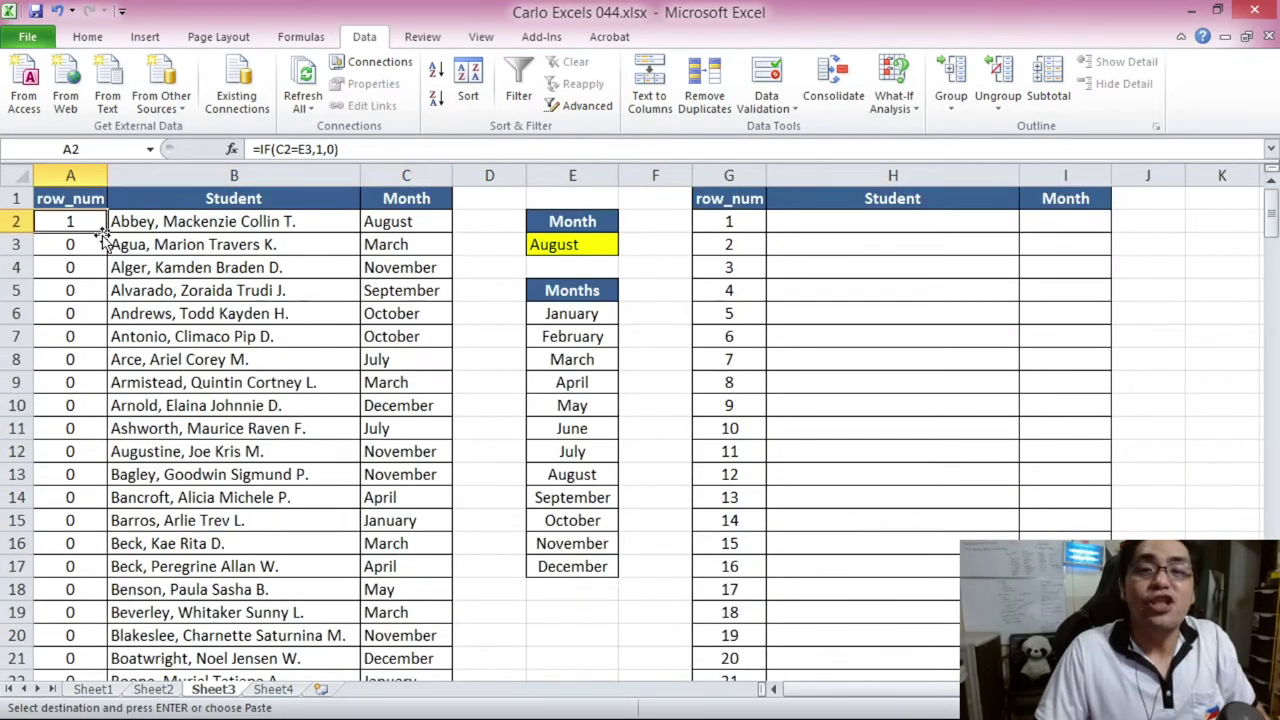
scroll(94, 260, down, 10)
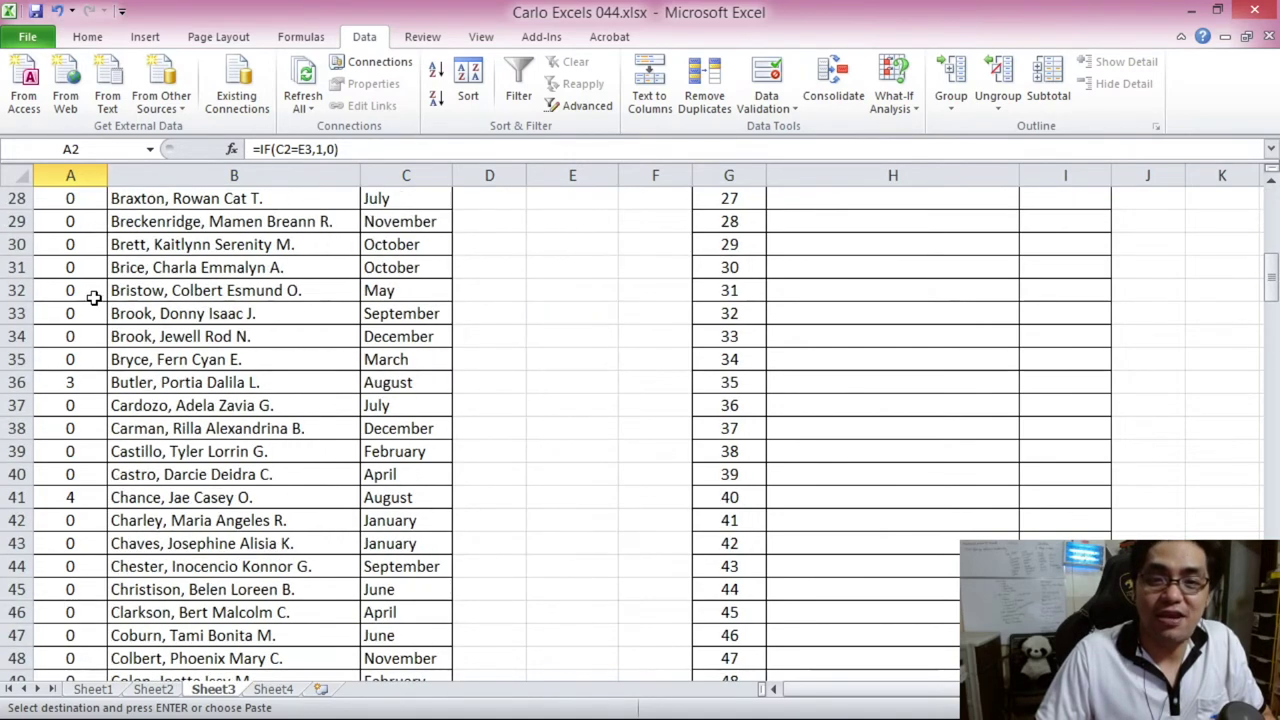
scroll(92, 333, up, 6)
scroll(92, 333, up, 4)
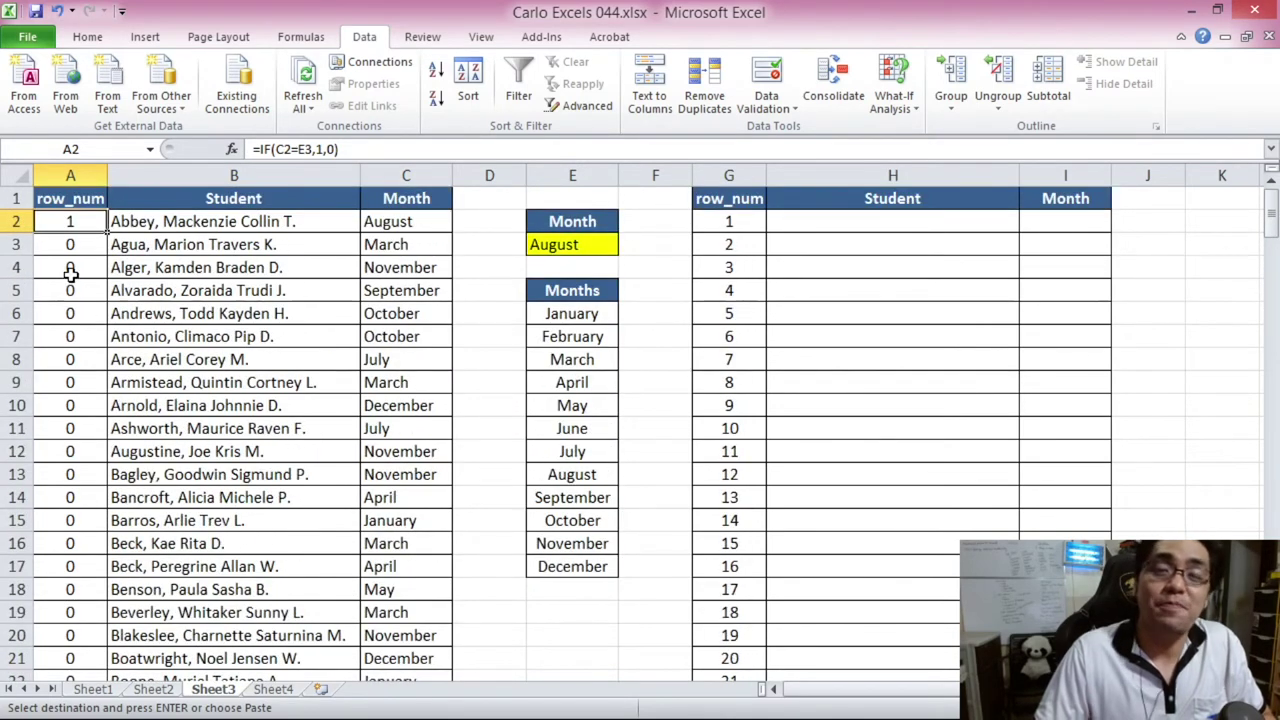
- Begin a VLOOKUP formula in H2 with the row number in G2 as the lookup value
click(831, 230)
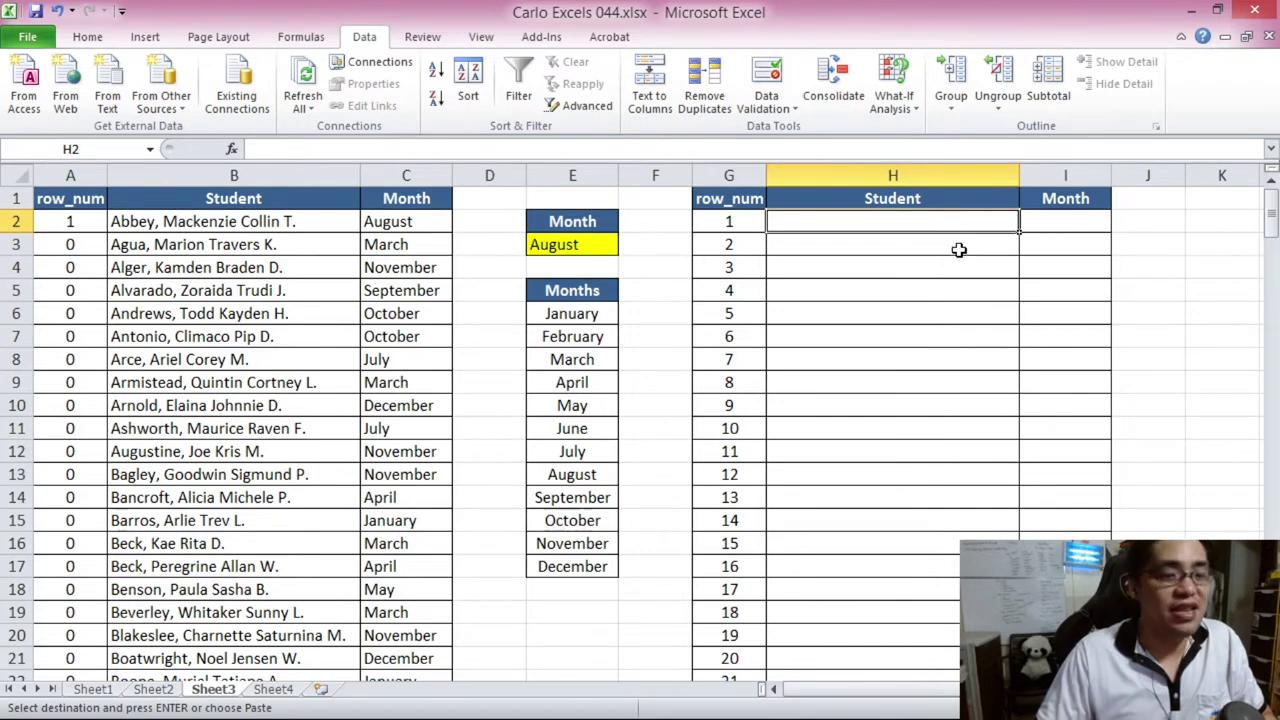
text(=VLO)
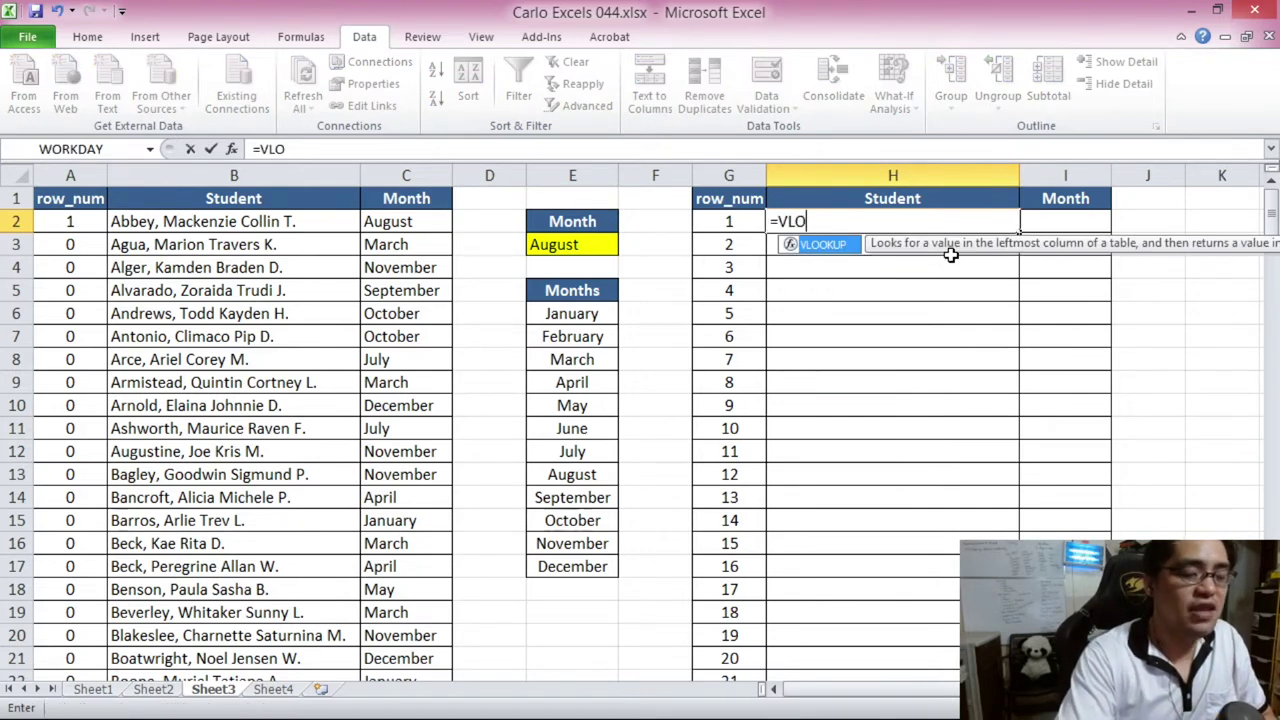
text(OKU)
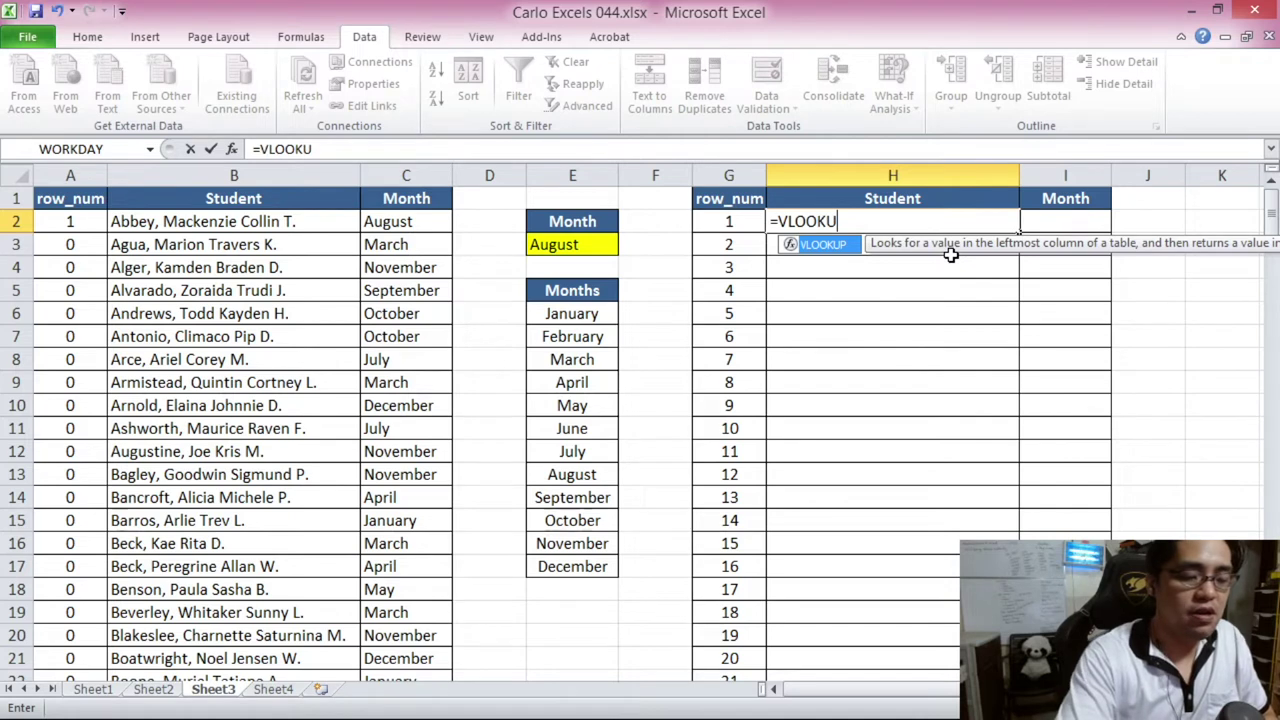
text(P()
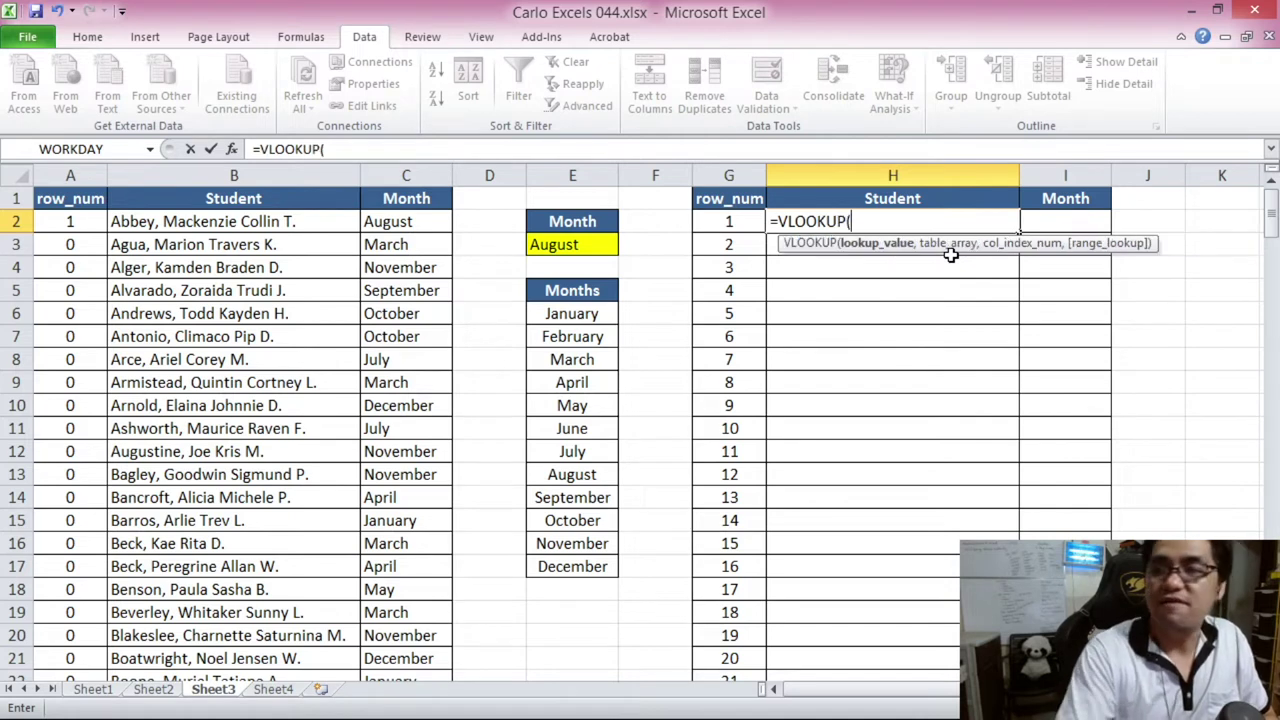
click(735, 222)
text(,)
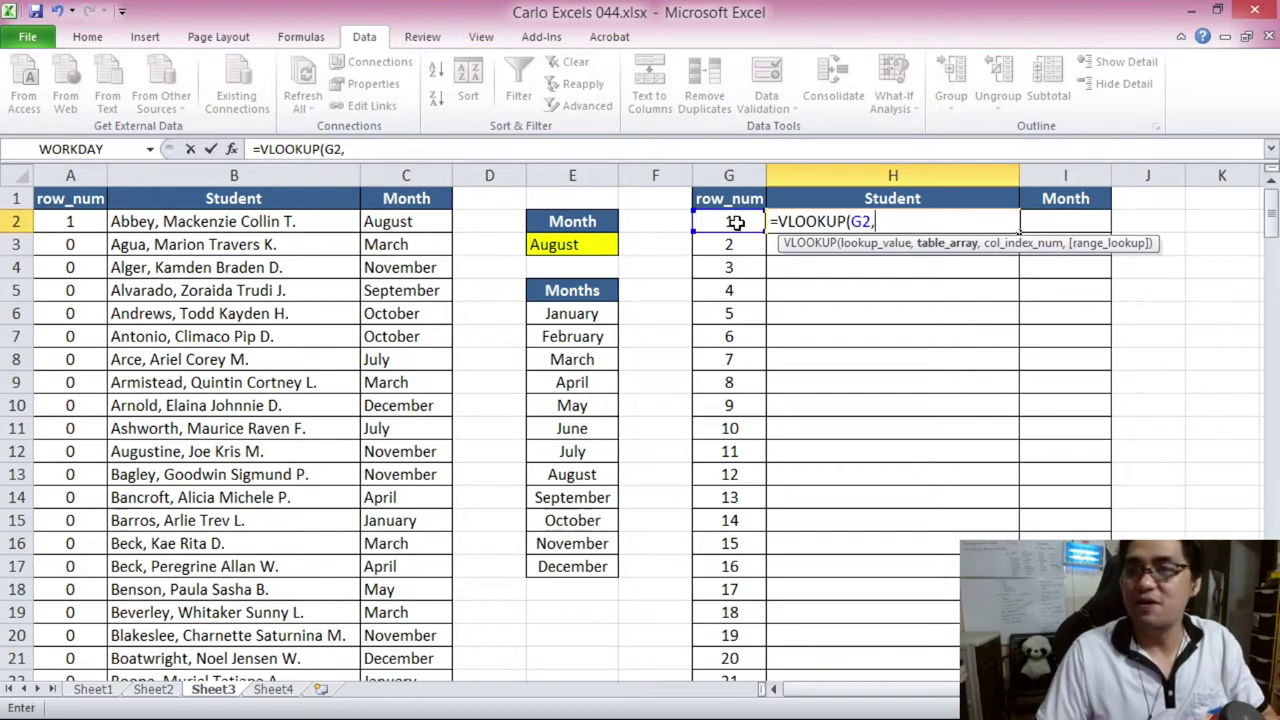
- Complete the H2 VLOOKUP with table array A2:C201, column index 2 and FALSE for an exact match
click(71, 222)
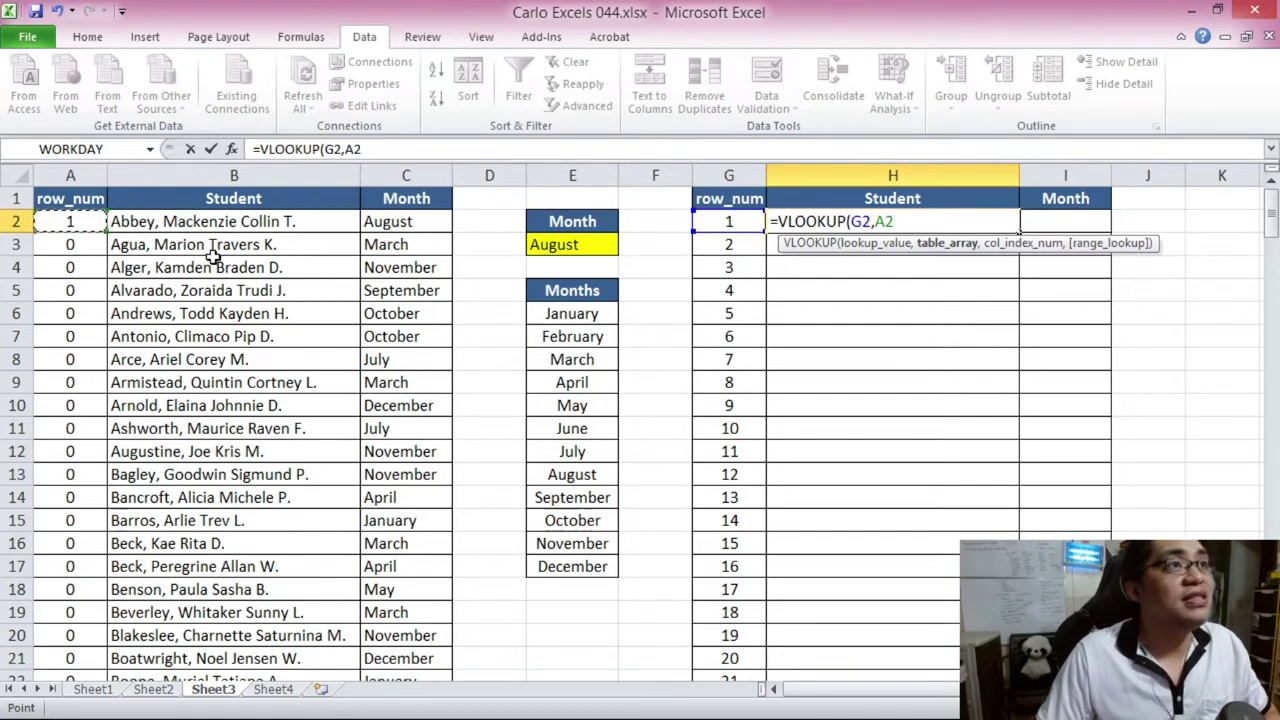
drag(1269, 212, 1262, 668)
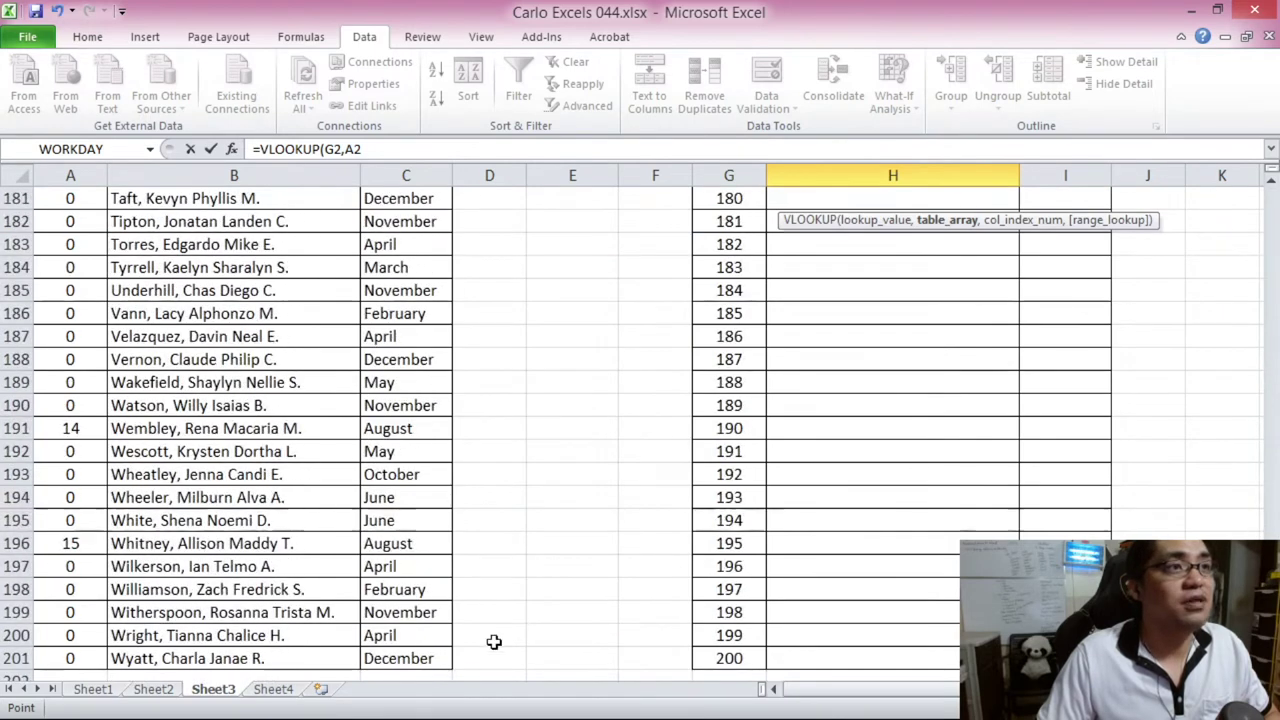
shift+click(430, 660)
click(411, 150)
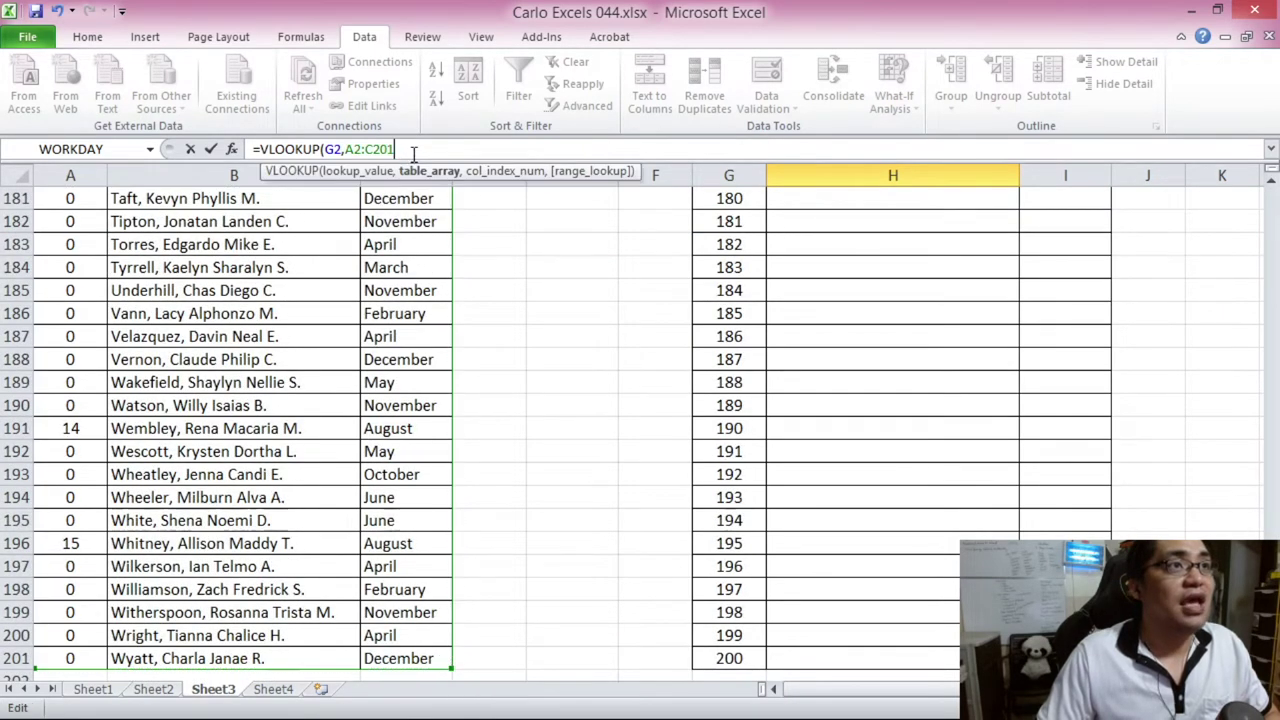
text(,)
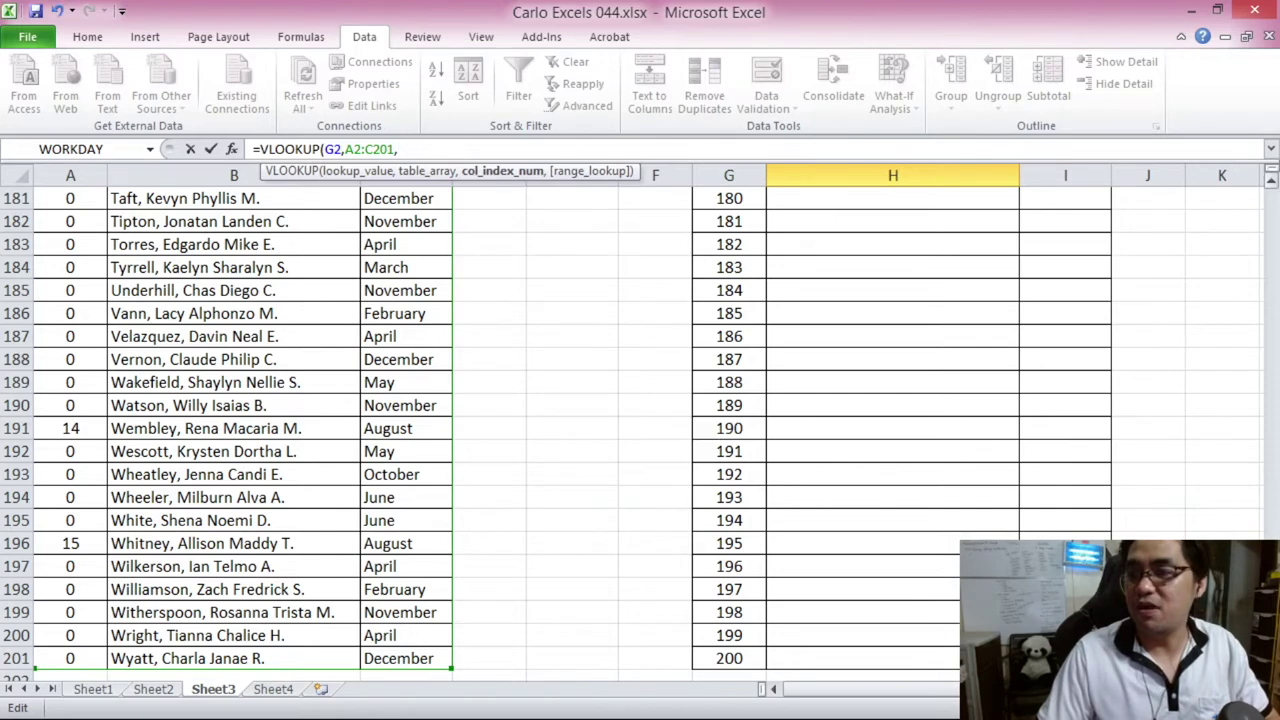
drag(1262, 668, 1262, 205)
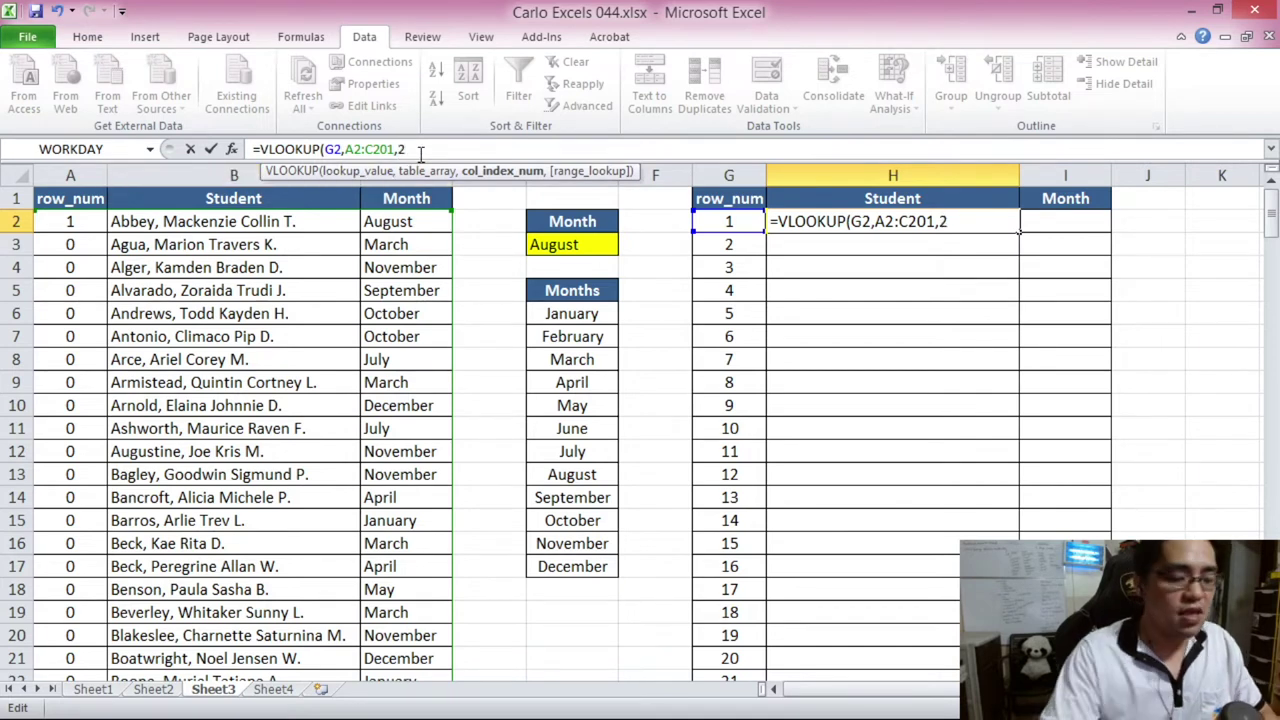
text(,FALSE))
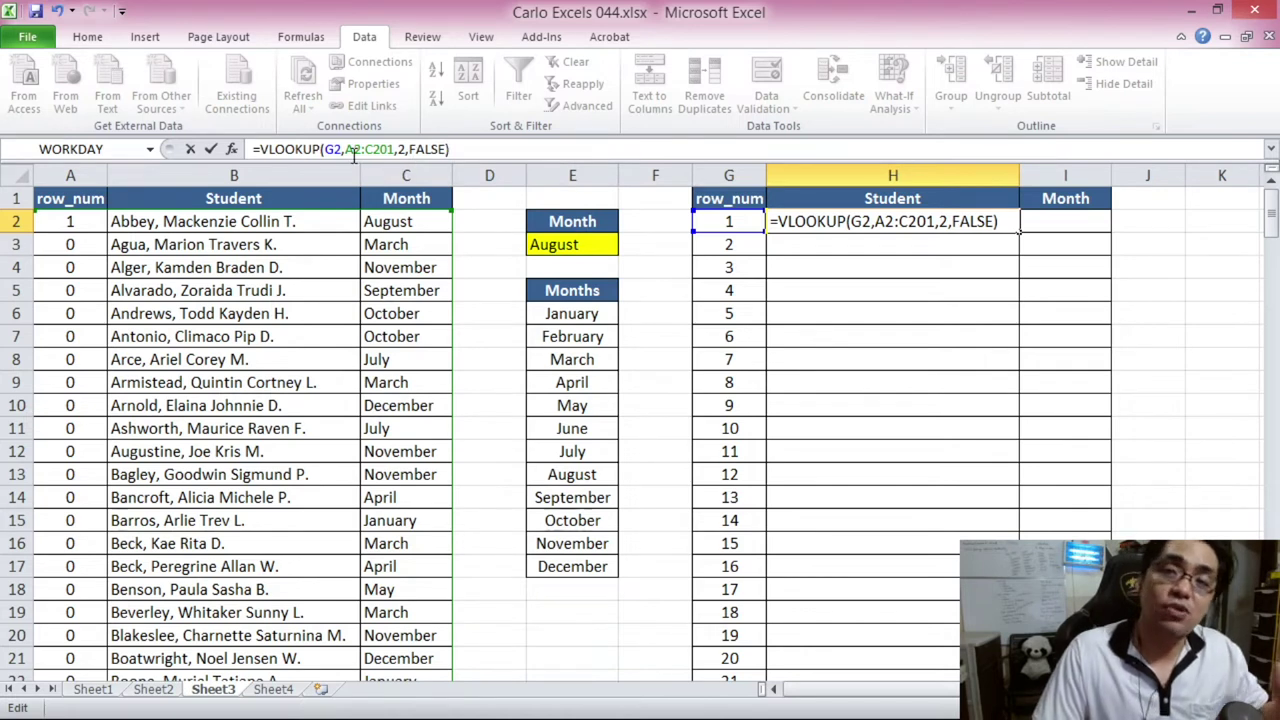
- Make the lookup range absolute and enter =VLOOKUP(G2,$A$2:$C$201,2,FALSE) in H2
drag(348, 149, 396, 149)
click(355, 149)
key(F4)
click(394, 149)
key(F4)
click(490, 149)
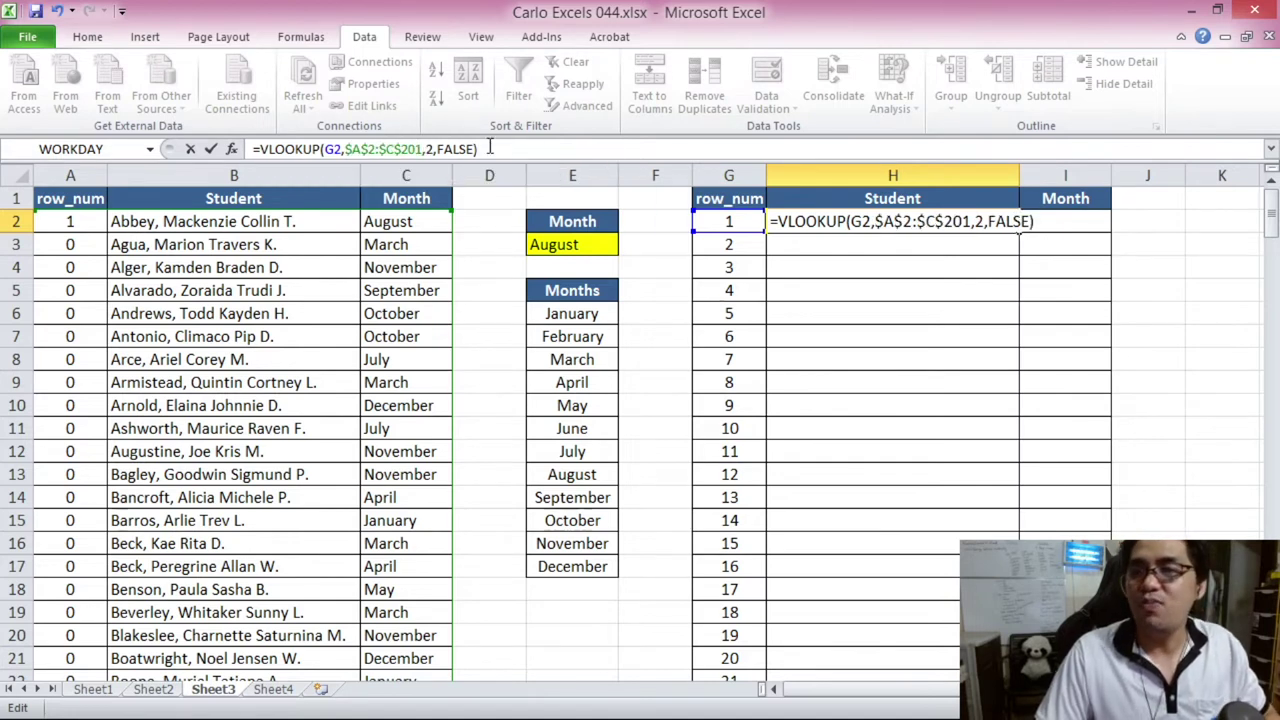
key(Return)
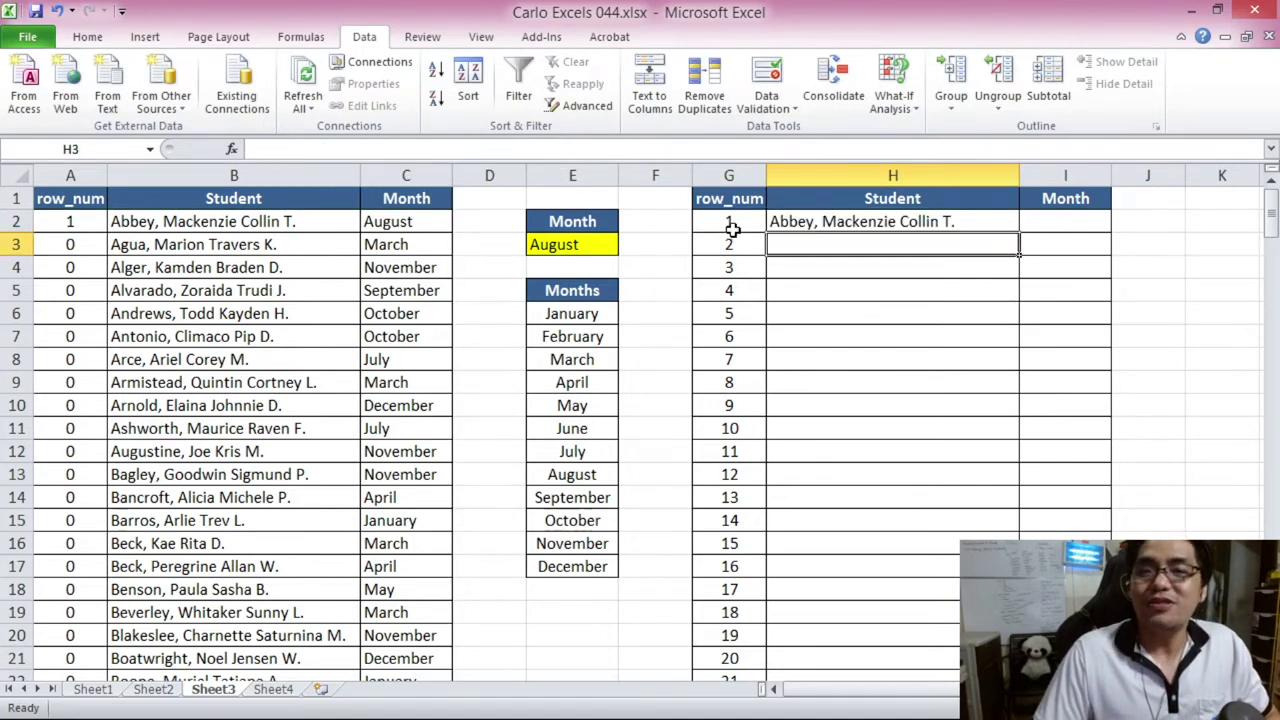
- Reuse the H2 lookup in I2 with column index 3, entering =VLOOKUP(G2,$A$2:$C$201,3,FALSE)
click(803, 224)
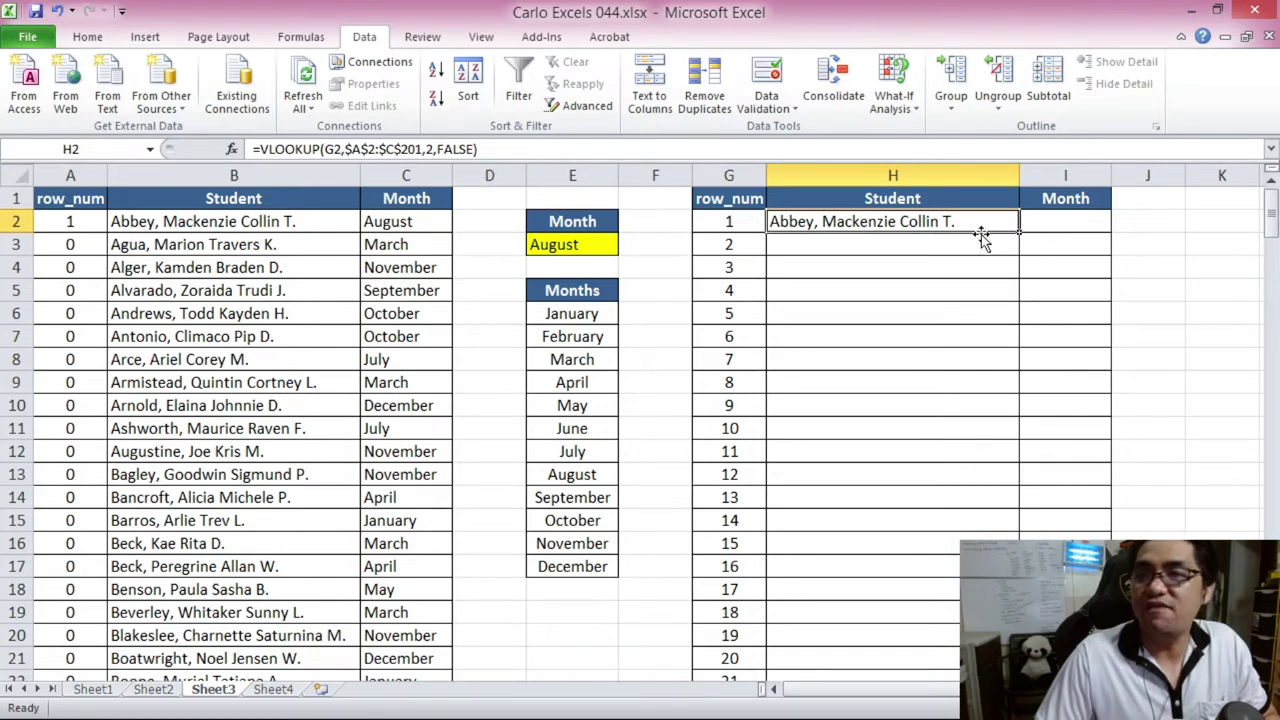
click(1072, 224)
click(932, 226)
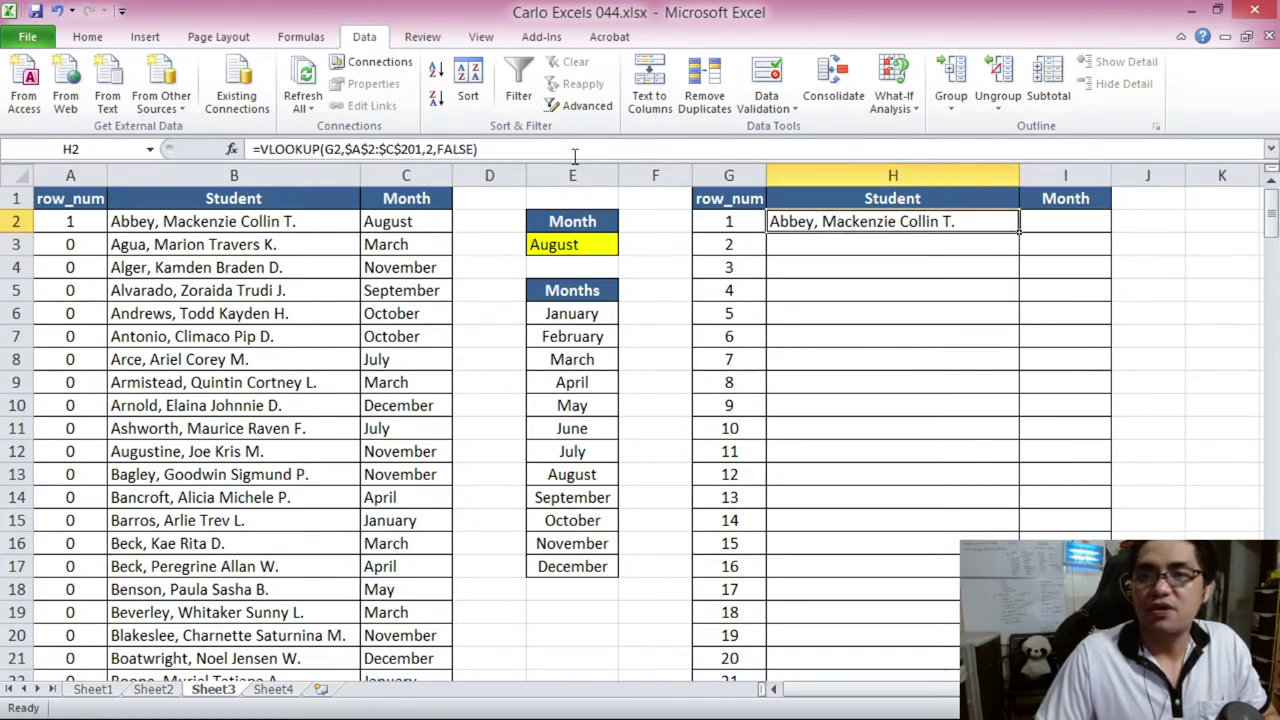
key(F2)
key(Escape)
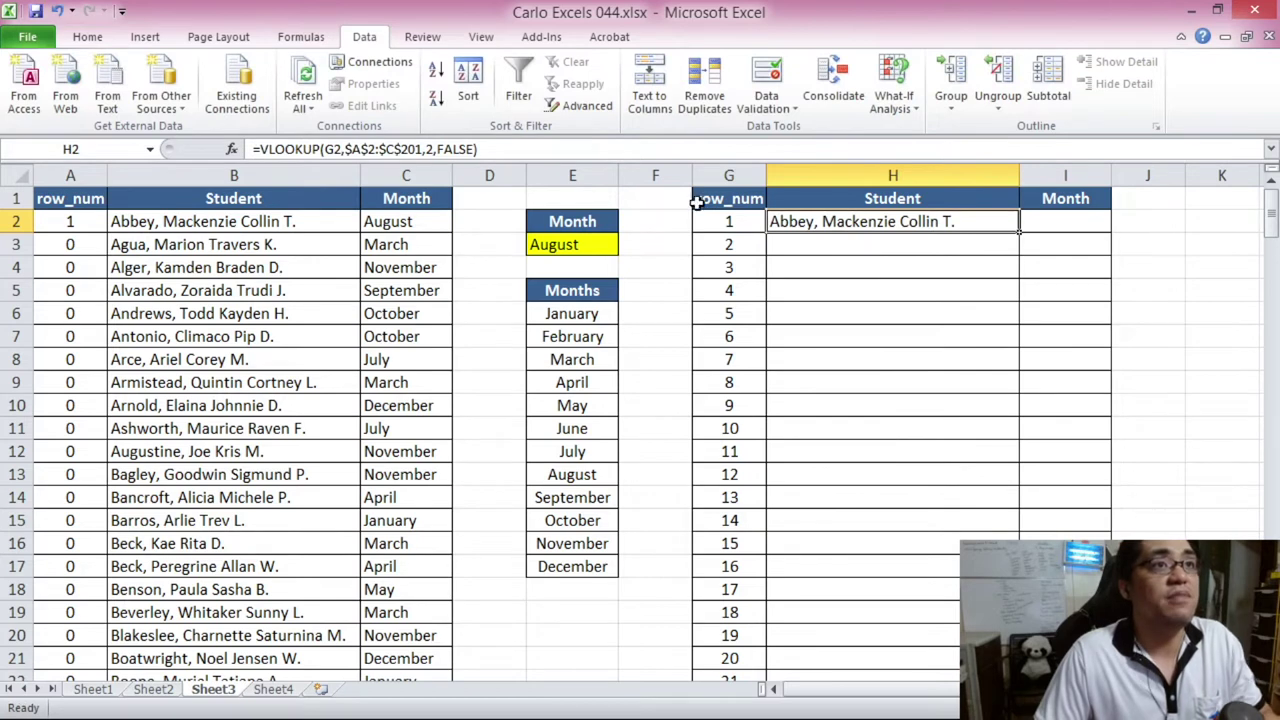
click(1048, 224)
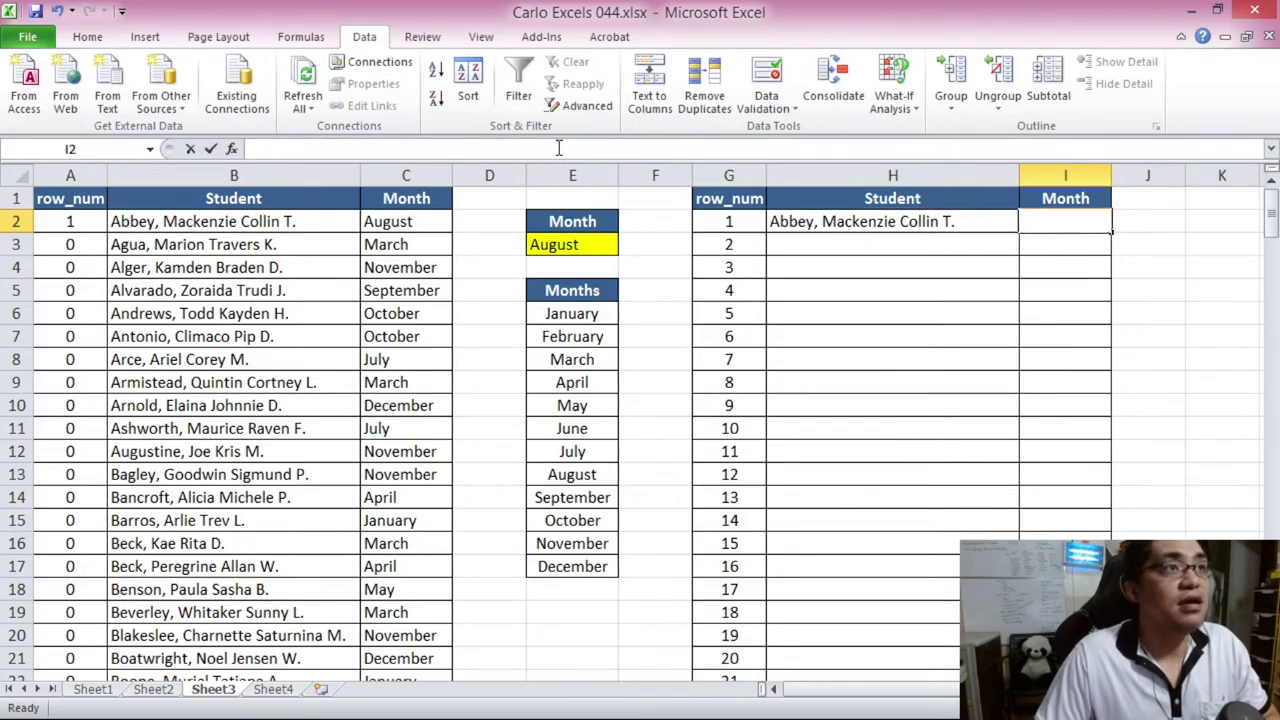
click(560, 150)
text(=VLOOKUP(G2,$A$2:$C$201,2,FALSE))
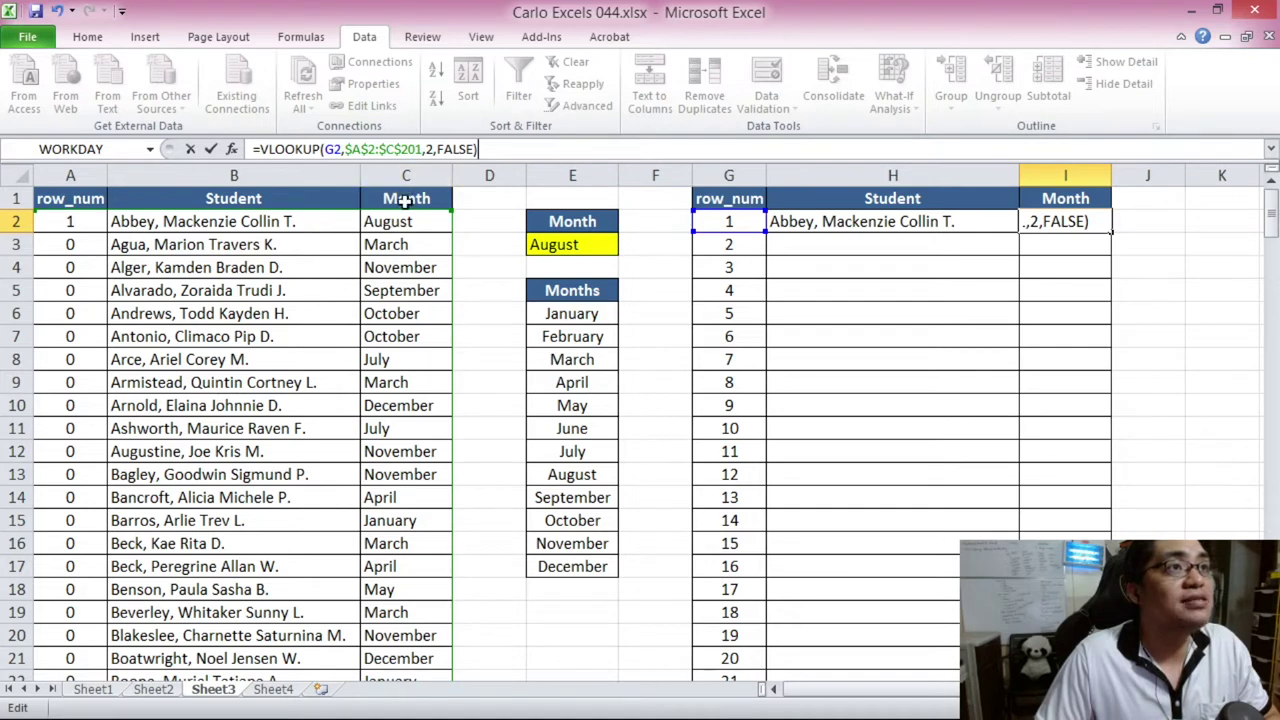
text(3)
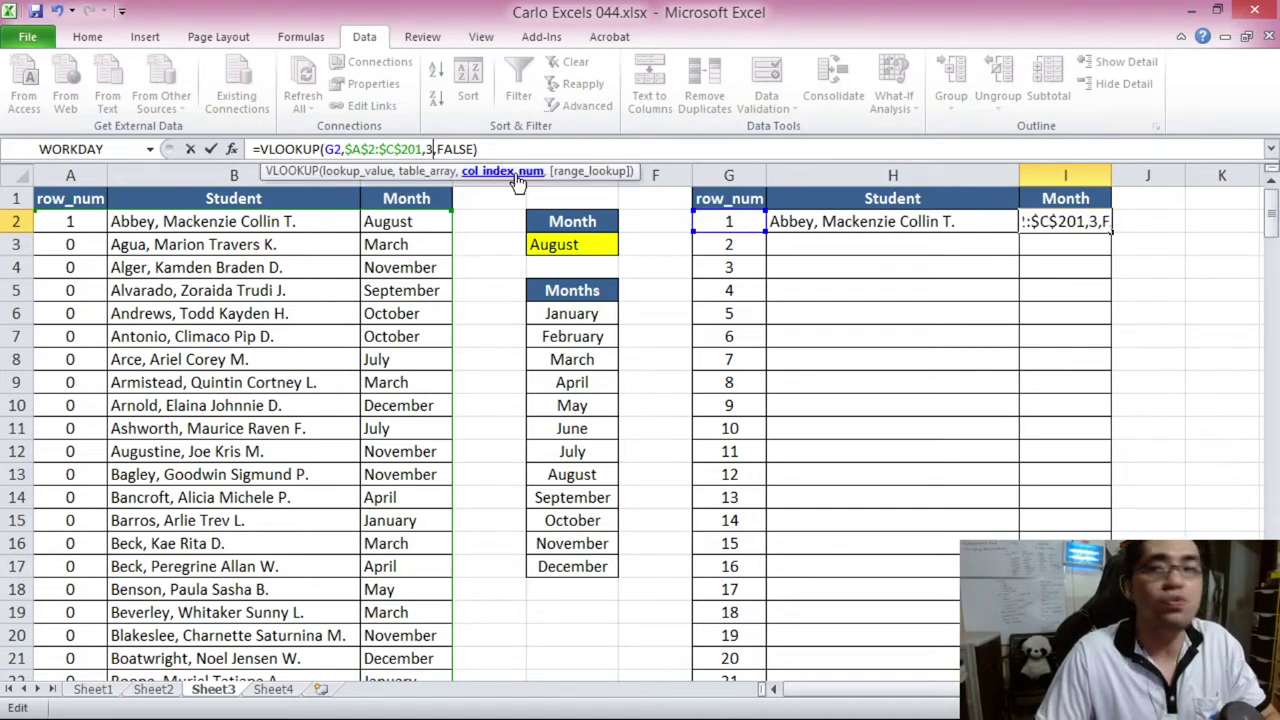
key(Return)
- Check the formulas in H2 and I2 and centre the contents of column I
click(893, 219)
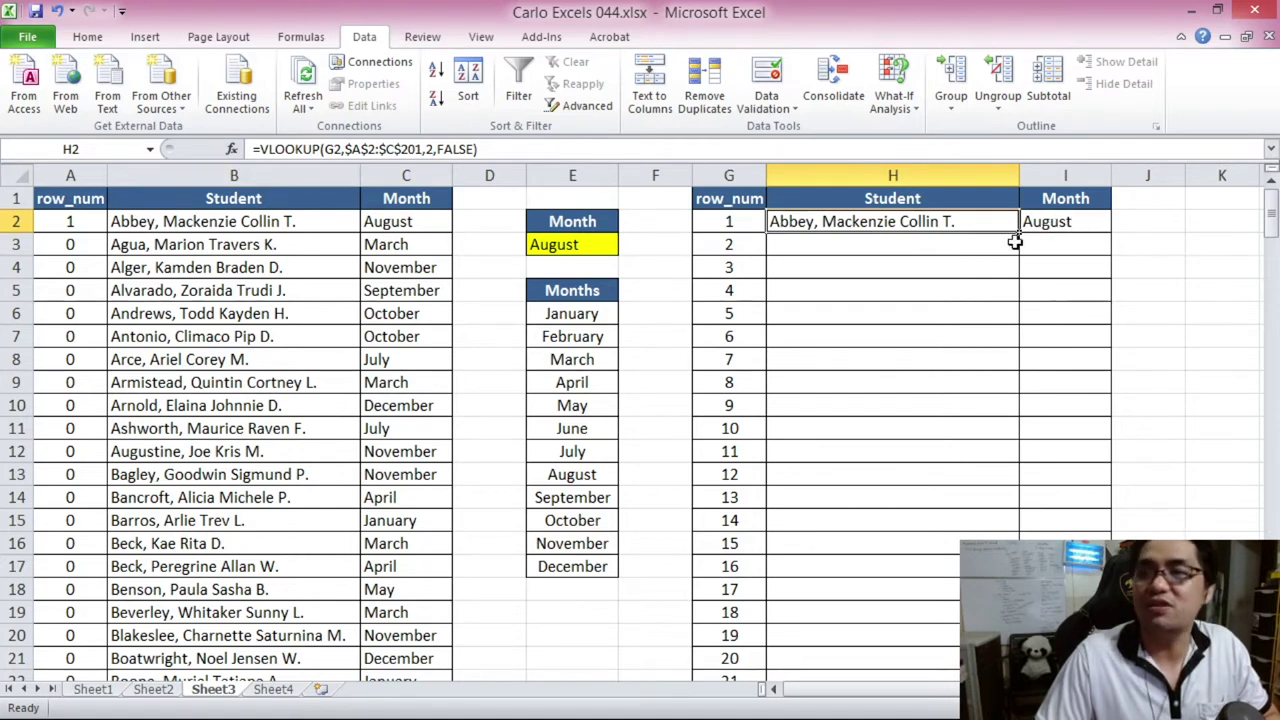
click(1055, 224)
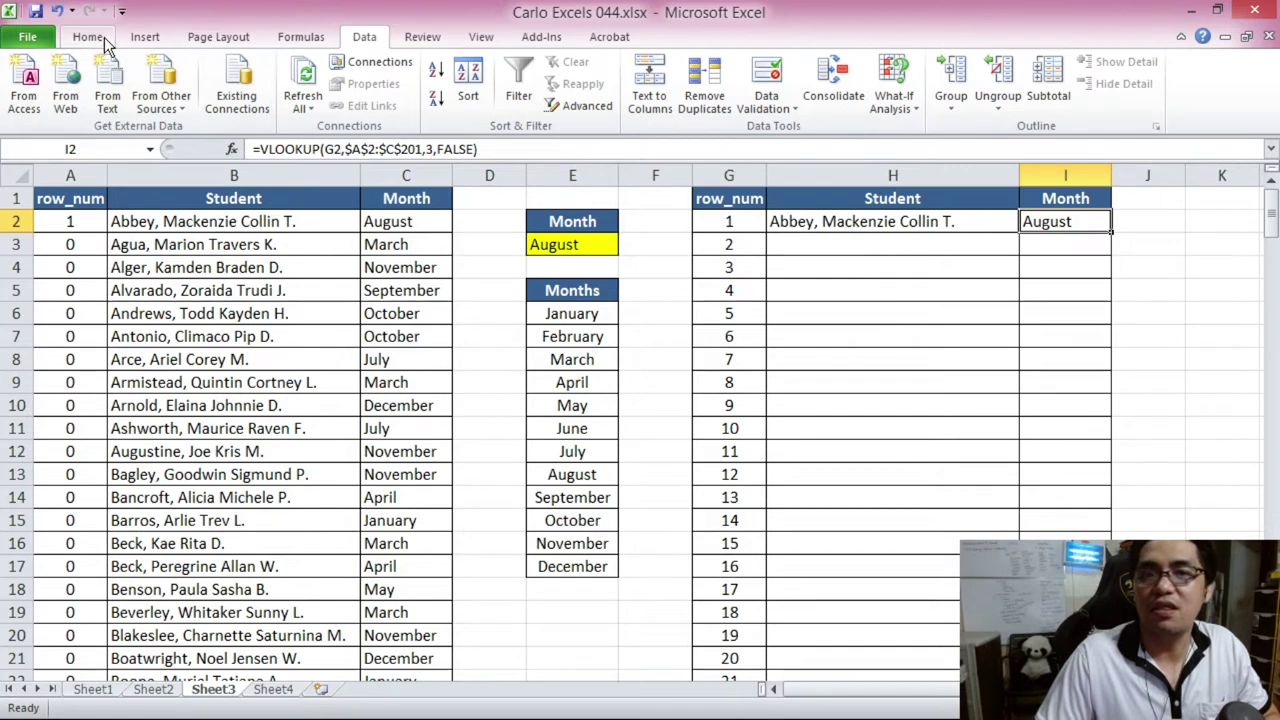
click(1062, 170)
click(87, 36)
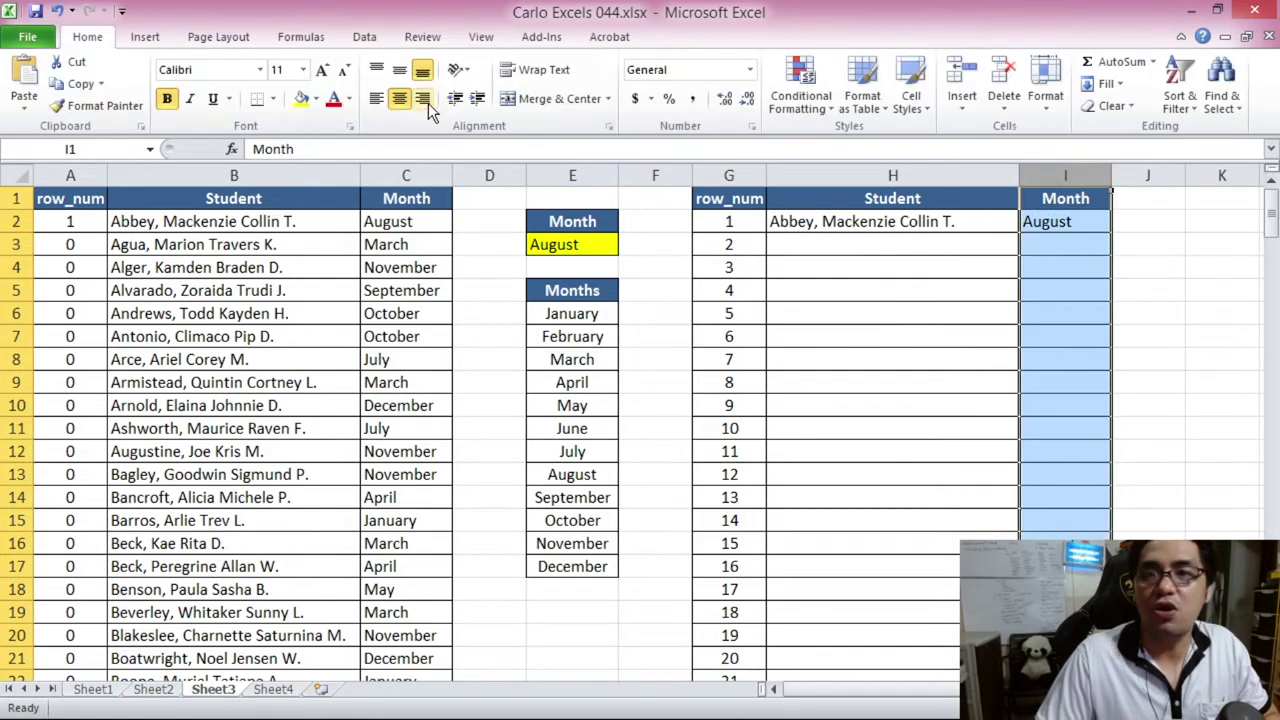
click(398, 100)
click(843, 288)
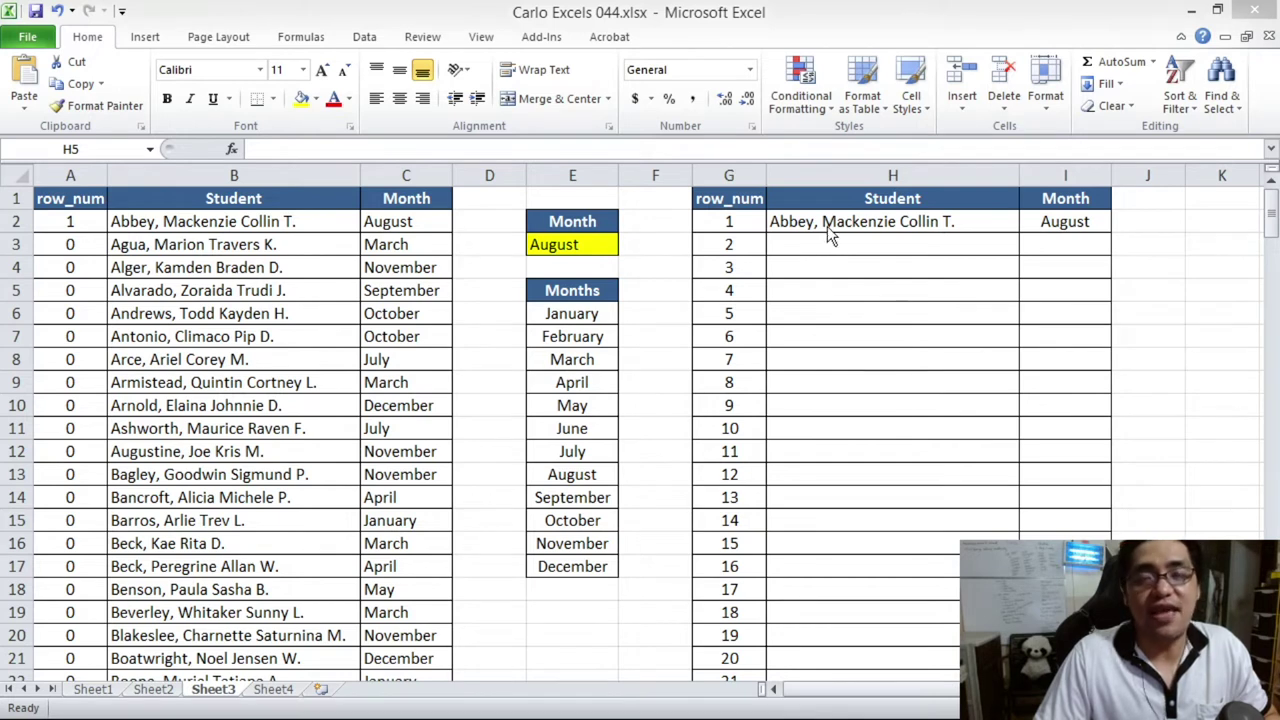
- Copy the lookup formulas in H2:I2 down the results table through row 201
drag(851, 216, 1045, 225)
key(ctrl+c)
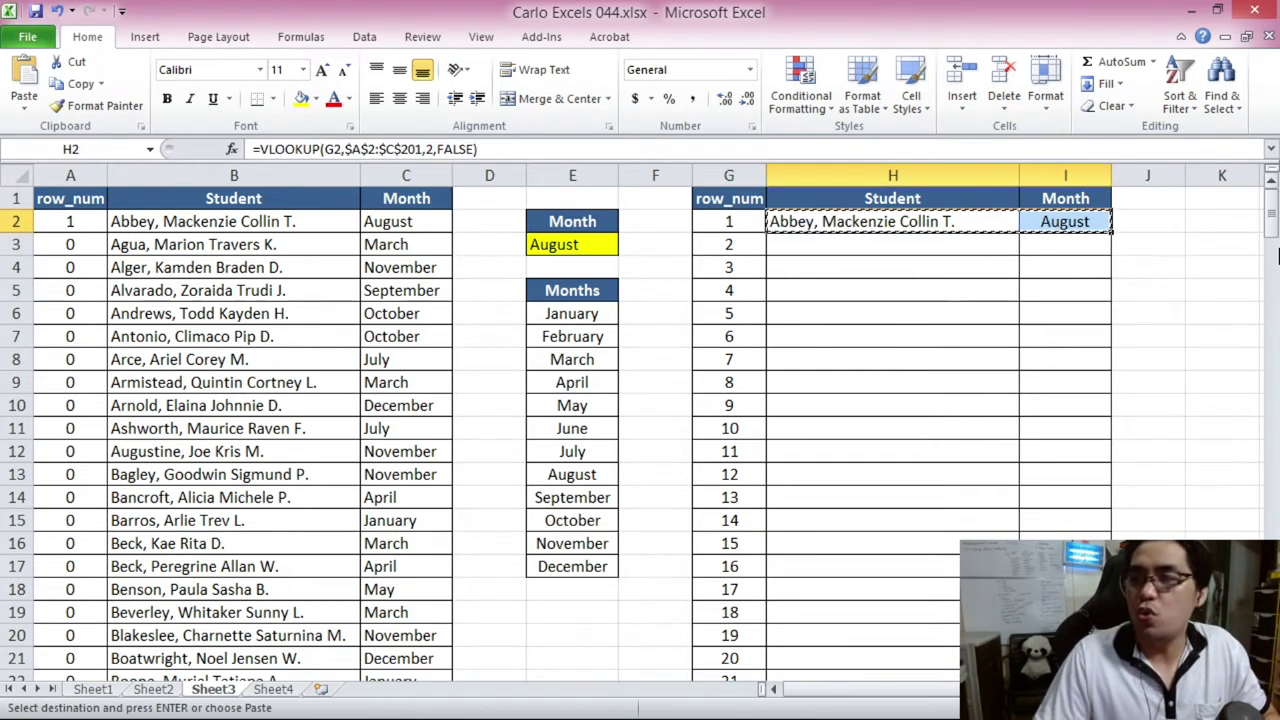
click(1011, 224)
drag(1011, 224, 1050, 224)
drag(1271, 207, 1271, 214)
shift+click(1065, 658)
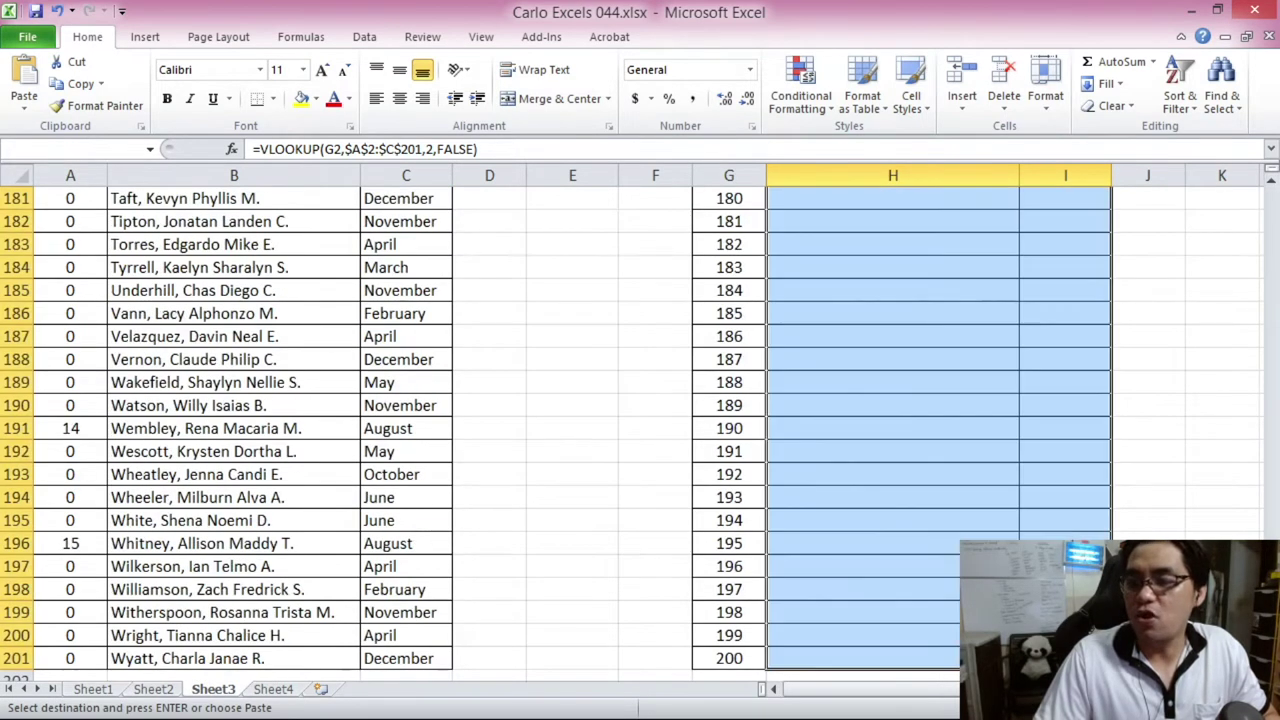
key(ctrl+v)
- Review the lookup results in columns H and I, comparing rows with matching students against row numbers from 16 onward
click(900, 290)
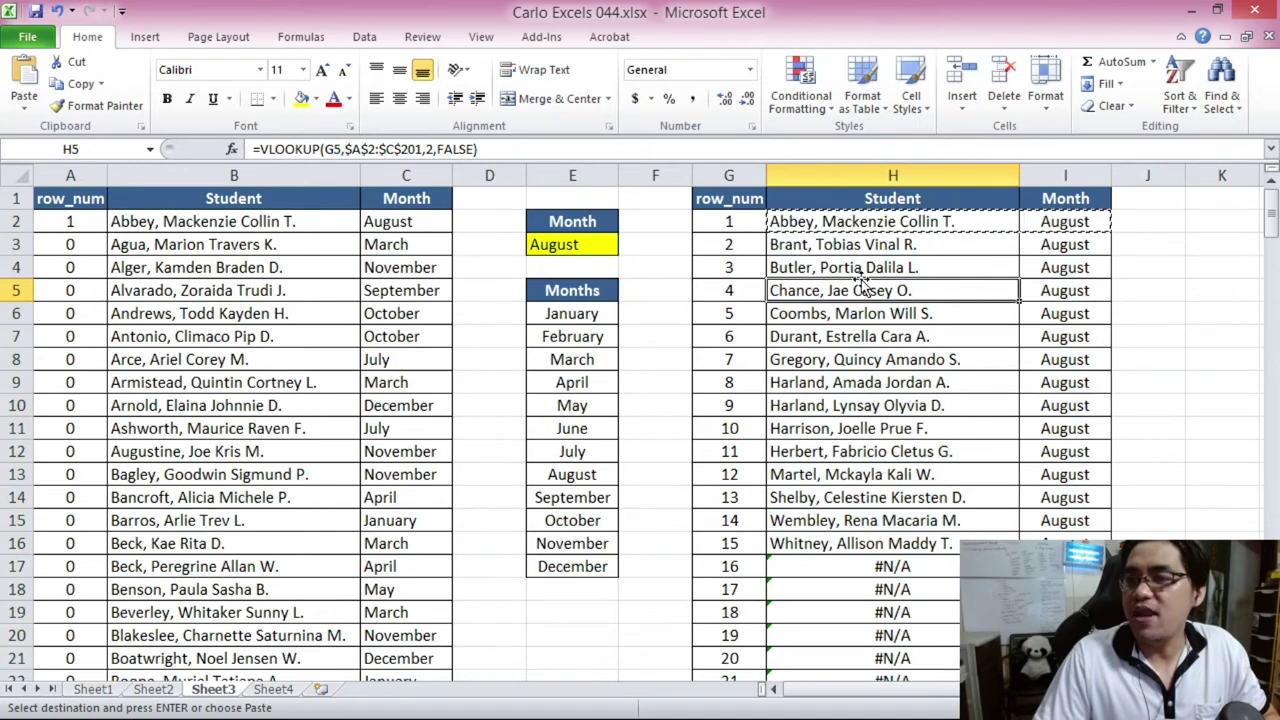
drag(845, 222, 1000, 545)
click(828, 228)
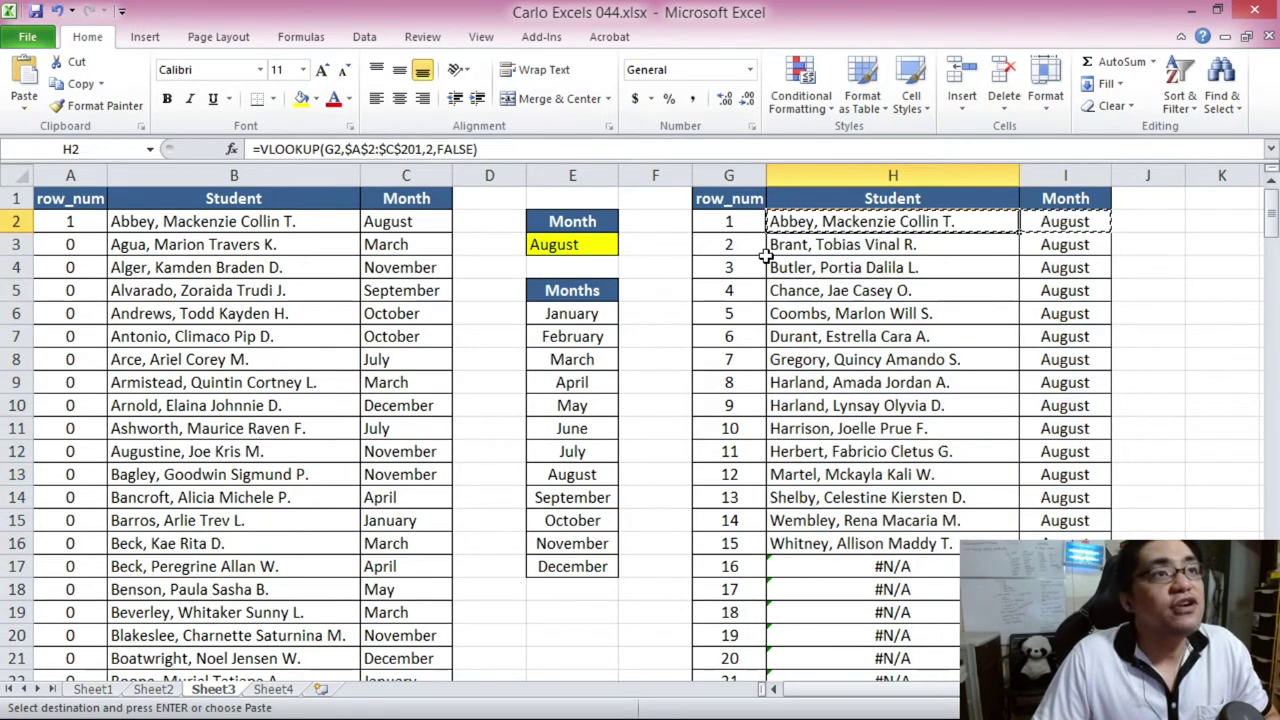
click(910, 566)
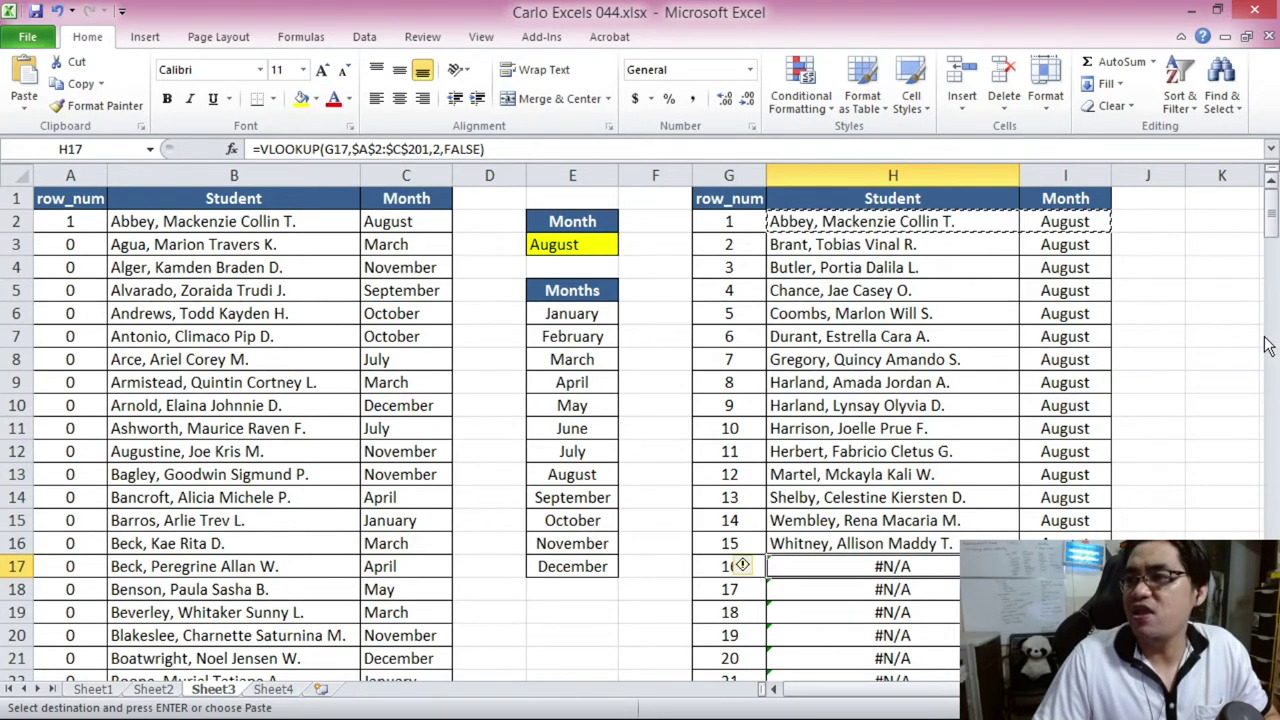
drag(1270, 210, 1270, 235)
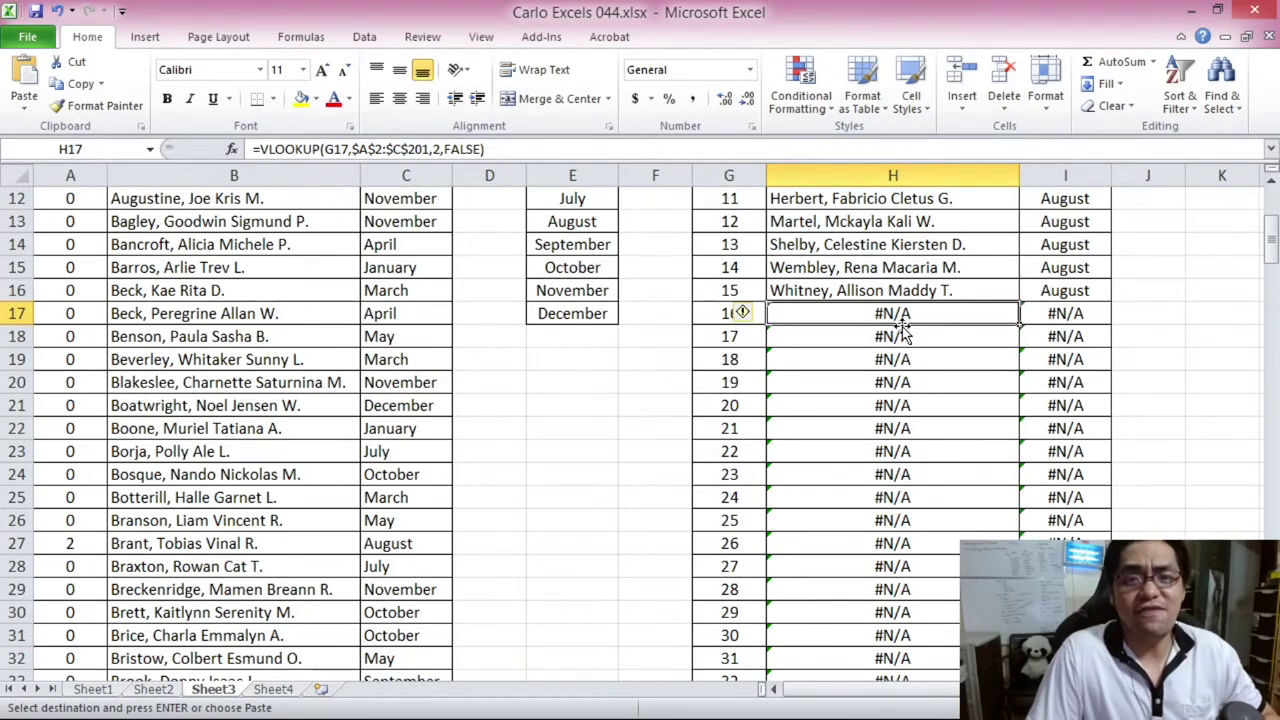
click(843, 290)
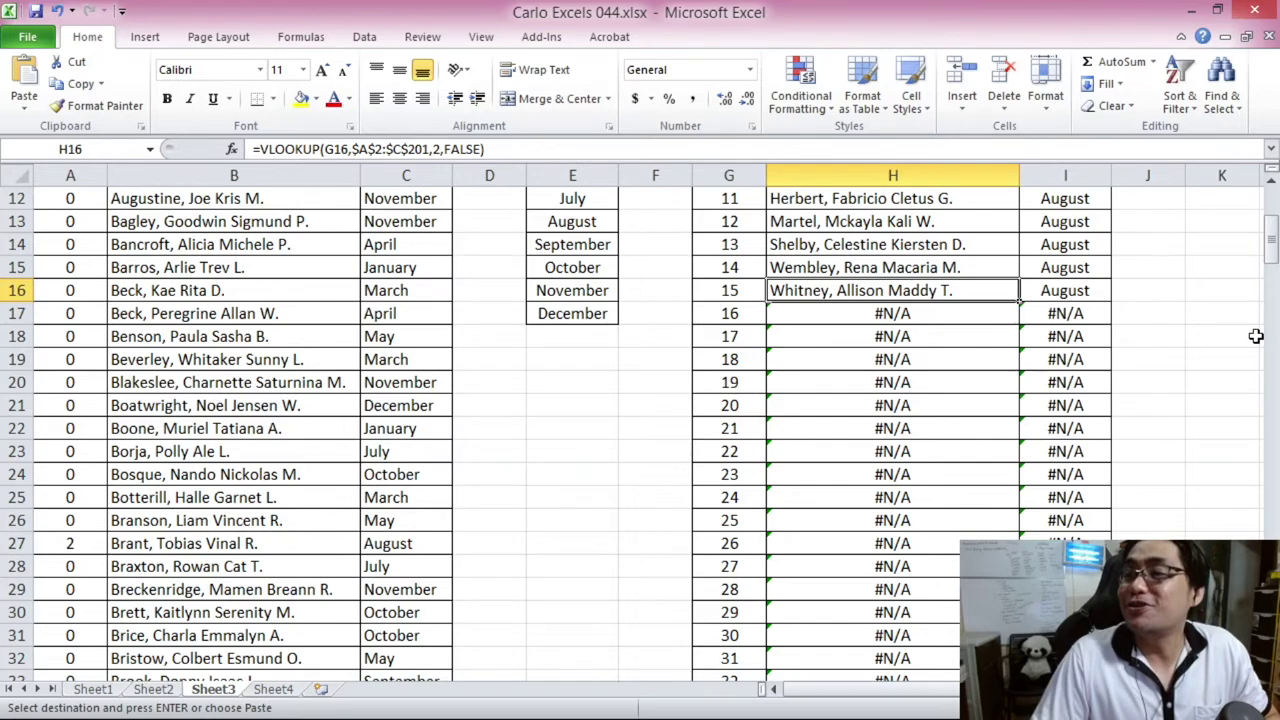
mouse_move(1266, 237)
mouse_down()
mouse_move(1273, 215)
mouse_move(1273, 240)
mouse_up()
click(772, 336)
click(712, 335)
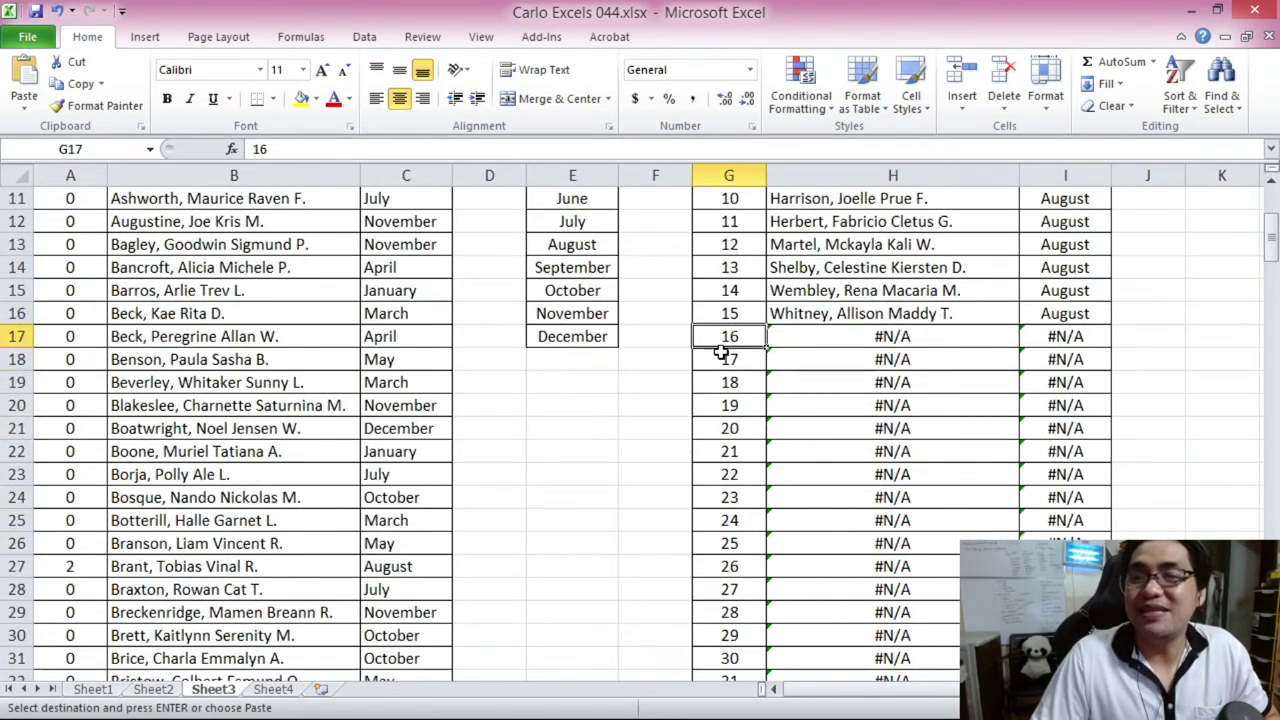
scroll(38, 348, down, 20)
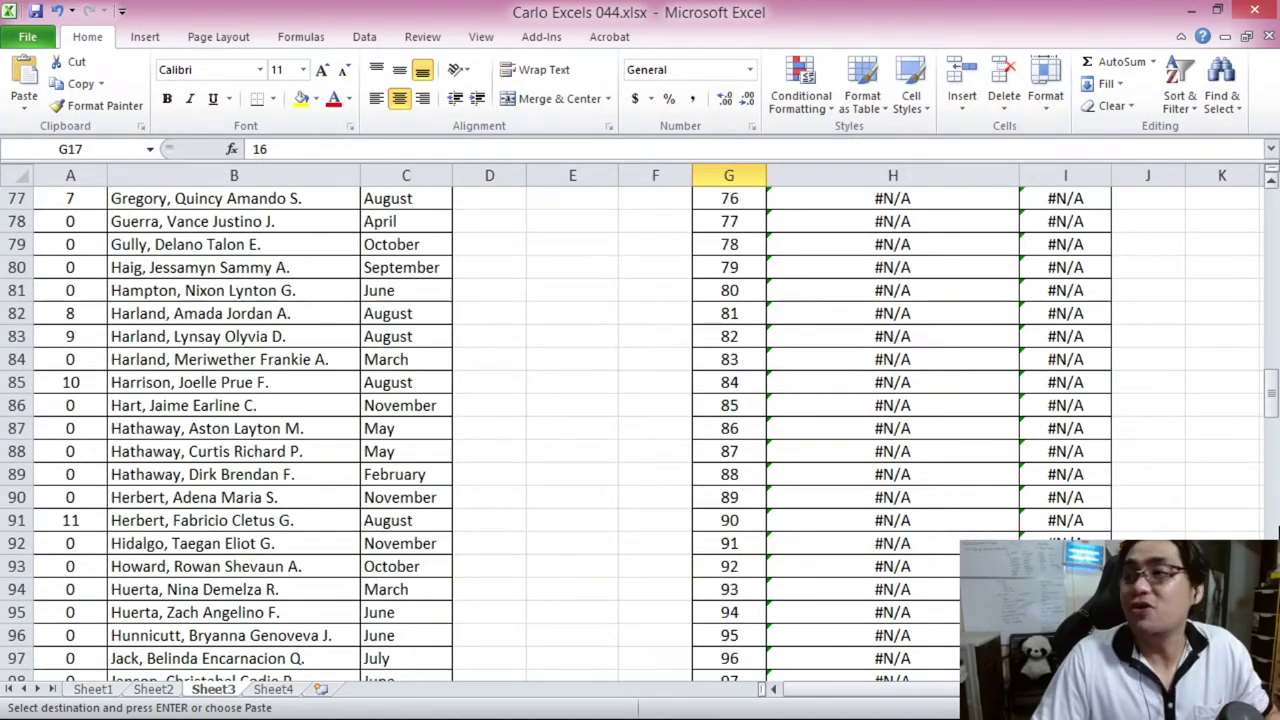
drag(1268, 410, 1268, 200)
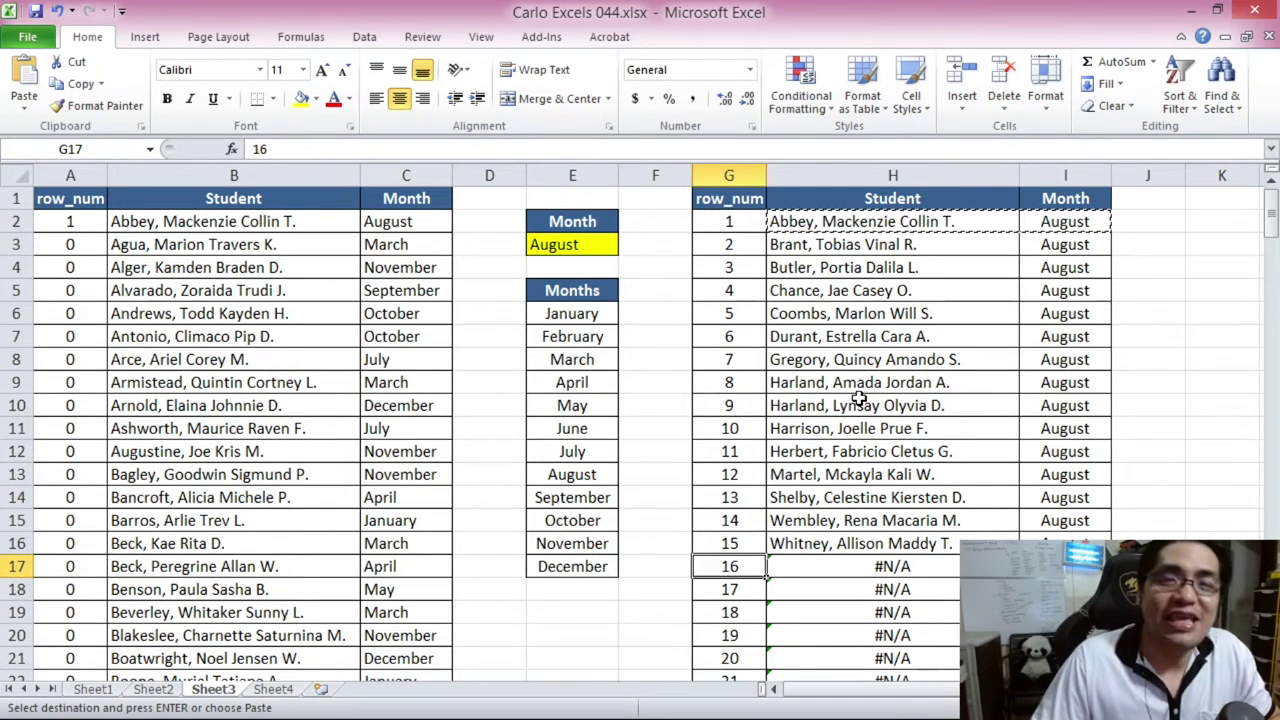
- Wrap the H2 lookup in IFERROR with an empty string: =IFERROR(VLOOKUP(G2,$A$2:$C$201,2,FALSE),"")
click(850, 221)
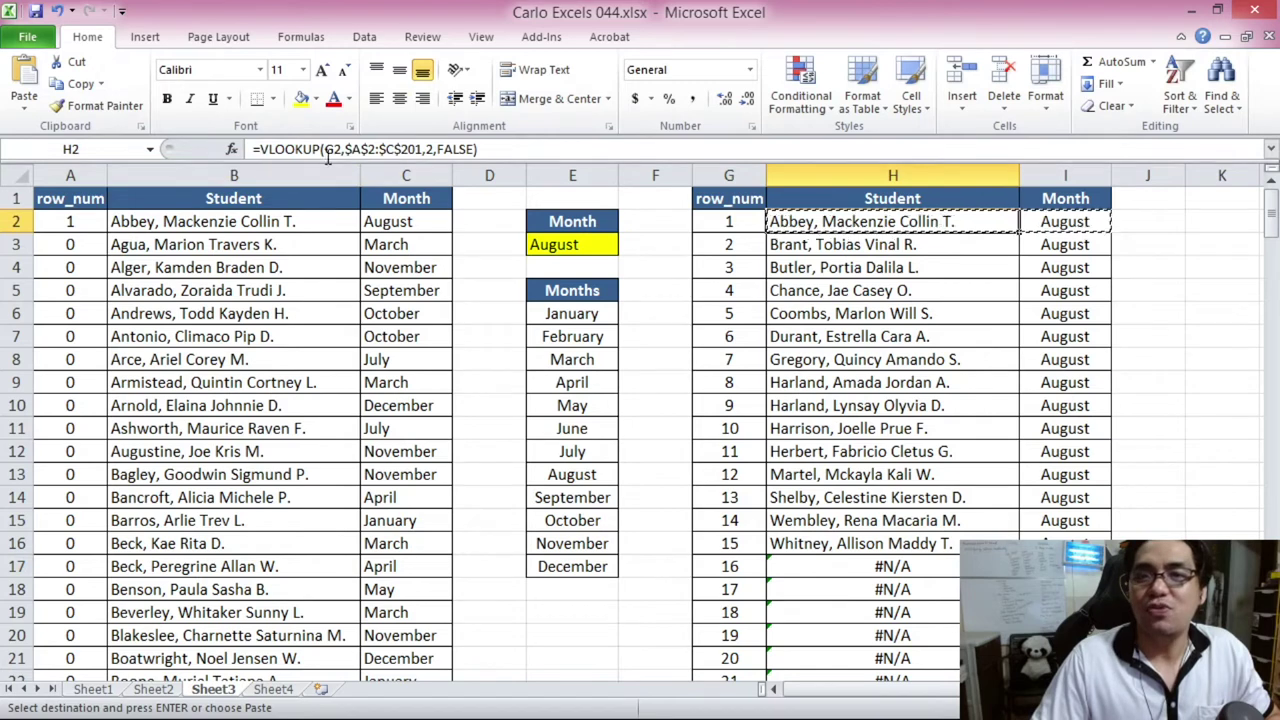
click(258, 148)
text(IFERRO)
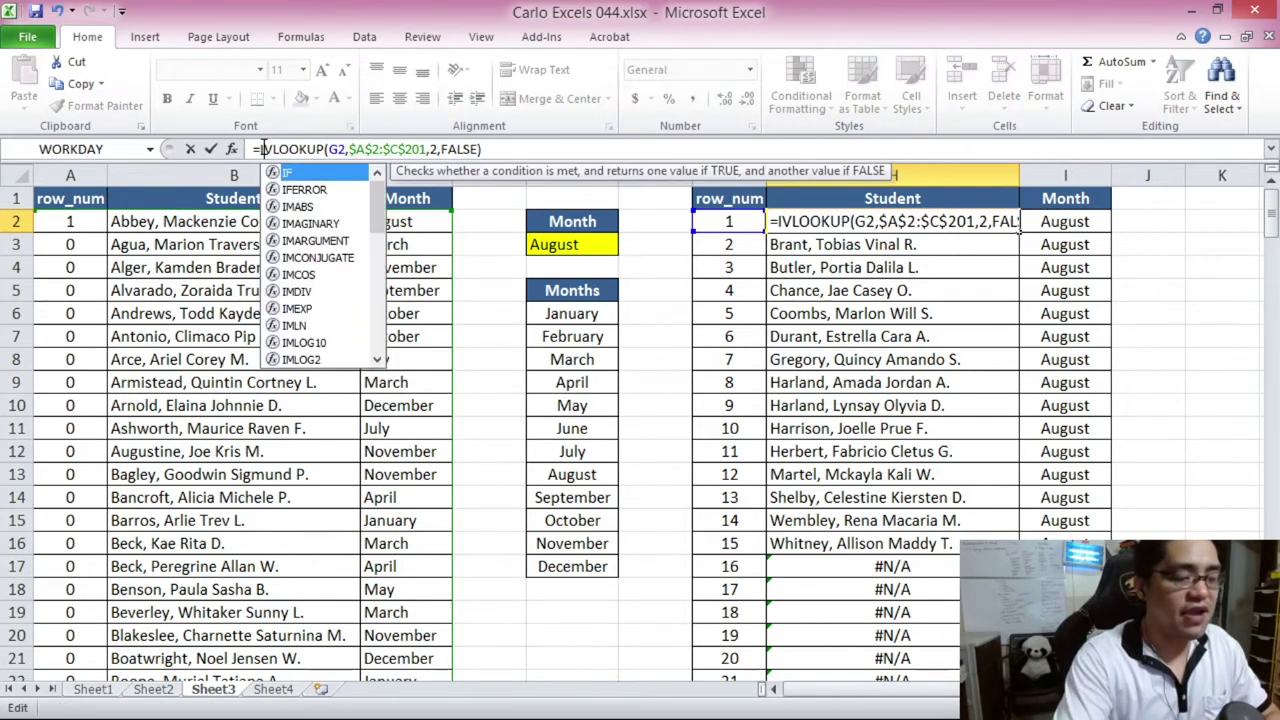
text(R()
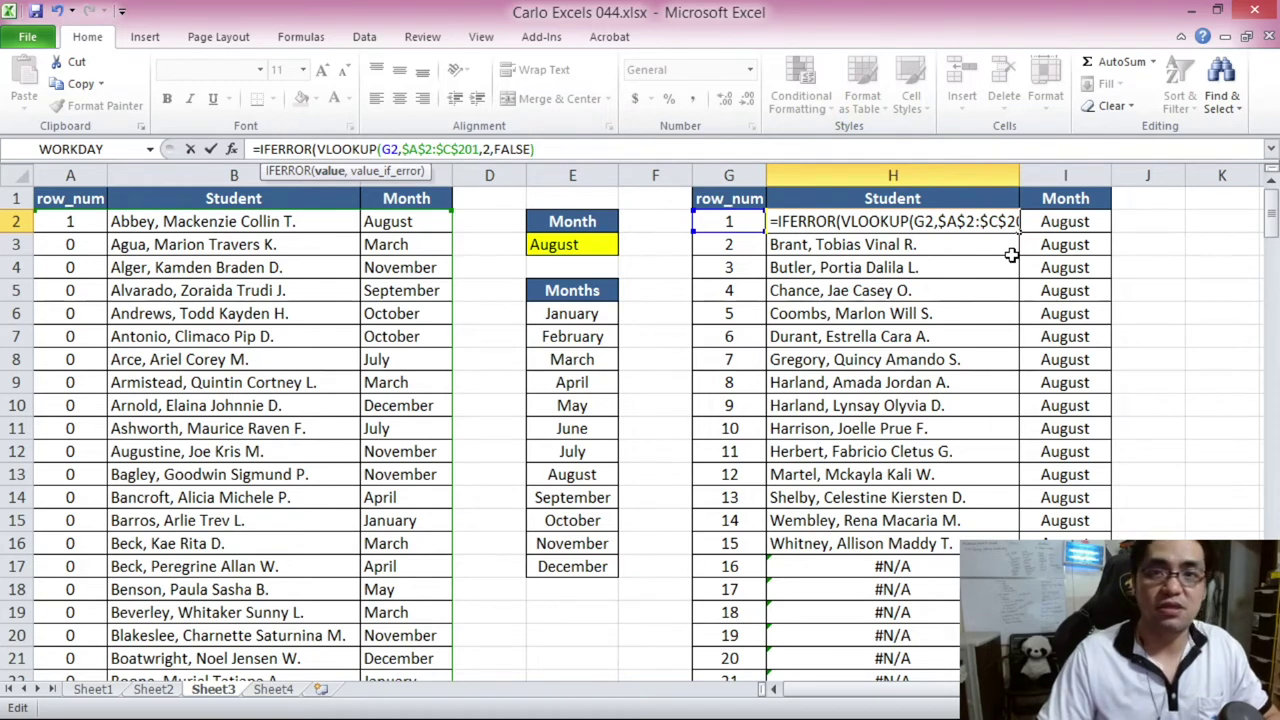
text(,)
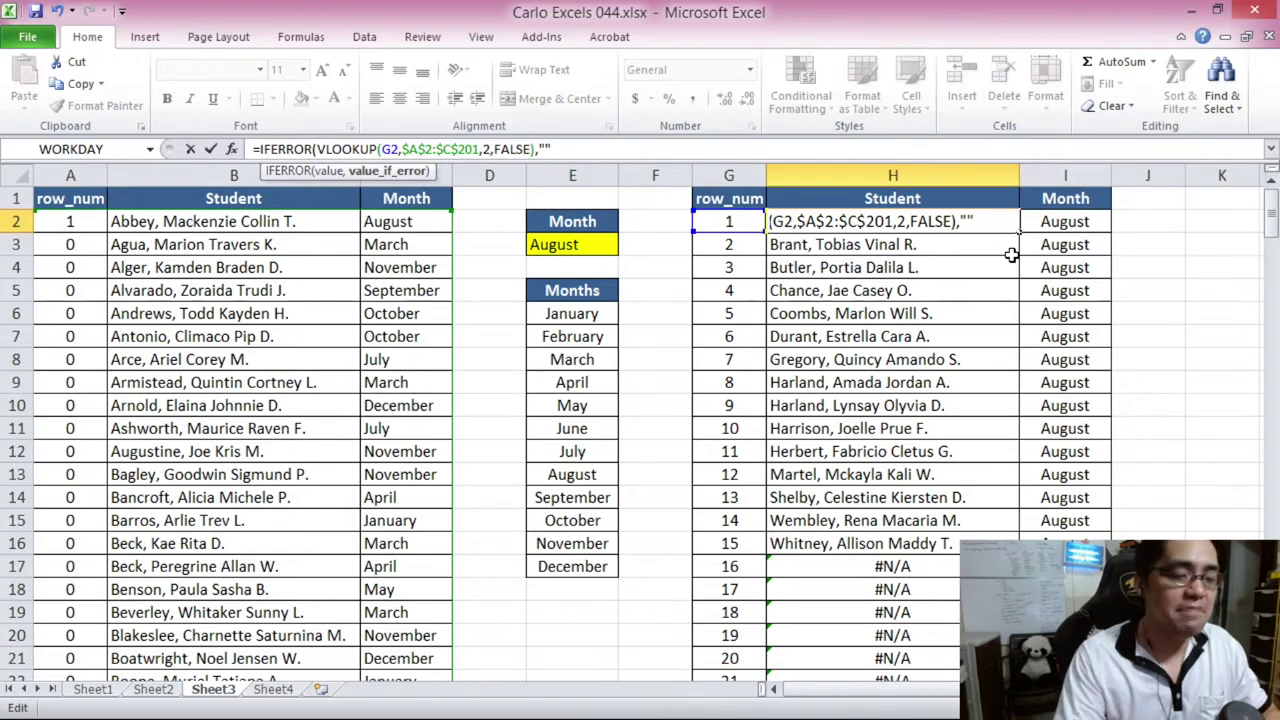
text(""))
key(Return)
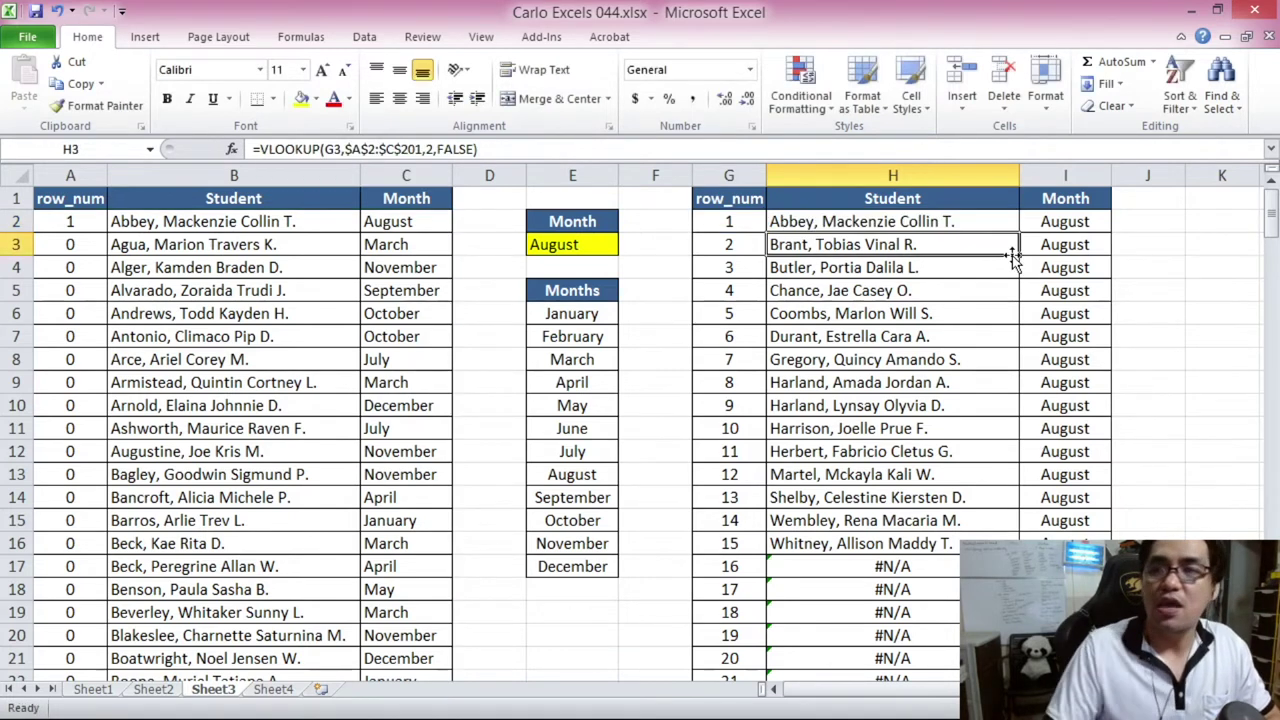
- Wrap the I2 lookup in IFERROR with an empty string: =IFERROR(VLOOKUP(G2,$A$2:$C$201,3,FALSE),"")
click(1068, 221)
click(259, 148)
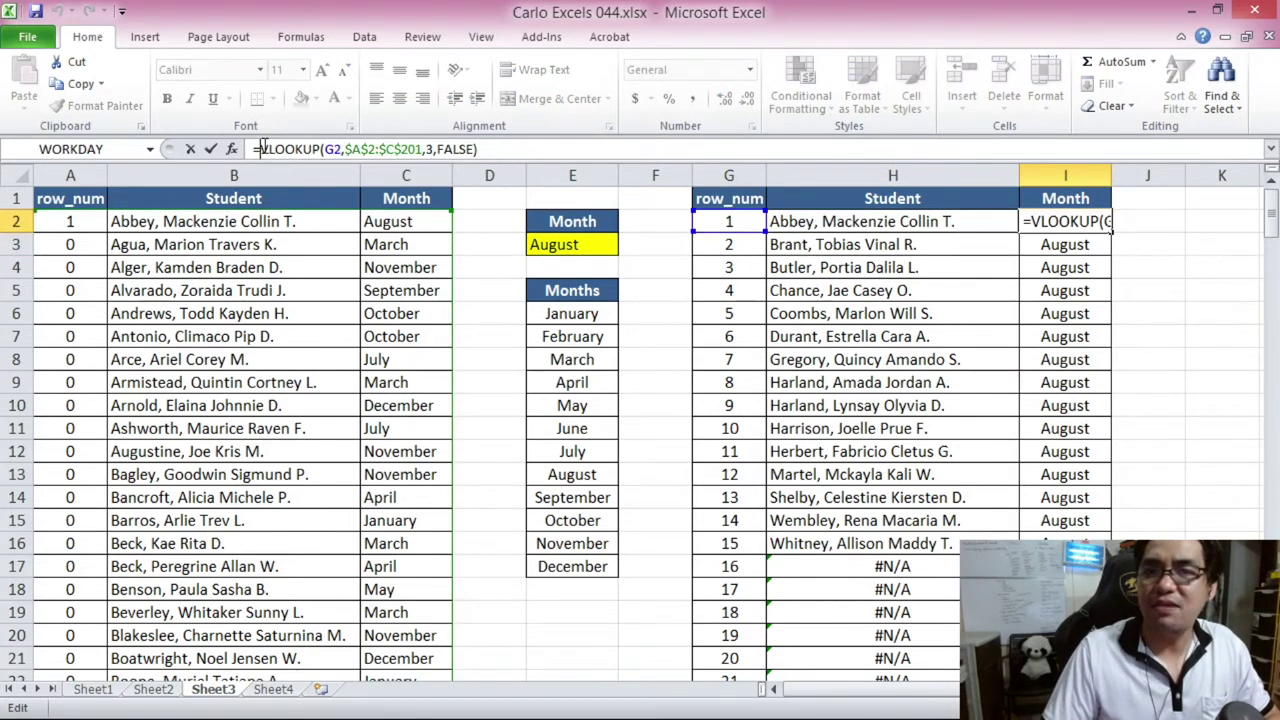
text(IFERROR()
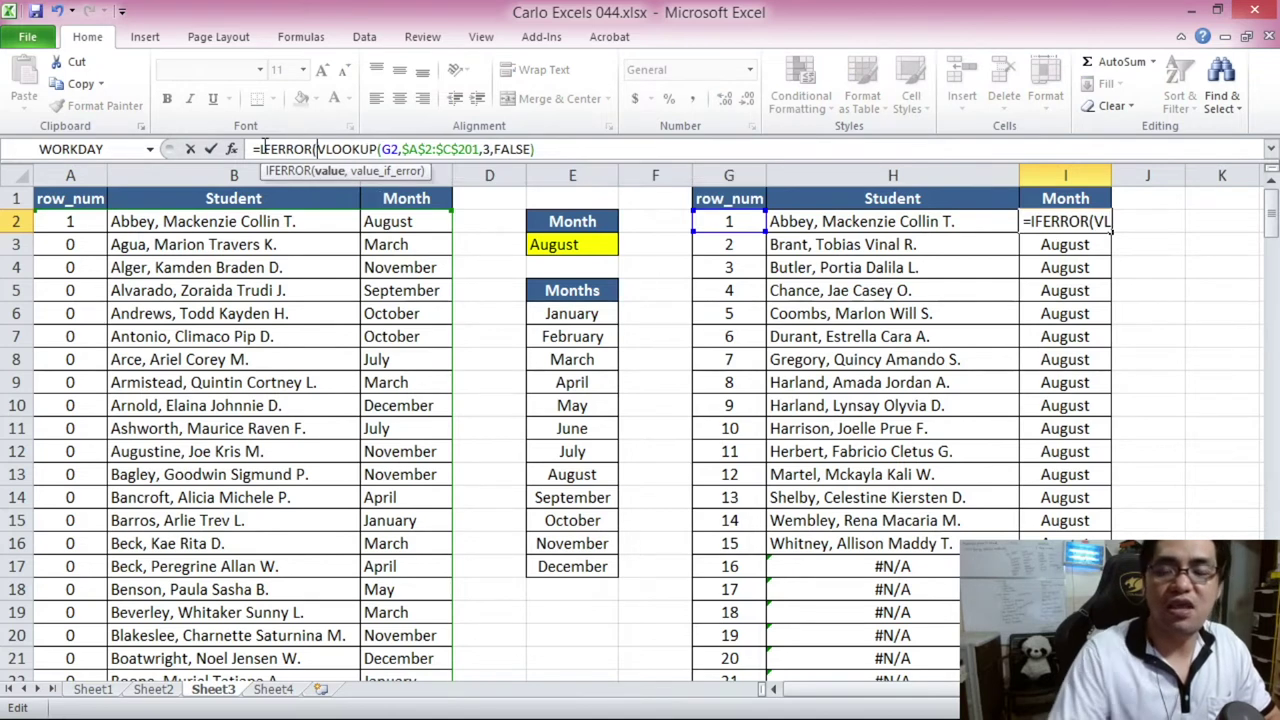
click(578, 150)
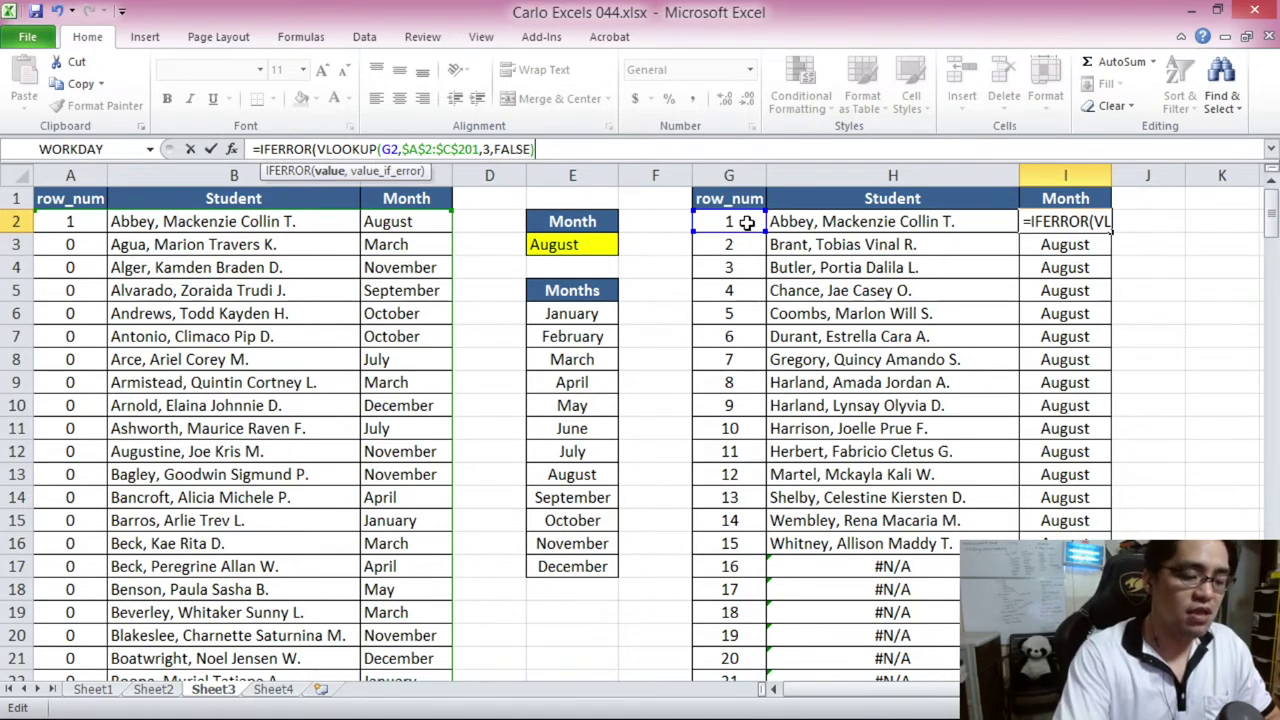
text(,)
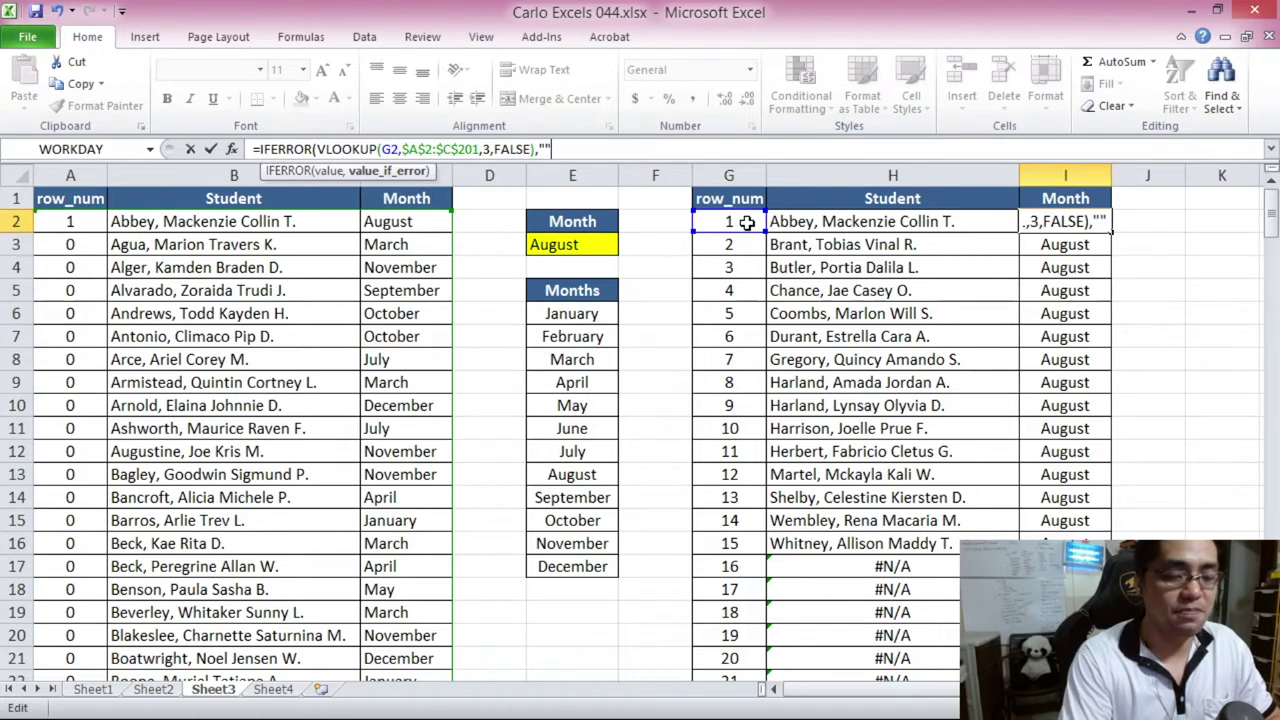
text())
key(Return)
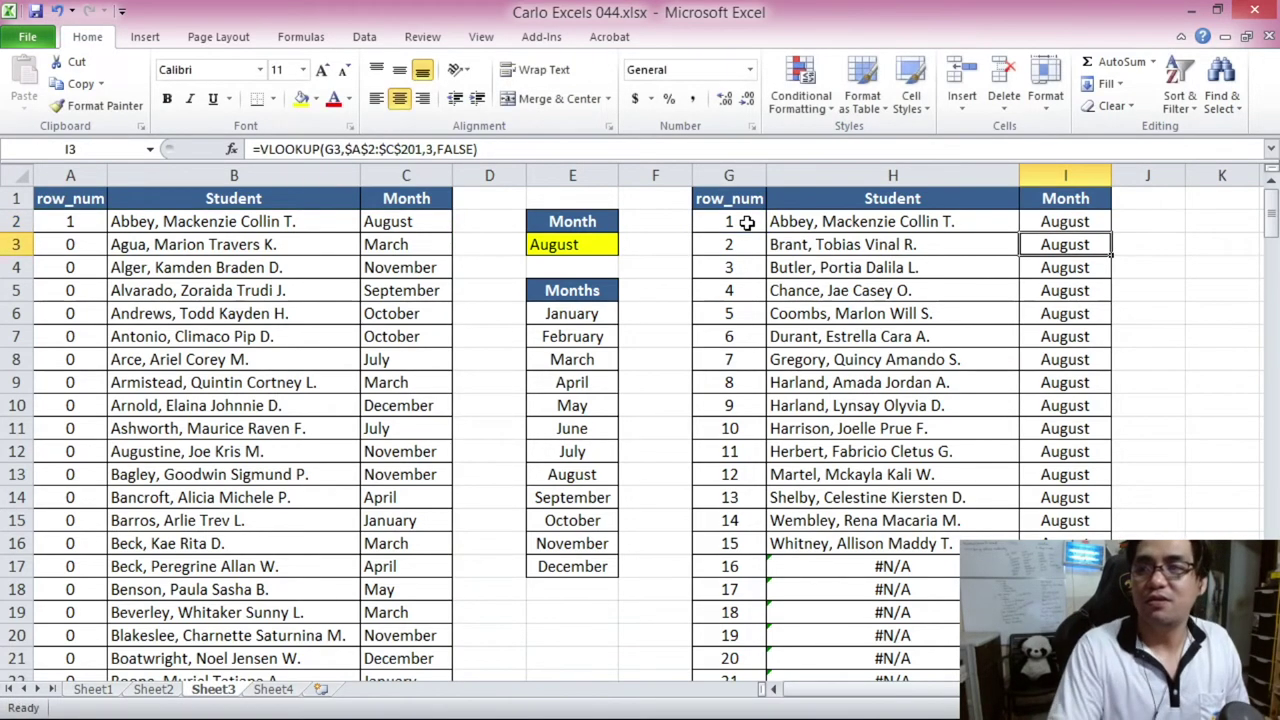
- Copy the IFERROR formulas in H2:I2 down through row 201 and check the results table
drag(793, 221, 1050, 218)
key(ctrl+c)
drag(1270, 208, 1270, 224)
key(ctrl+shift+Down)
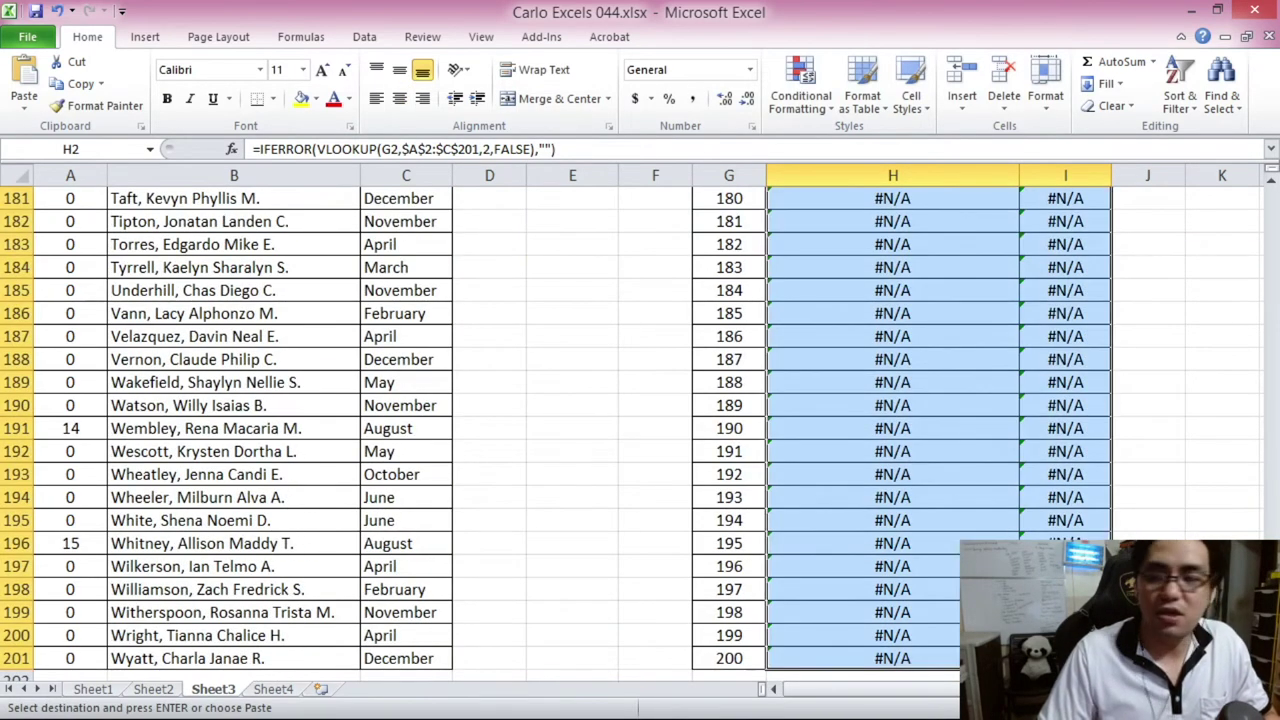
key(ctrl+v)
key(ctrl+Home)
click(900, 430)
scroll(900, 430, down, 2)
scroll(900, 430, up, 2)
mouse_move(1275, 202)
mouse_down()
mouse_move(1272, 214)
mouse_move(1272, 199)
mouse_up()
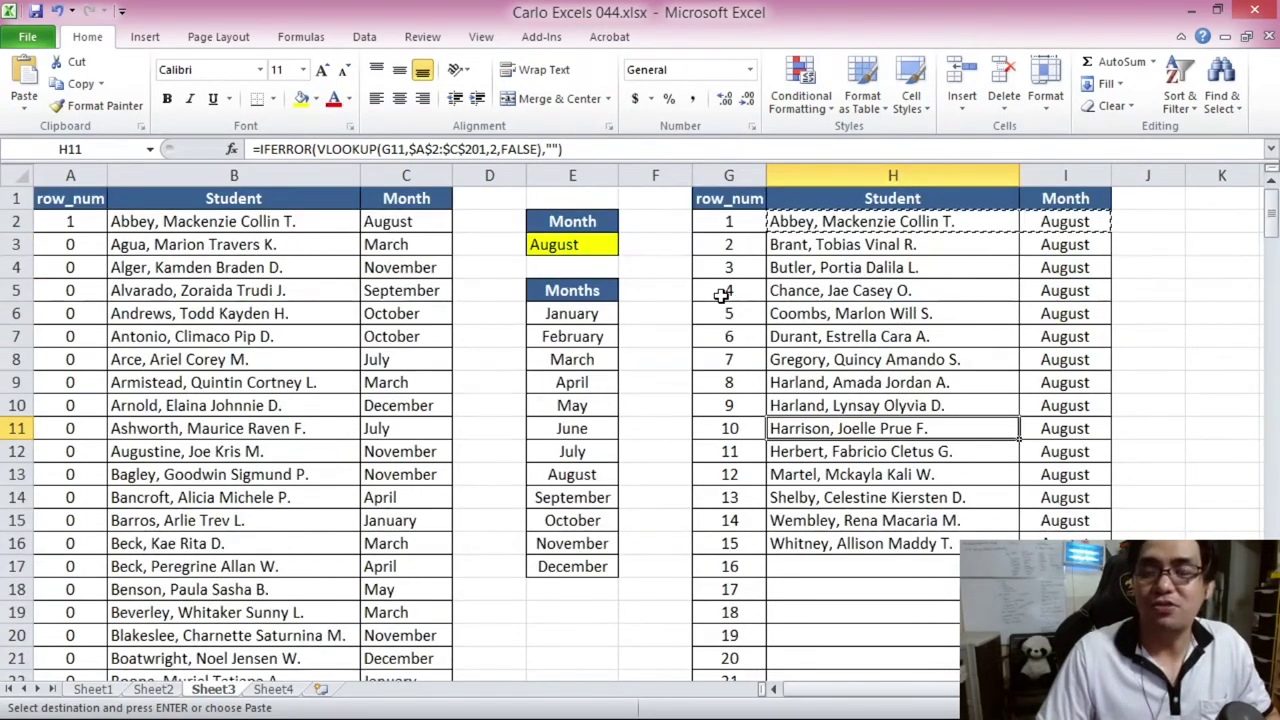
- Center the selected month in cell E3
click(612, 250)
key(Escape)
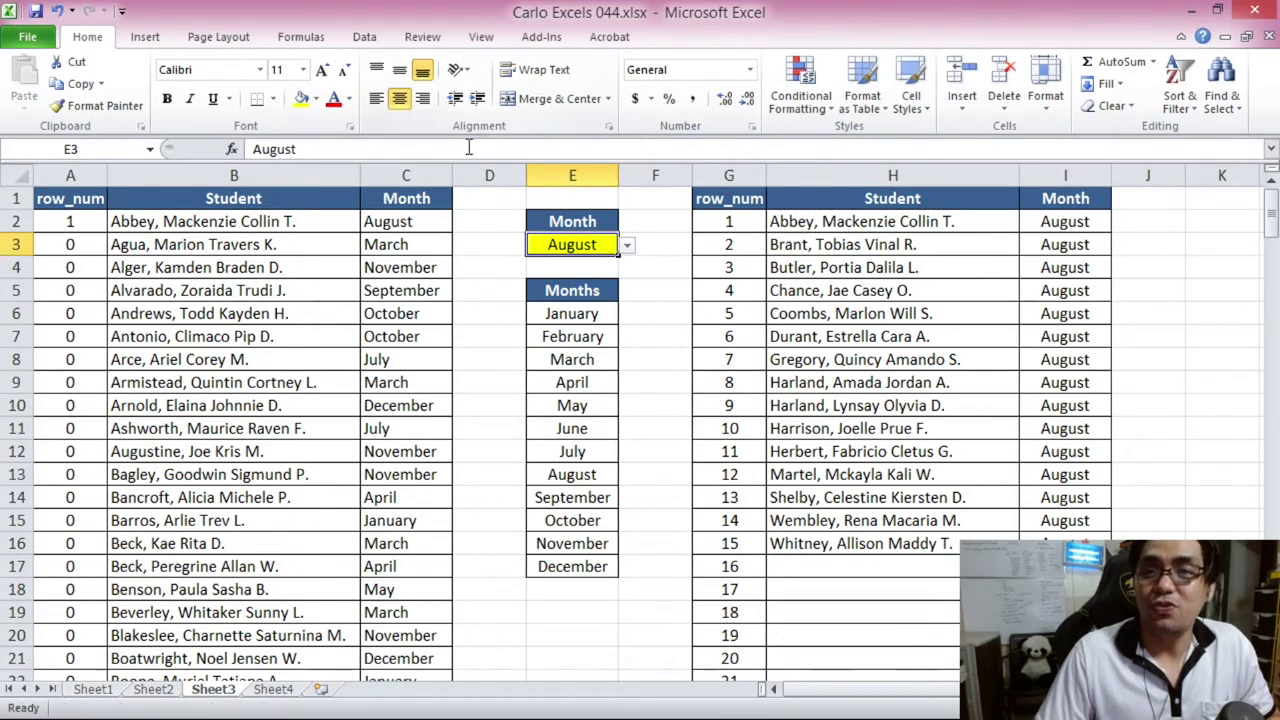
key(Up)
key(Down)
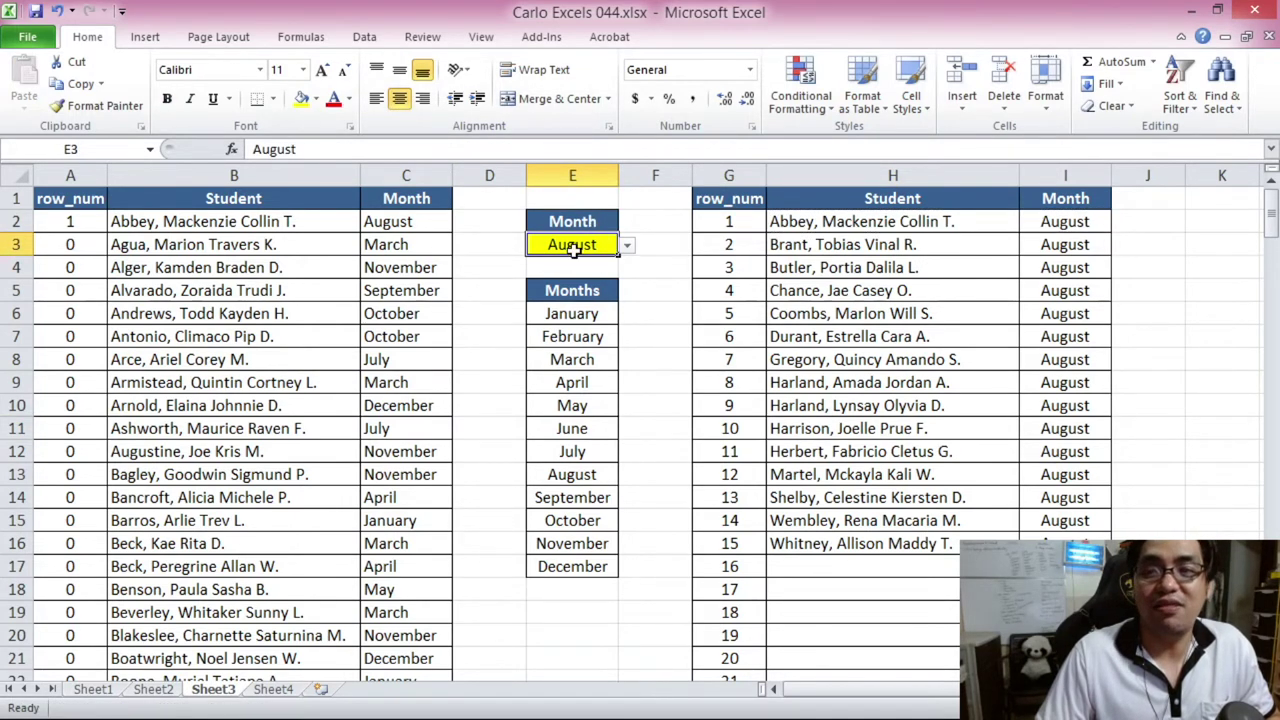
- Test the results table by choosing December, January and February in turn for the month in E3
click(626, 248)
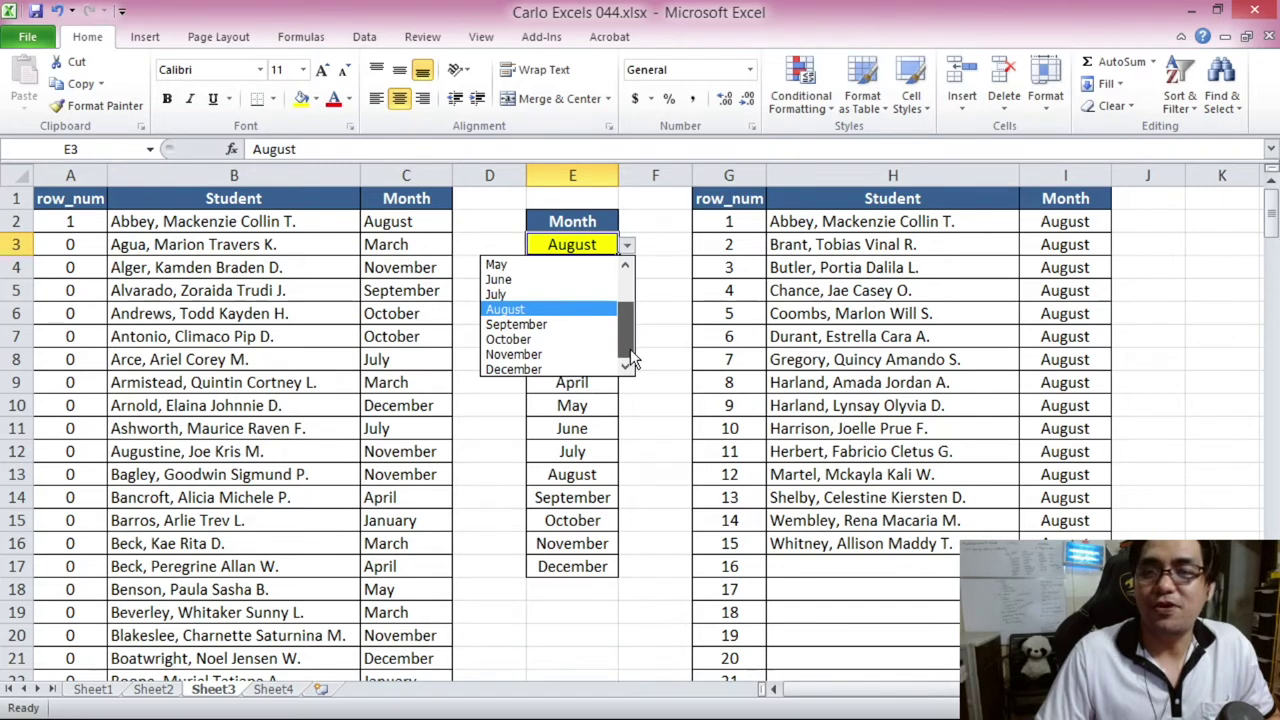
click(582, 369)
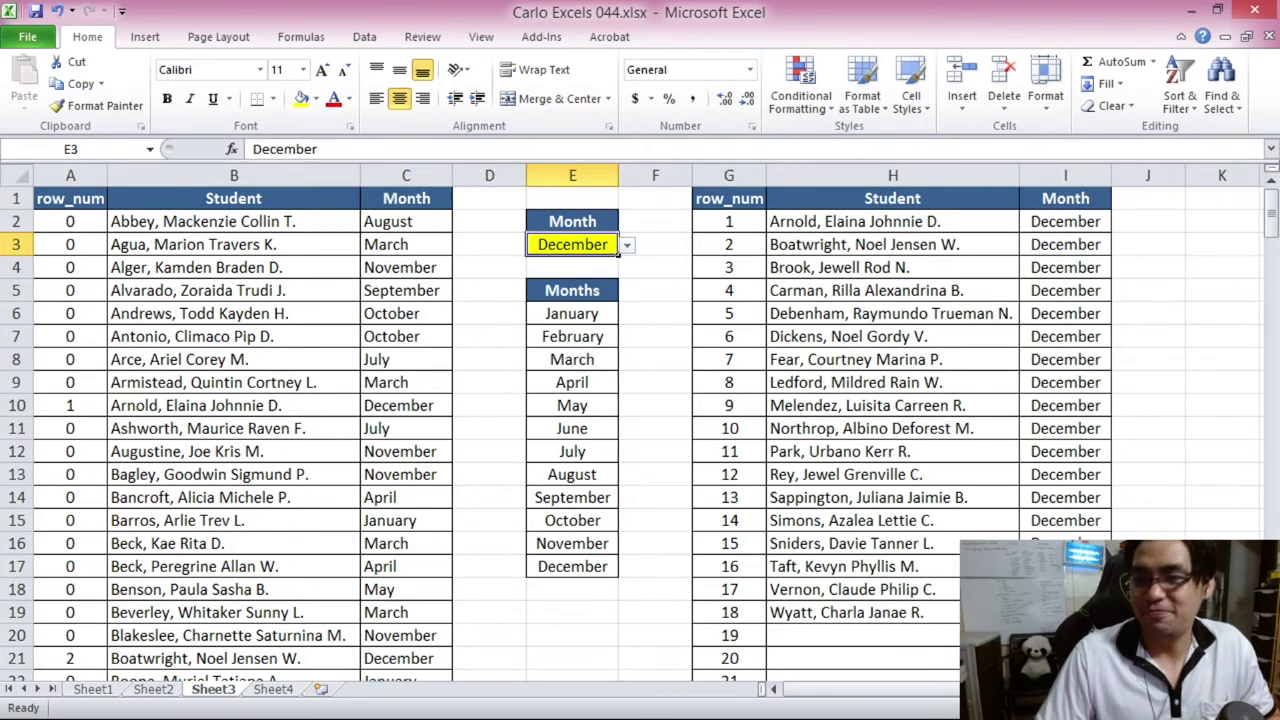
click(627, 250)
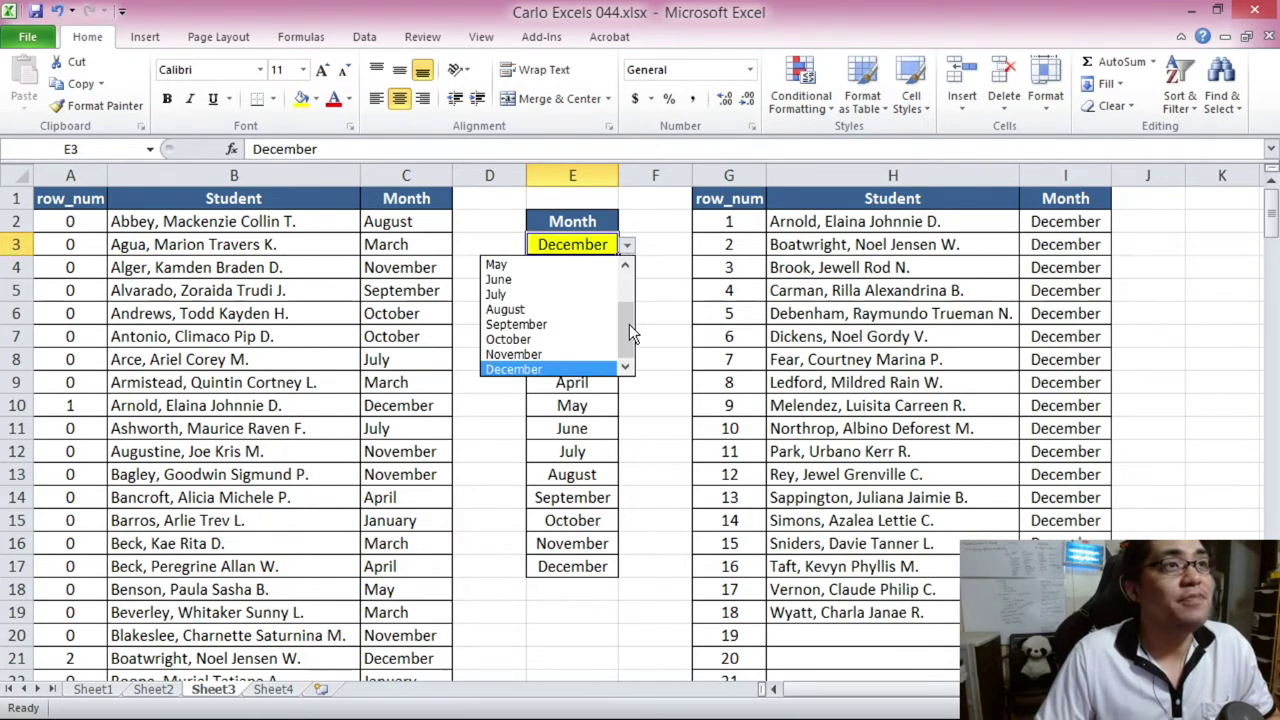
scroll(629, 324, up, 2)
click(558, 266)
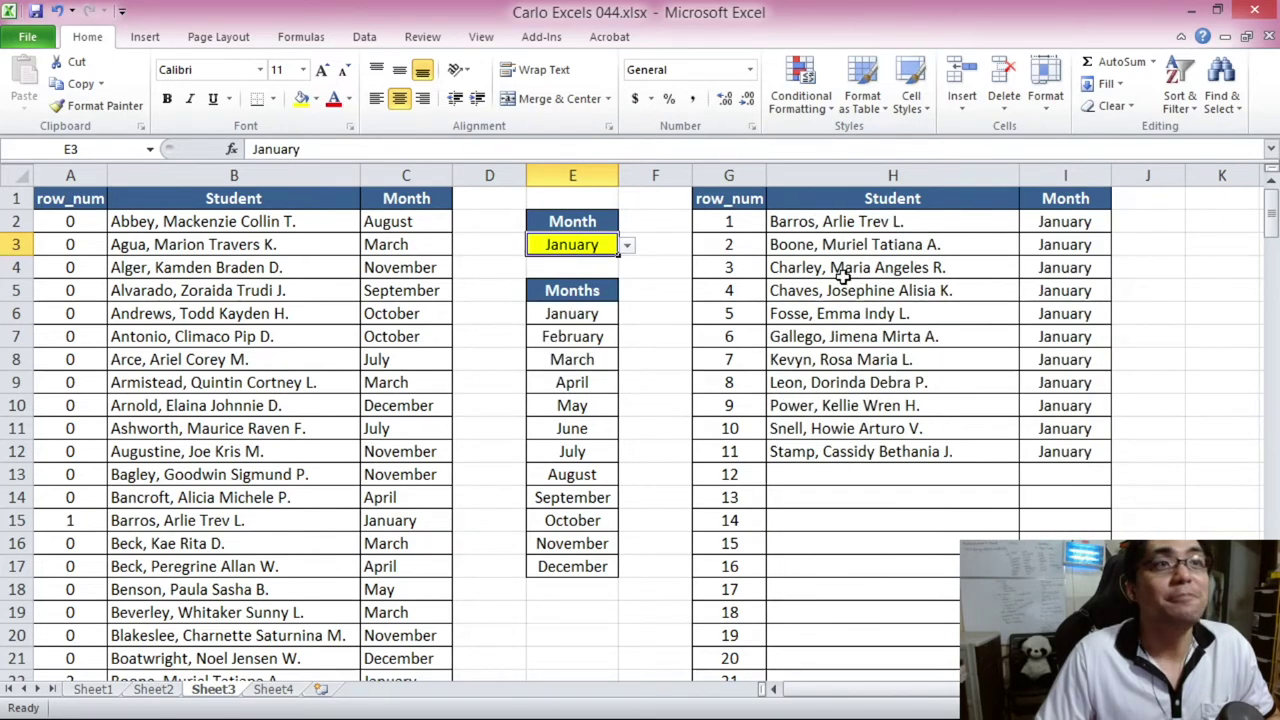
click(627, 248)
click(545, 279)
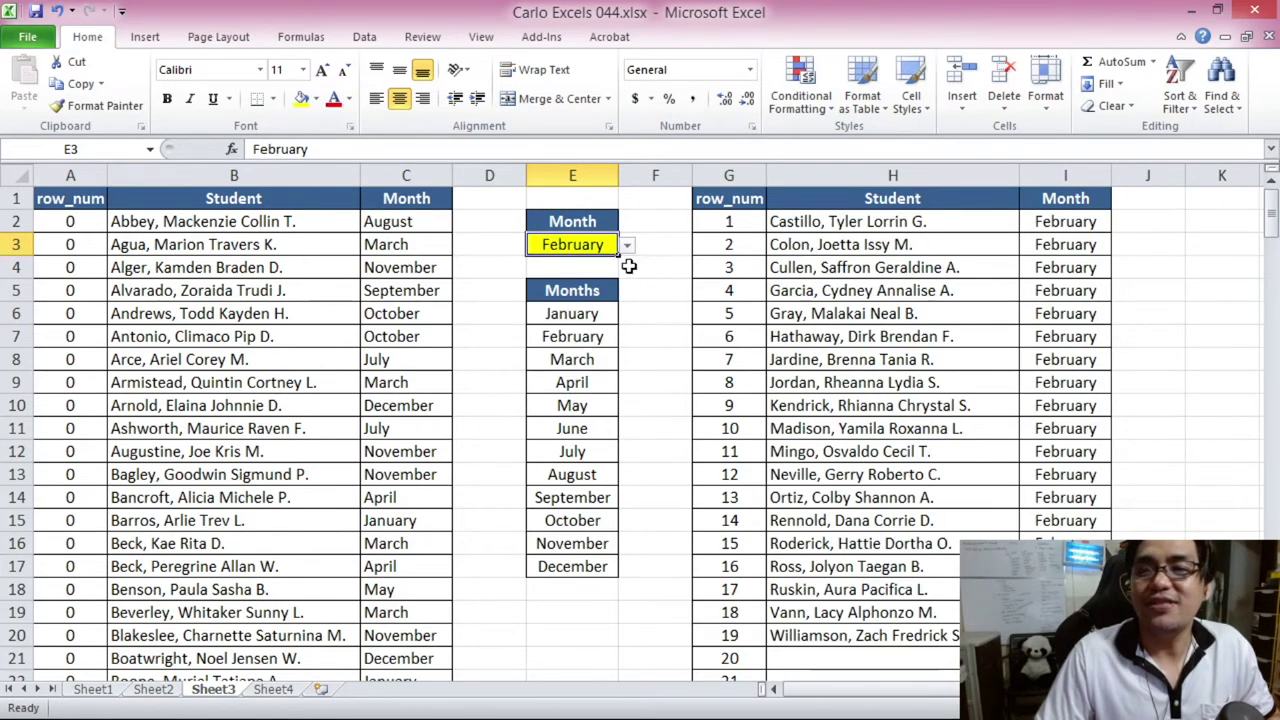
- Try March, May and August in E3 and watch the results table respond
click(627, 247)
click(598, 281)
click(627, 247)
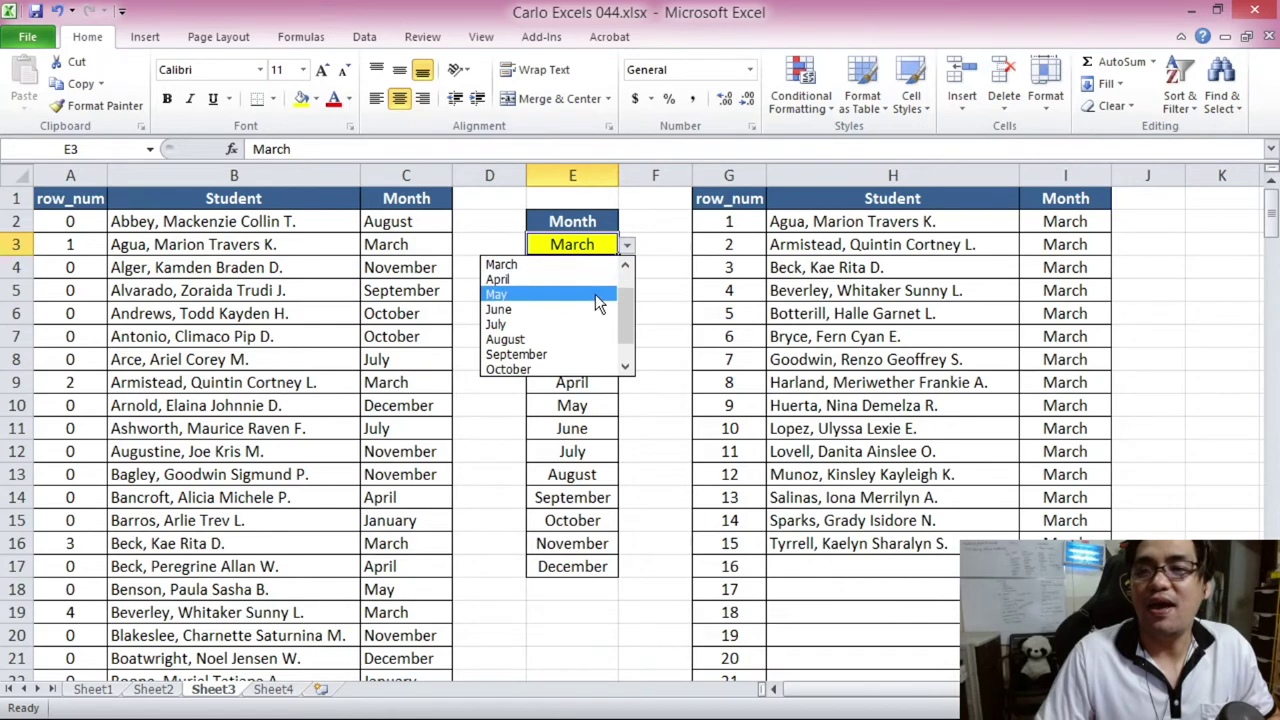
click(592, 295)
click(627, 248)
click(577, 307)
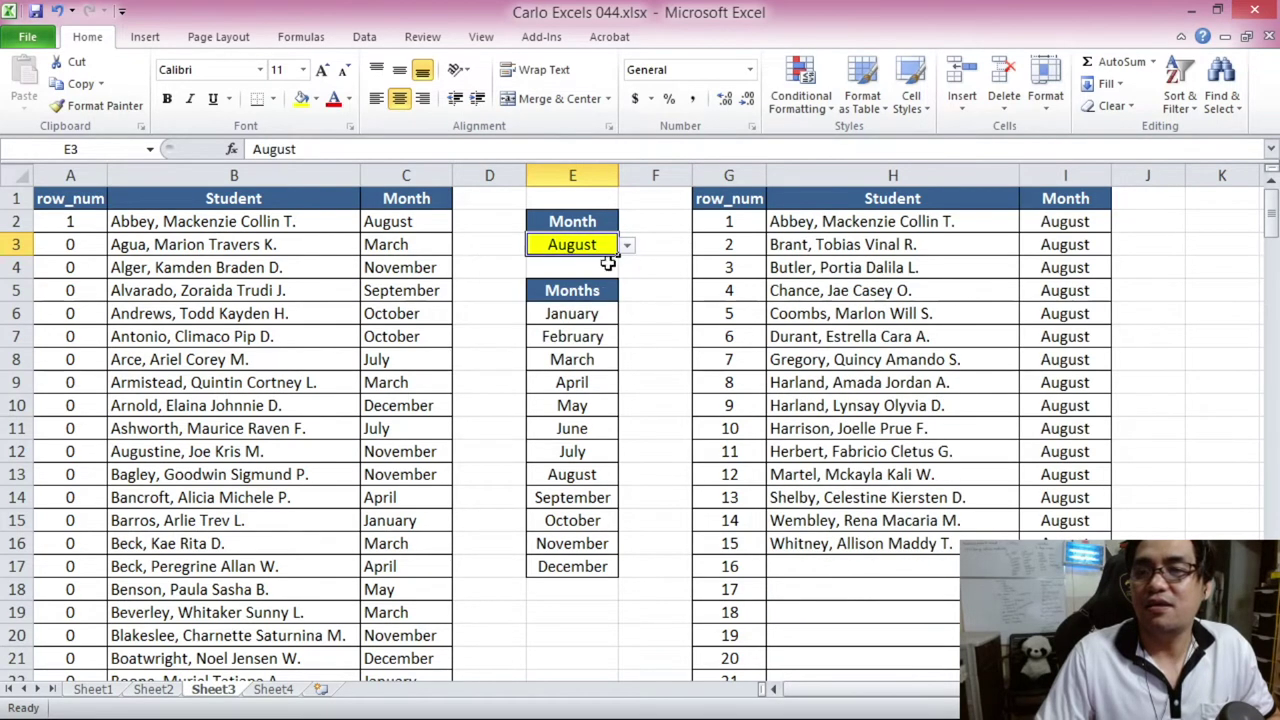
- Switch the month in E3 to September and finally to October
click(627, 247)
click(567, 323)
click(627, 247)
click(564, 339)
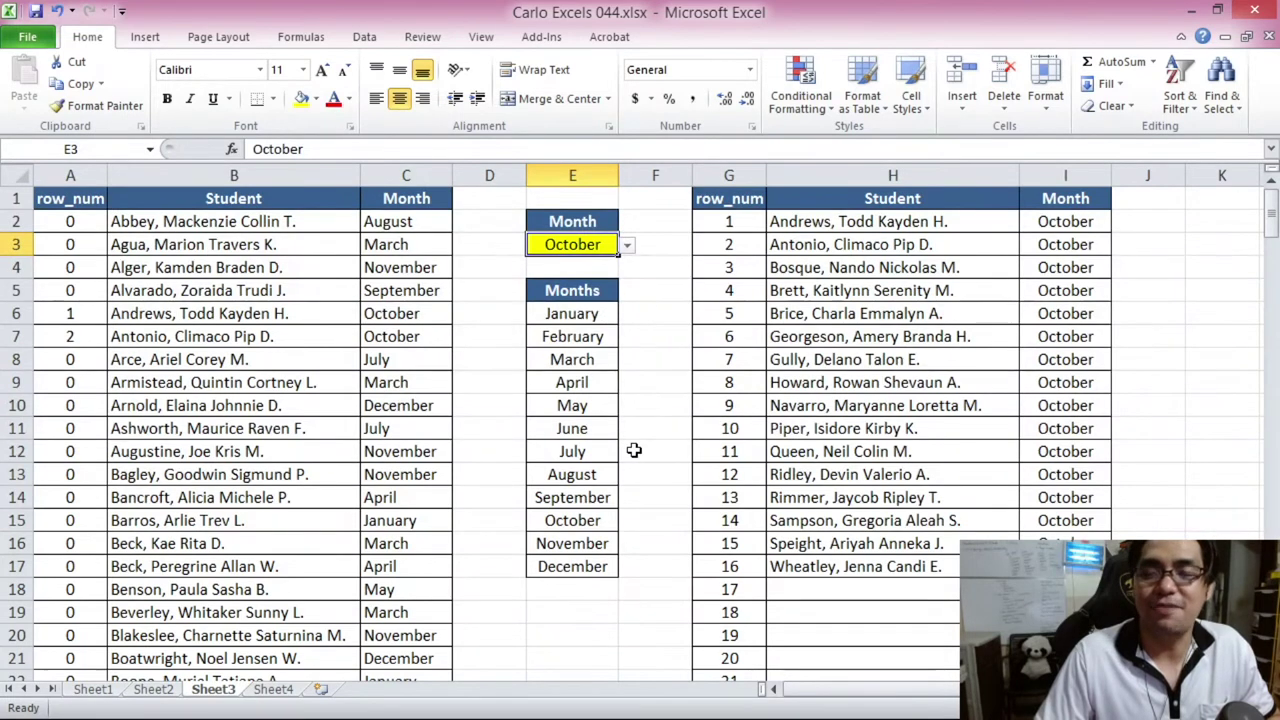
- Open Sheet4 and examine its Sex, Month and Year criteria cells, the empty results table and the student data
key(ctrl+Page_Down)
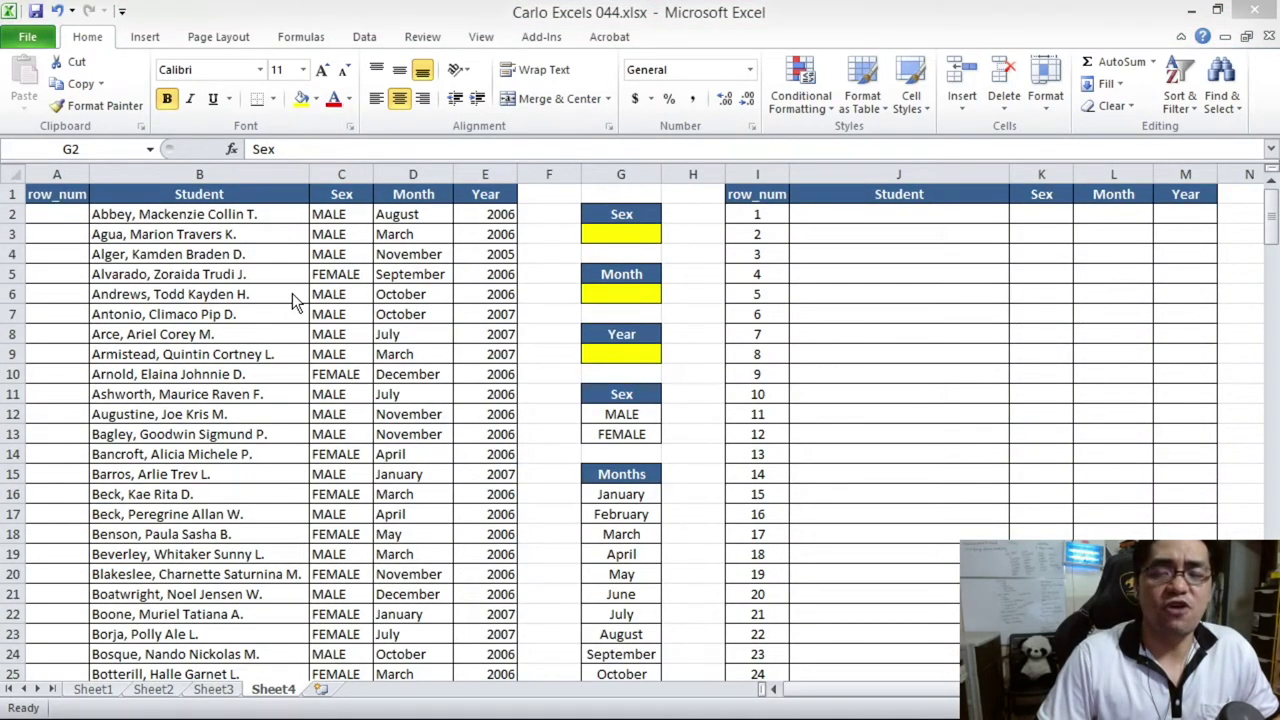
click(592, 236)
click(627, 297)
click(626, 350)
click(637, 236)
click(616, 289)
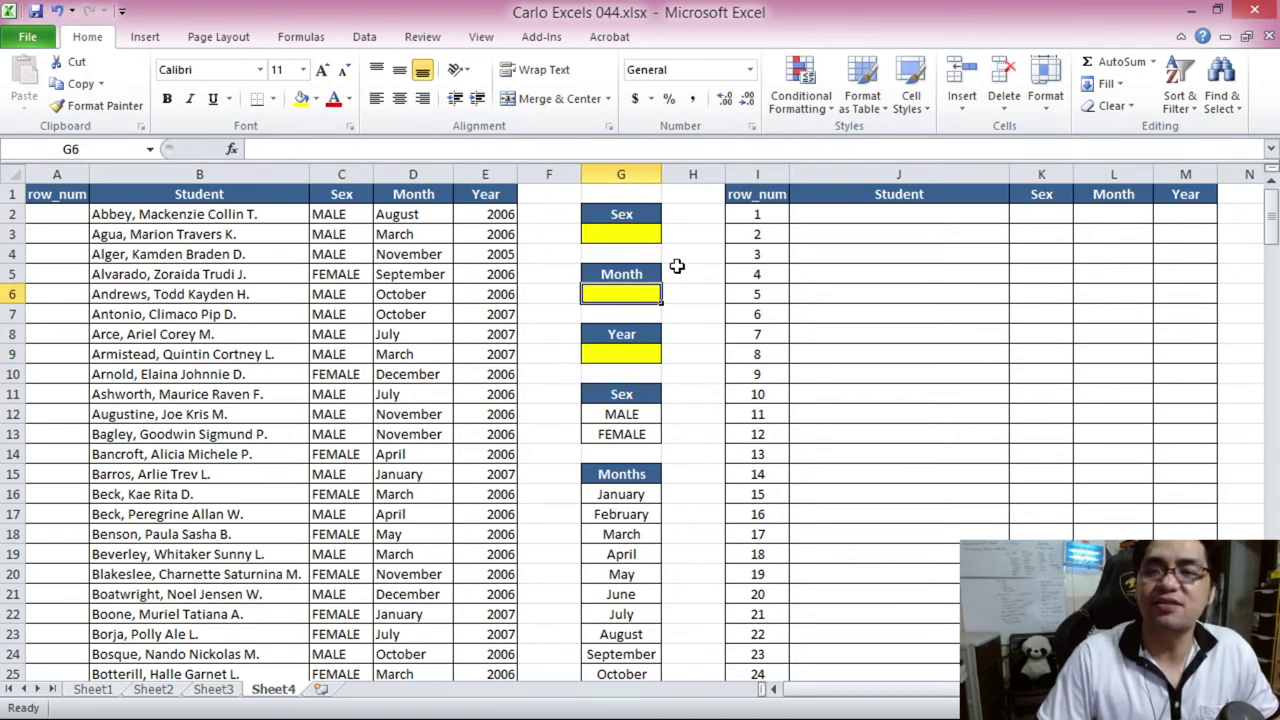
click(644, 353)
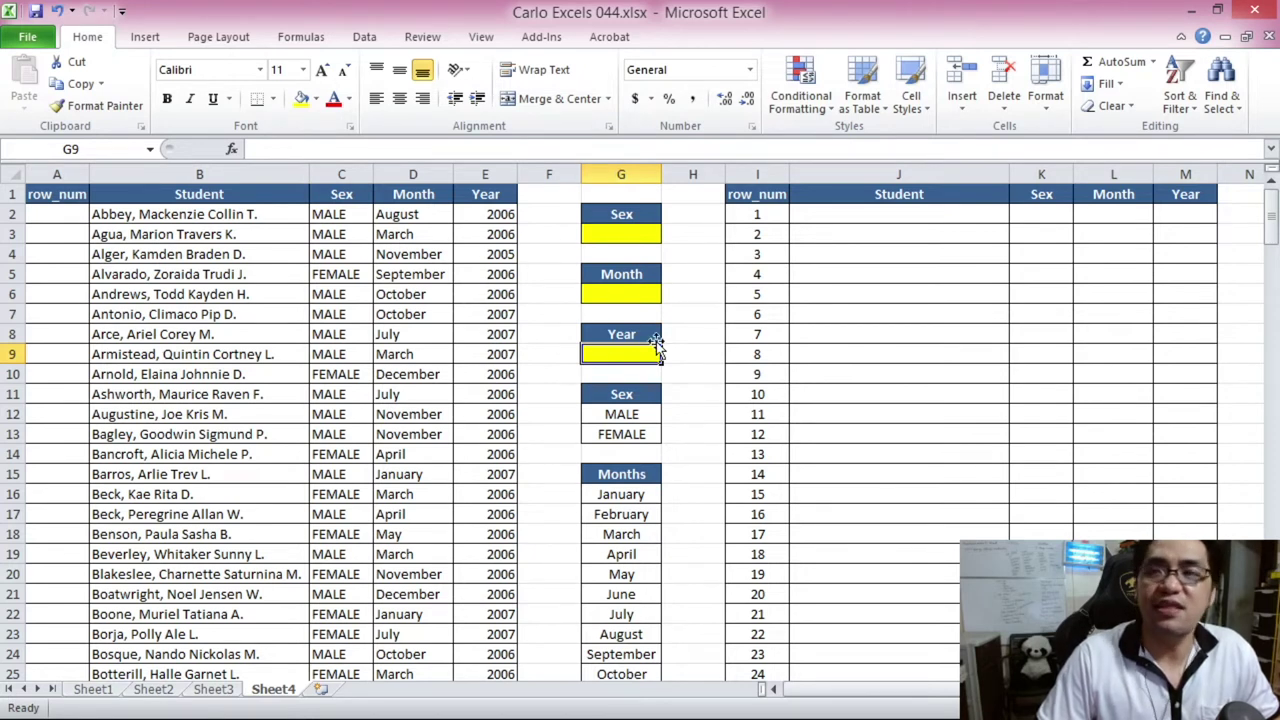
drag(837, 221, 1171, 364)
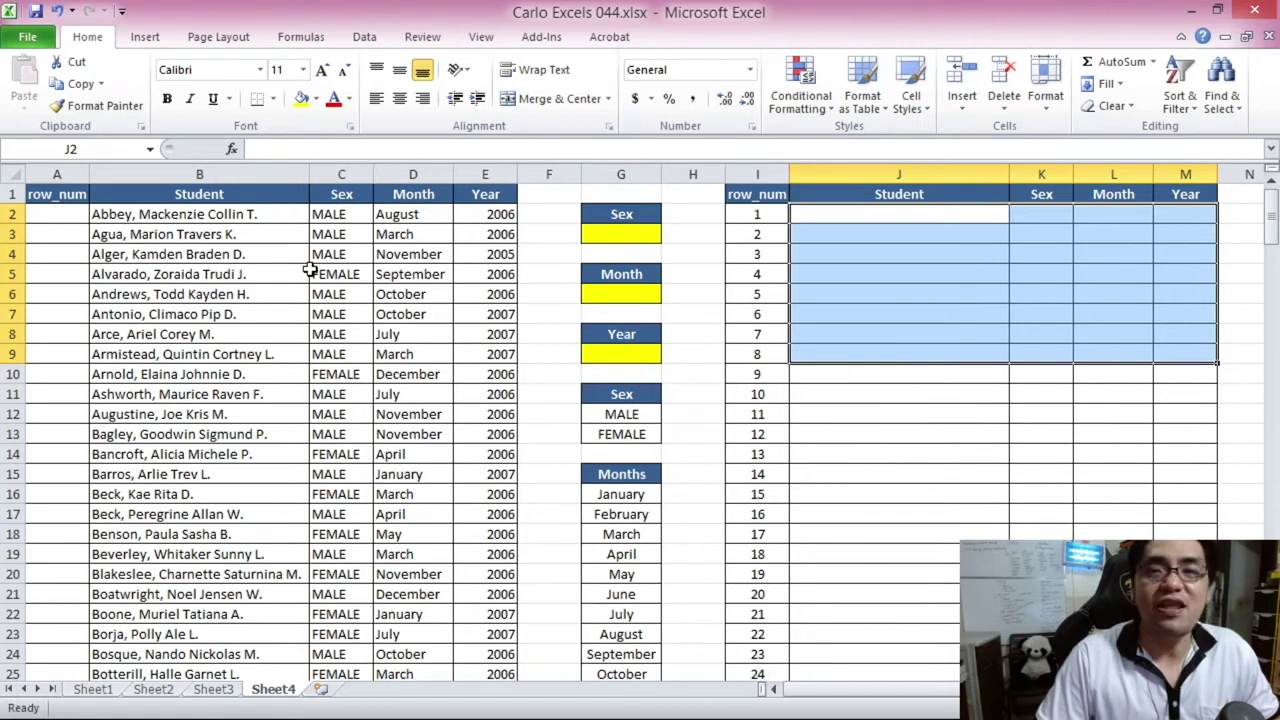
click(260, 270)
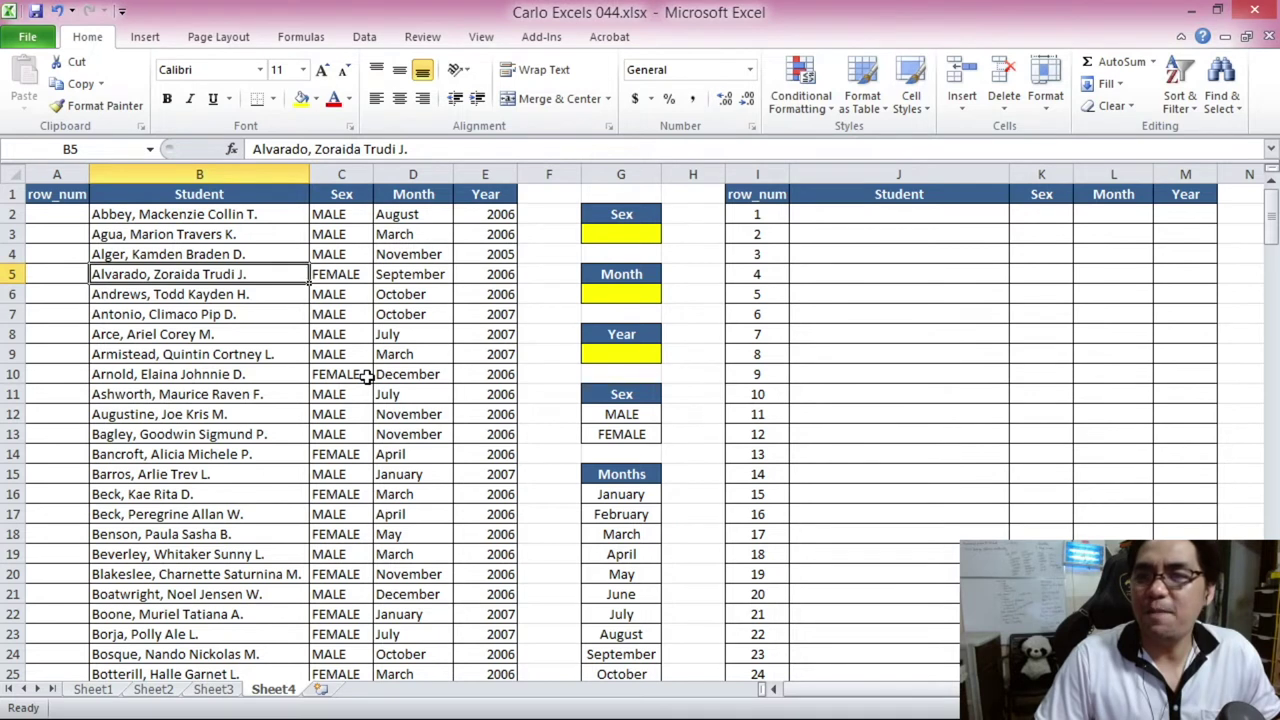
- Review the Sex and Months source lists in column G and enter Years as the heading in G29
click(623, 235)
click(364, 36)
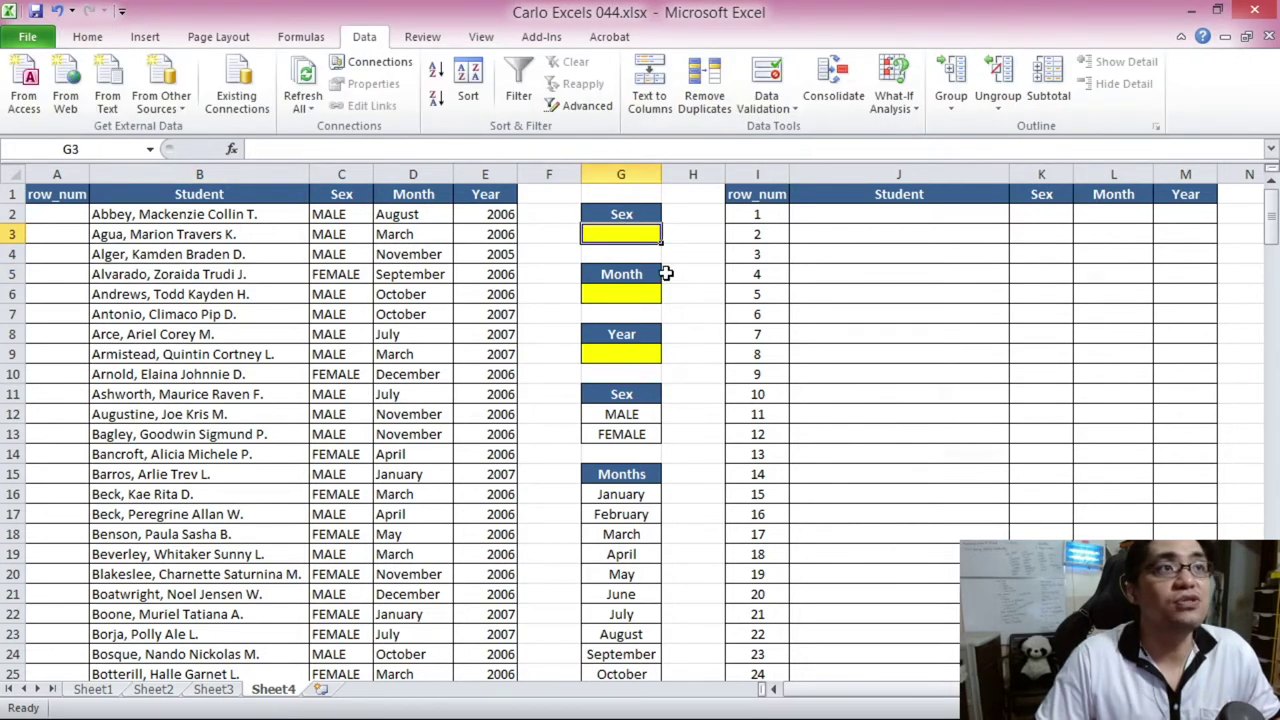
drag(623, 405, 624, 424)
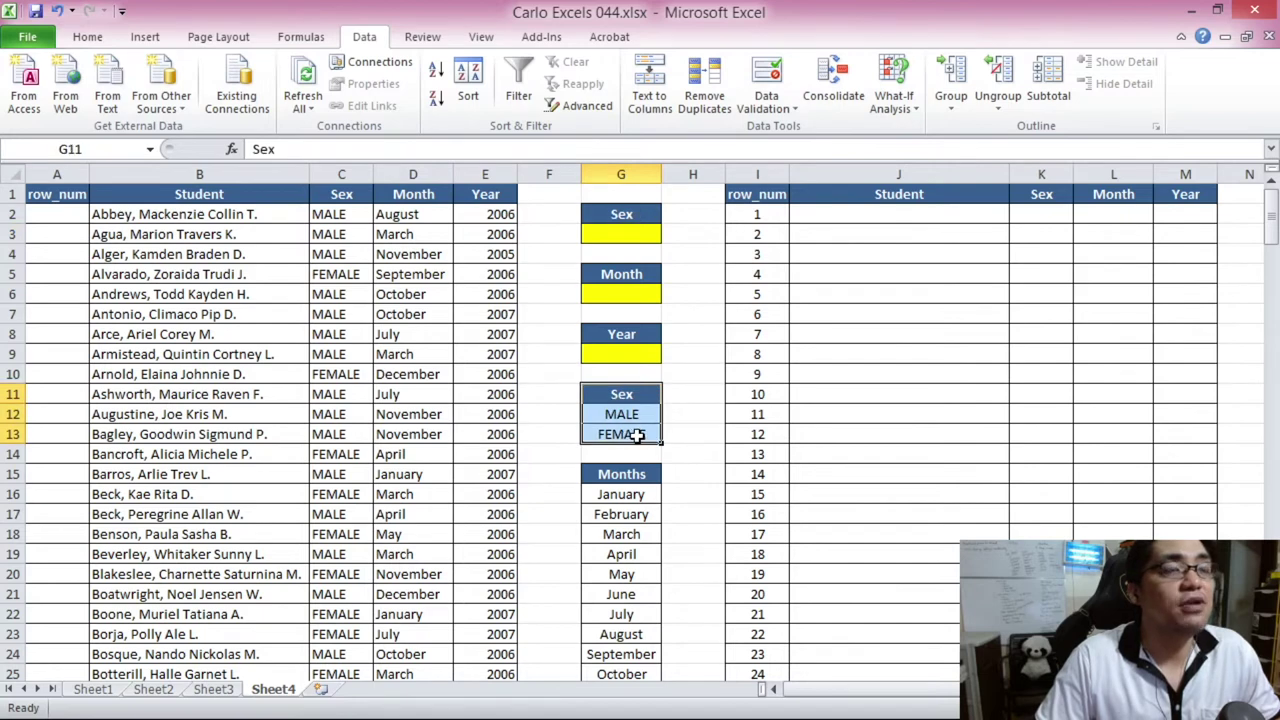
scroll(638, 420, down, 2)
drag(628, 358, 622, 582)
scroll(655, 590, down, 1)
text(Ya)
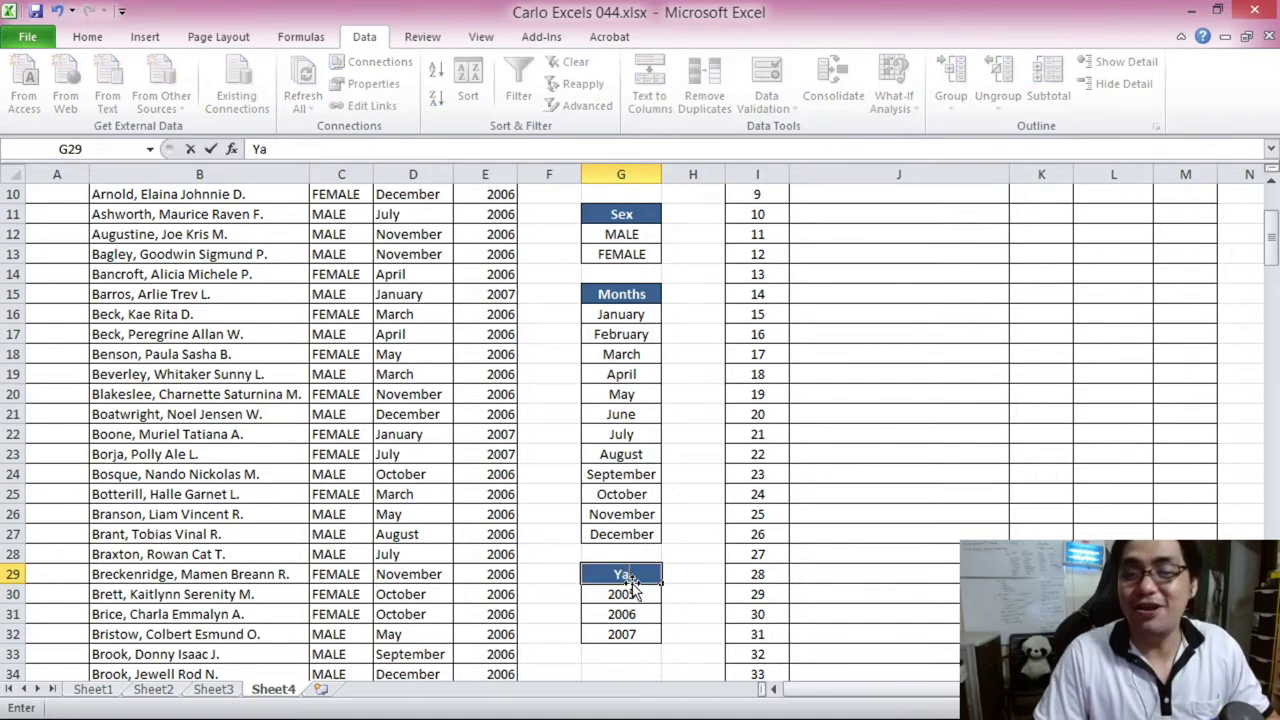
key(BackSpace)
text(ears)
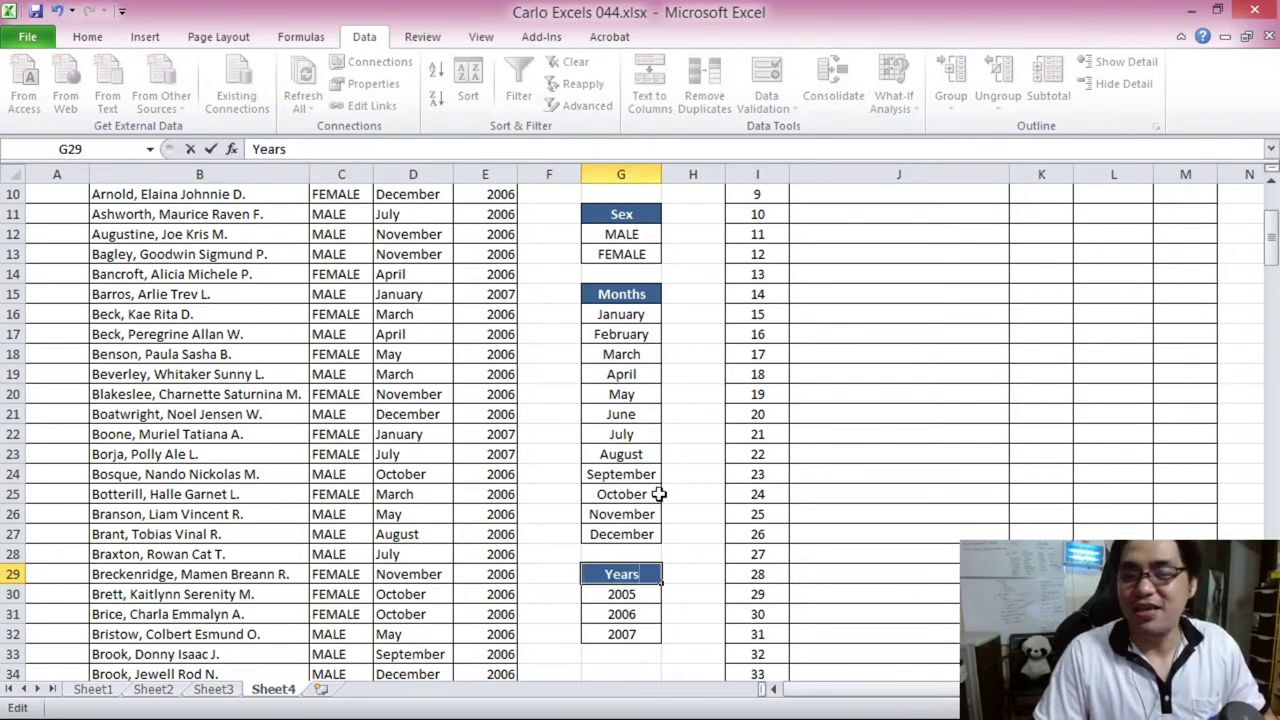
click(655, 496)
- Add a list data validation to the Sex cell G3 with source =$G$12:$G$13
scroll(660, 500, up, 3)
click(648, 234)
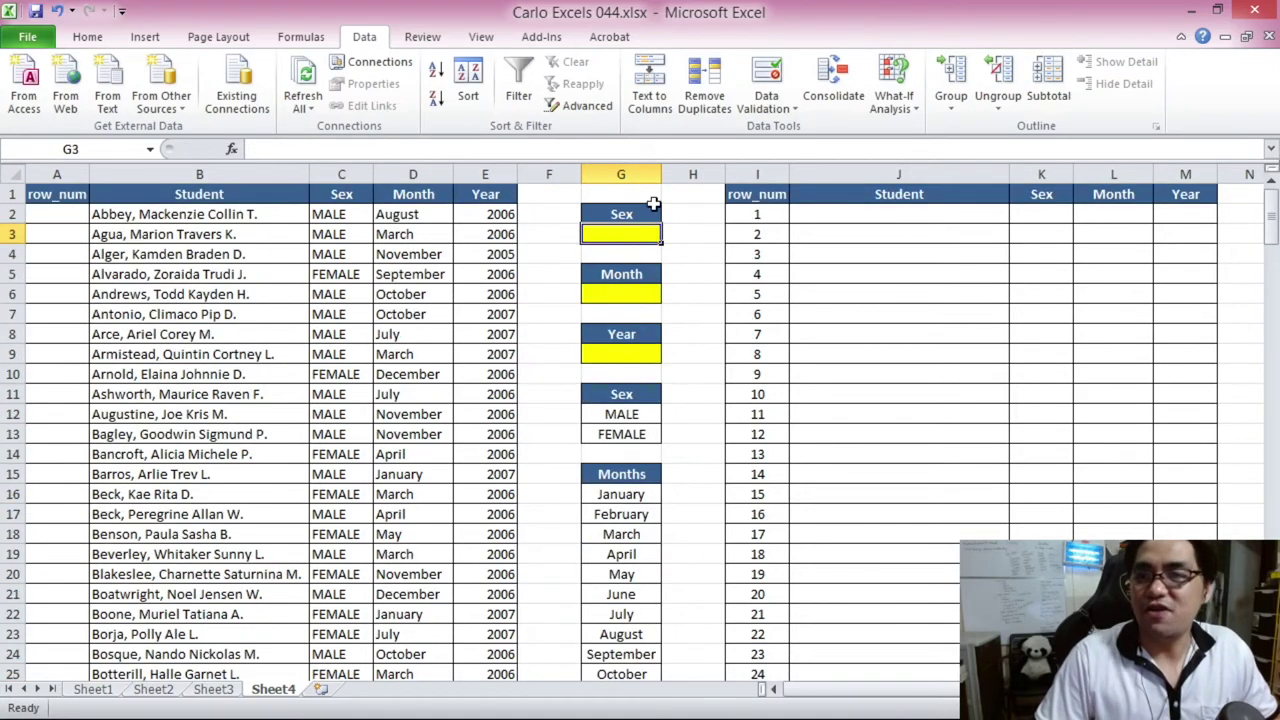
click(765, 108)
click(790, 129)
click(880, 223)
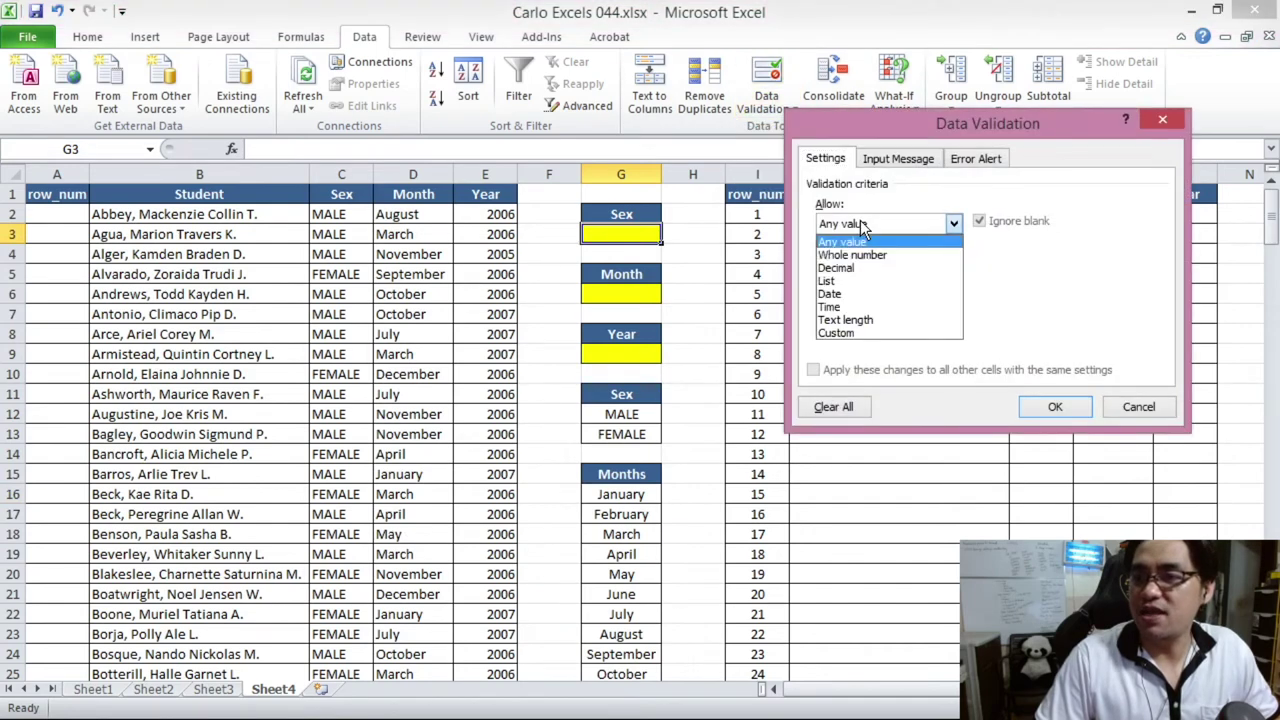
click(852, 281)
click(933, 311)
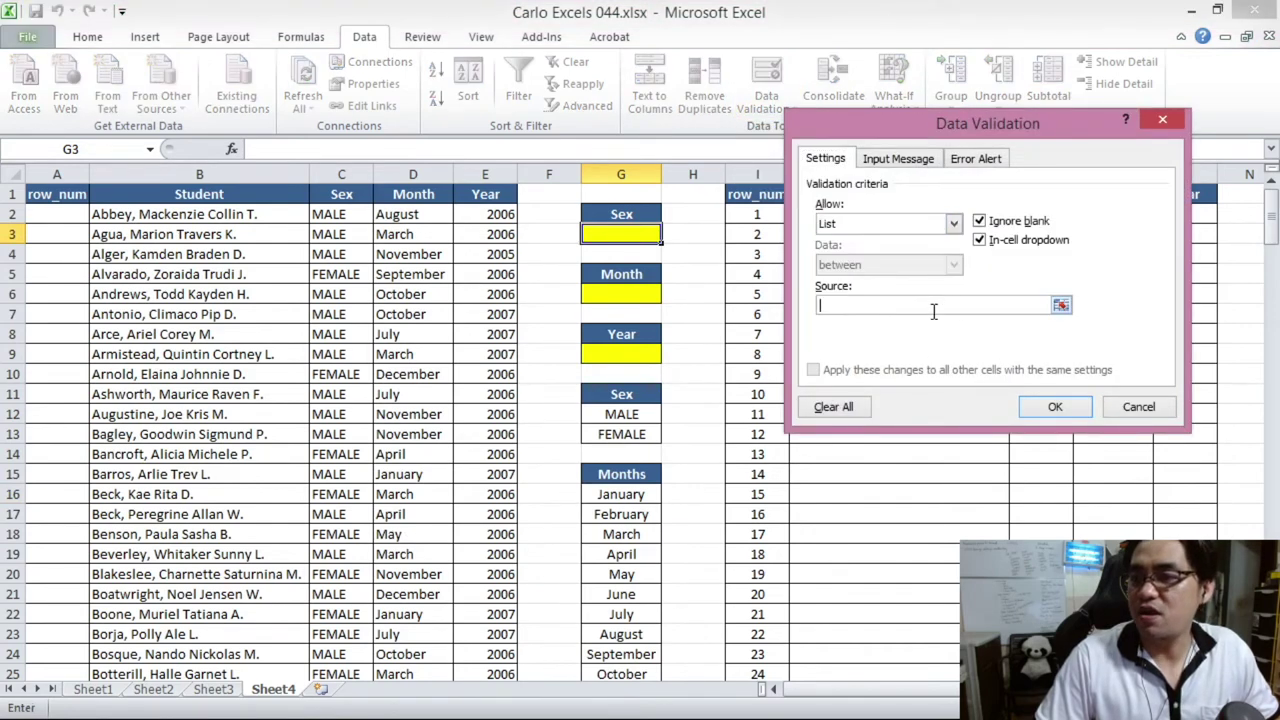
drag(648, 418, 645, 436)
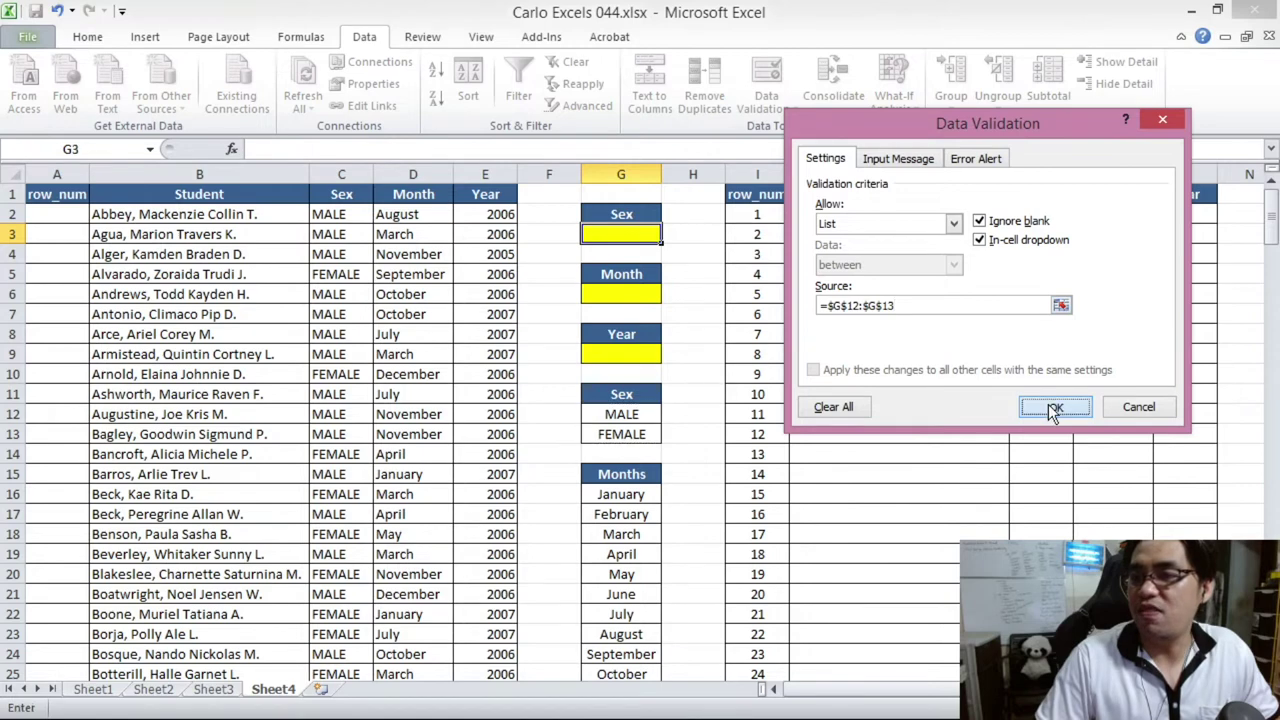
click(1052, 406)
- Add a list data validation to the Month cell G6, using the month names in G16:G27 as source
click(656, 294)
click(772, 102)
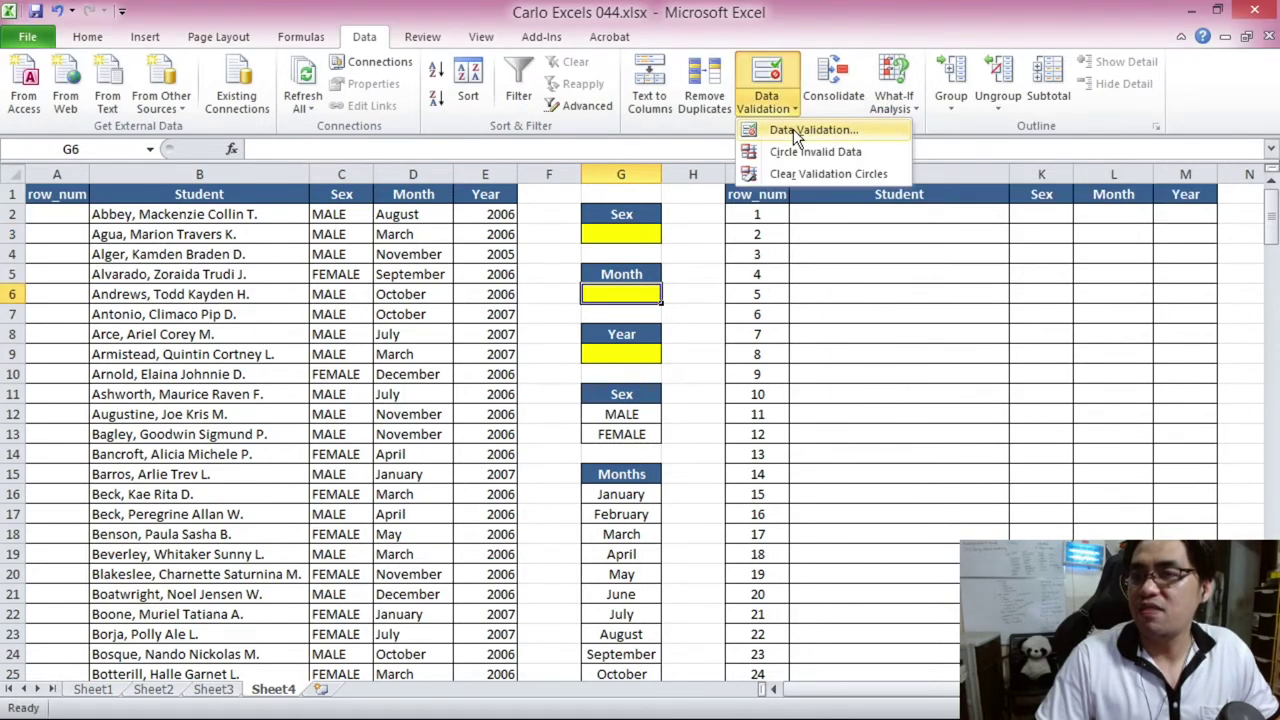
click(793, 129)
click(850, 223)
click(851, 278)
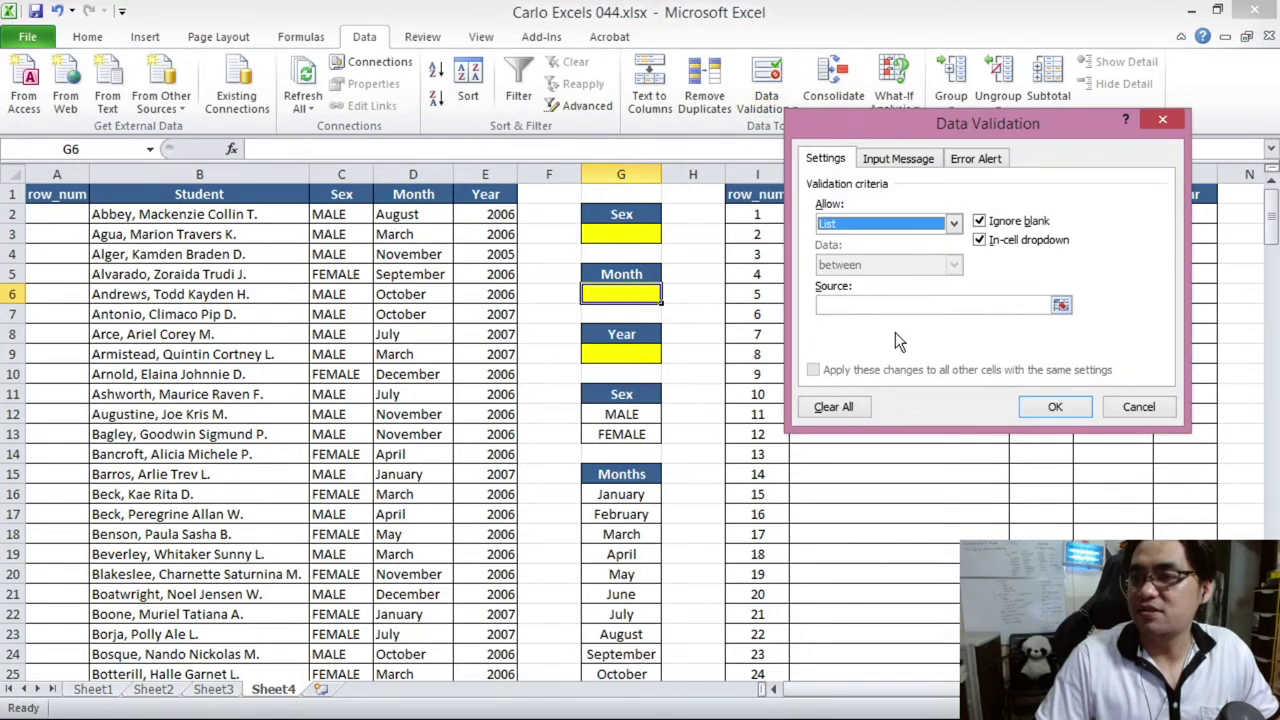
scroll(620, 430, down, 3)
drag(609, 314, 621, 534)
click(1055, 406)
- Add a list data validation to the Year cell G9 with source =$G$30:$G$32
scroll(678, 349, up, 3)
click(640, 354)
click(789, 105)
click(840, 128)
click(868, 225)
click(860, 278)
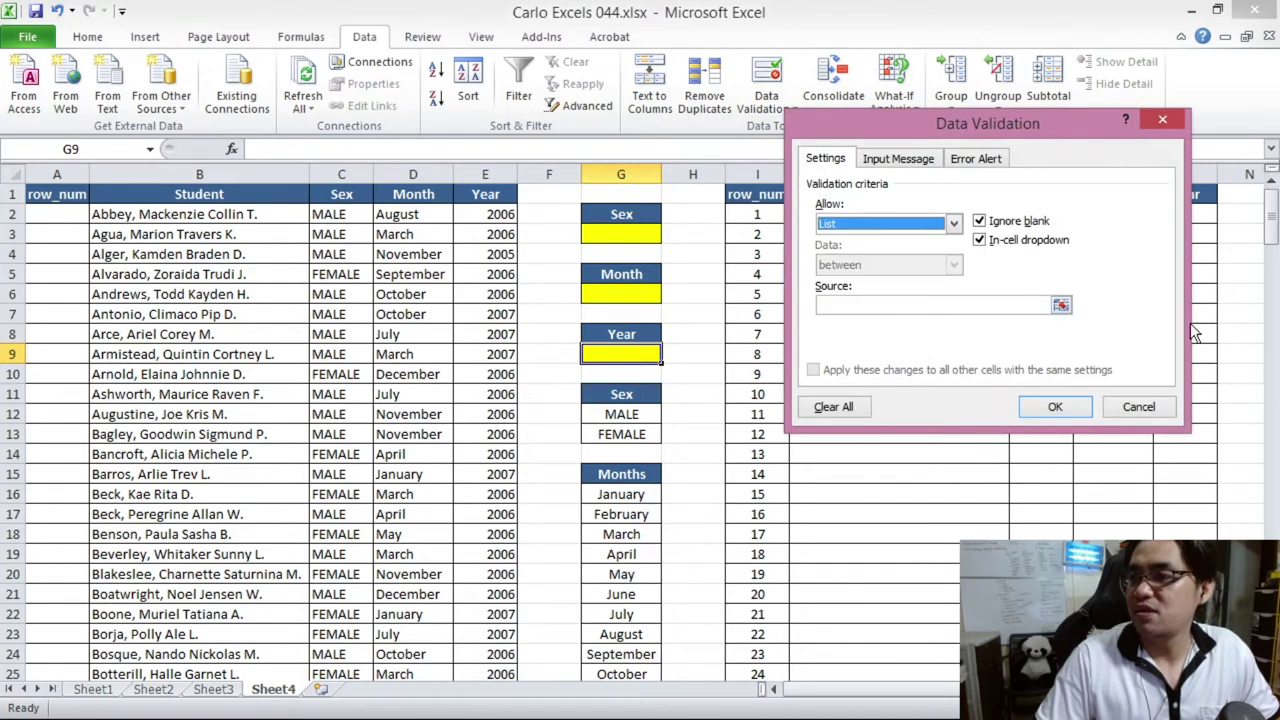
click(1060, 305)
click(620, 452)
scroll(625, 445, down, 5)
drag(633, 470, 651, 523)
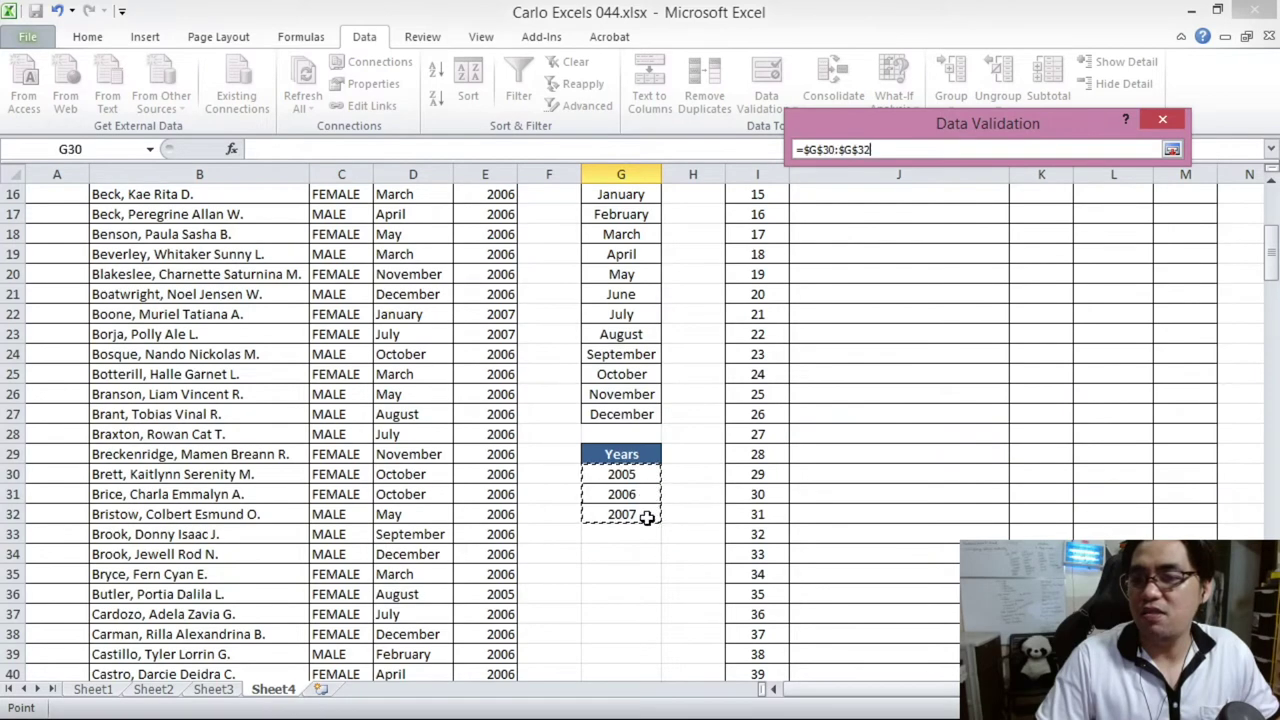
click(1172, 149)
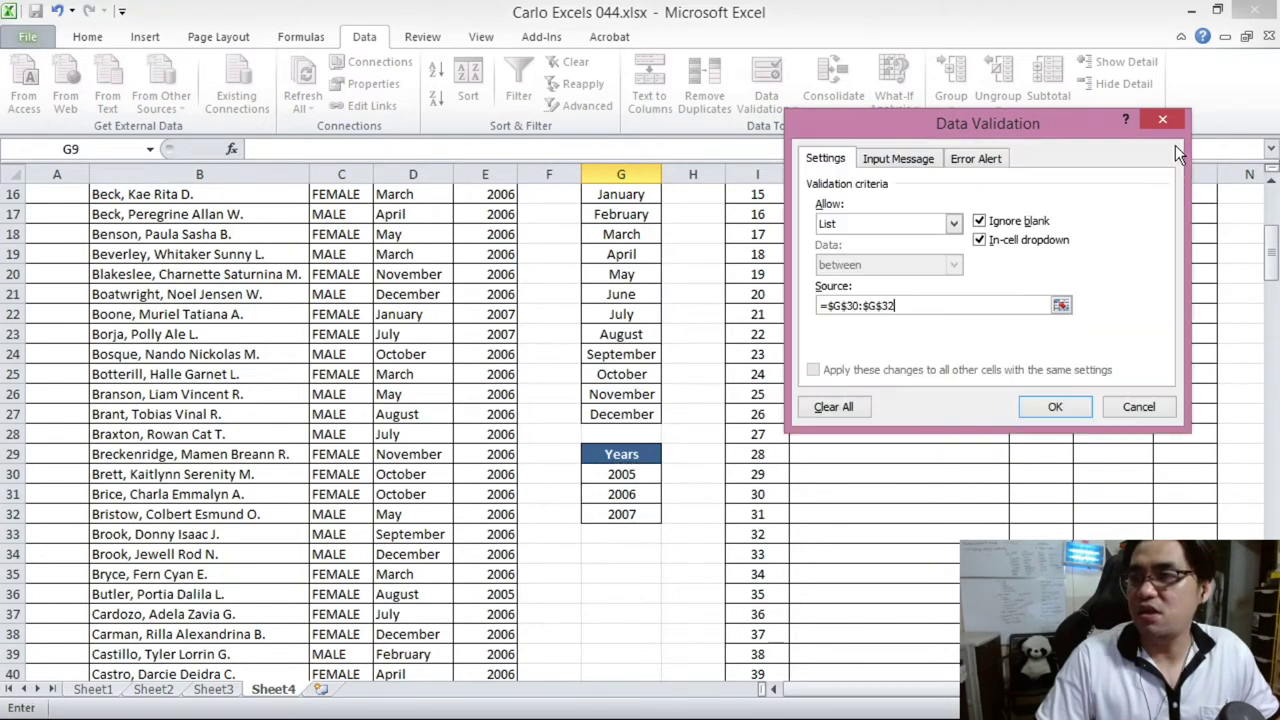
click(1055, 406)
- Check the choices offered by the Sex, Month and Year dropdown lists in G3, G6 and G9 without selecting any
click(643, 235)
click(670, 234)
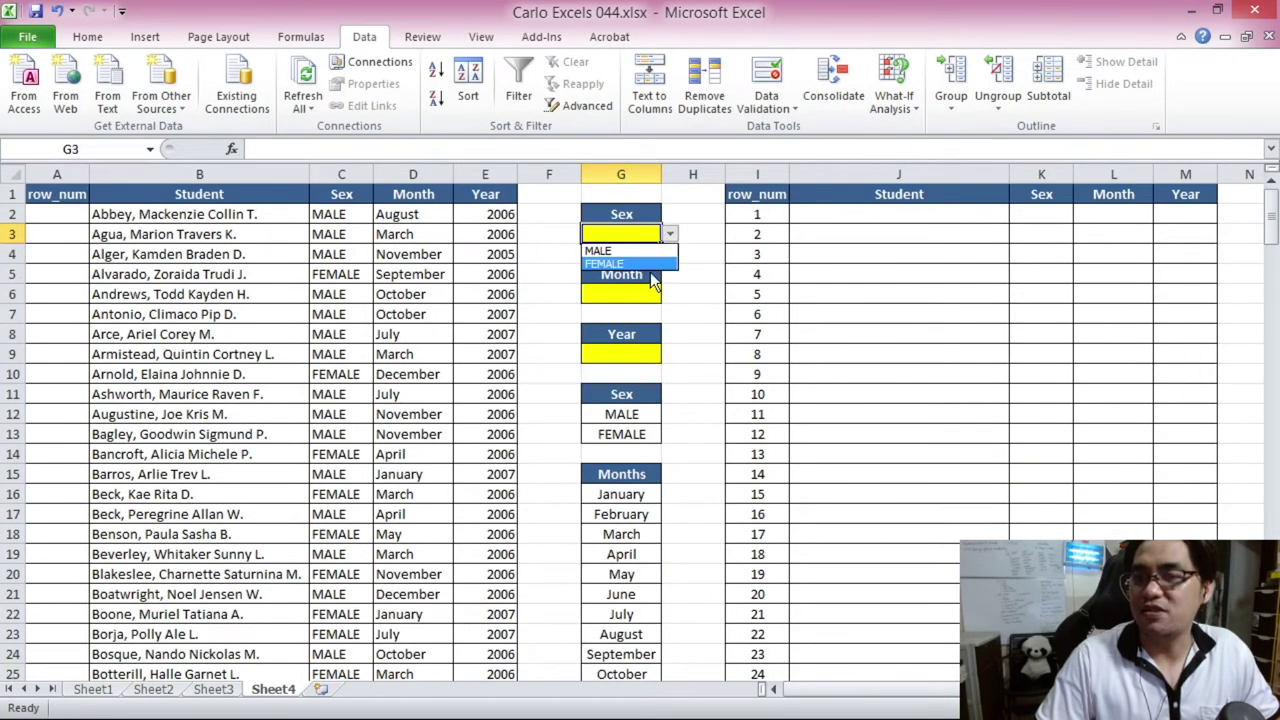
click(611, 286)
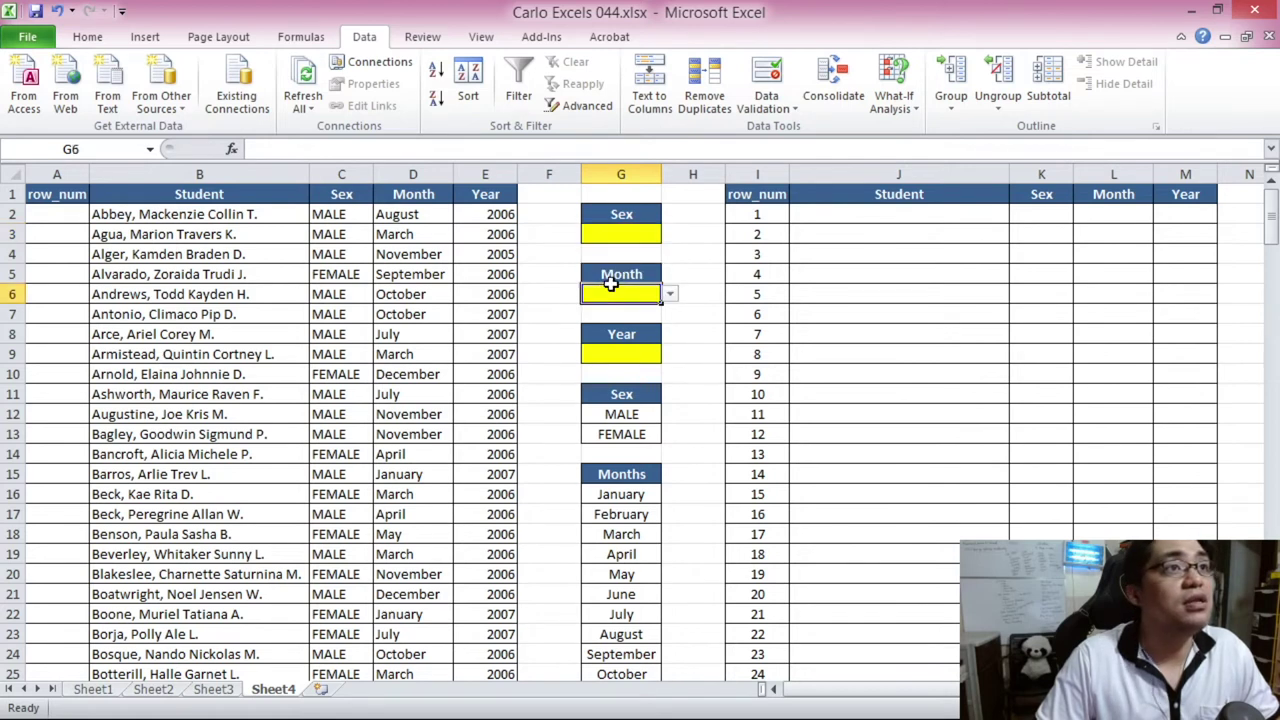
click(669, 294)
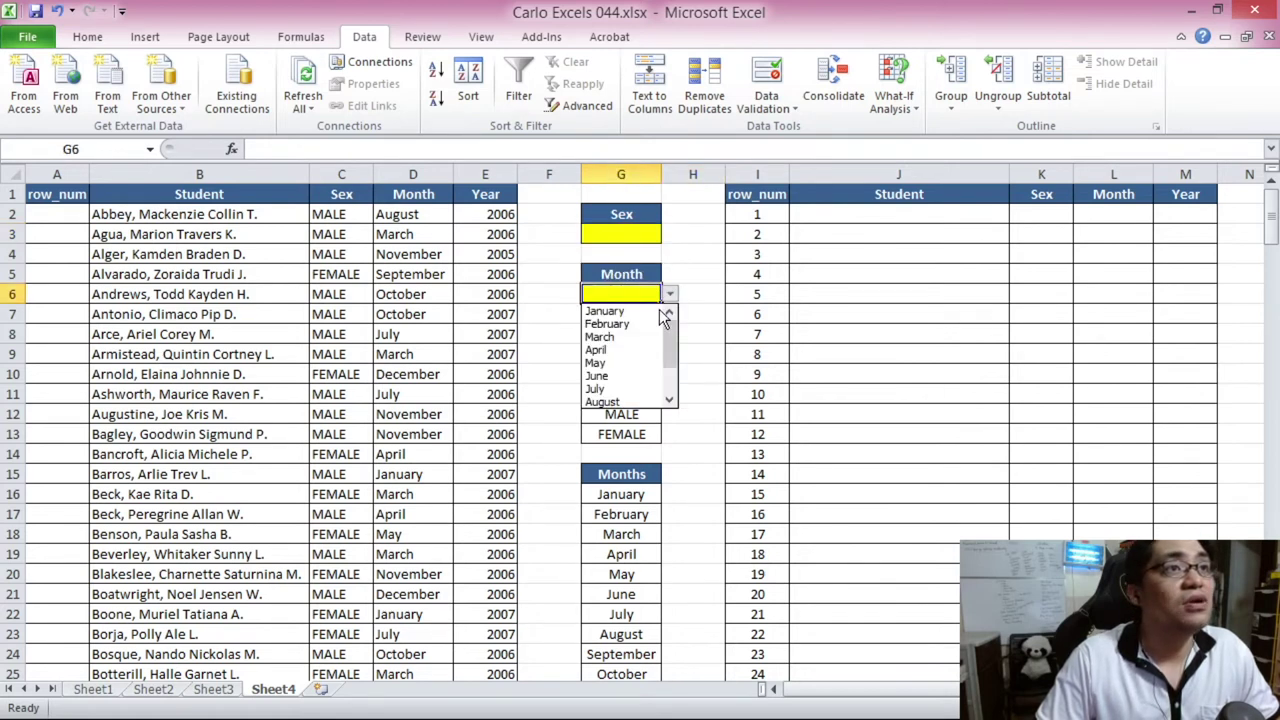
key(Escape)
click(621, 348)
click(669, 354)
key(Escape)
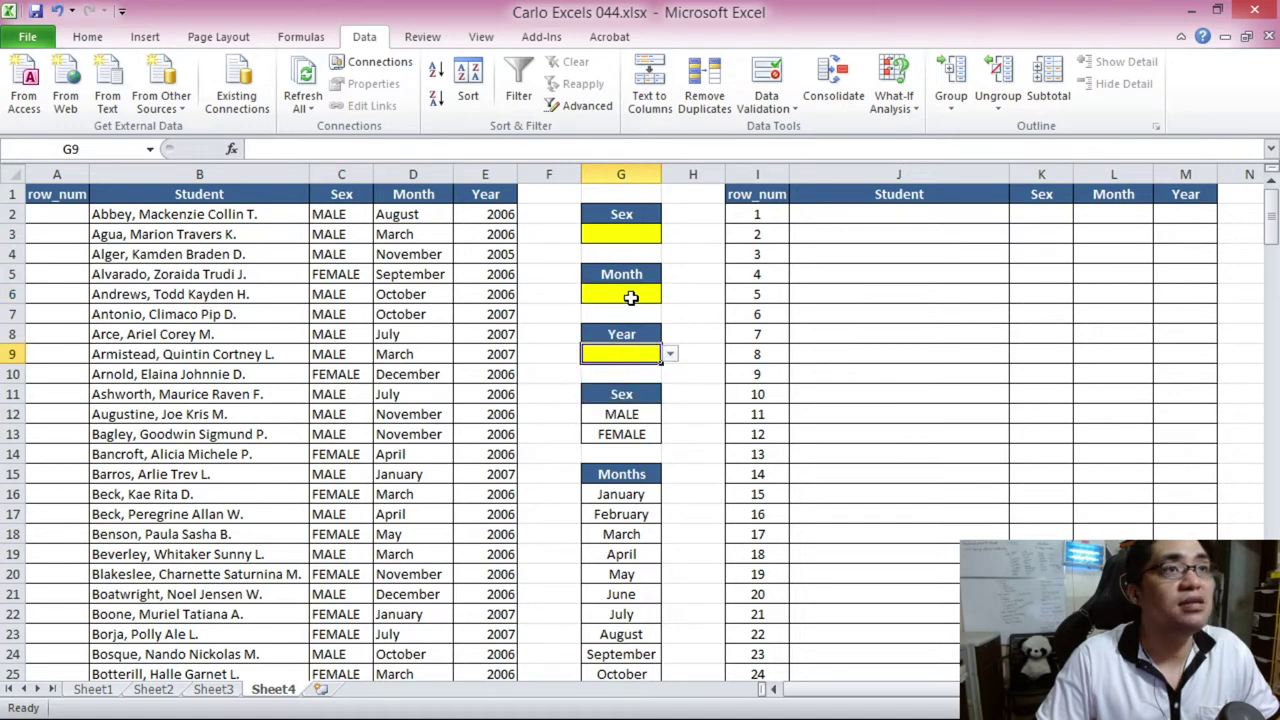
- Start a row_num formula in A2 with IF and AND, testing whether the student's sex matches the criterion, C2=G3
click(62, 207)
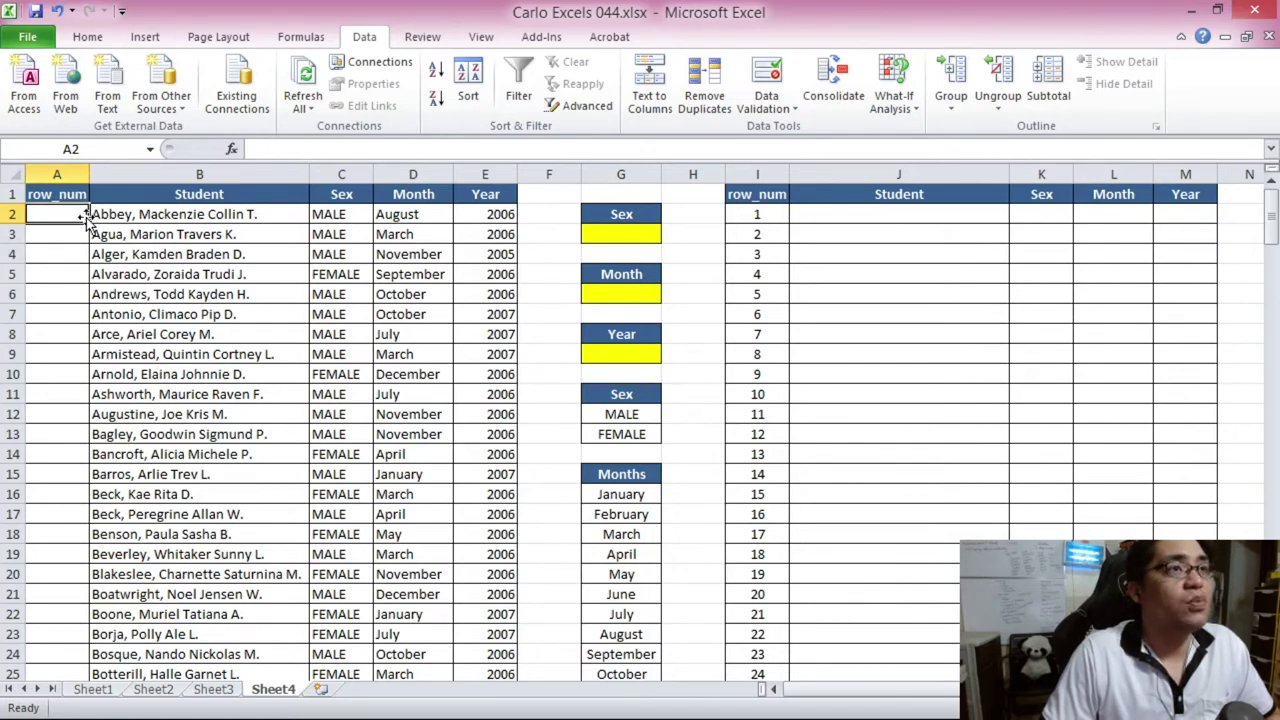
ctrl+scroll(86, 220, up, 3)
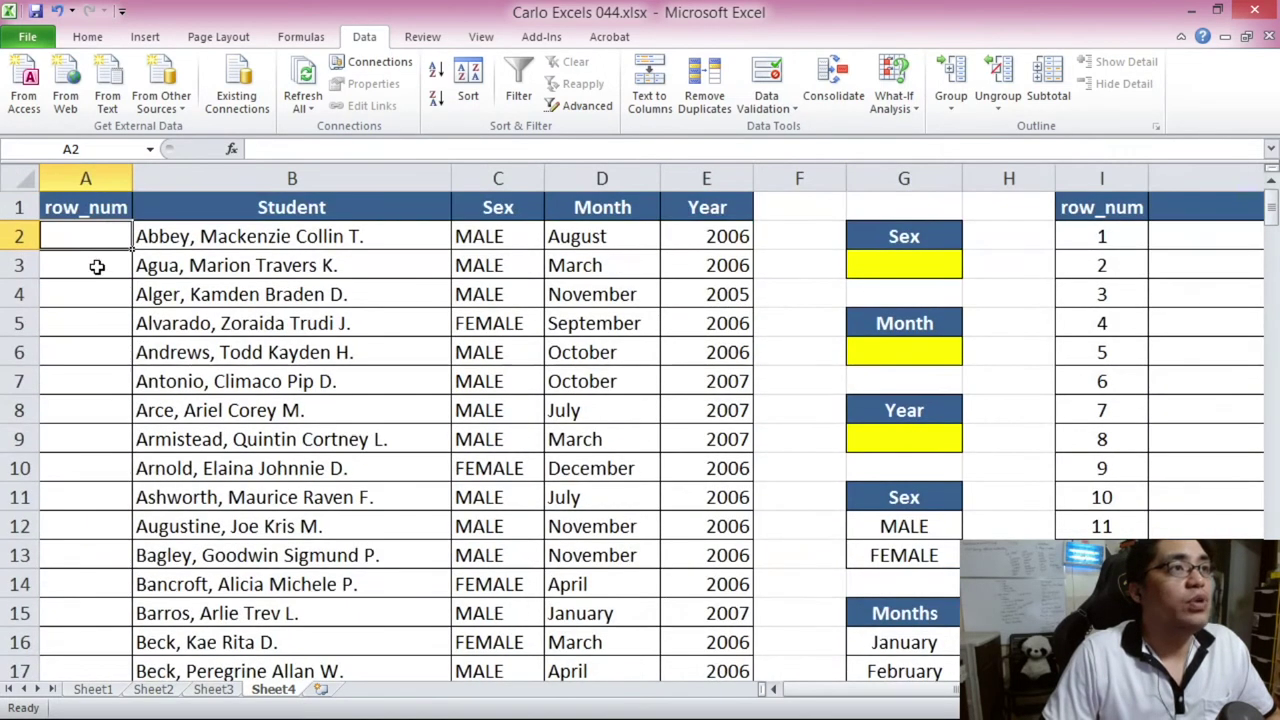
text(=if)
key(Tab)
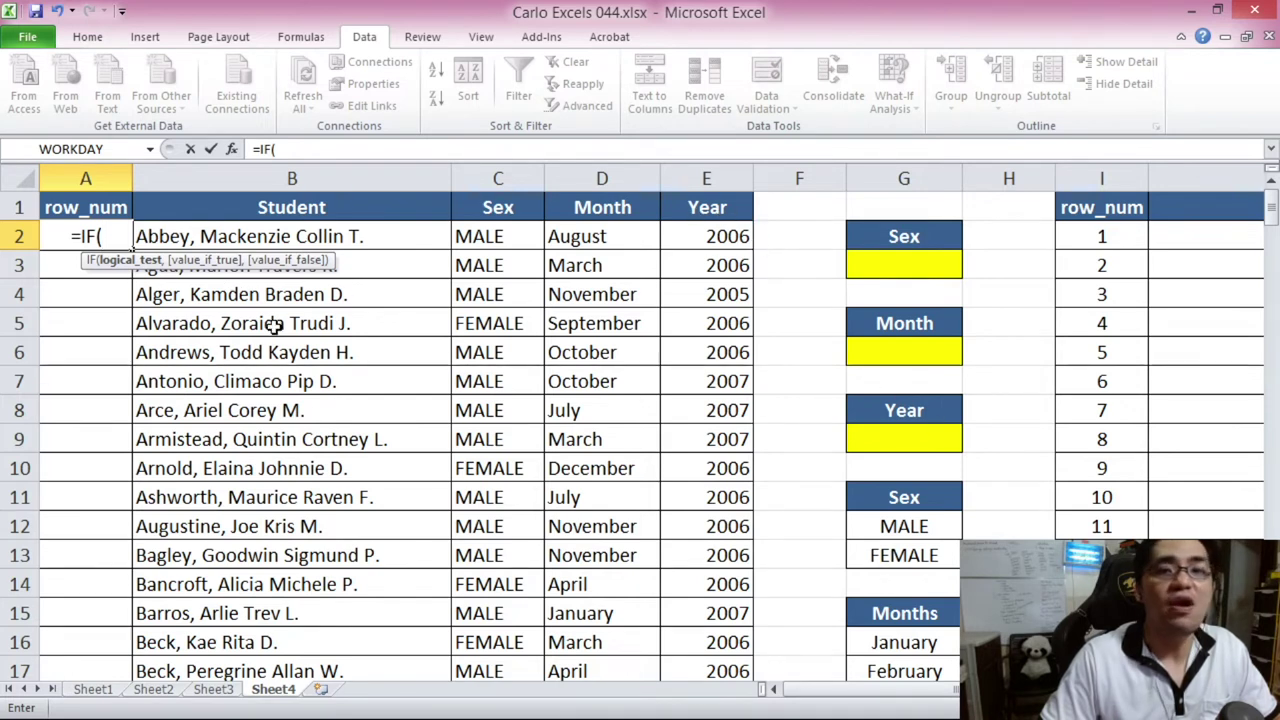
click(310, 148)
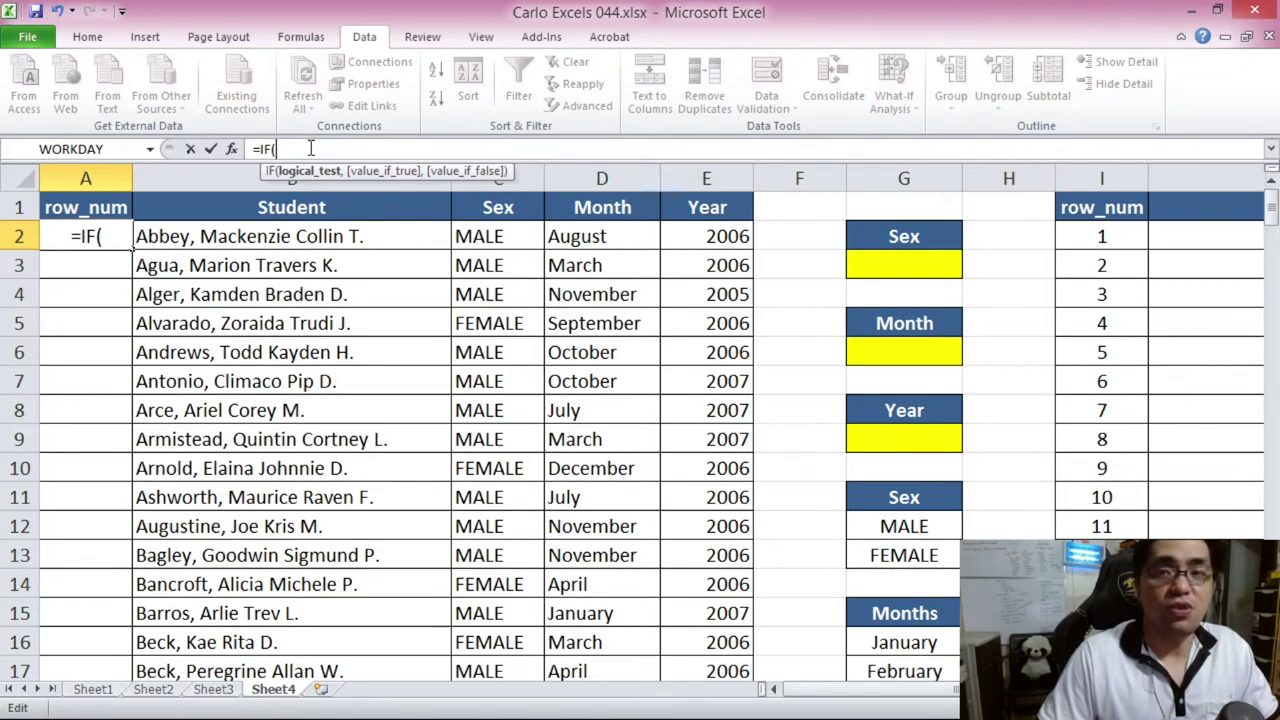
text(AND()
click(499, 242)
text(=)
click(886, 265)
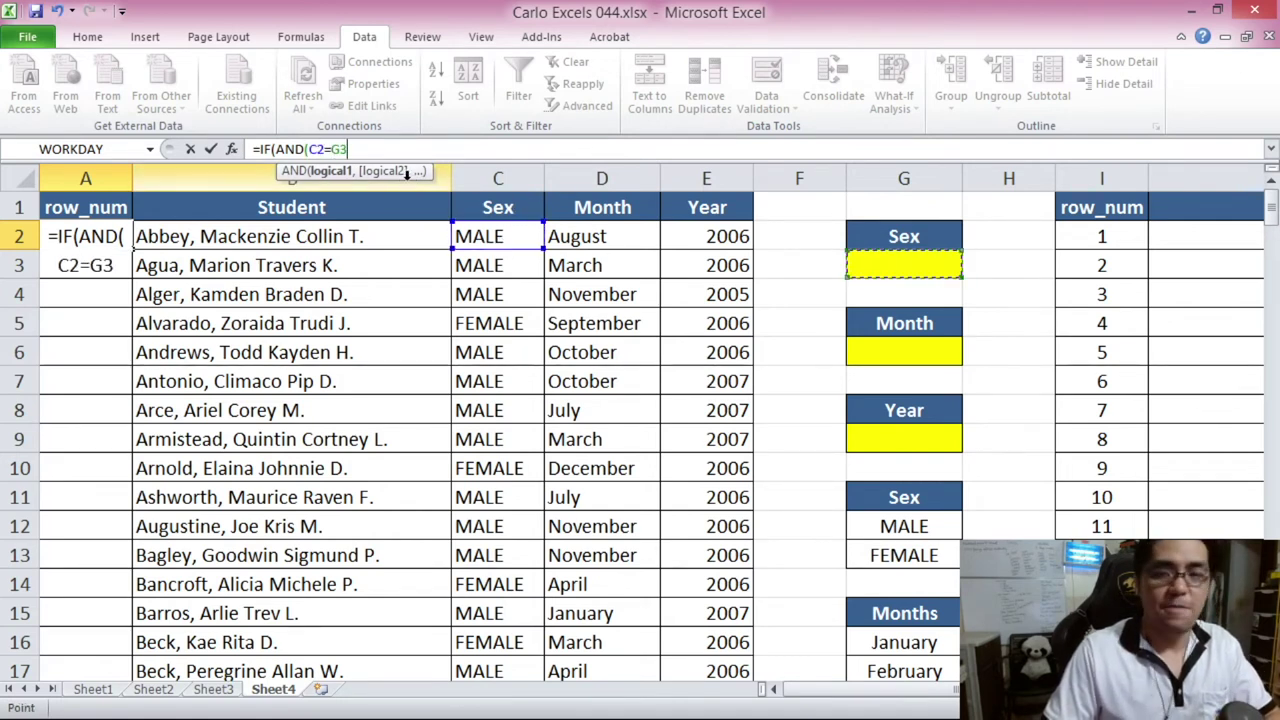
- Add the month test D2=G6 and the year test E2=G9 to the AND condition in A2
text(,)
click(605, 235)
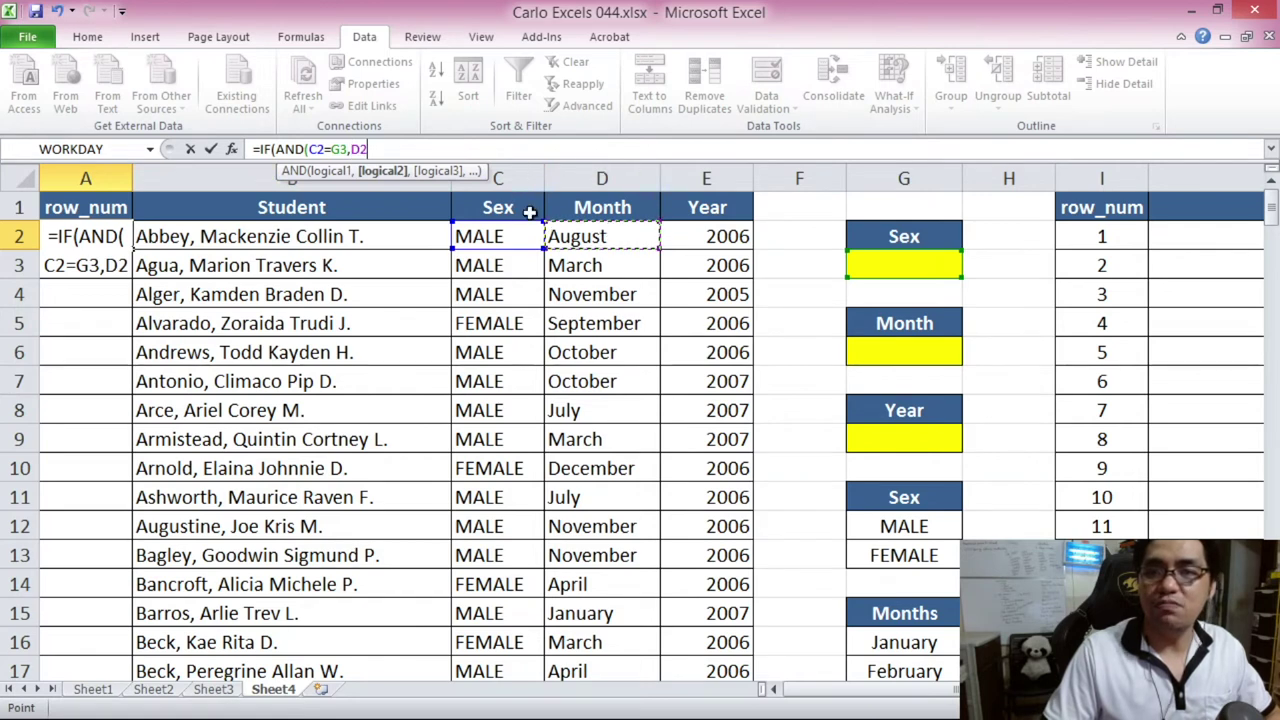
text(=)
click(900, 351)
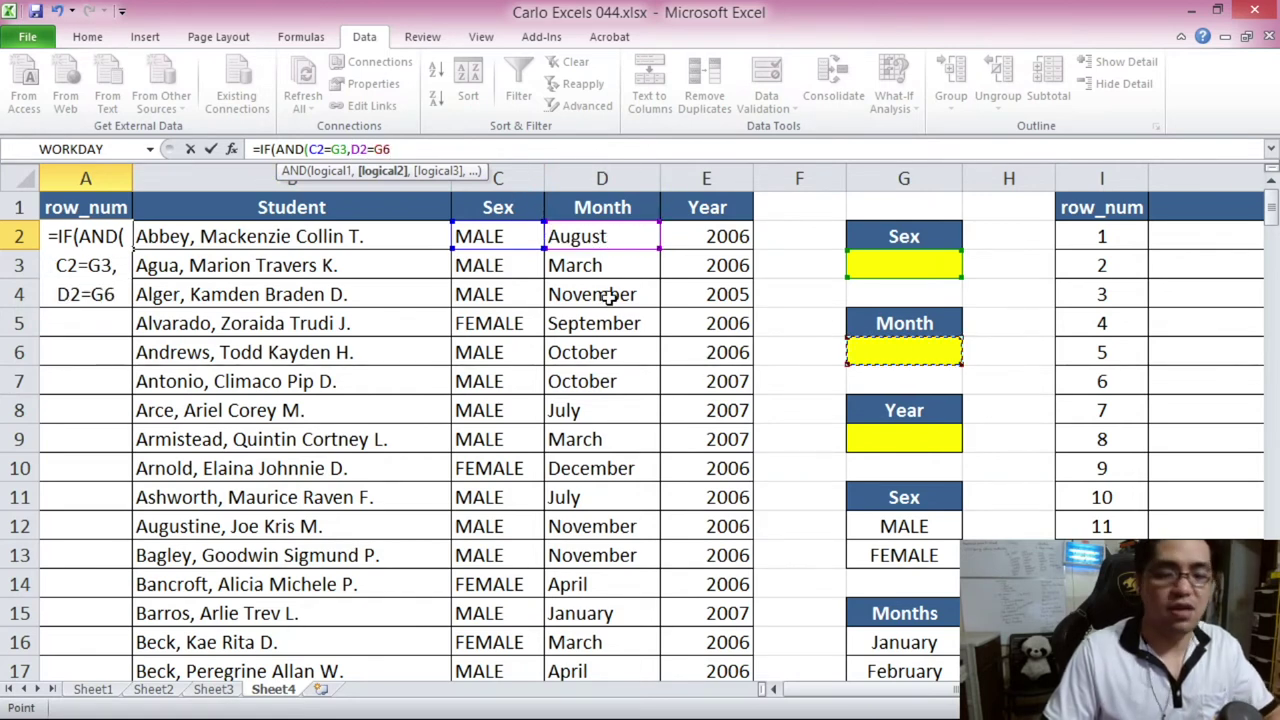
text(,)
click(725, 238)
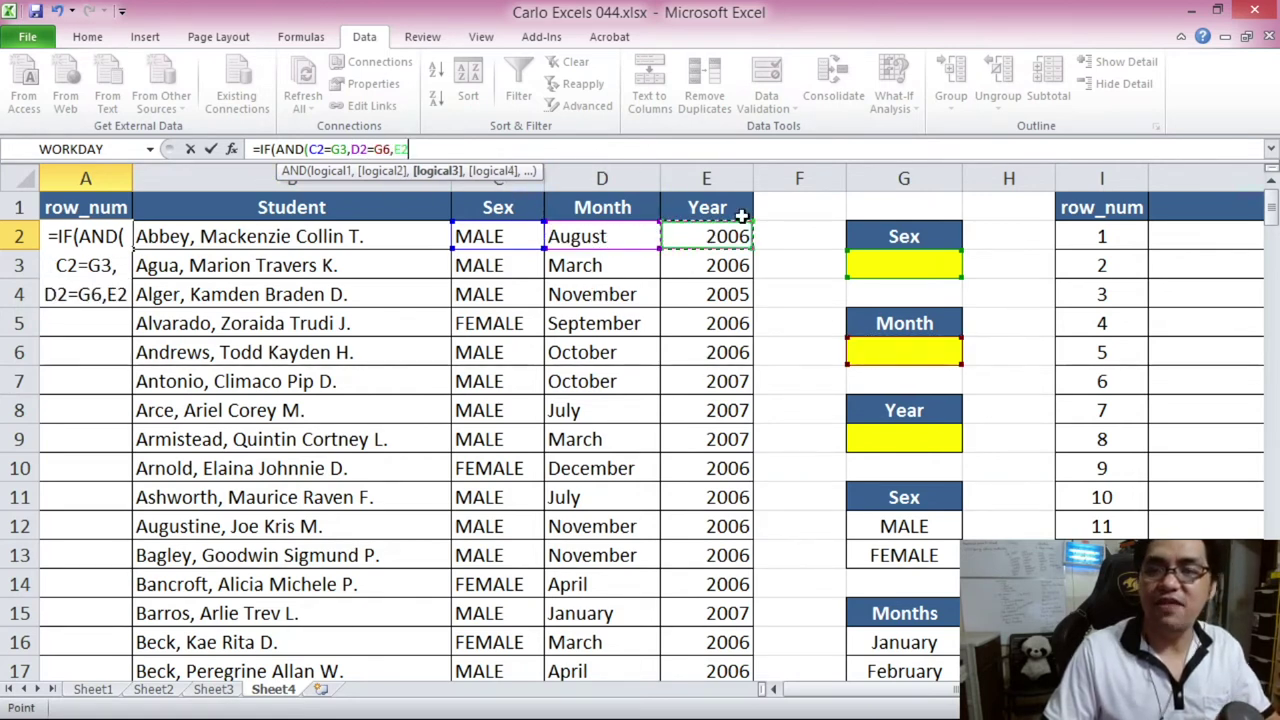
text(=)
click(918, 437)
- Complete the A2 formula as =IF(AND(C2=G3,D2=G6,E2=G9),1,0)
text(,)
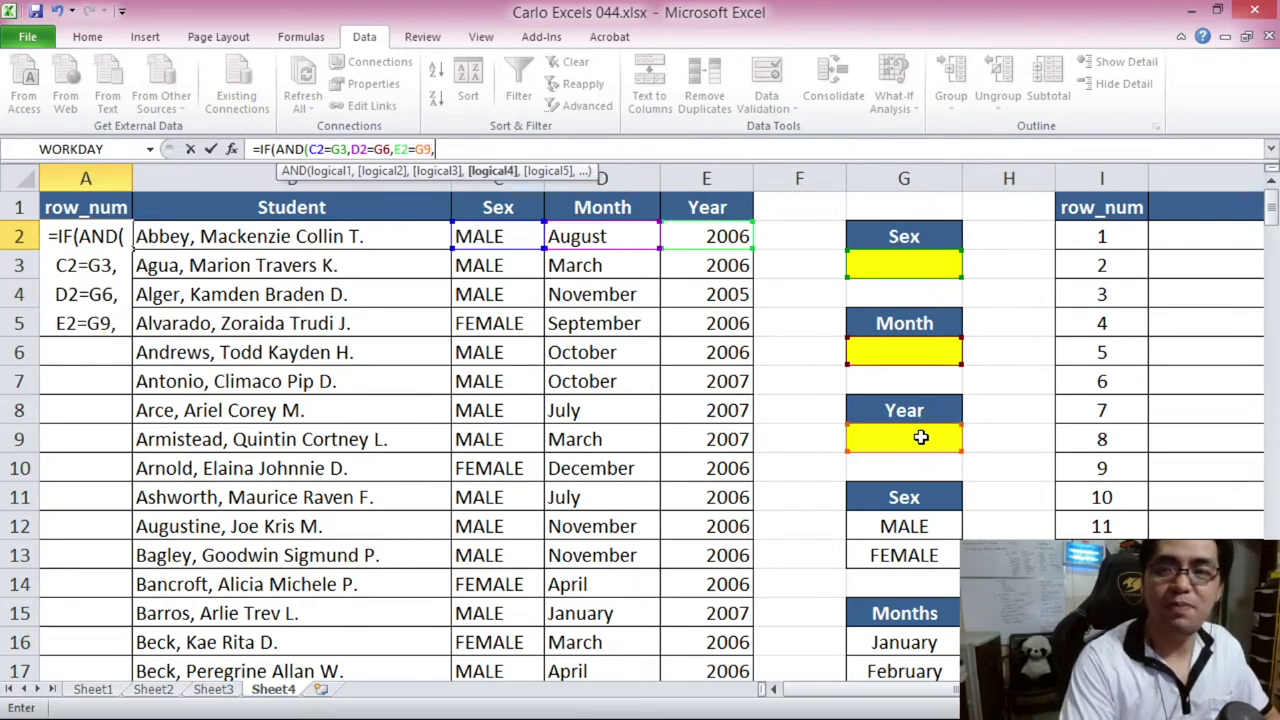
text(1,)
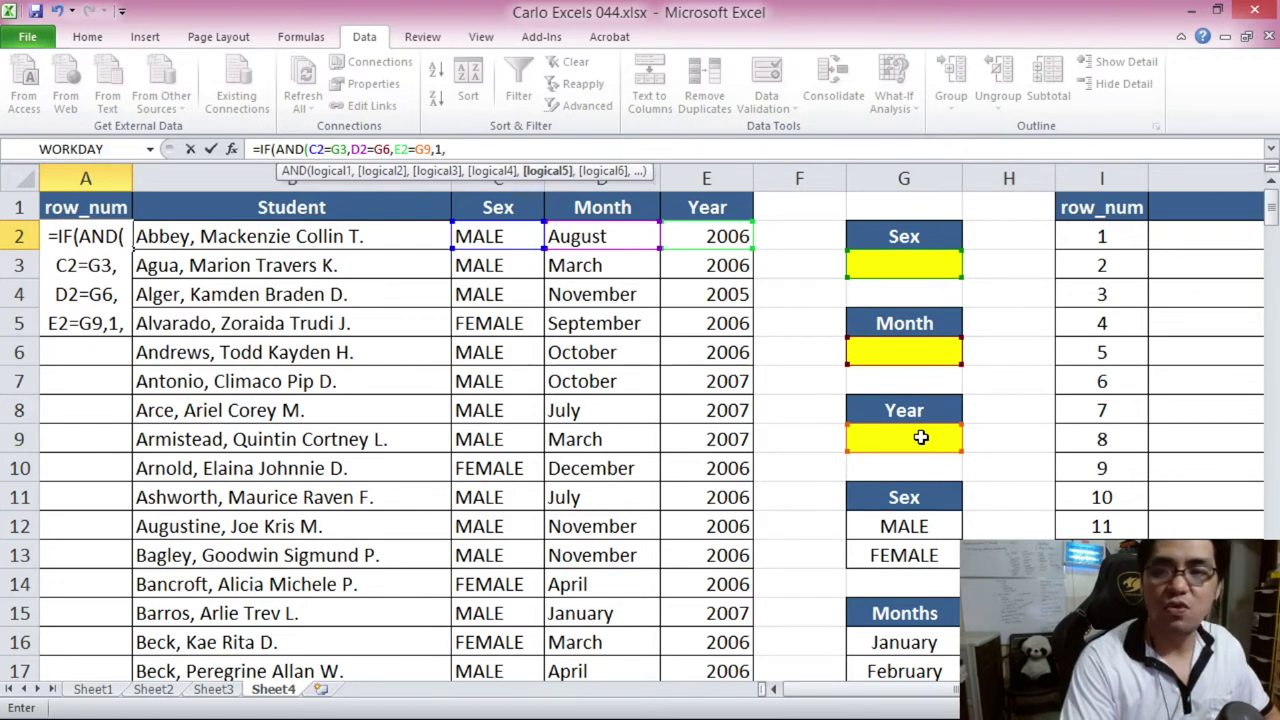
text(0))
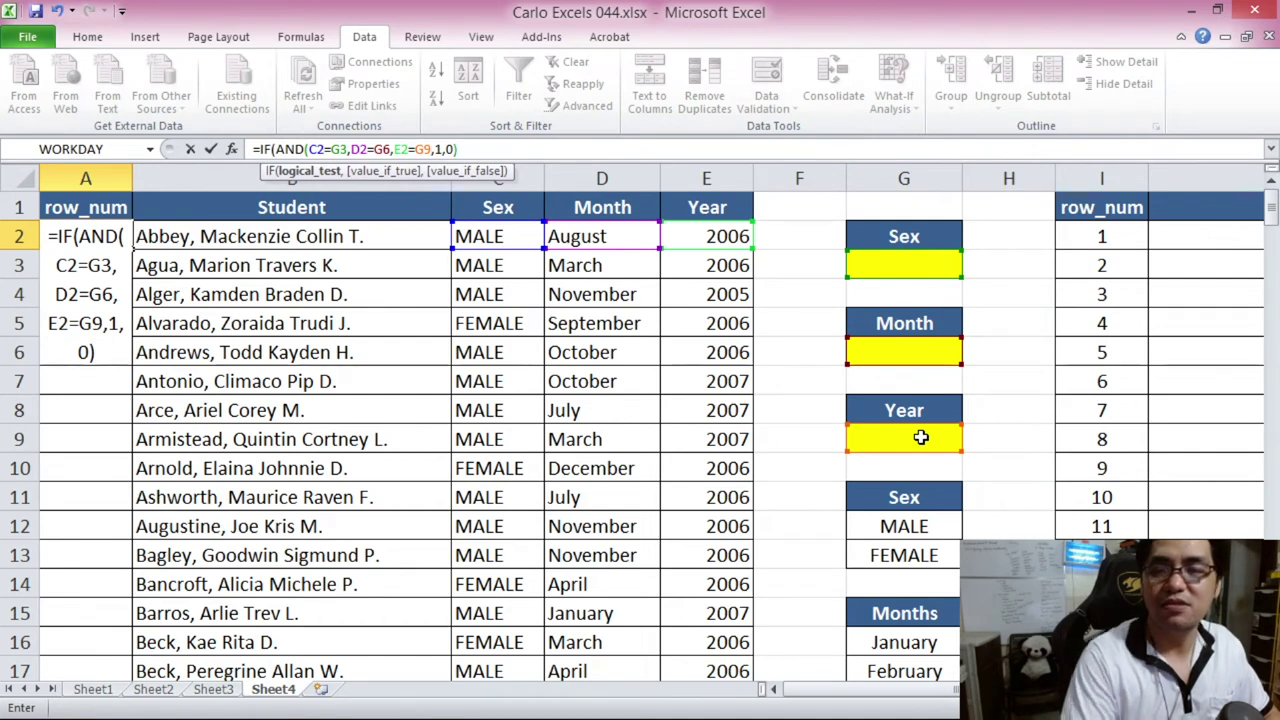
click(436, 149)
text())
click(466, 149)
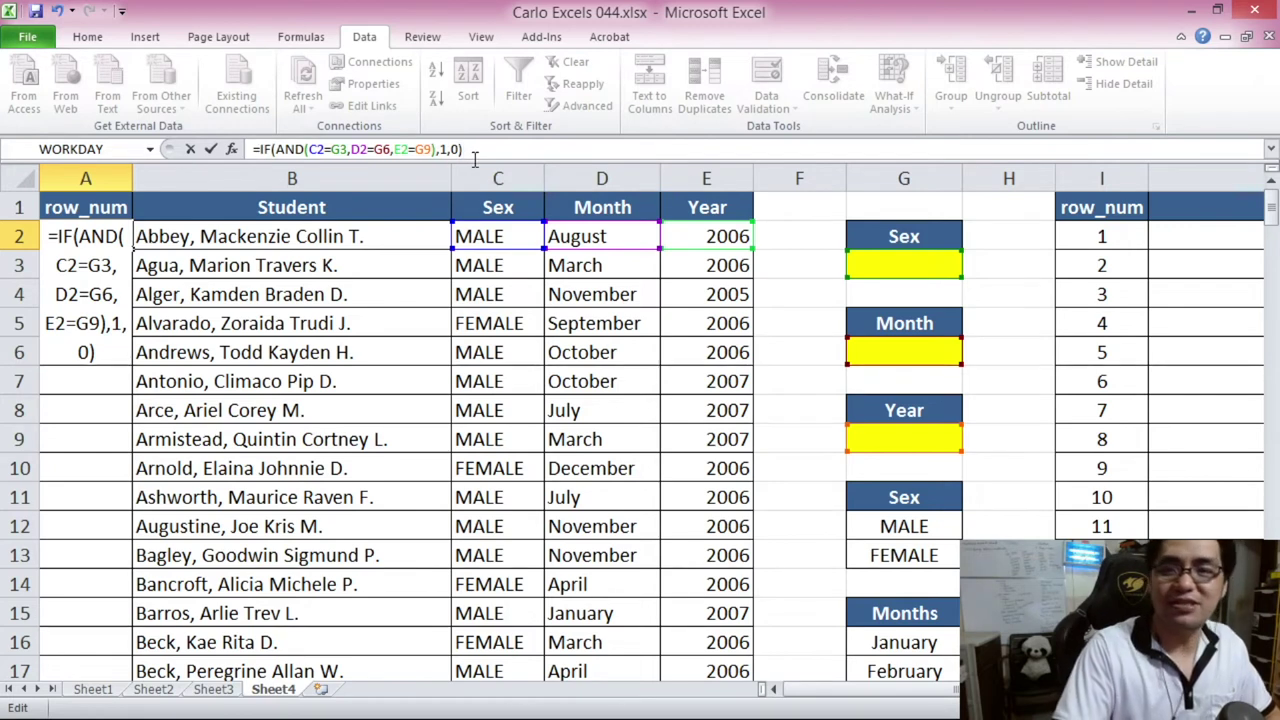
key(Return)
- Start the row_num formula in A3 with IF and AND, using the sex test C3=G3
text(=)
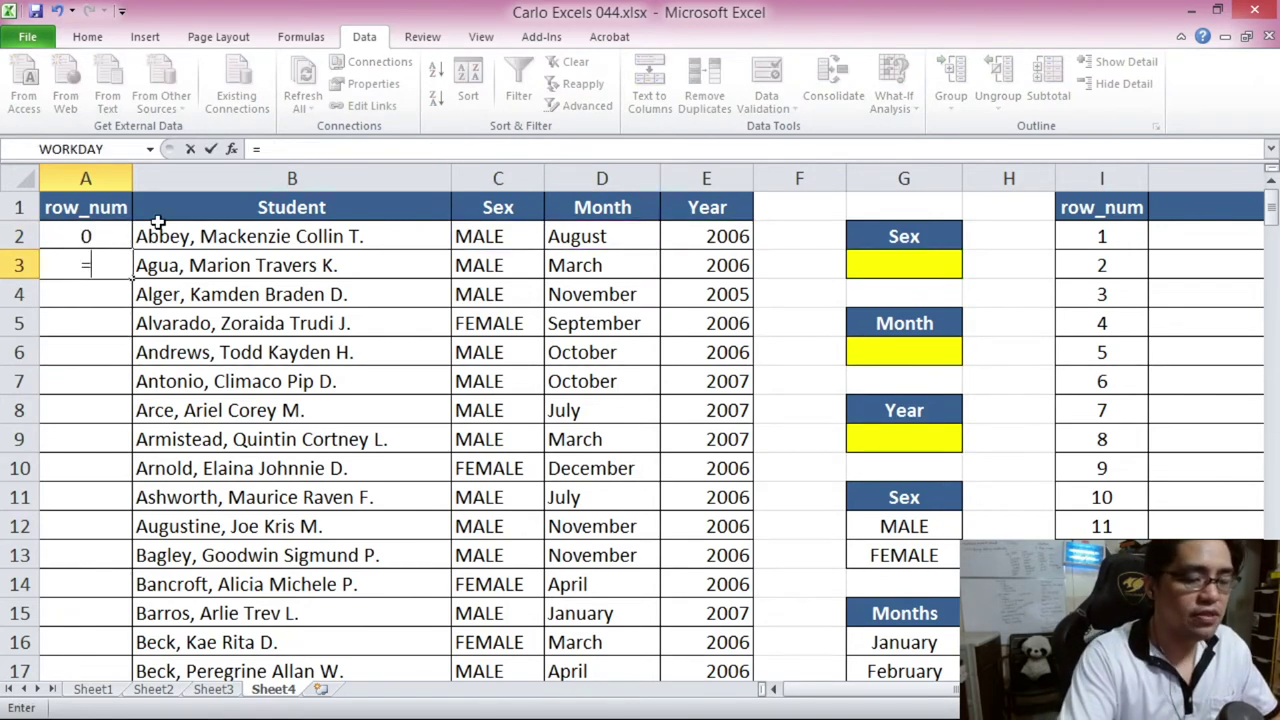
text(IF(AND()
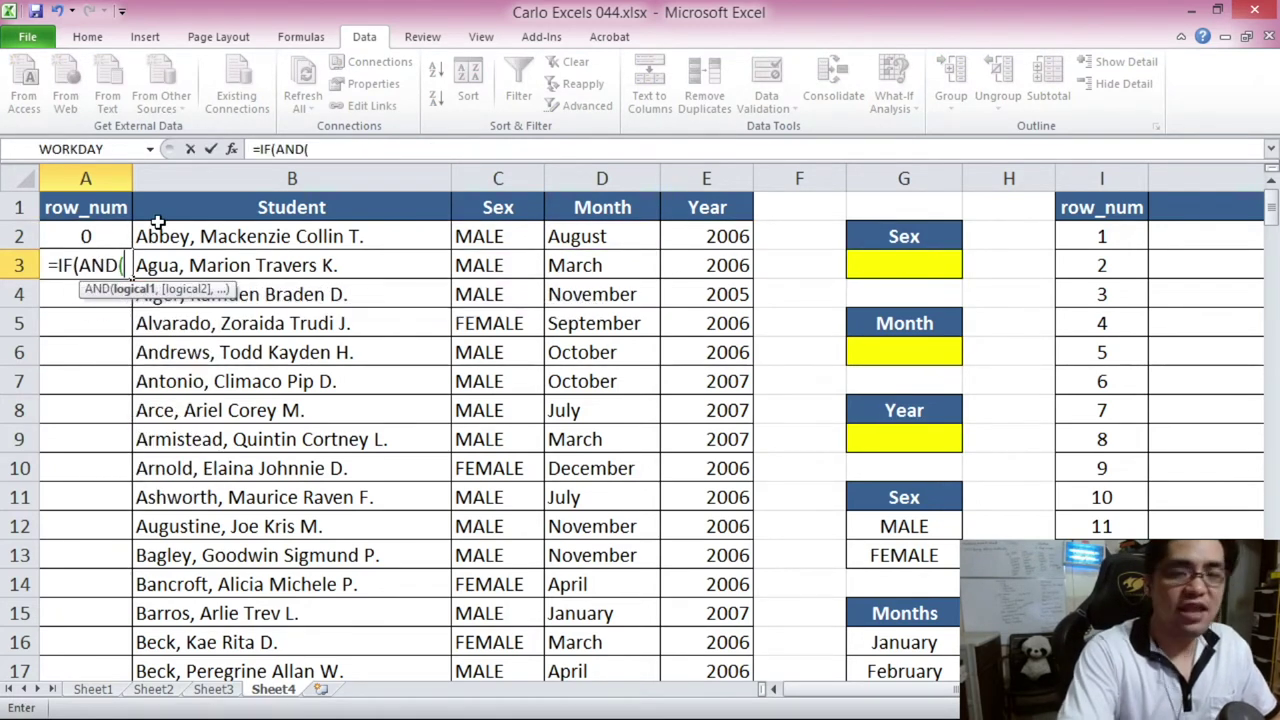
click(503, 276)
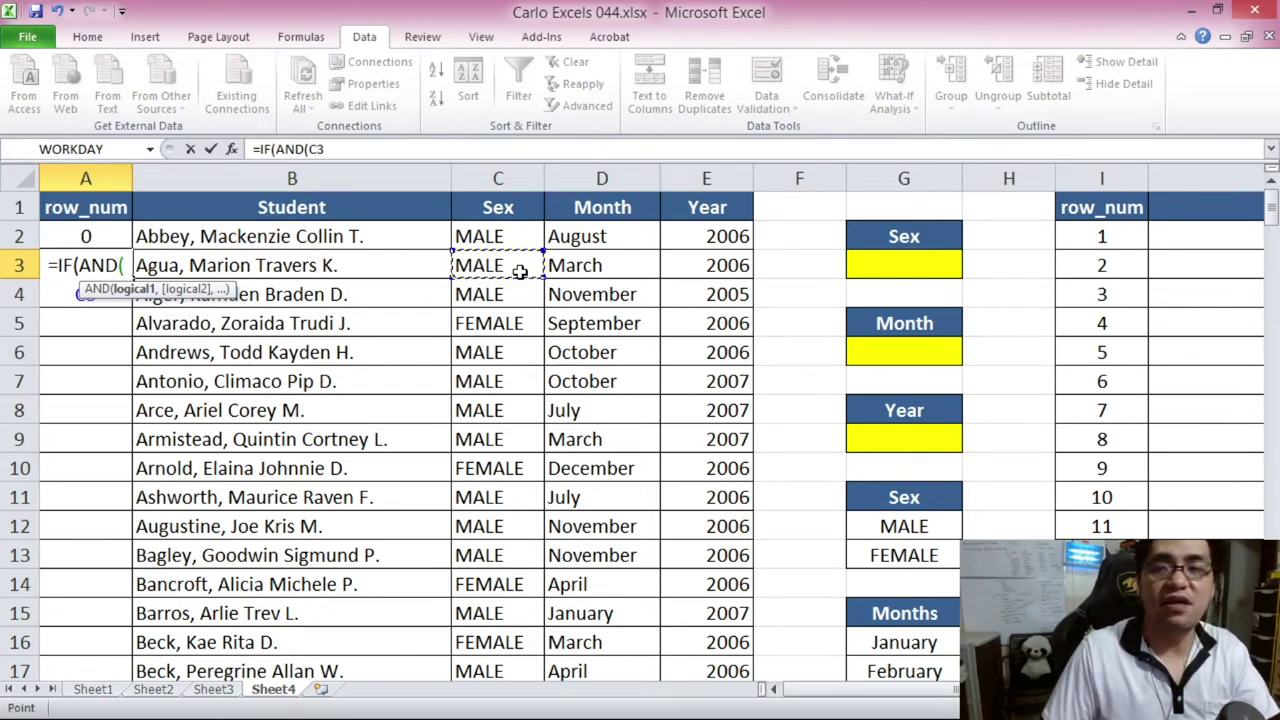
text(=)
click(878, 268)
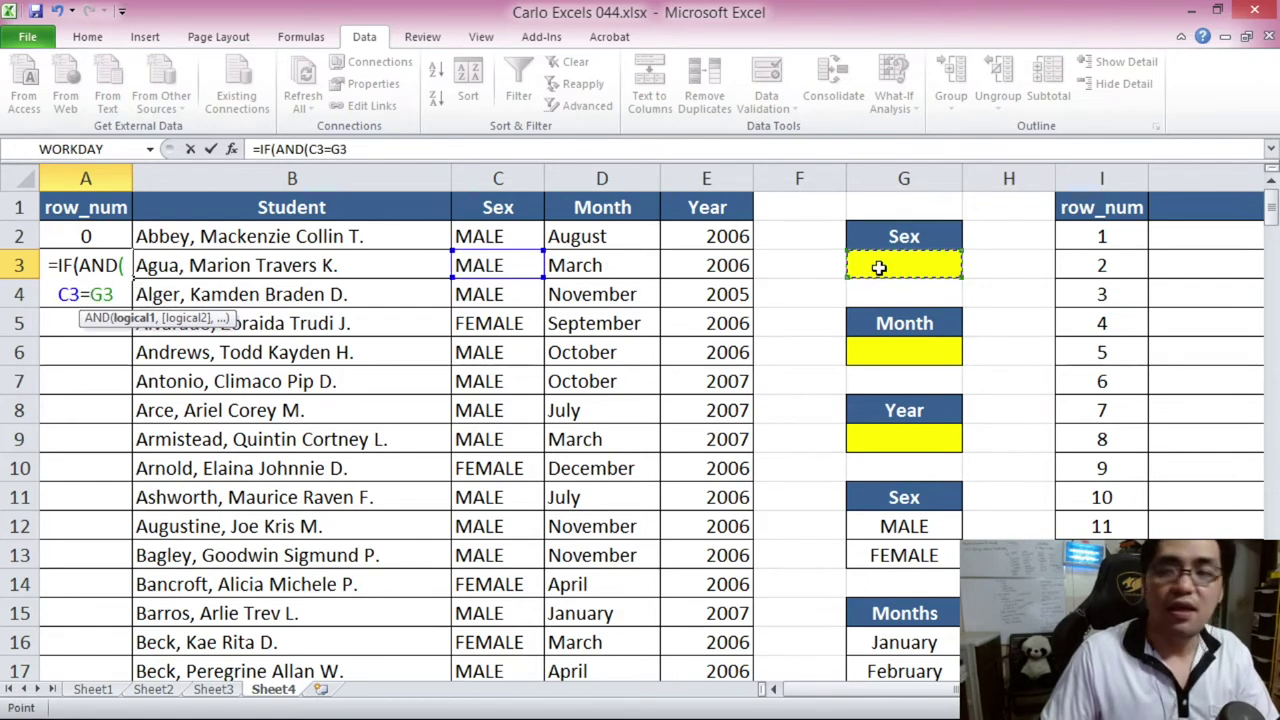
- Add the month test D3=G6 and the year test E3=G9 in A3, closing the AND condition
text(,)
click(582, 265)
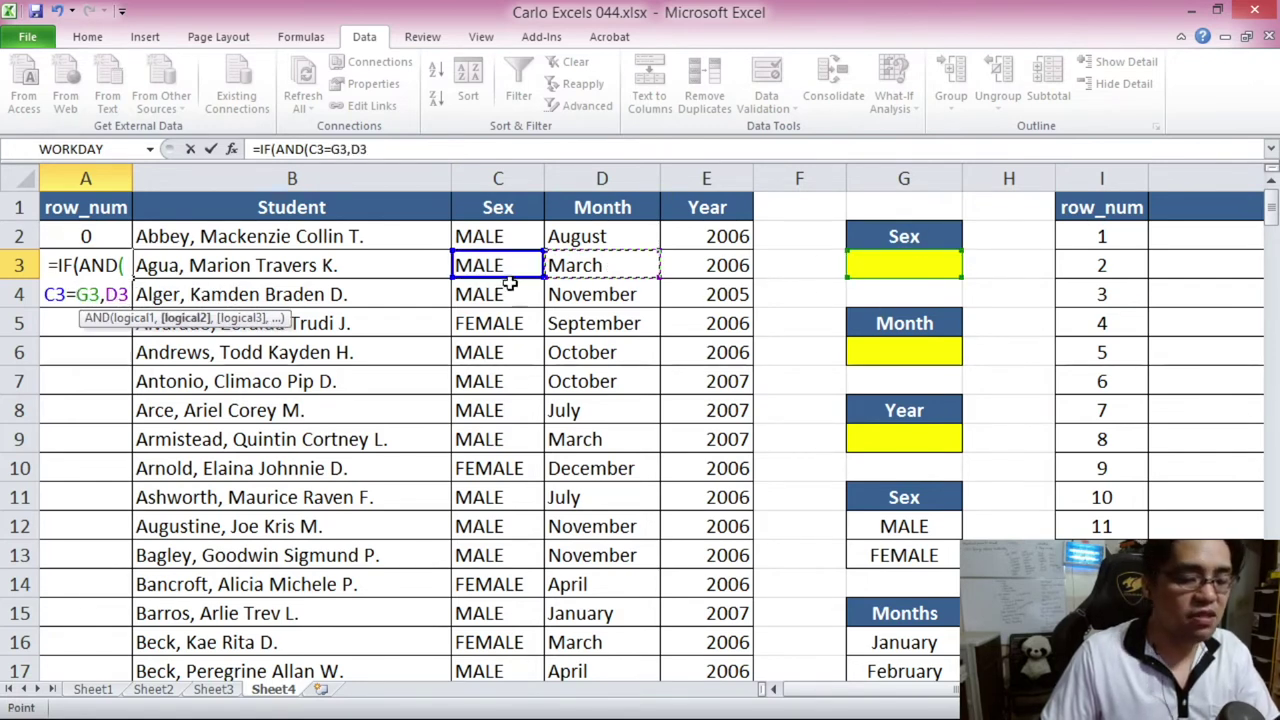
text(=)
click(889, 350)
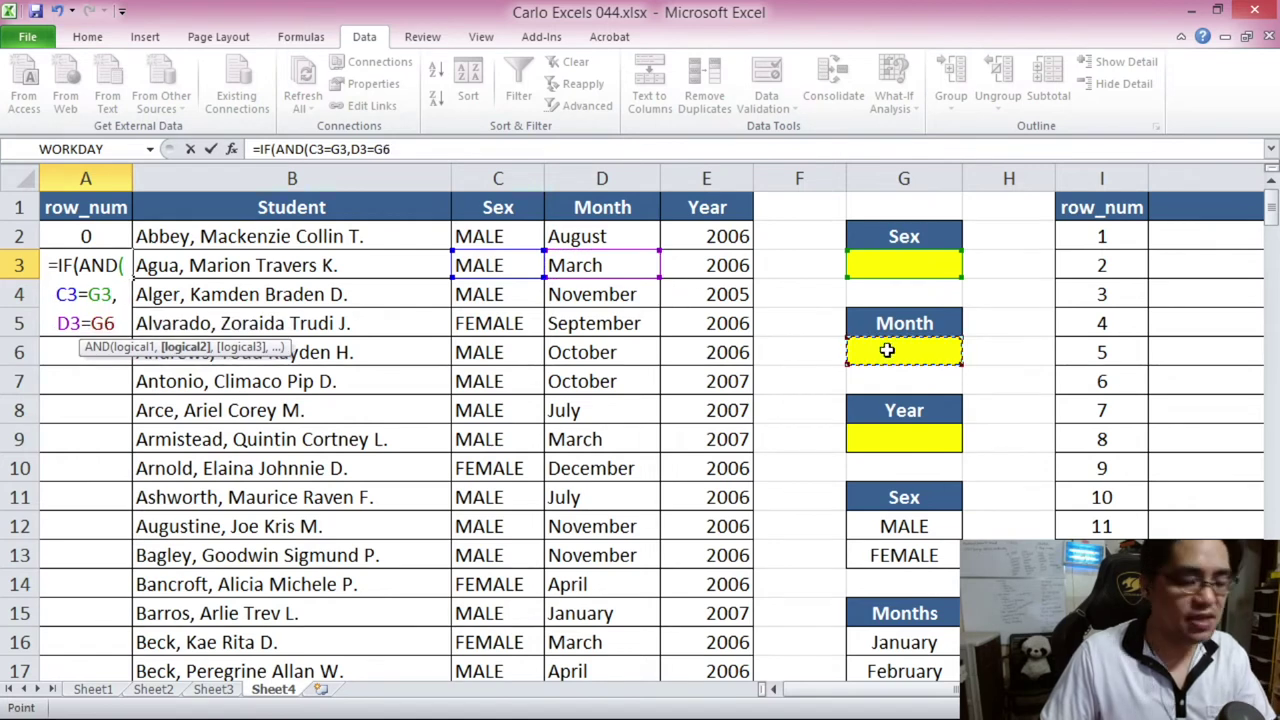
text(,)
click(730, 262)
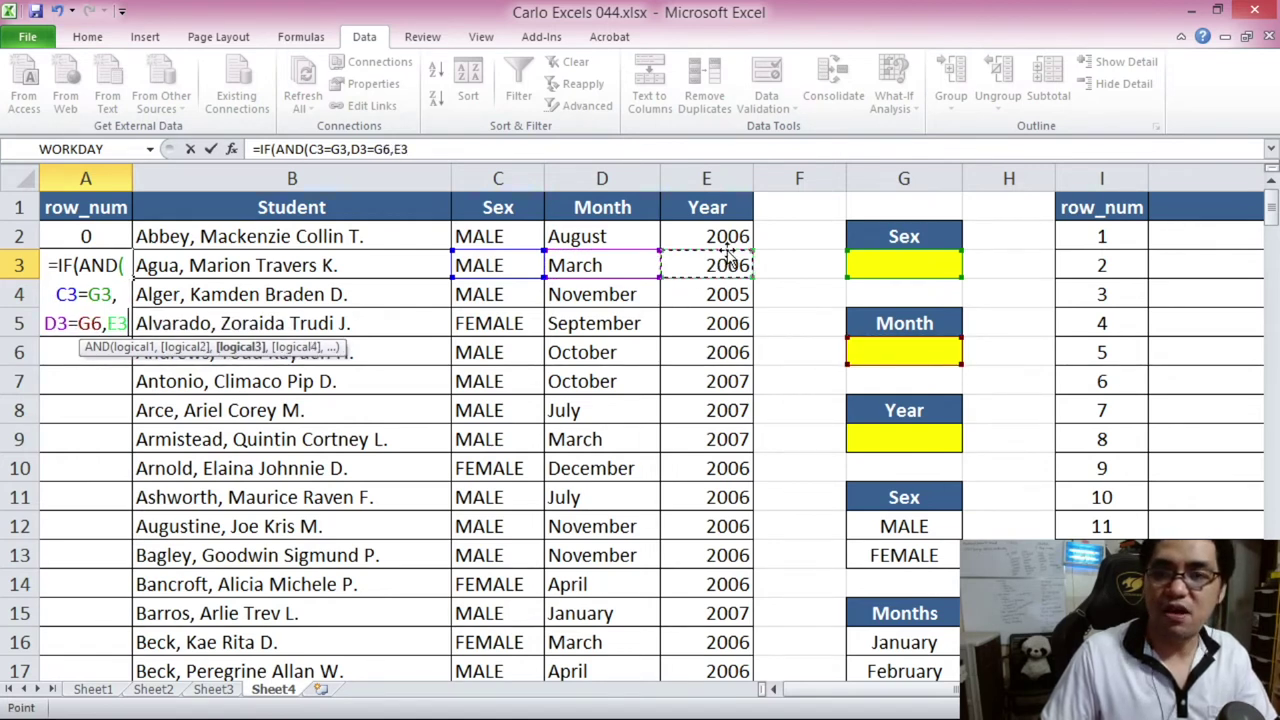
text(=)
click(906, 441)
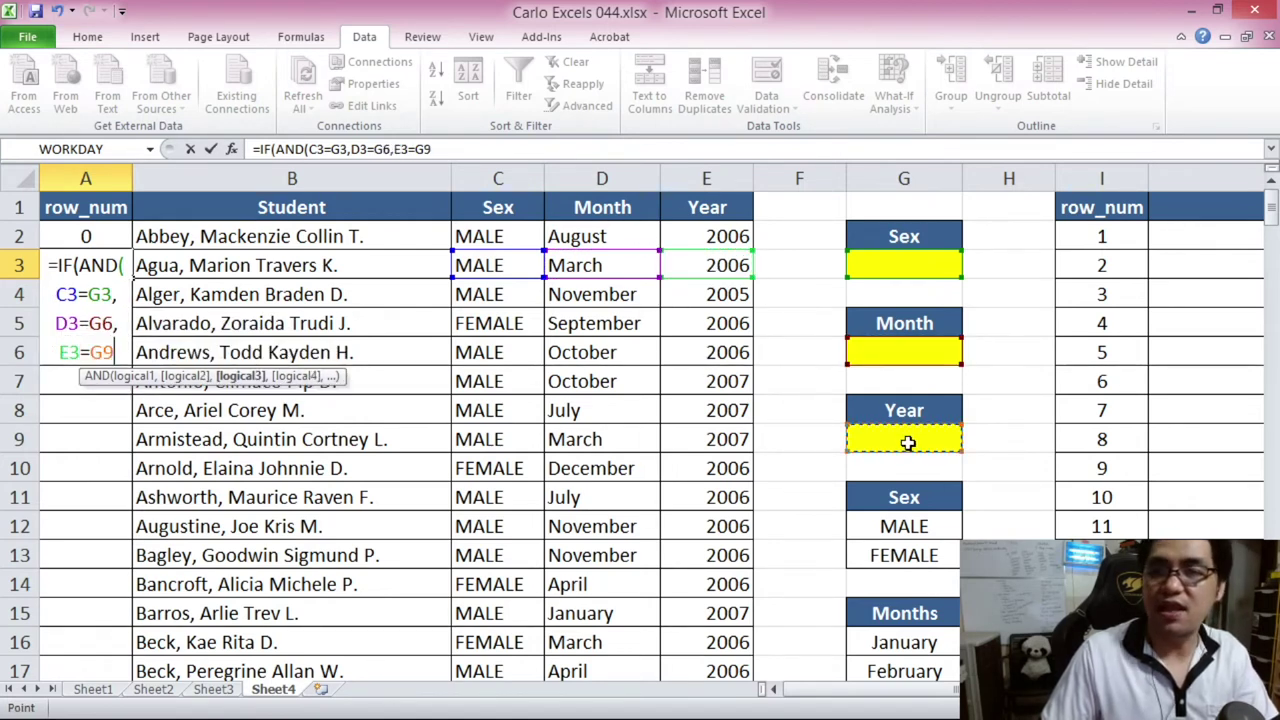
text())
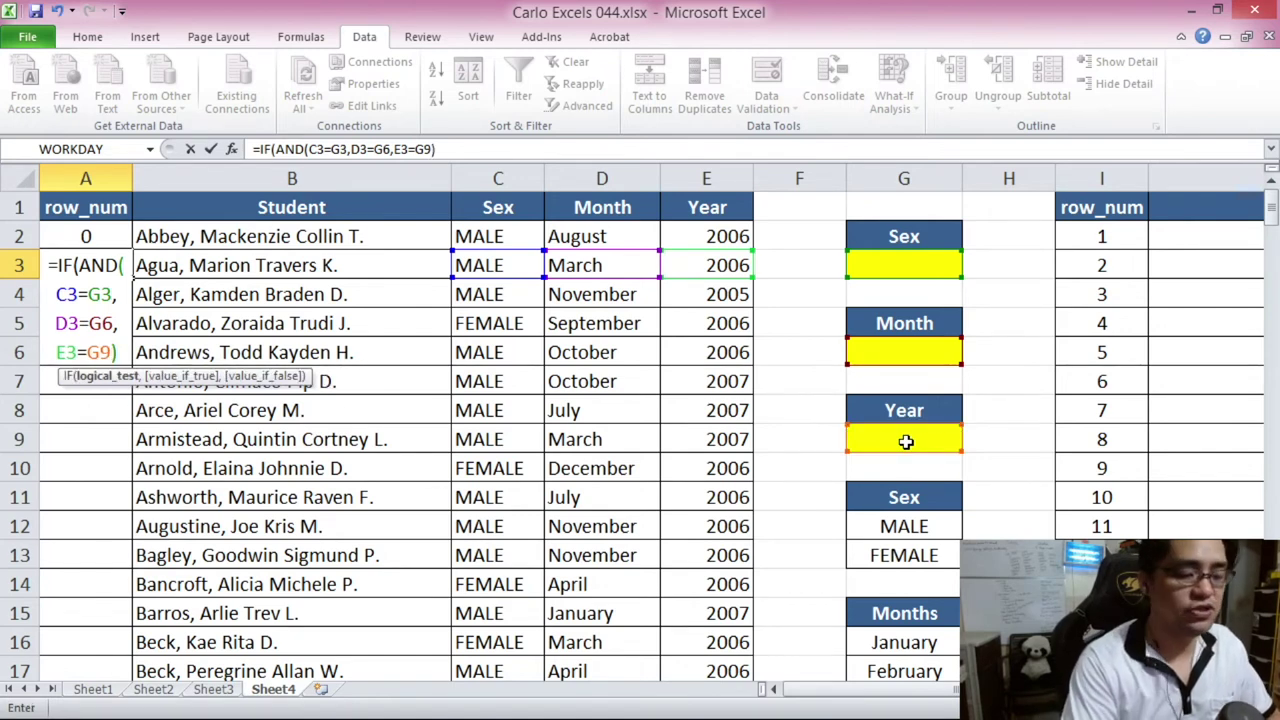
- Give the A3 formula LARGE(A2:A2,1)+1 as its true value and 0 as its false value
text(,LARGE()
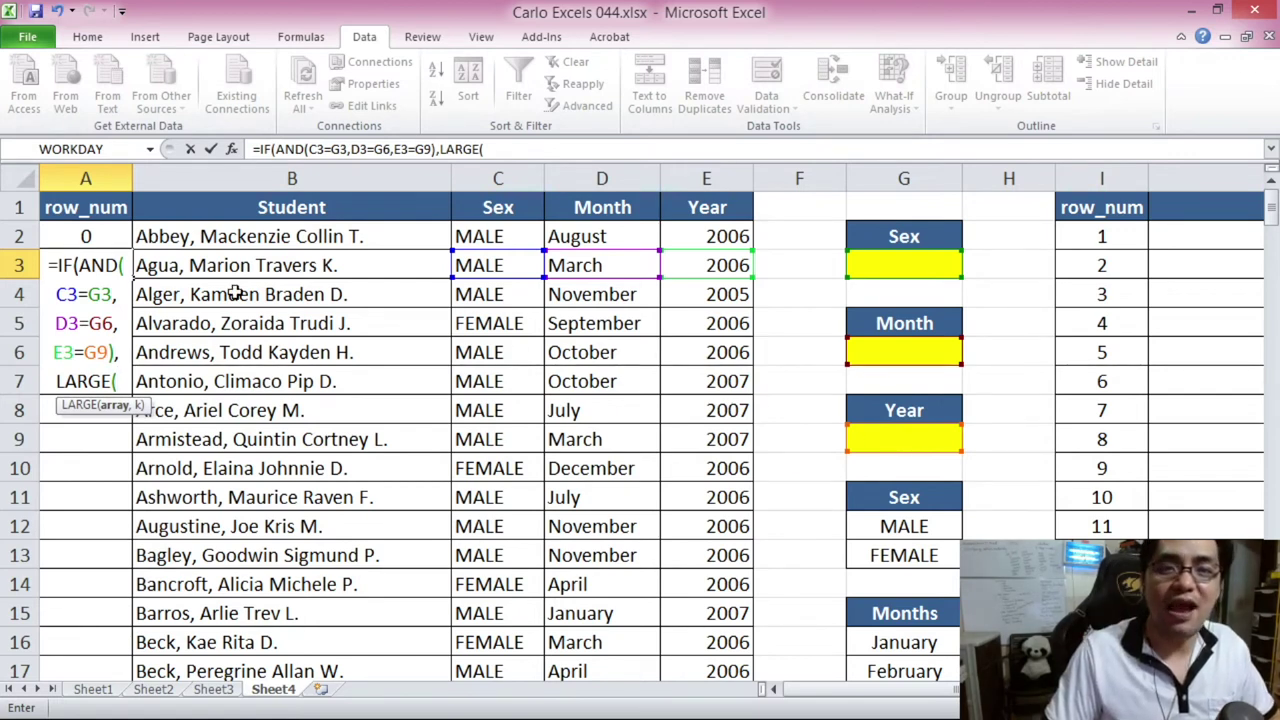
click(90, 236)
key(F8)
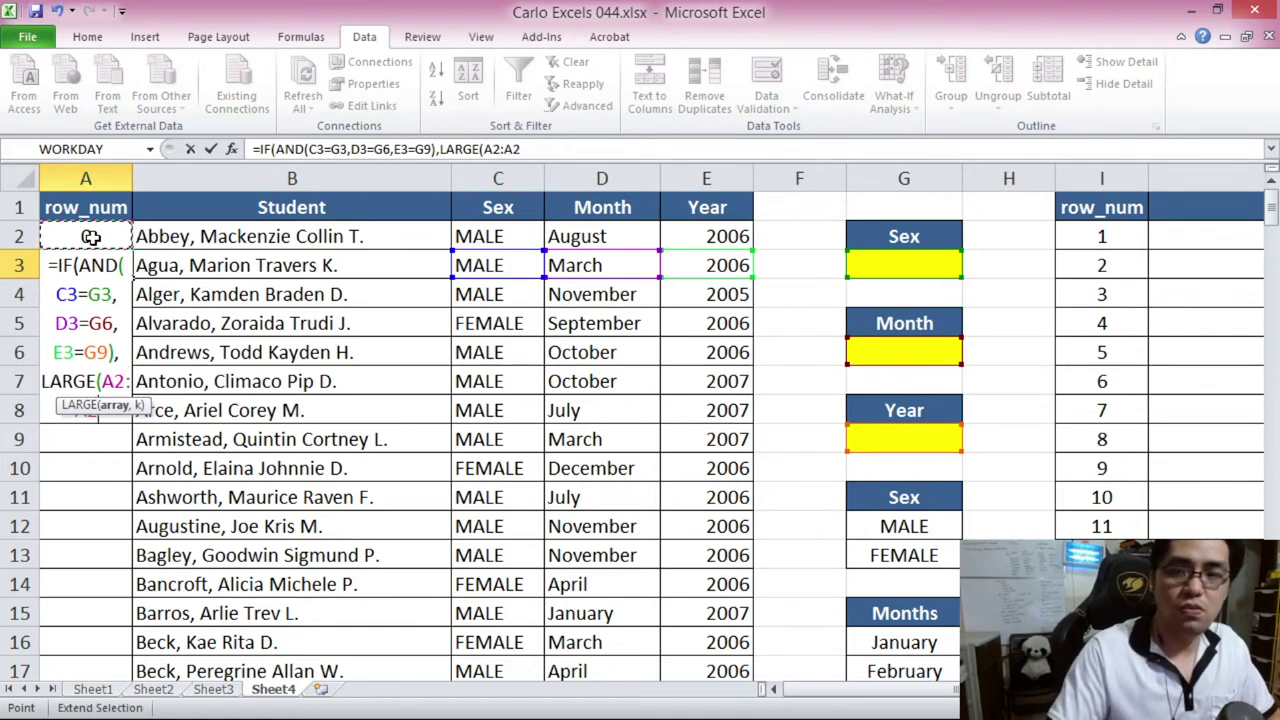
text(,1))
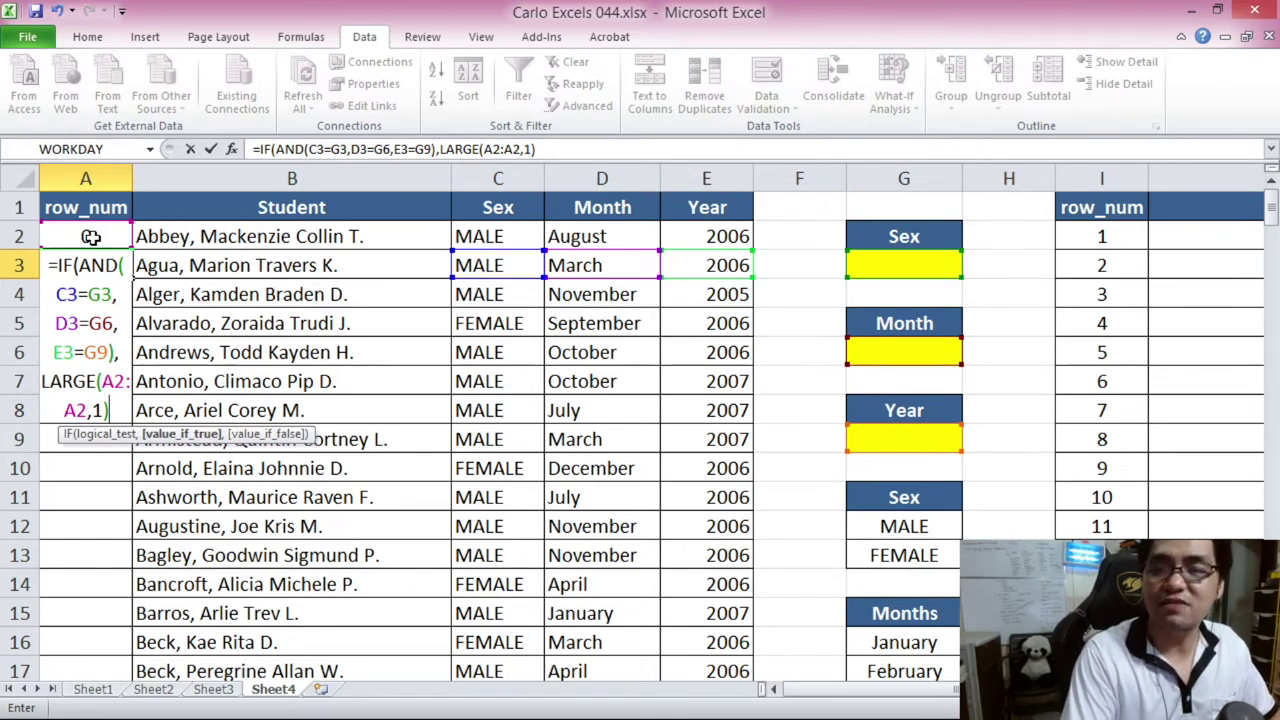
text(+1)
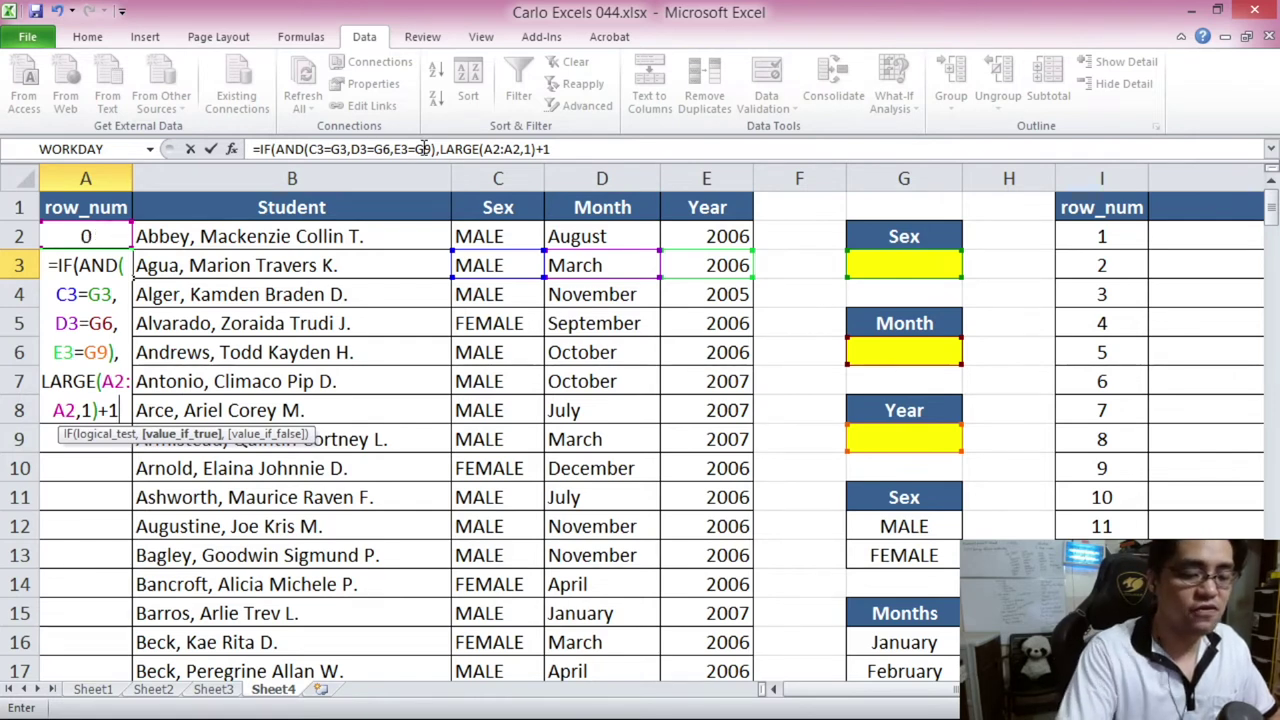
text(,0))
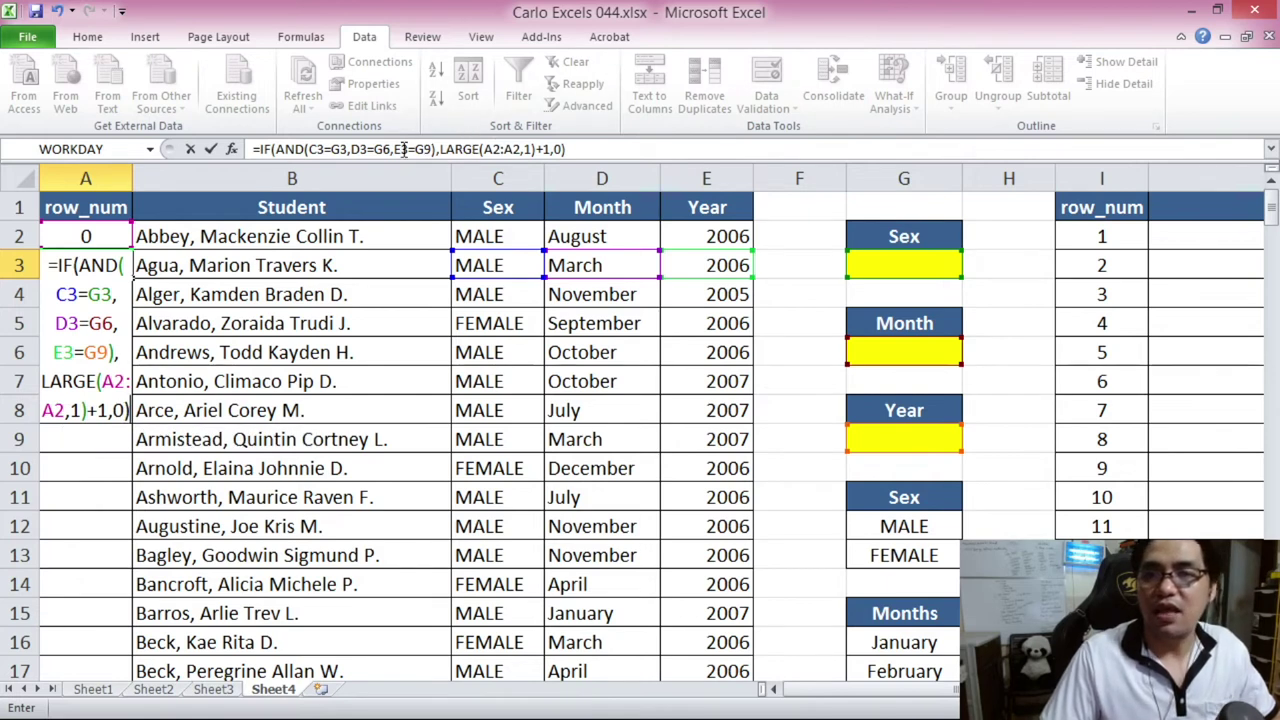
- Make the criteria references in the A3 formula absolute: $G$3, $G$6 and $G$9
click(344, 149)
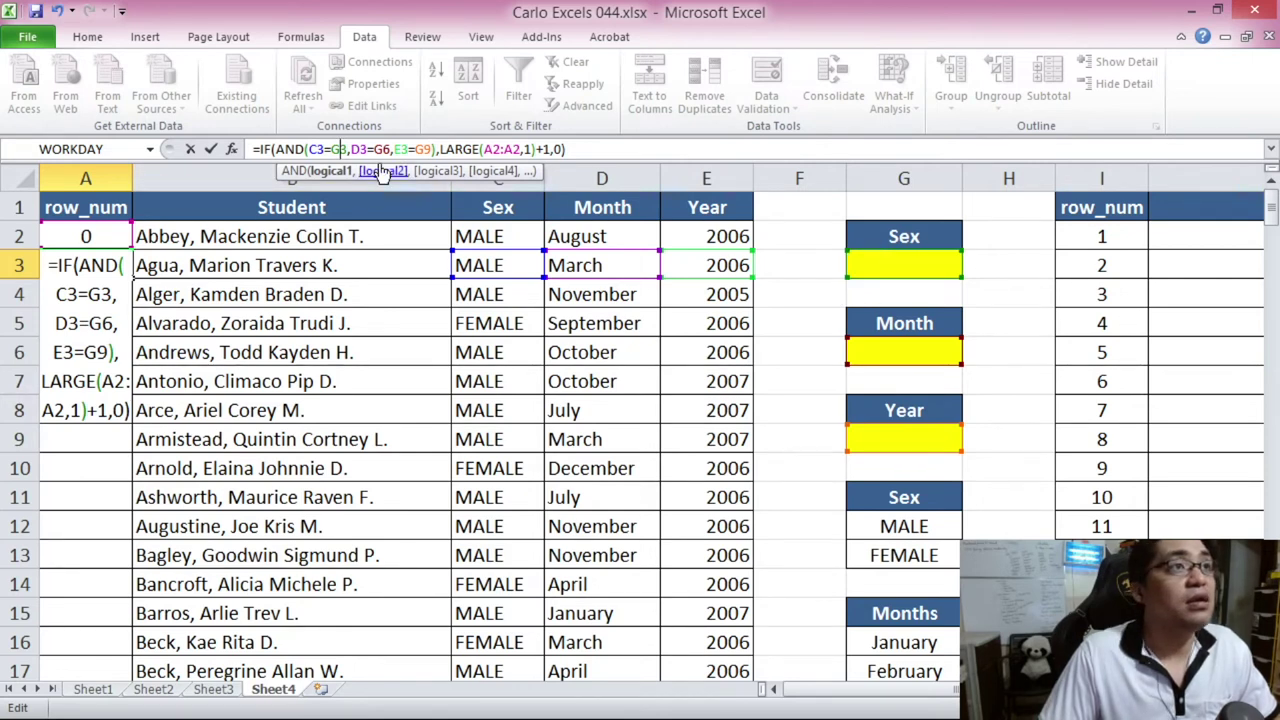
key(F4)
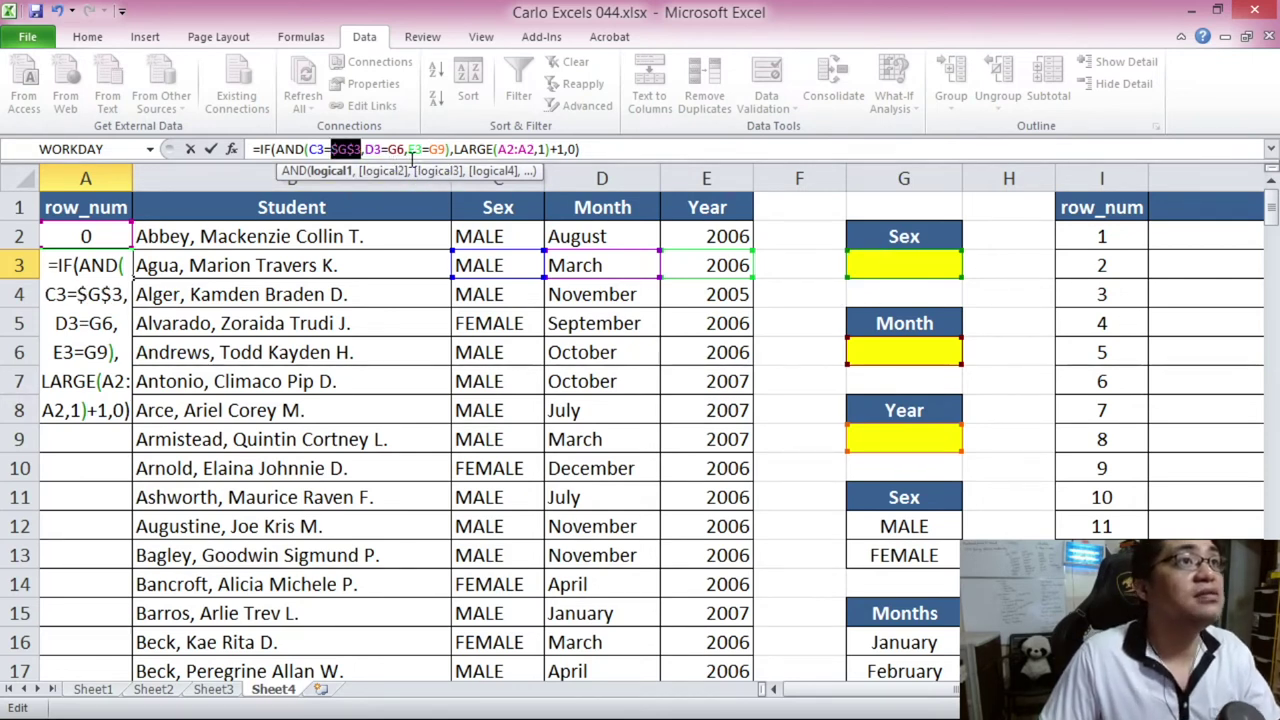
click(398, 150)
key(F4)
key(Right)
key(Right)
key(Right)
key(Right)
key(Right)
key(Right)
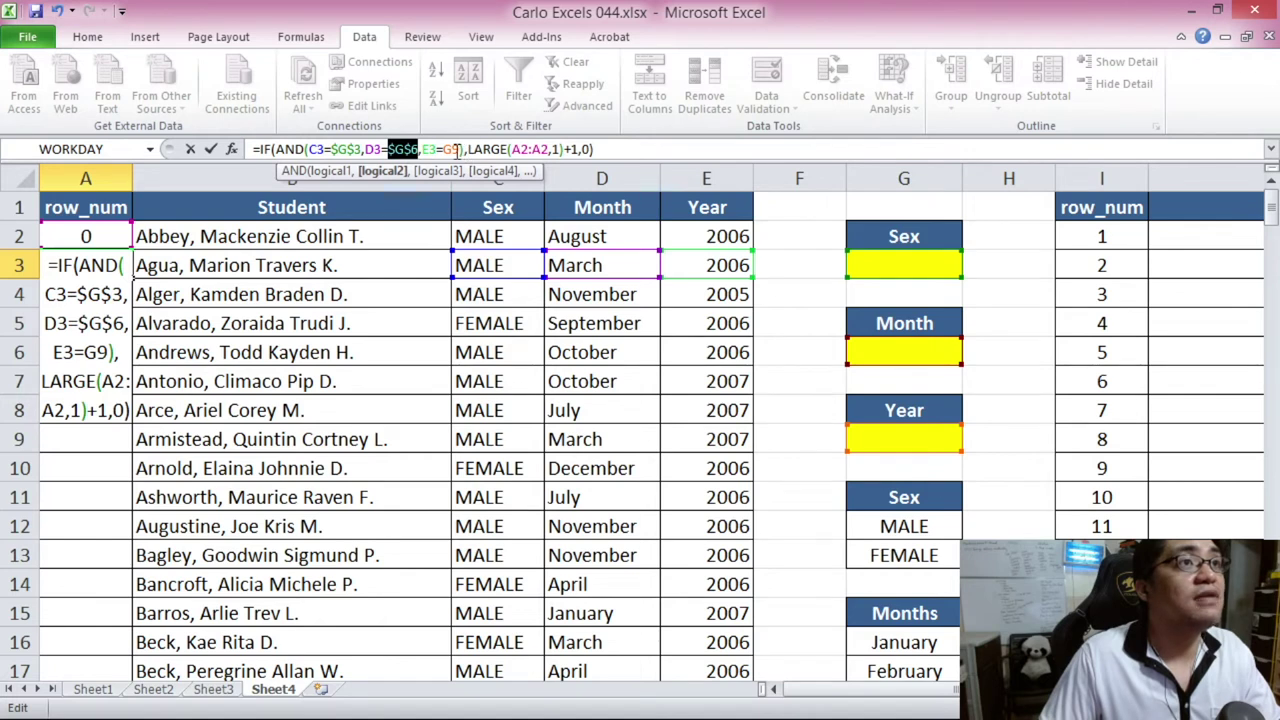
key(F4)
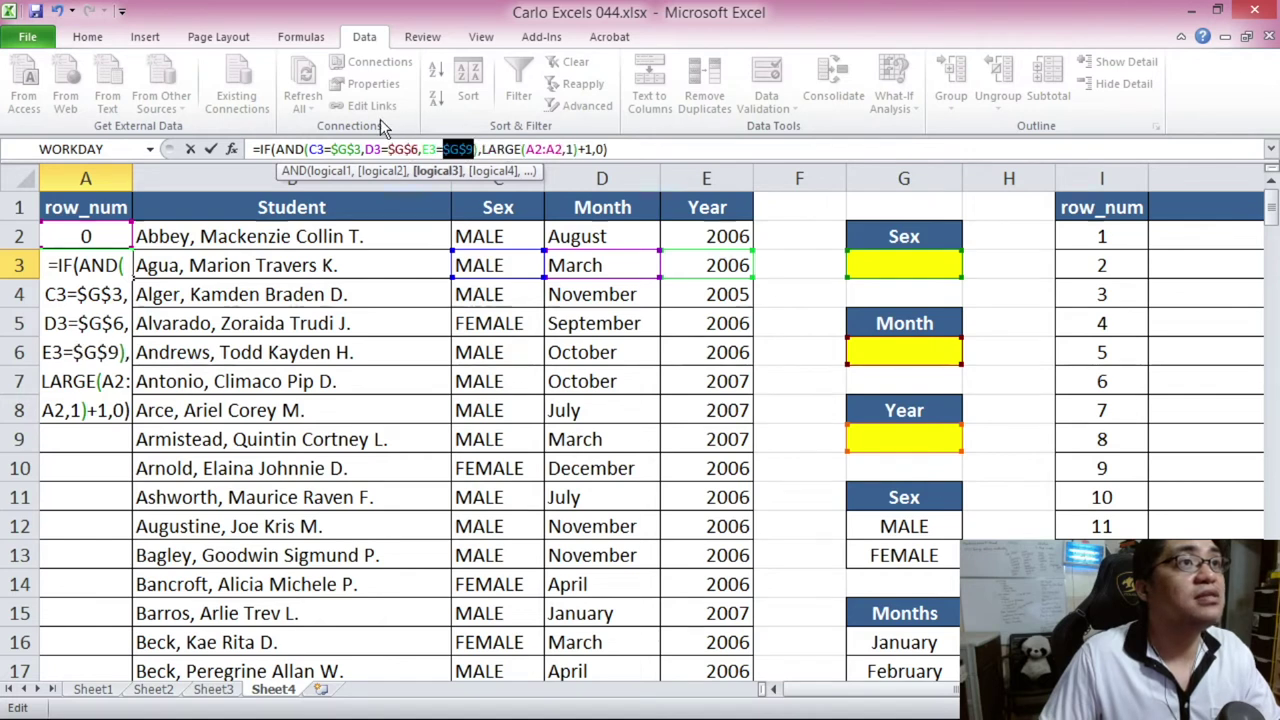
- Anchor the start of the LARGE range in A3 as $A$2:A2 and enter the formula
click(537, 149)
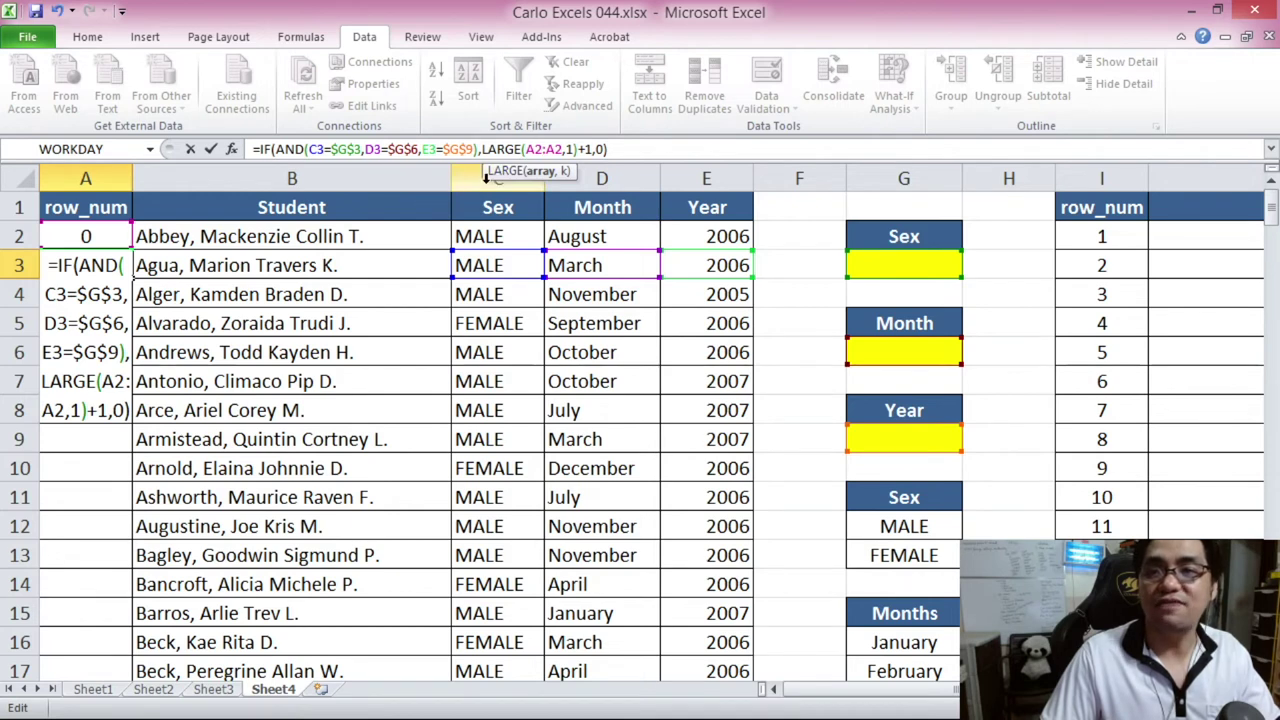
key(F4)
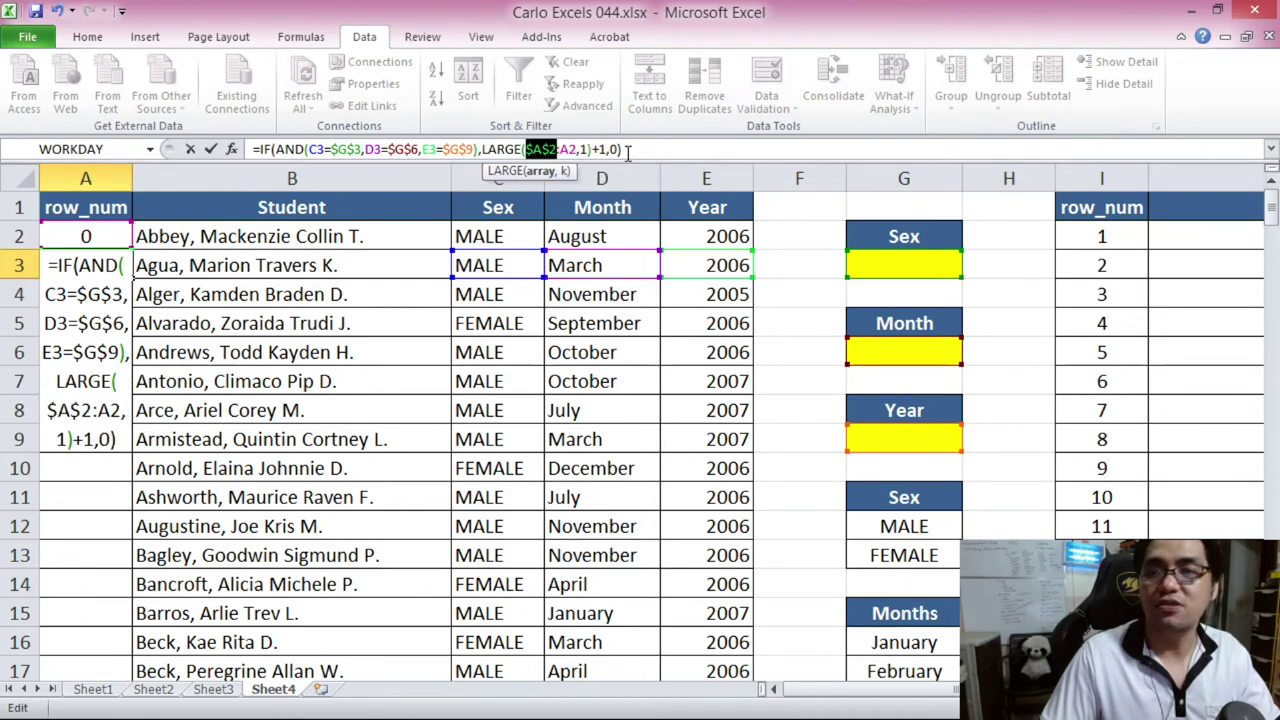
click(627, 149)
key(Return)
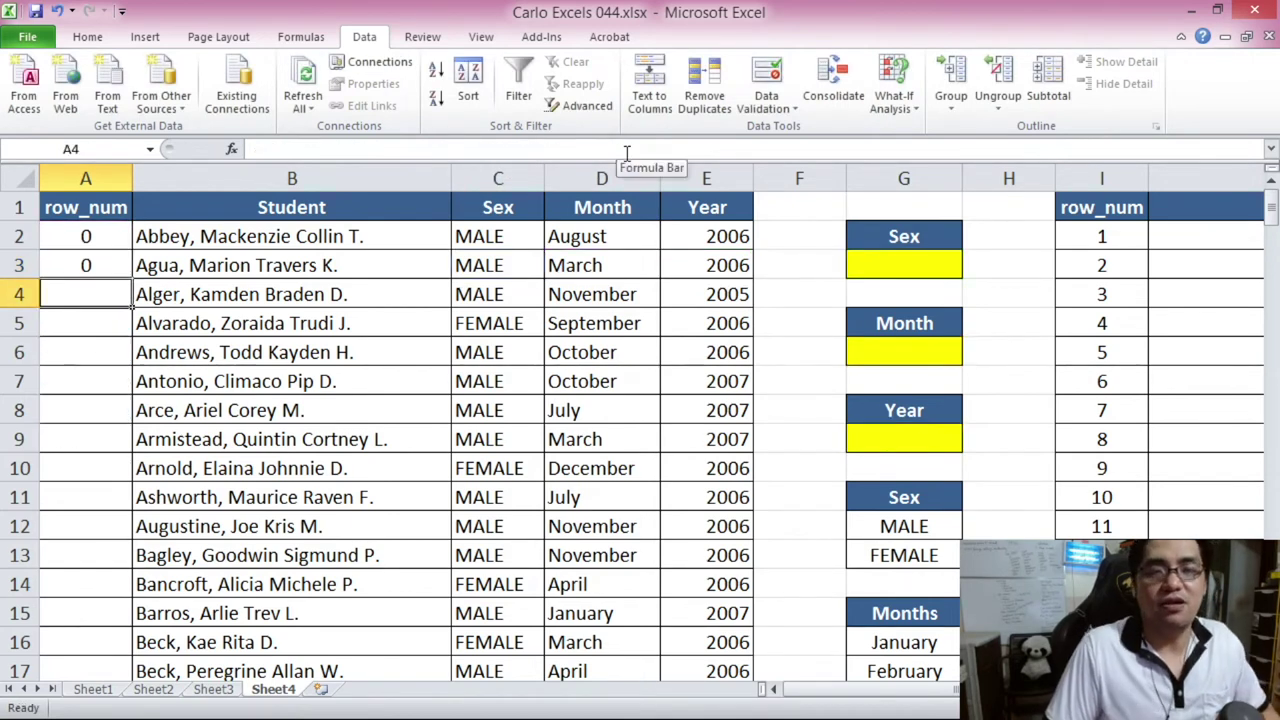
- Copy the A3 row_num formula down through A201, the last student row
click(84, 262)
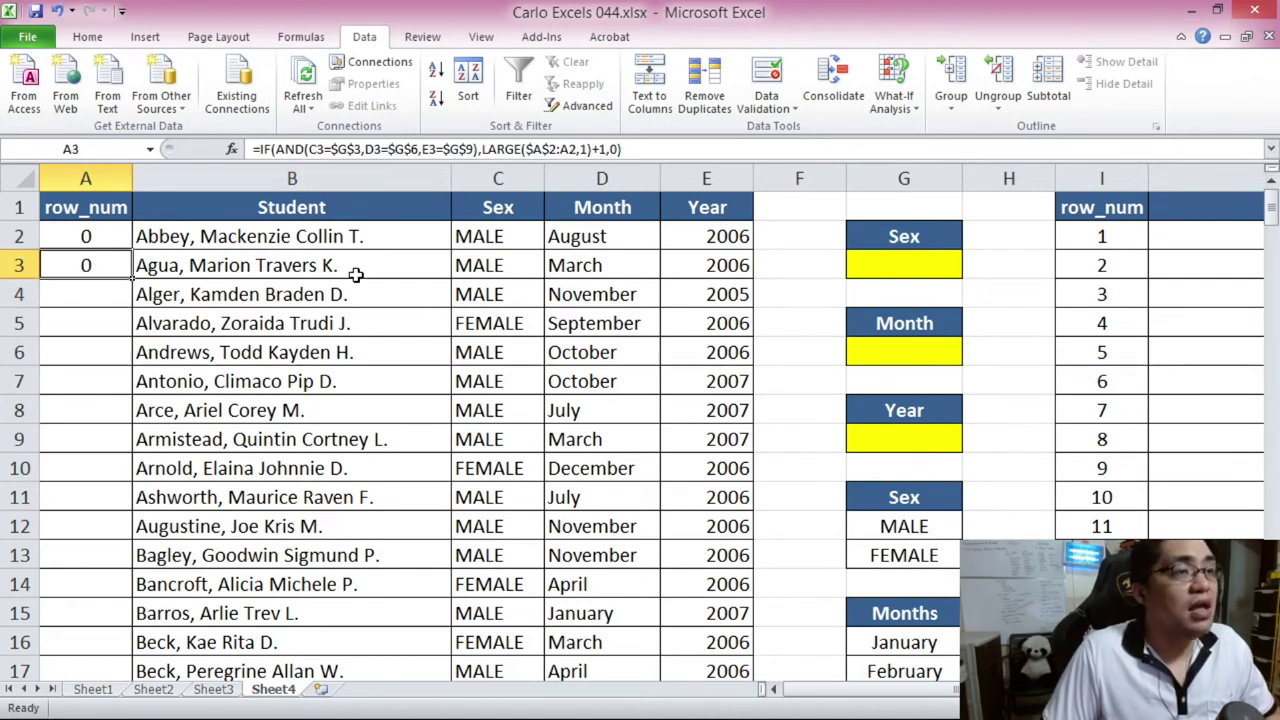
key(ctrl+c)
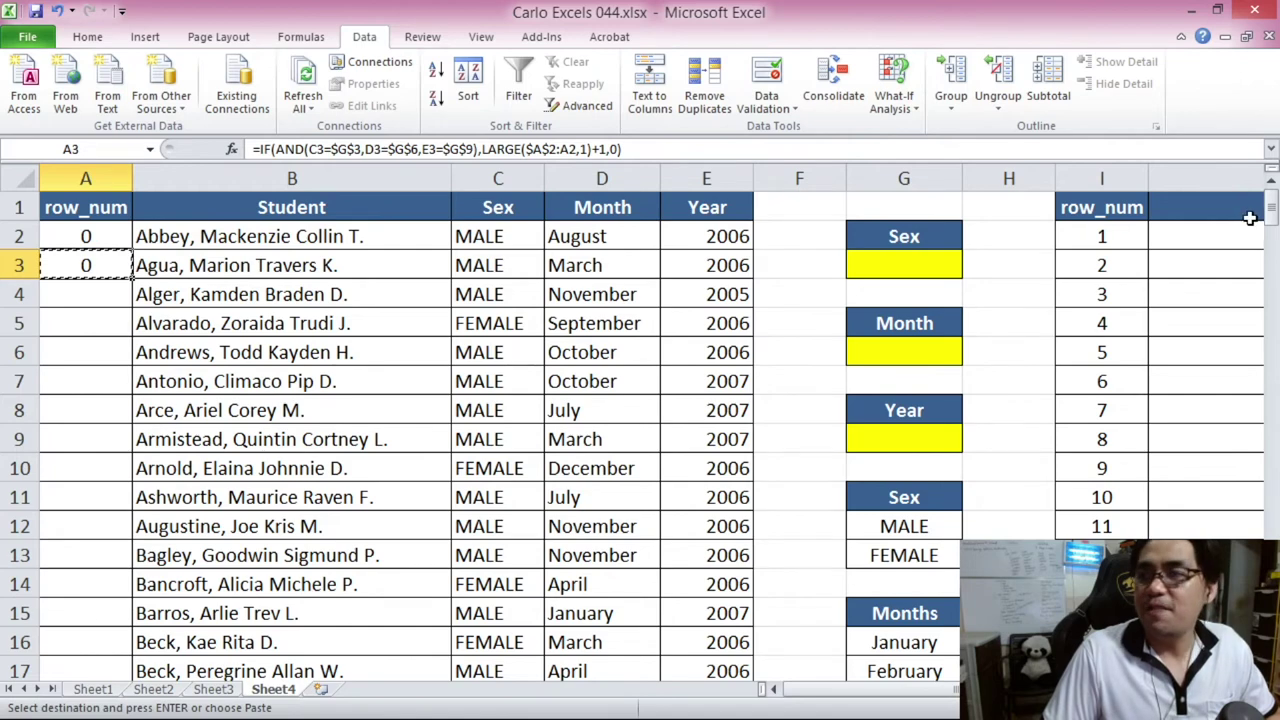
click(1272, 285)
drag(1272, 285, 1272, 420)
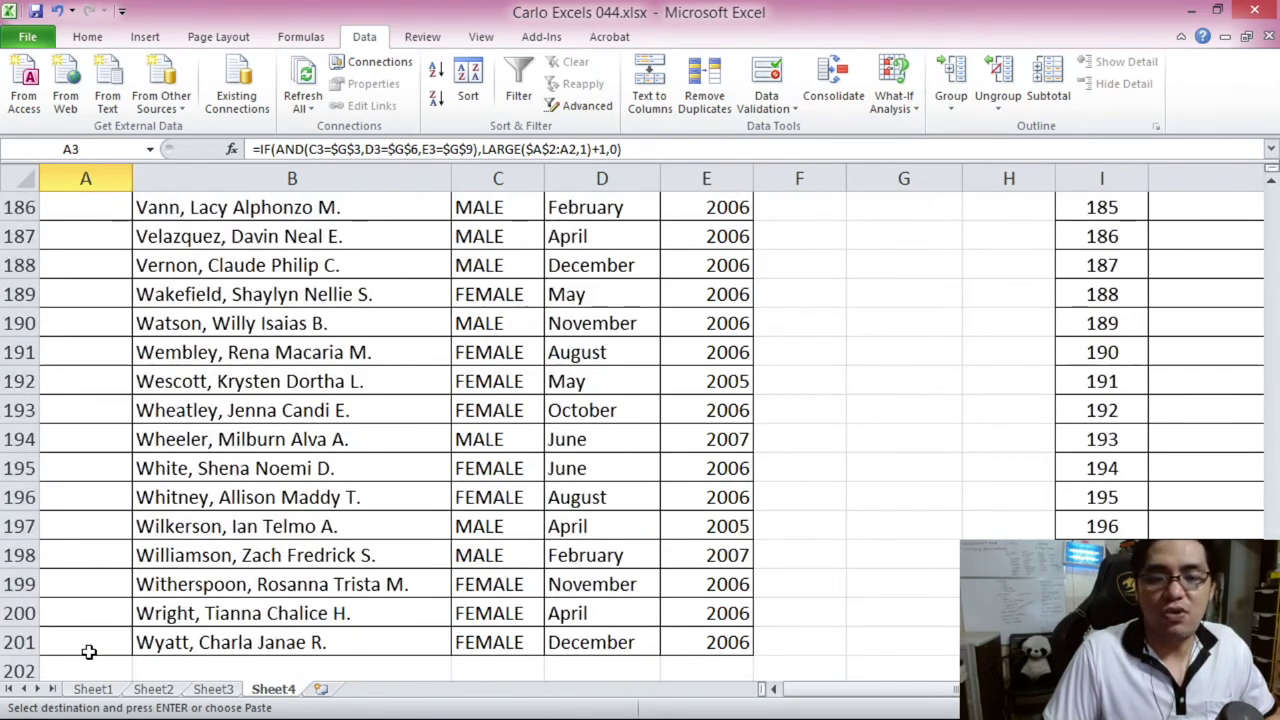
shift+click(88, 645)
key(ctrl+v)
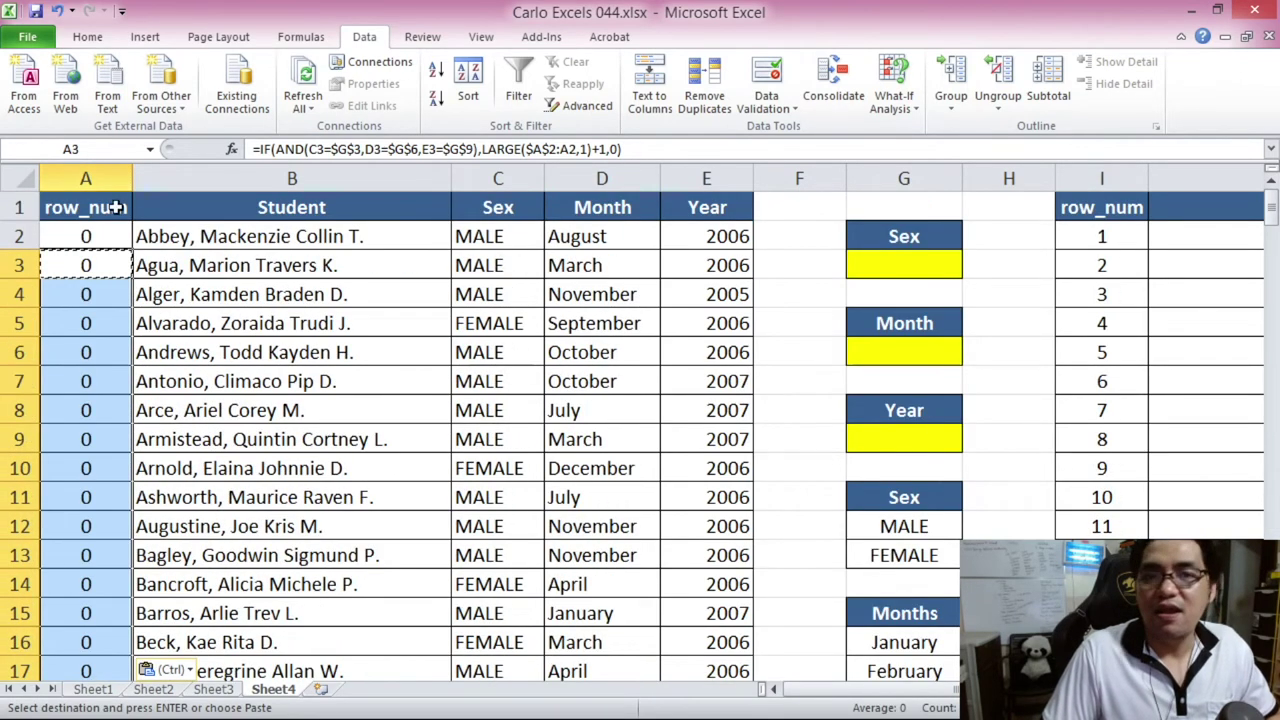
click(99, 205)
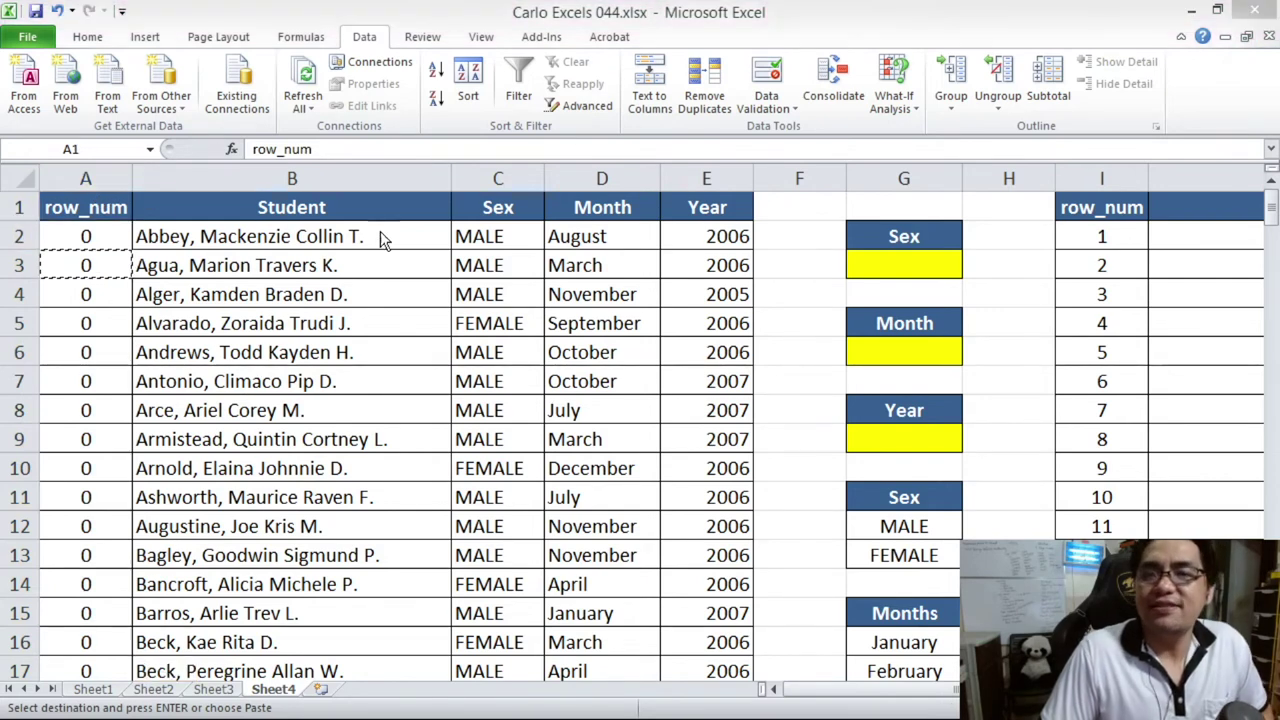
- Choose MALE as the Sex criterion, August as the Month and 2006 as the Year
click(912, 261)
click(971, 268)
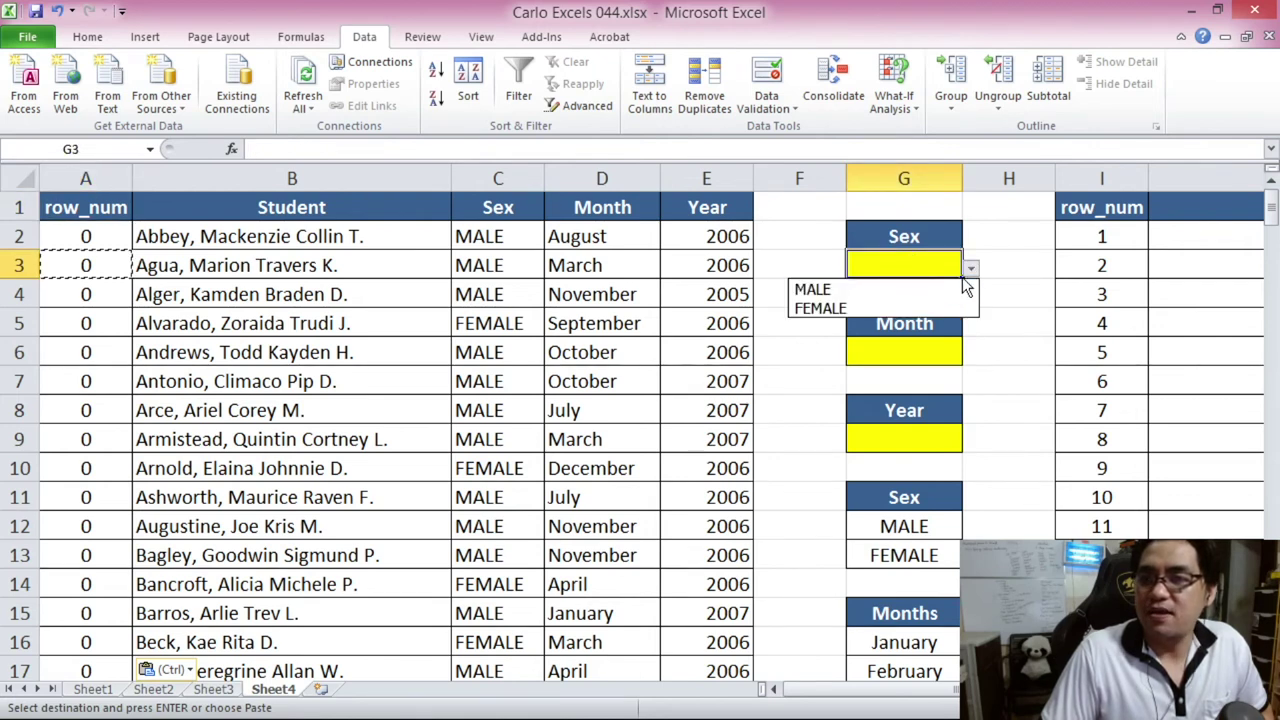
click(948, 290)
click(917, 341)
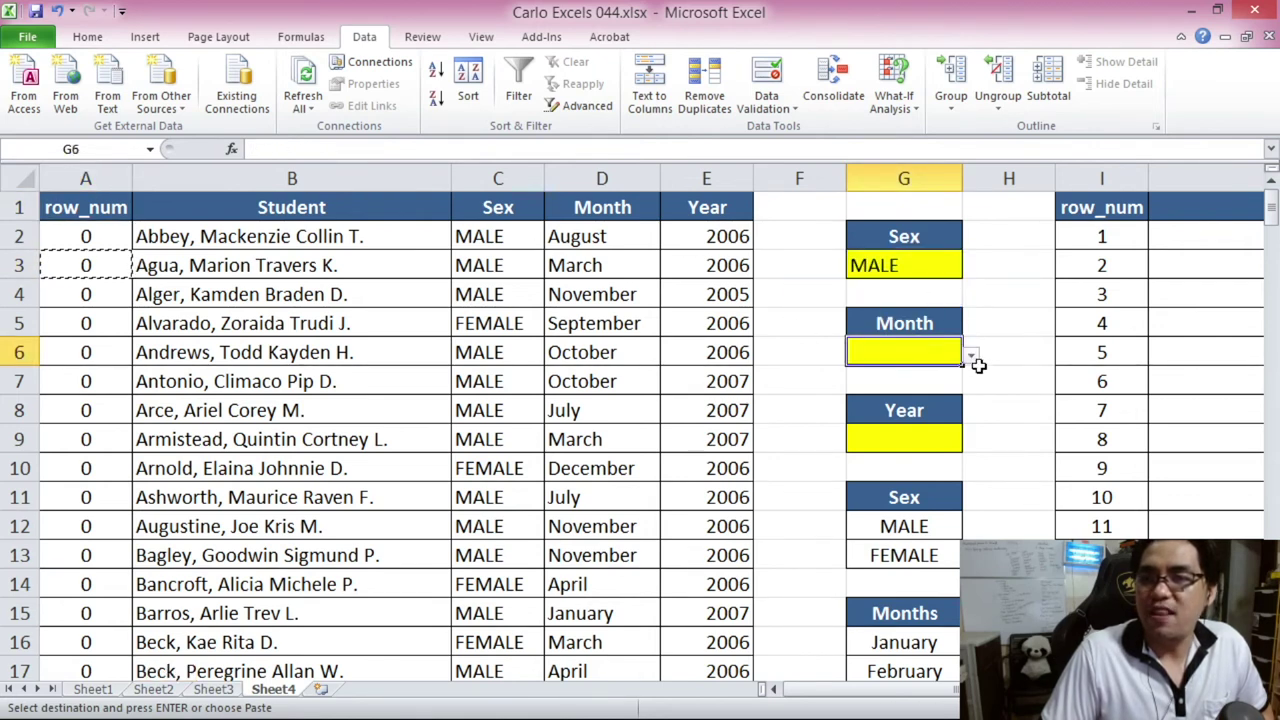
click(971, 356)
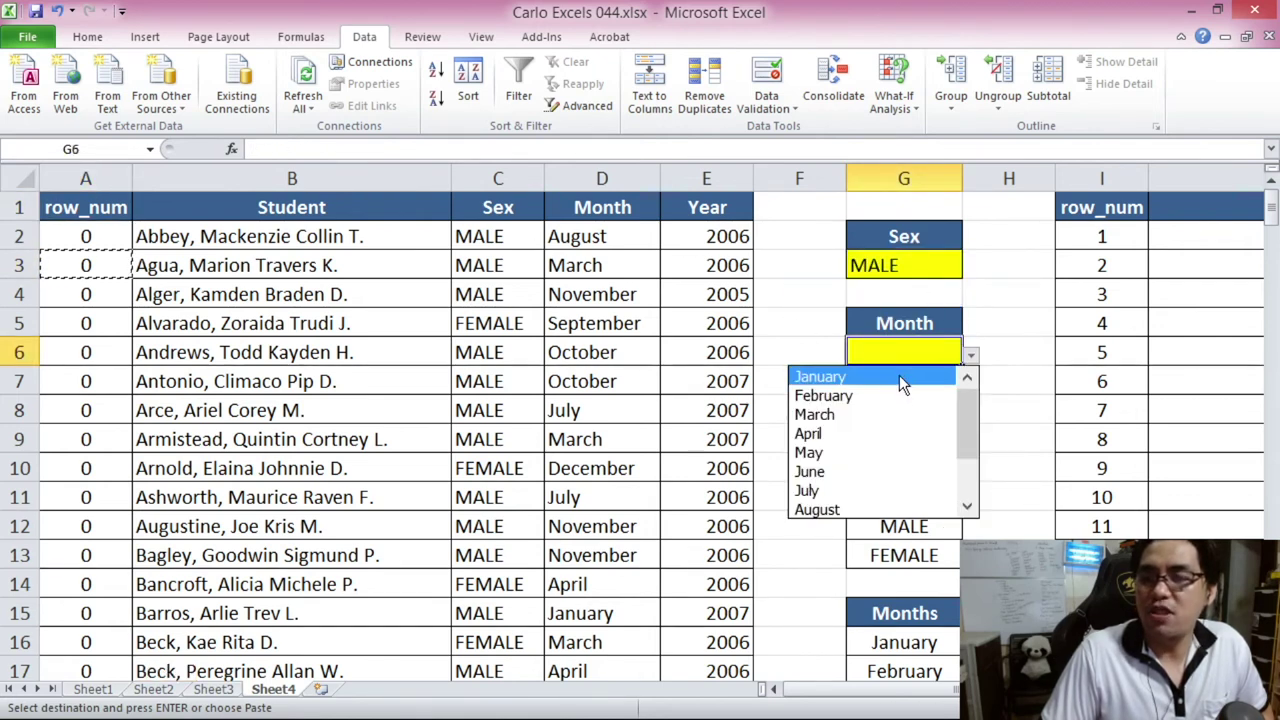
click(880, 510)
click(905, 434)
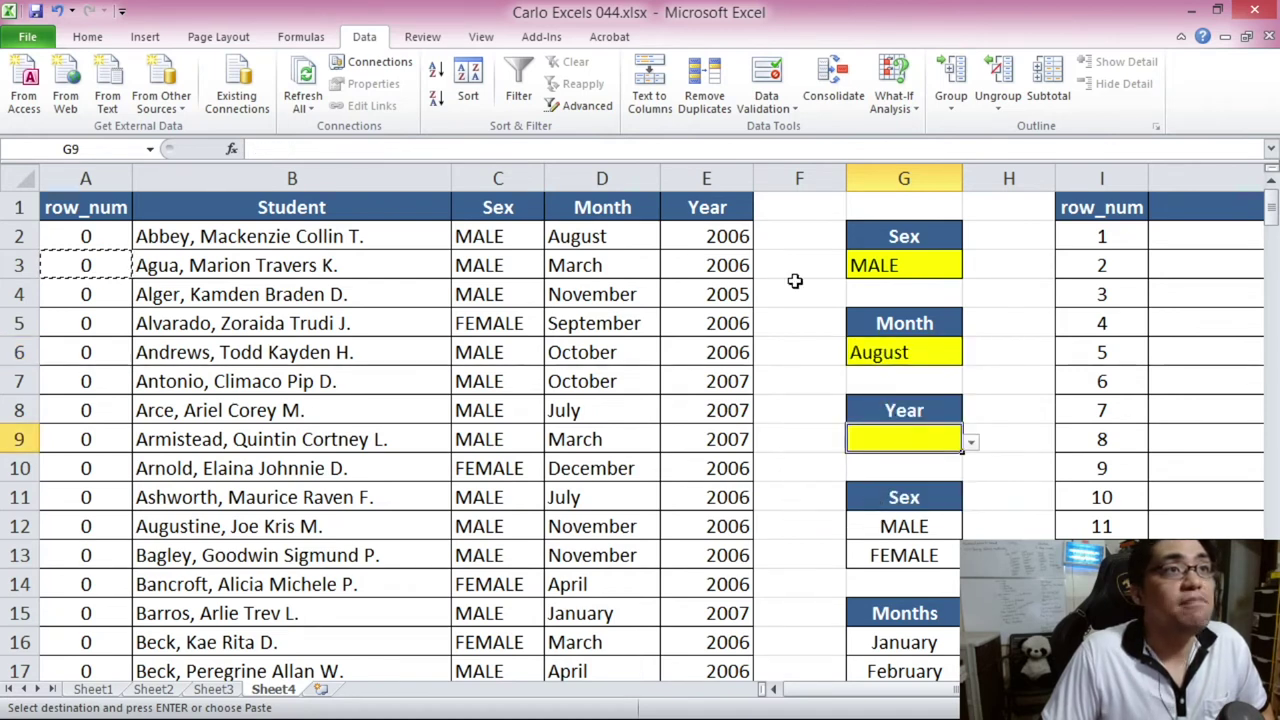
click(968, 444)
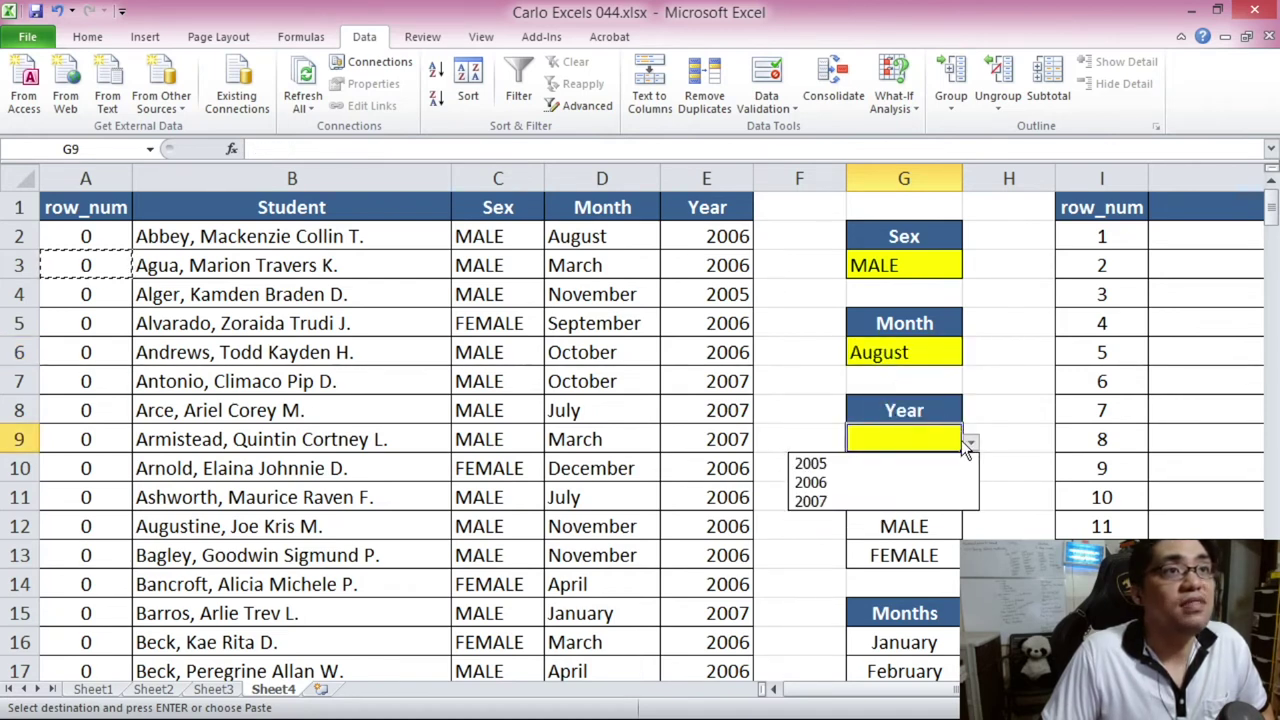
click(925, 482)
- Check the numbered rows in the row_num column against the chosen Sex, Month and Year criteria
drag(86, 242, 709, 240)
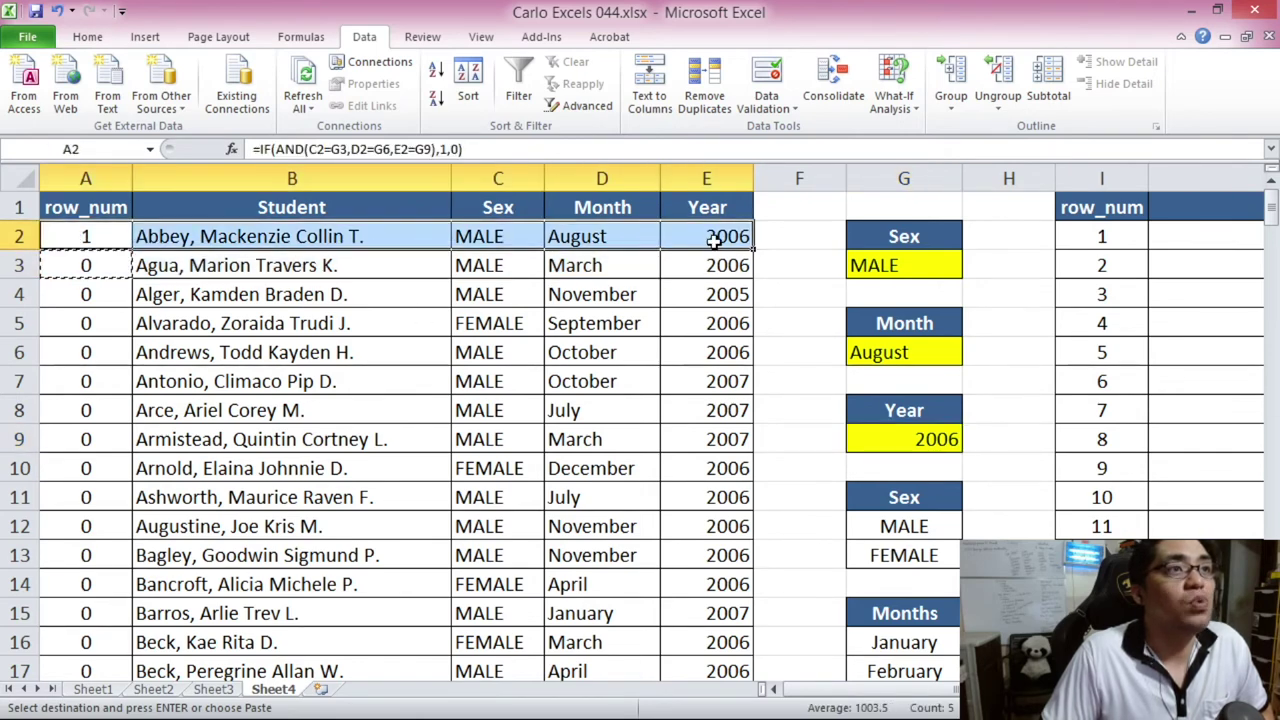
drag(1273, 207, 1274, 250)
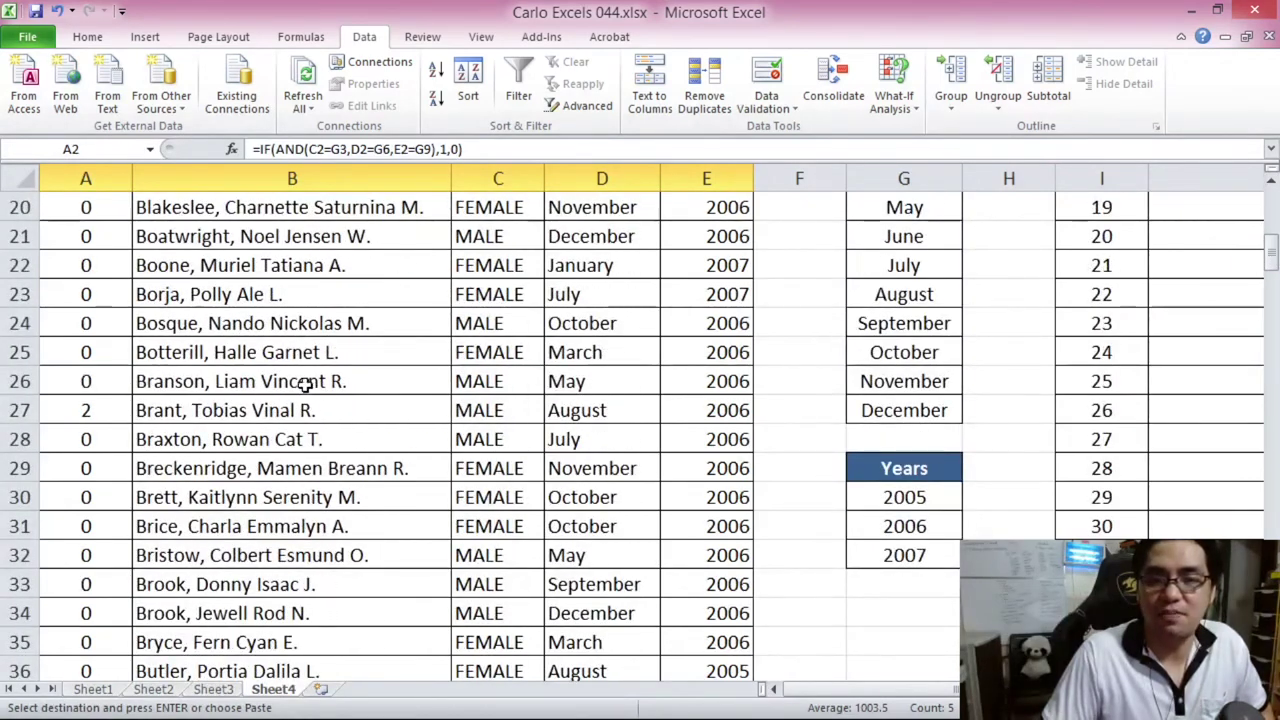
click(505, 408)
click(577, 409)
click(670, 418)
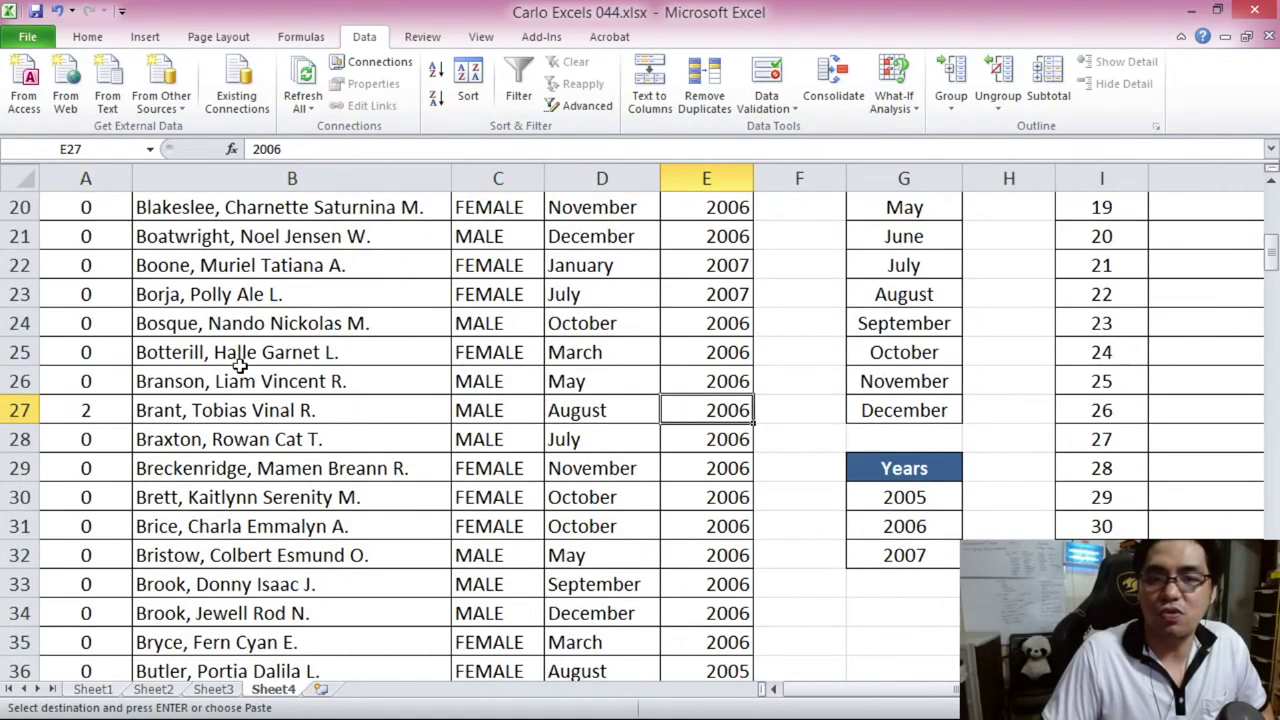
click(100, 408)
drag(1263, 247, 1268, 205)
click(497, 345)
click(718, 342)
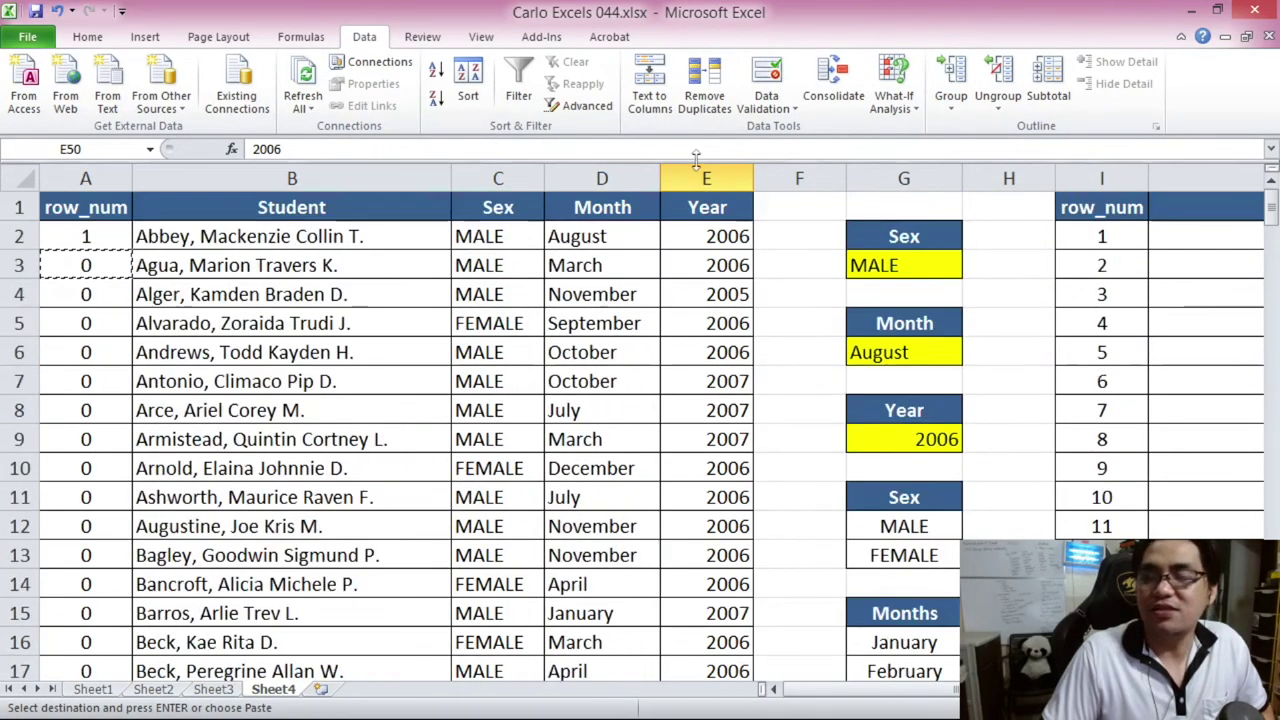
click(89, 178)
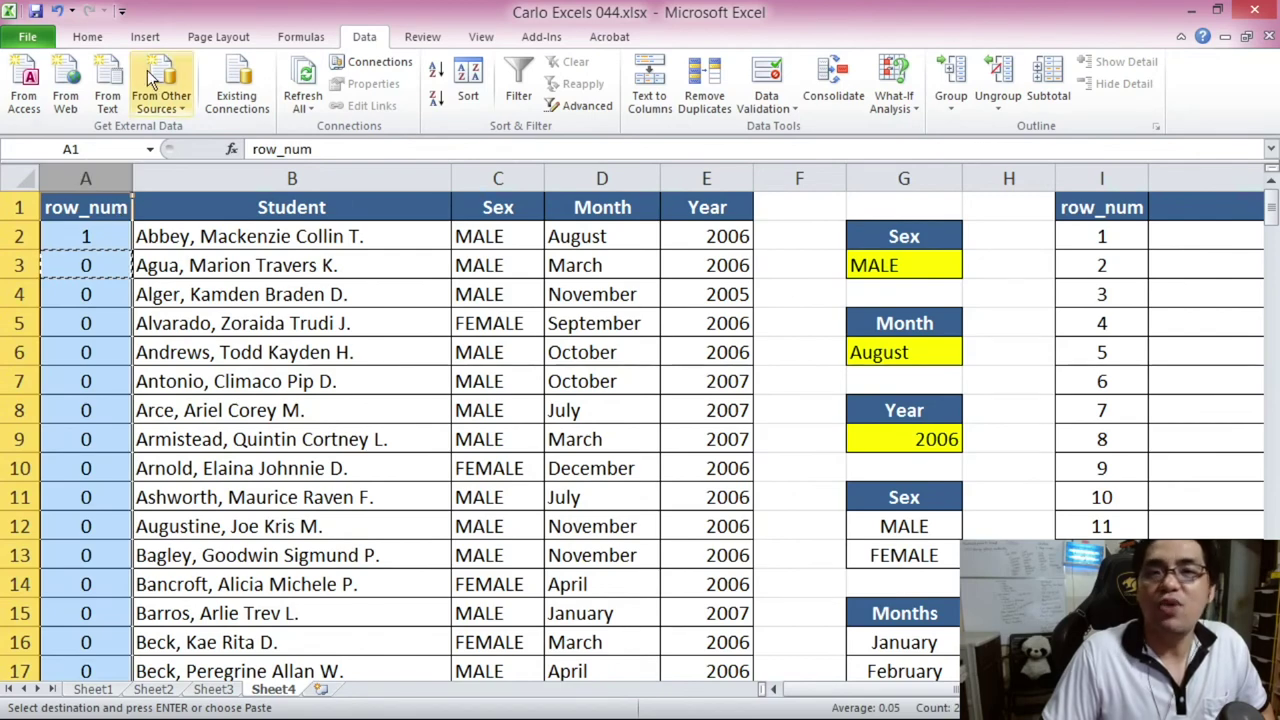
- Start a VLOOKUP formula in J2 under Student, with I2 as the lookup value
scroll(1011, 337, down, 3)
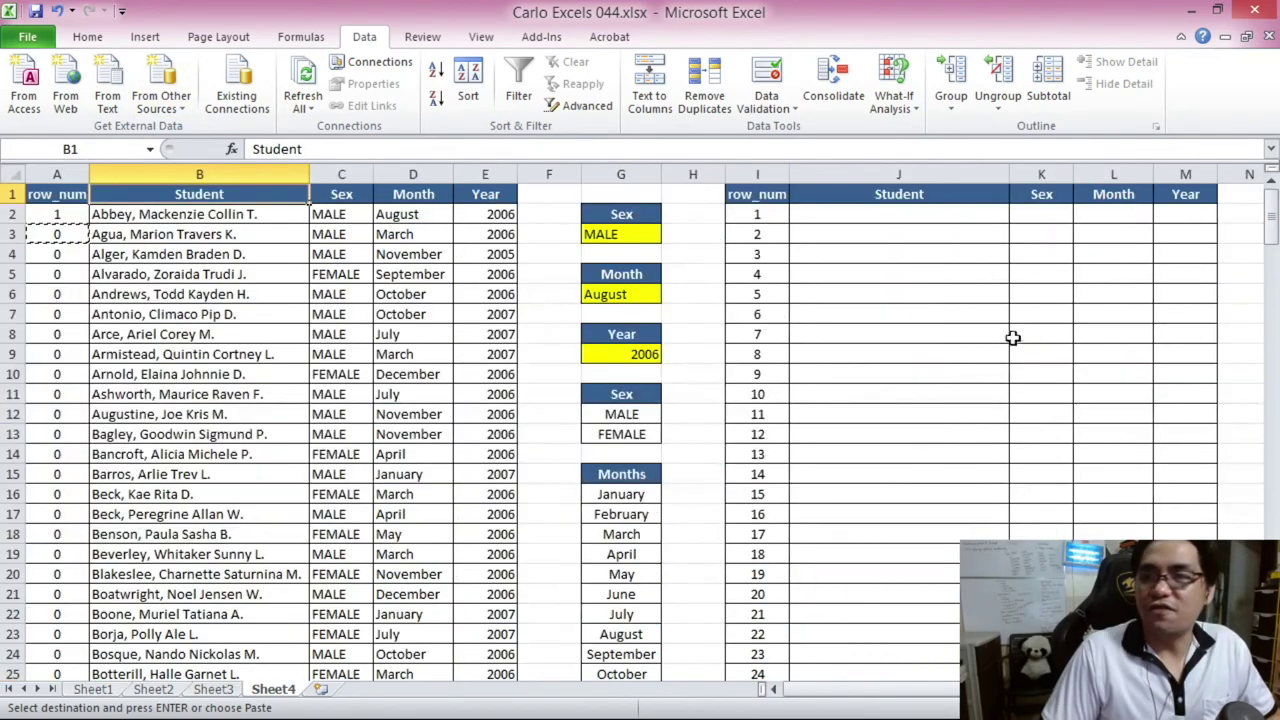
click(871, 208)
text(=)
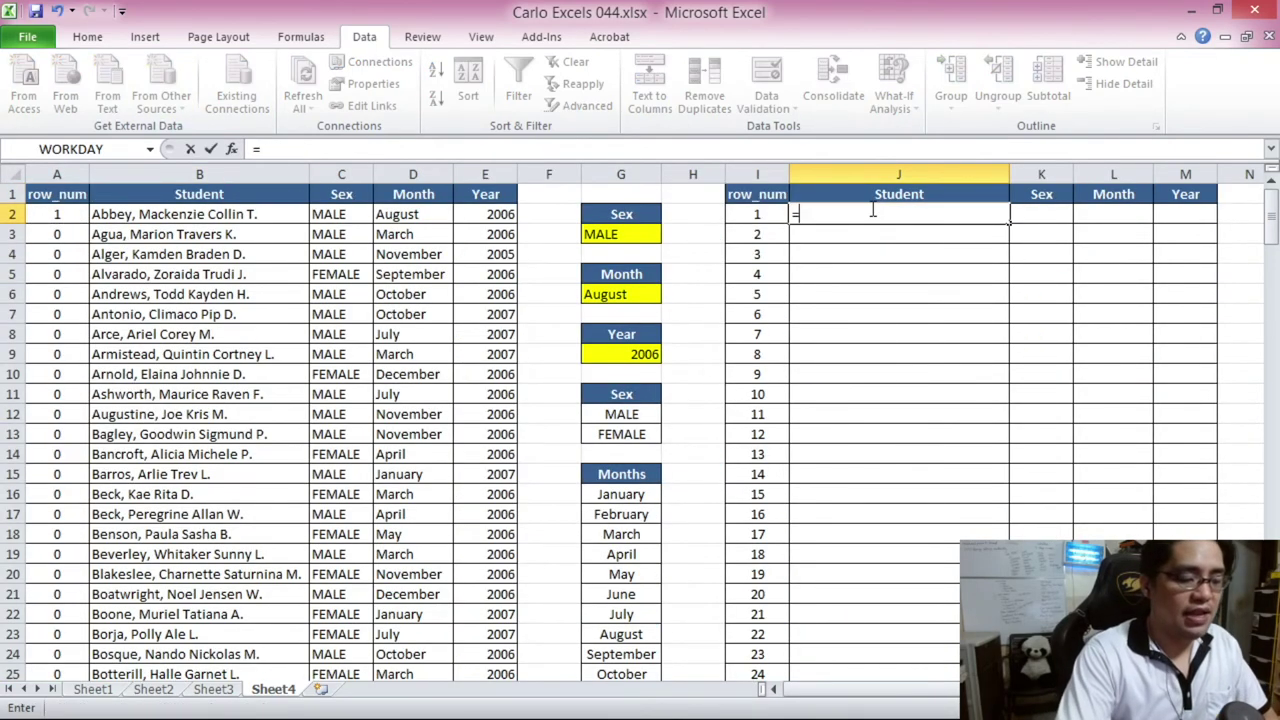
text(VLOOKUP)
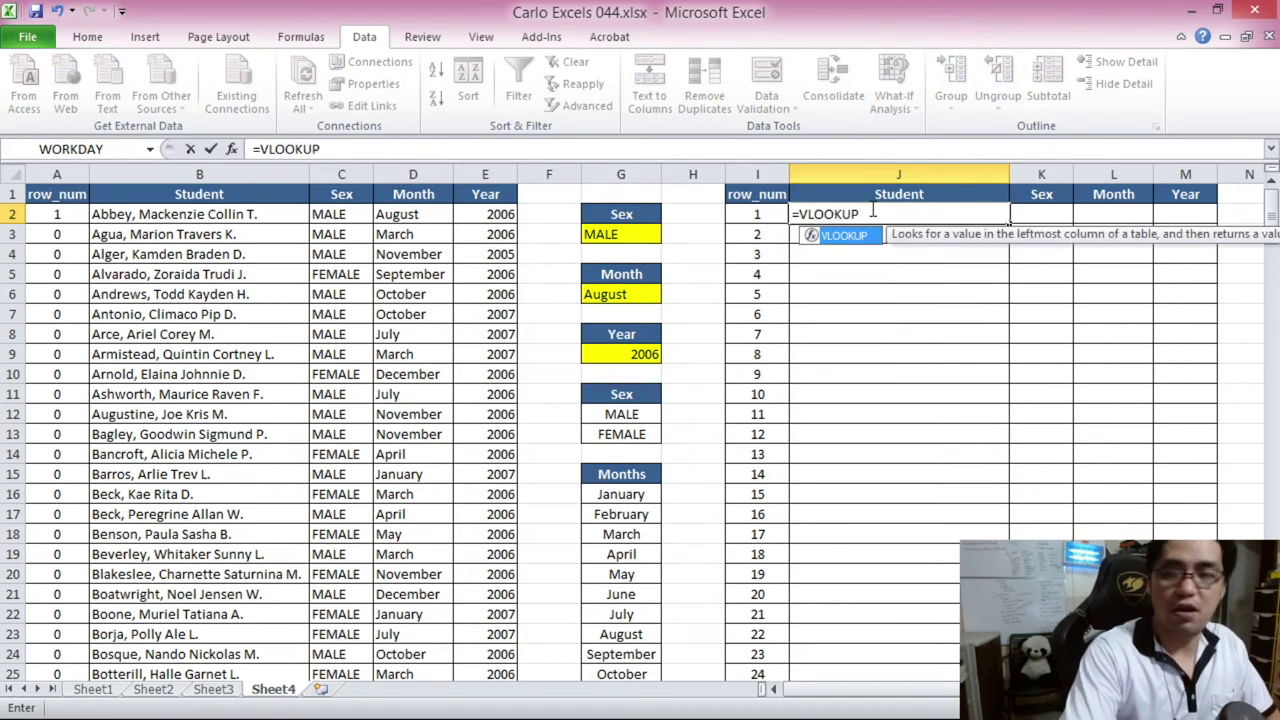
text(()
click(748, 216)
text(,)
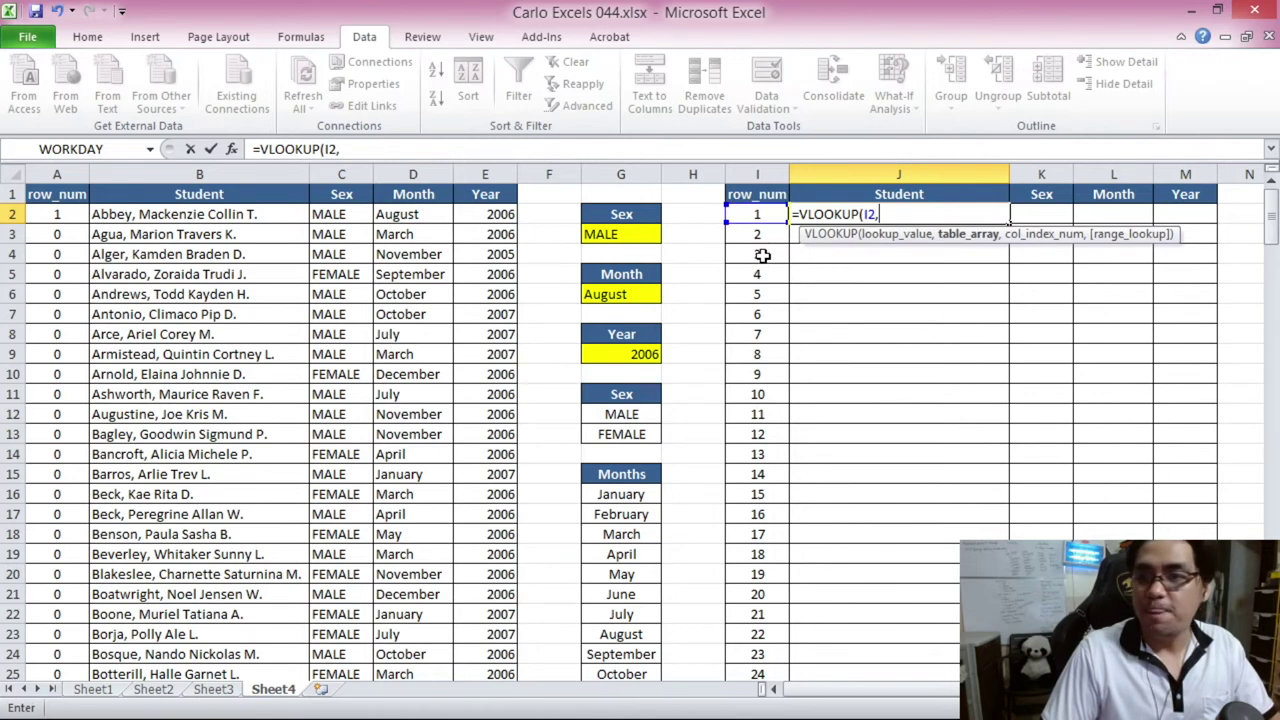
- Give the J2 VLOOKUP the table range A2:E201, column index 2 and FALSE for an exact match
click(76, 217)
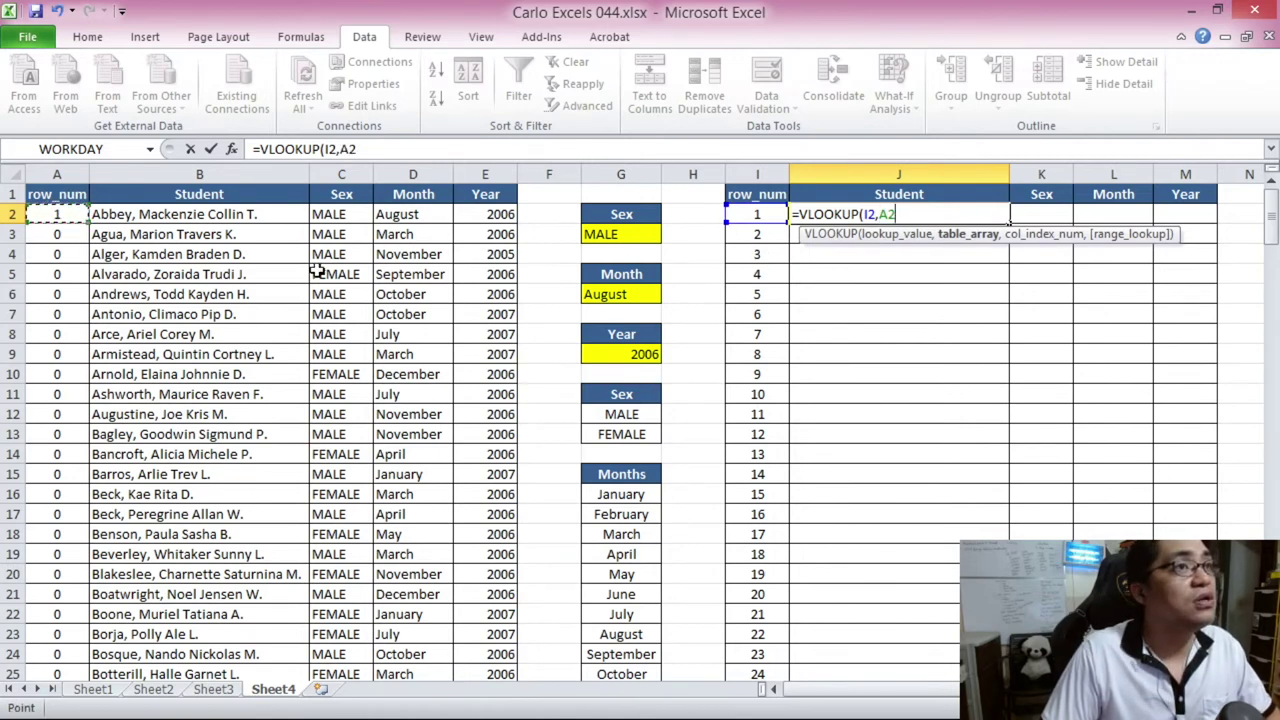
drag(1270, 200, 1270, 228)
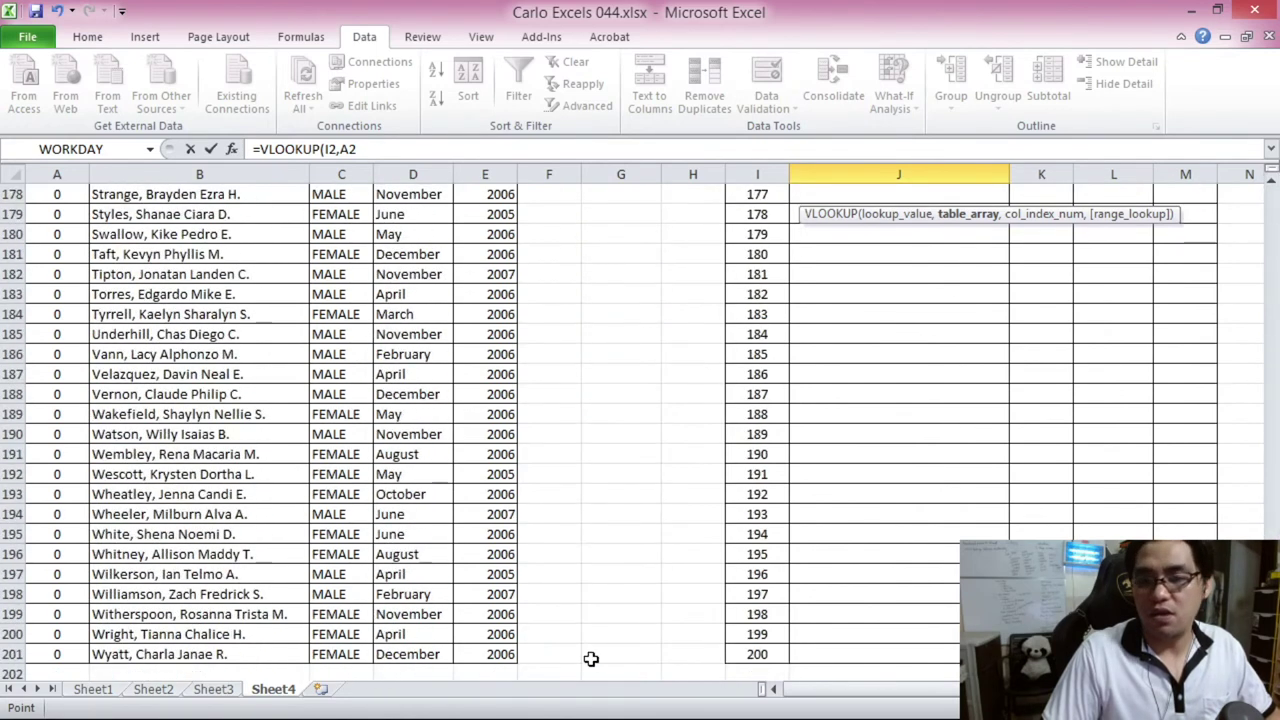
shift+click(512, 651)
scroll(1245, 300, up, 20)
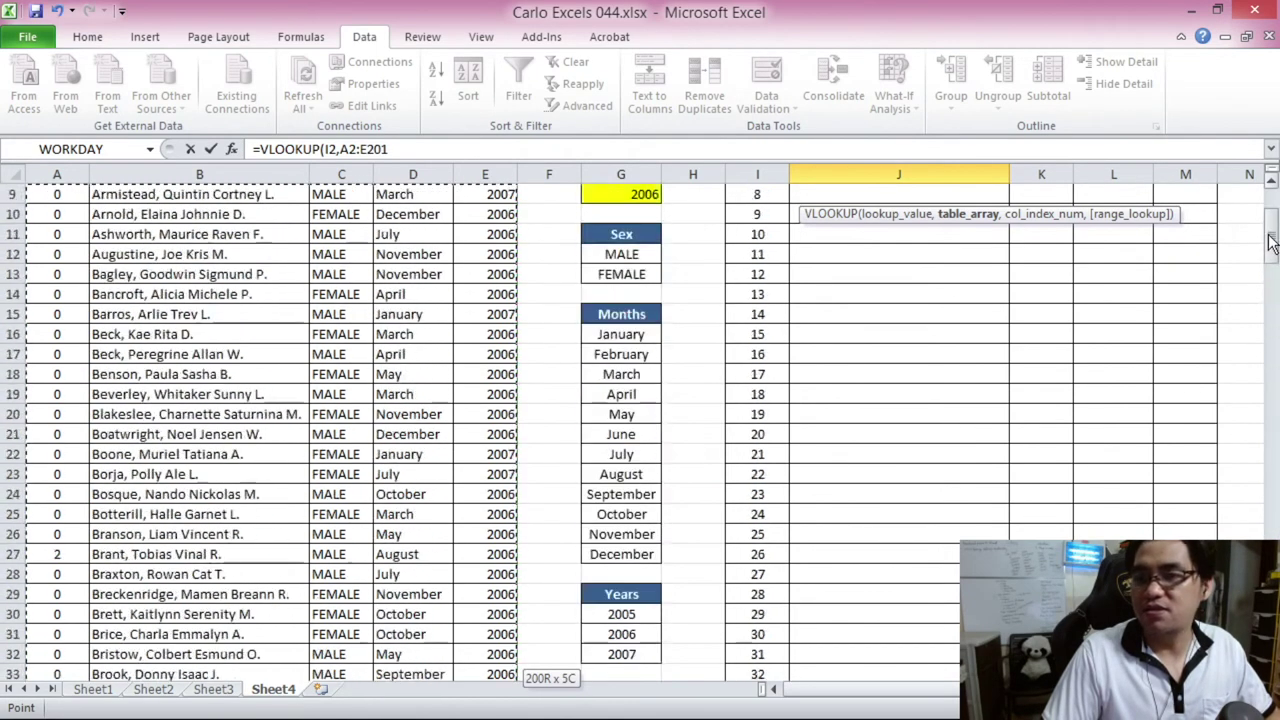
scroll(1270, 220, up, 2)
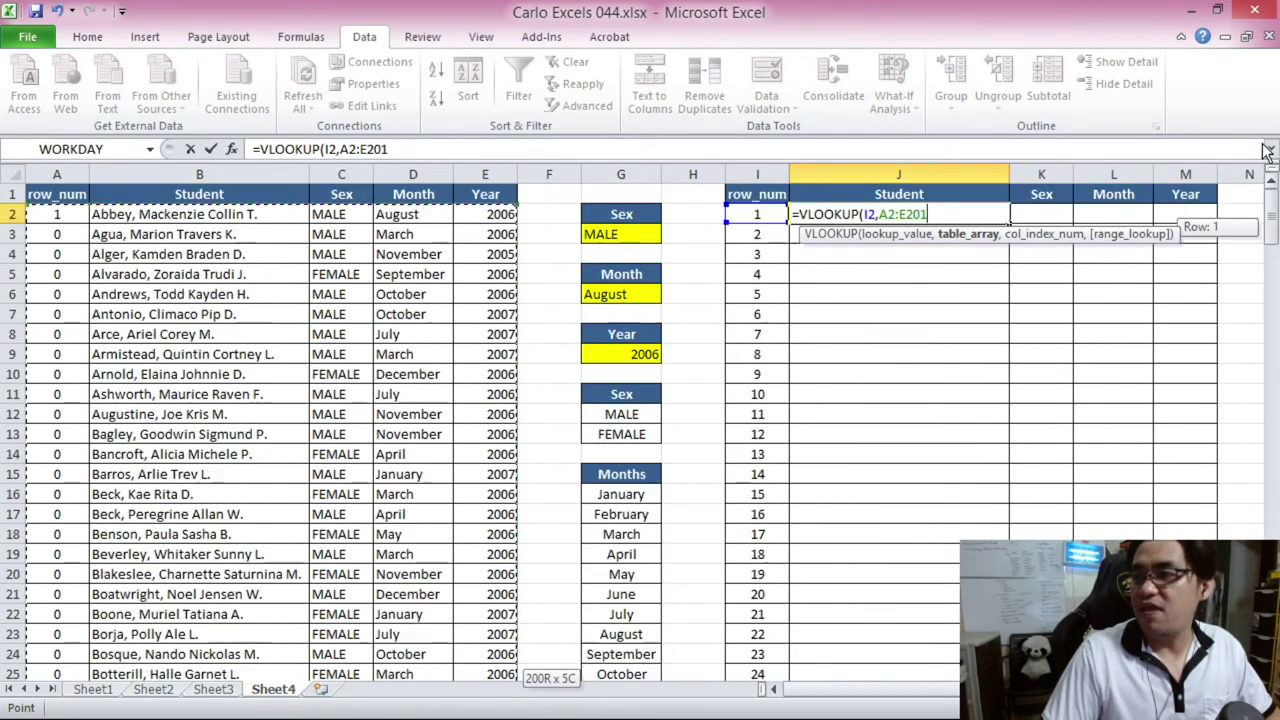
click(433, 150)
text(,)
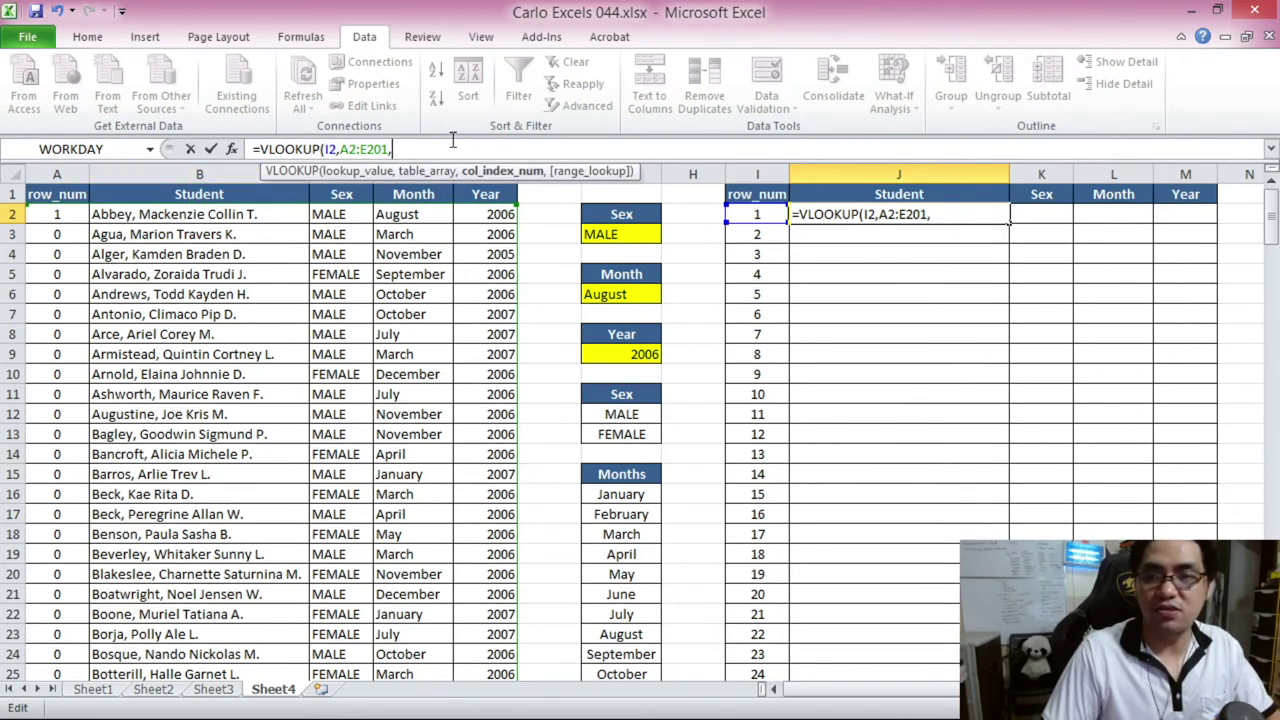
text(2,FALSE))
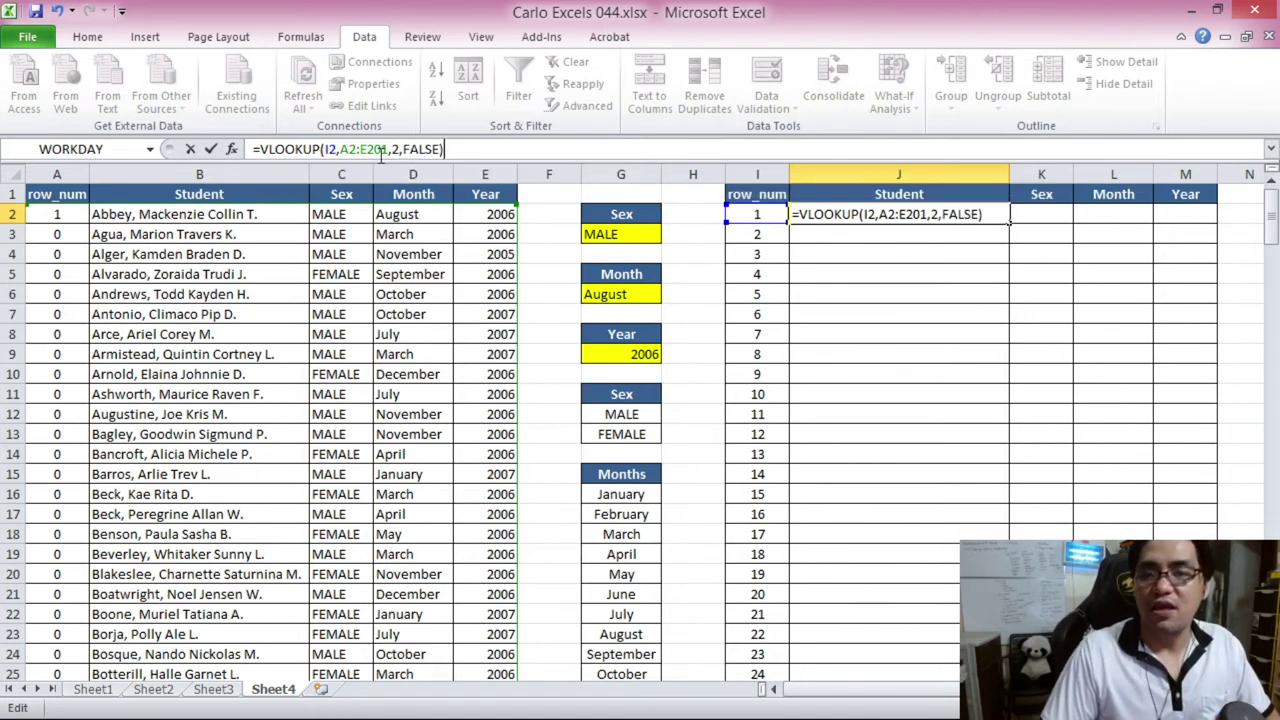
- Make the table range in the J2 formula absolute as $A$2:$E$201
click(344, 148)
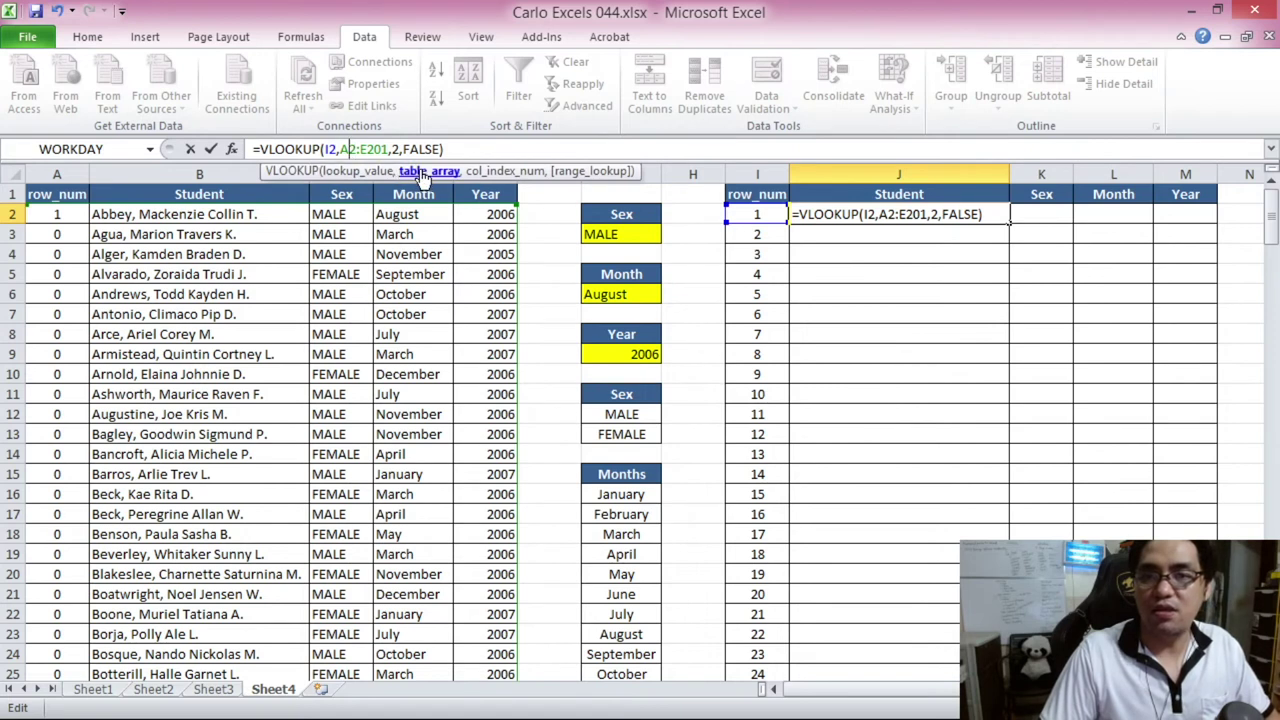
key(F4)
click(488, 148)
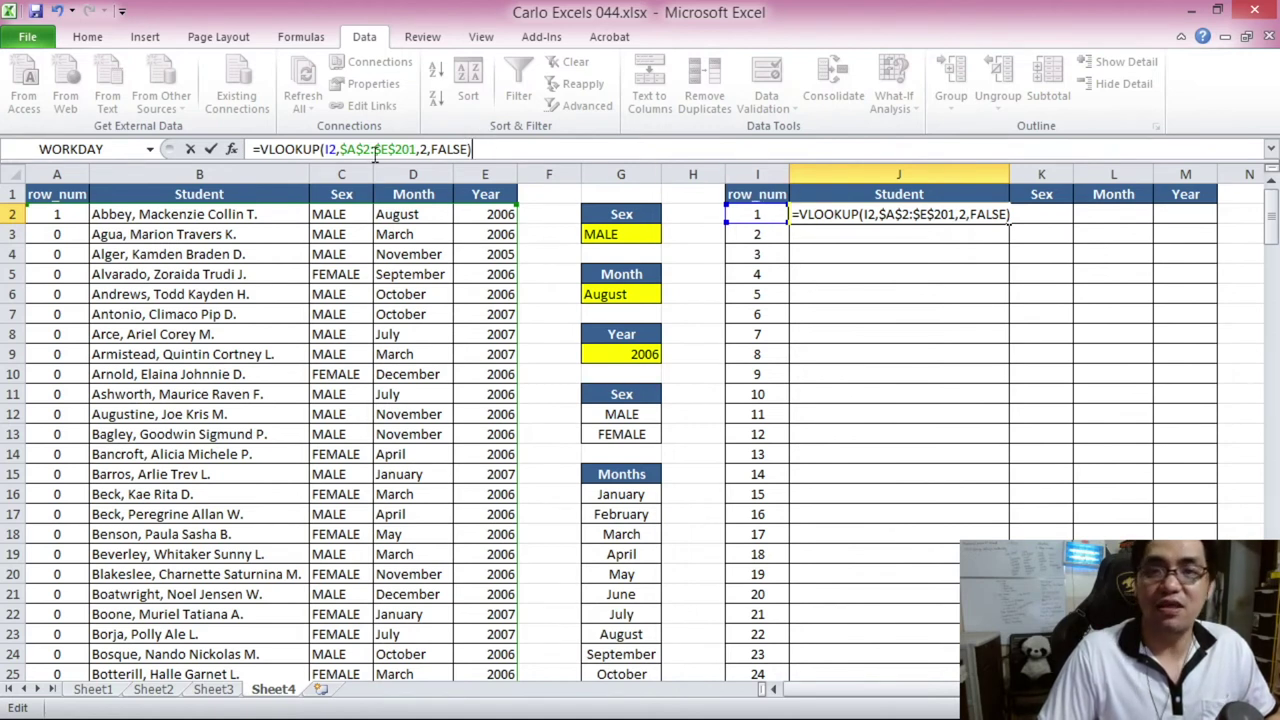
- Wrap the J2 VLOOKUP in IFERROR with an empty string "" as the error value and enter the formula
click(264, 149)
text(IFERROR()
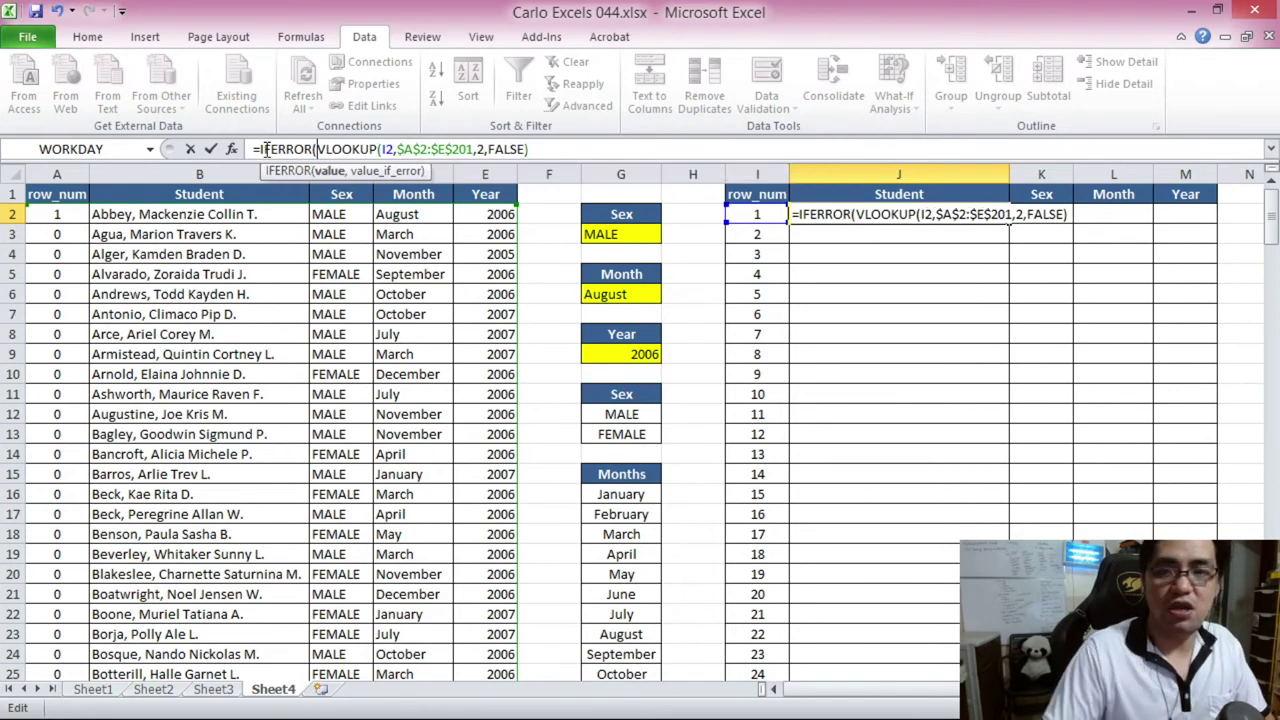
drag(318, 149, 560, 152)
click(543, 150)
text(,)
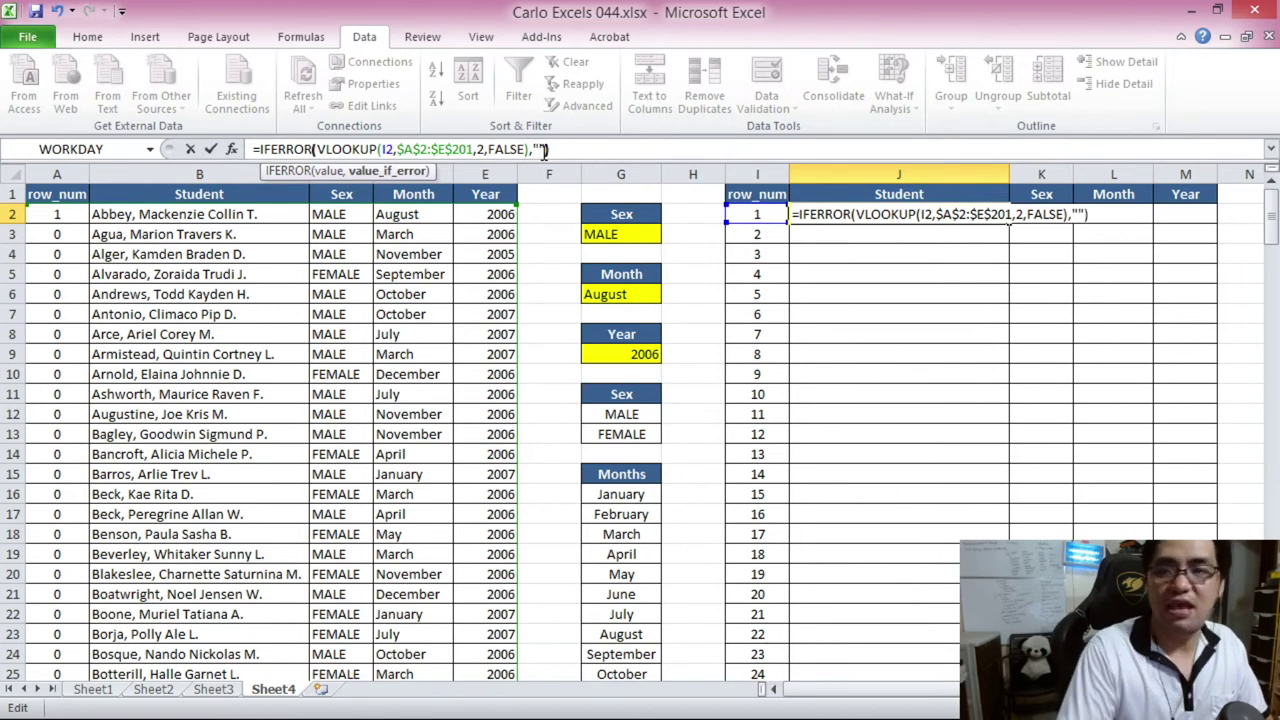
key(Return)
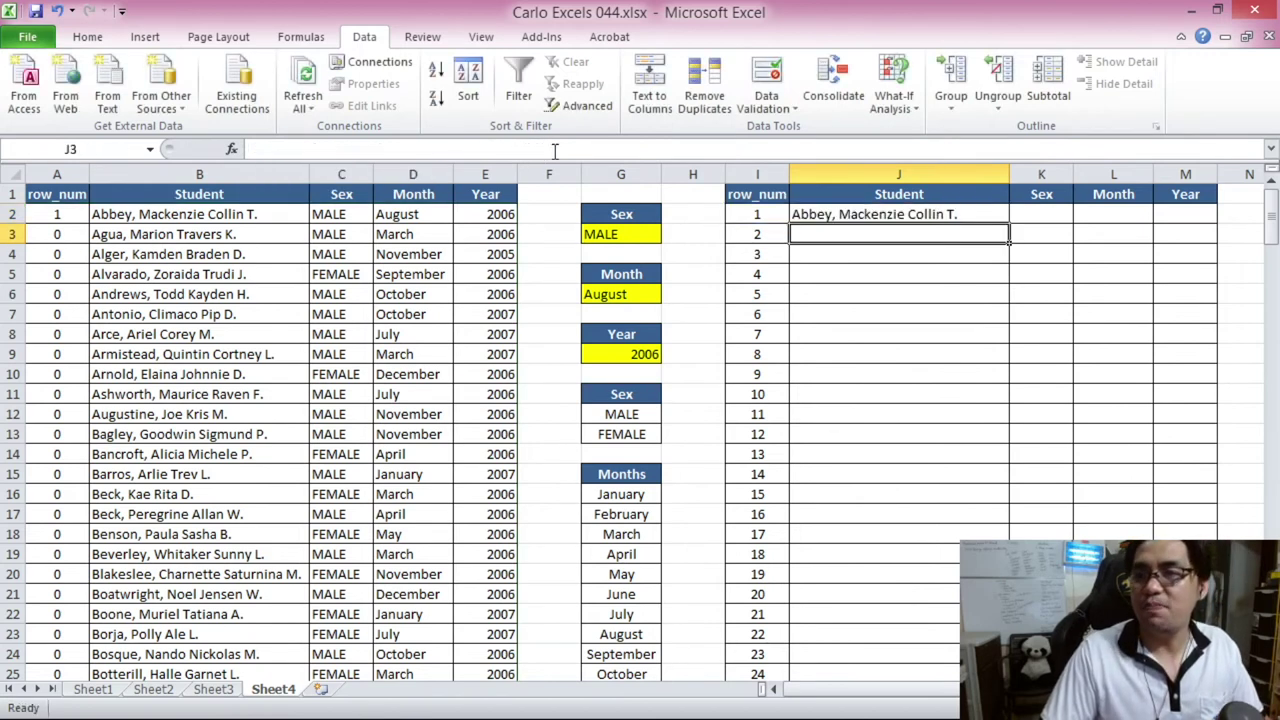
- Reuse the J2 formula text in K2 under Sex, with the column index set to 3
click(818, 214)
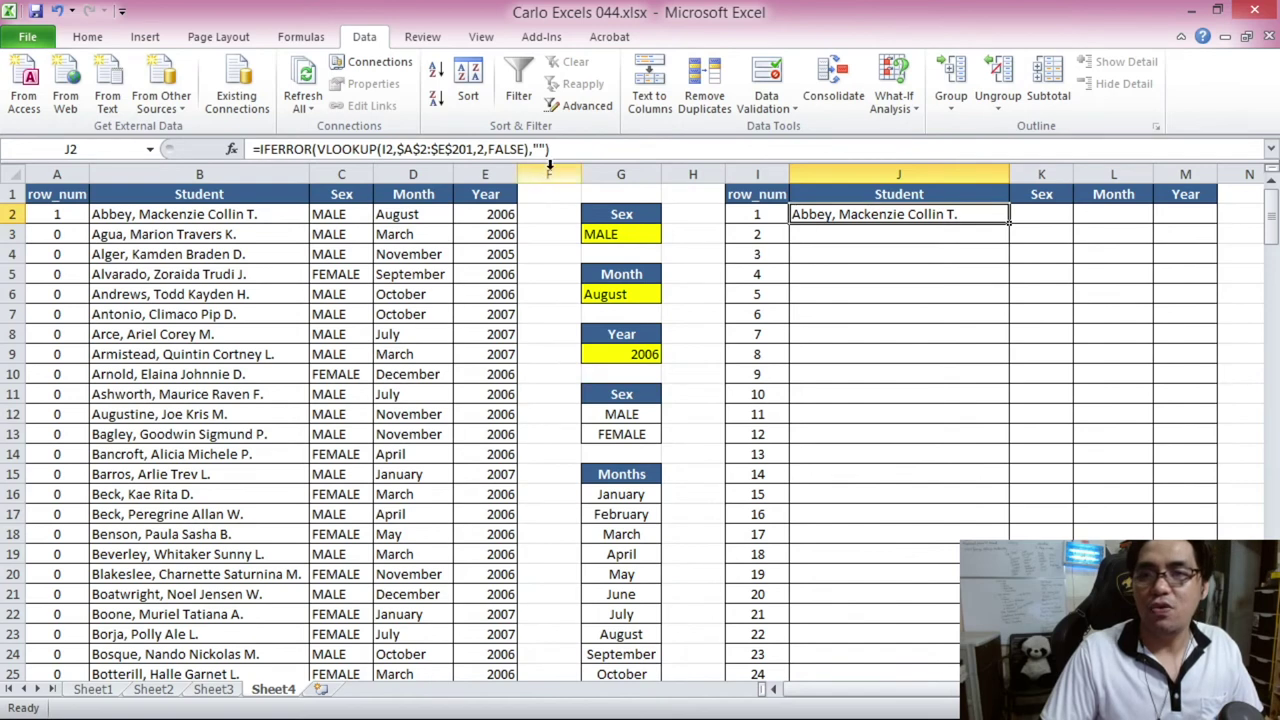
click(555, 148)
key(Escape)
click(1045, 216)
click(538, 152)
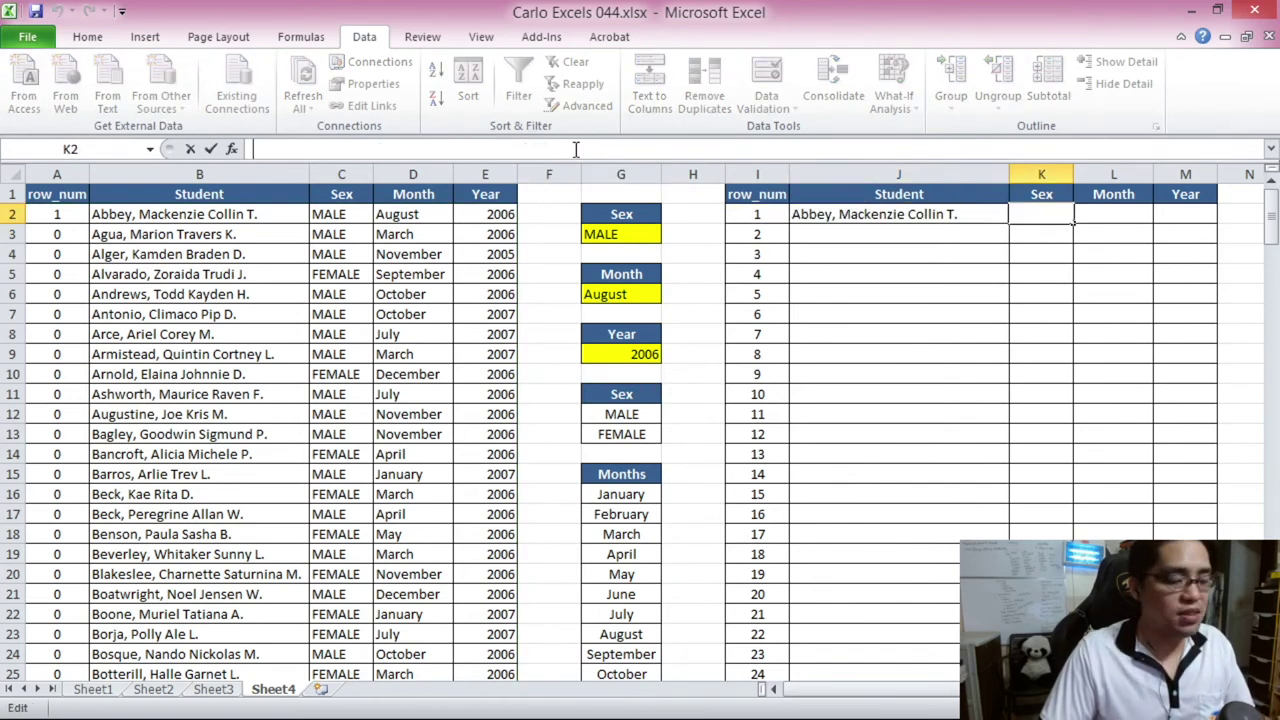
key(ctrl+v)
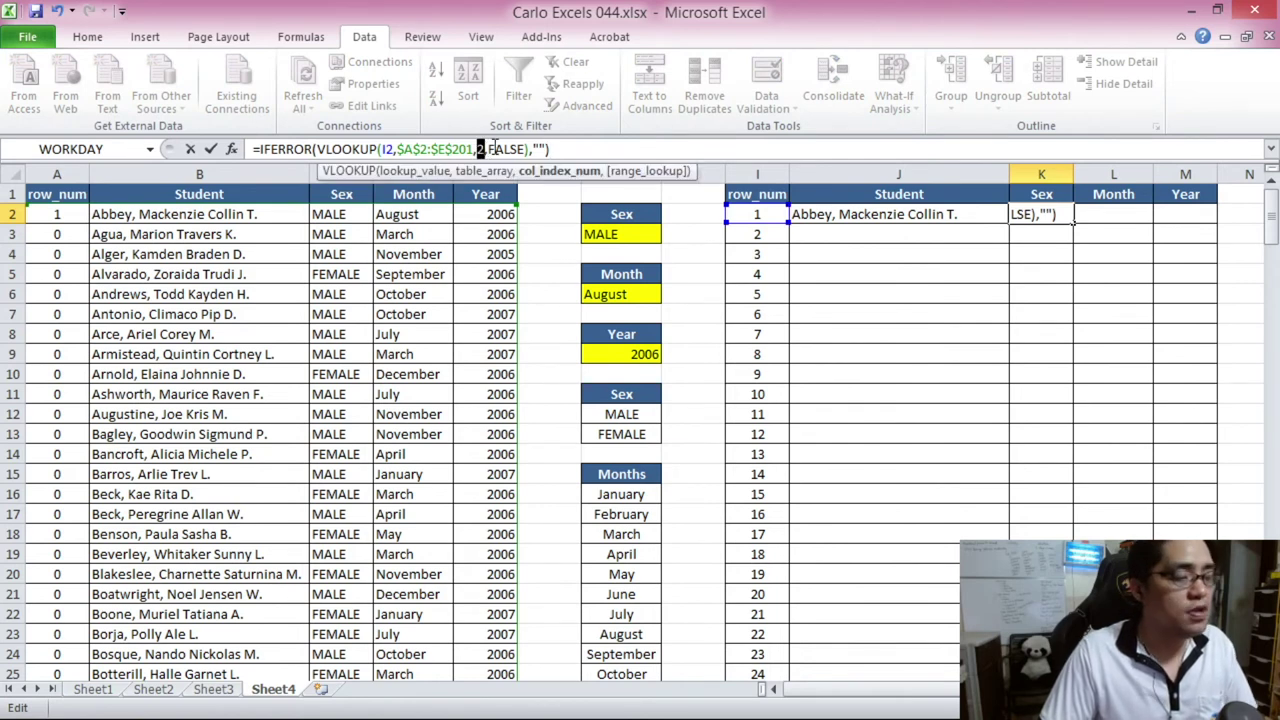
text(3)
key(Return)
- Reuse the J2 IFERROR/VLOOKUP formula in L2 under Month, with the column index set to 4
click(1110, 214)
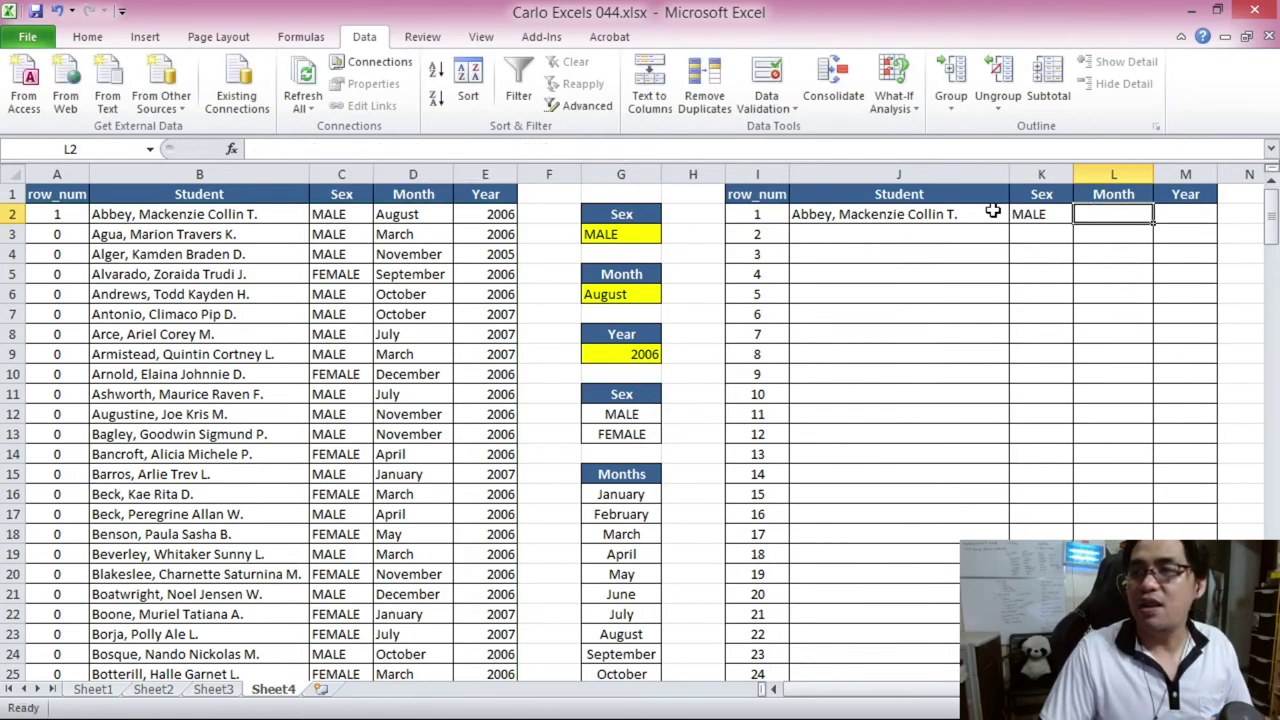
click(523, 148)
text(=IFERROR(VLOOKUP(I2,$A$2:$E$201,2,FALSE),""))
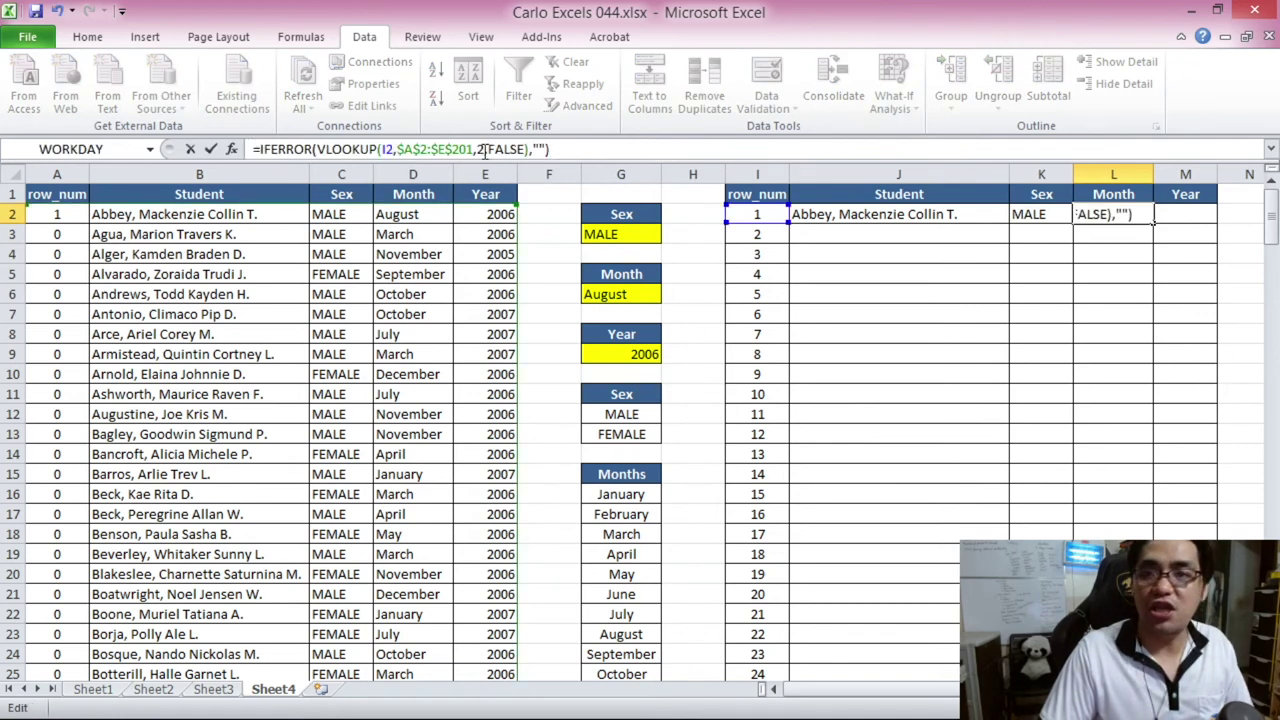
text(4)
key(Return)
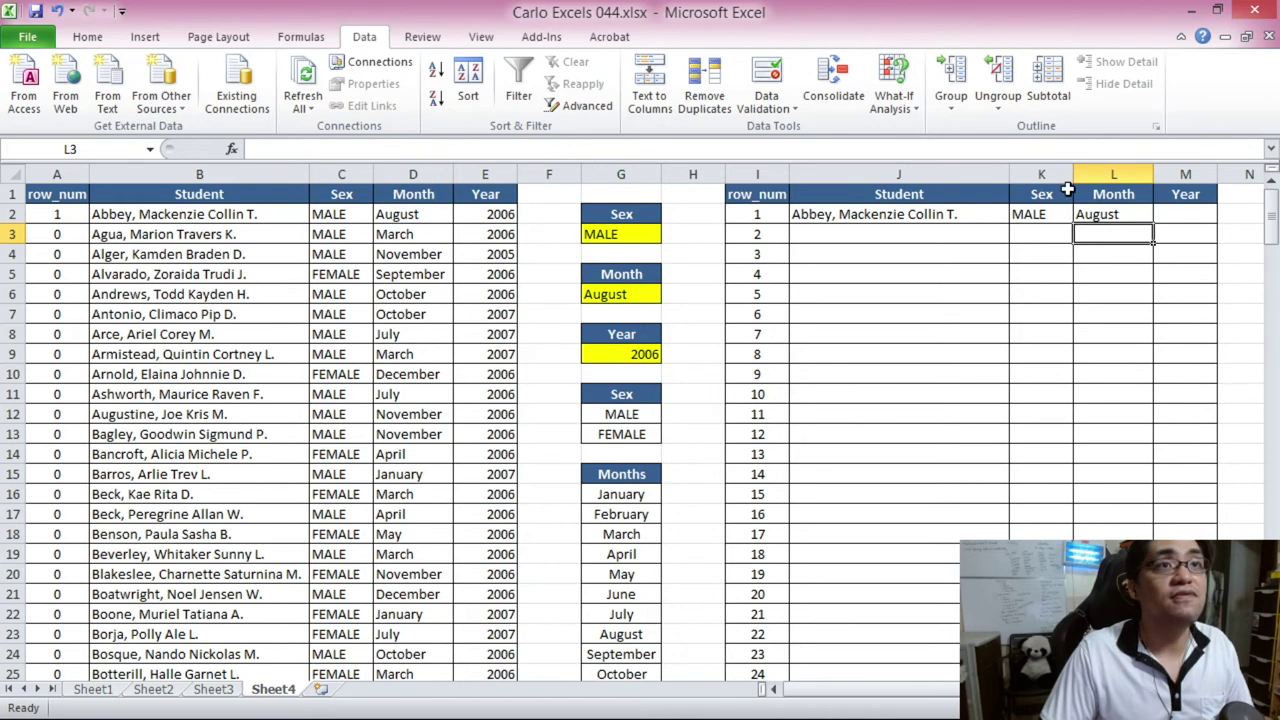
- Reuse the J2 IFERROR/VLOOKUP formula in M2 under Year, with the column index set to 5
click(1172, 217)
click(695, 148)
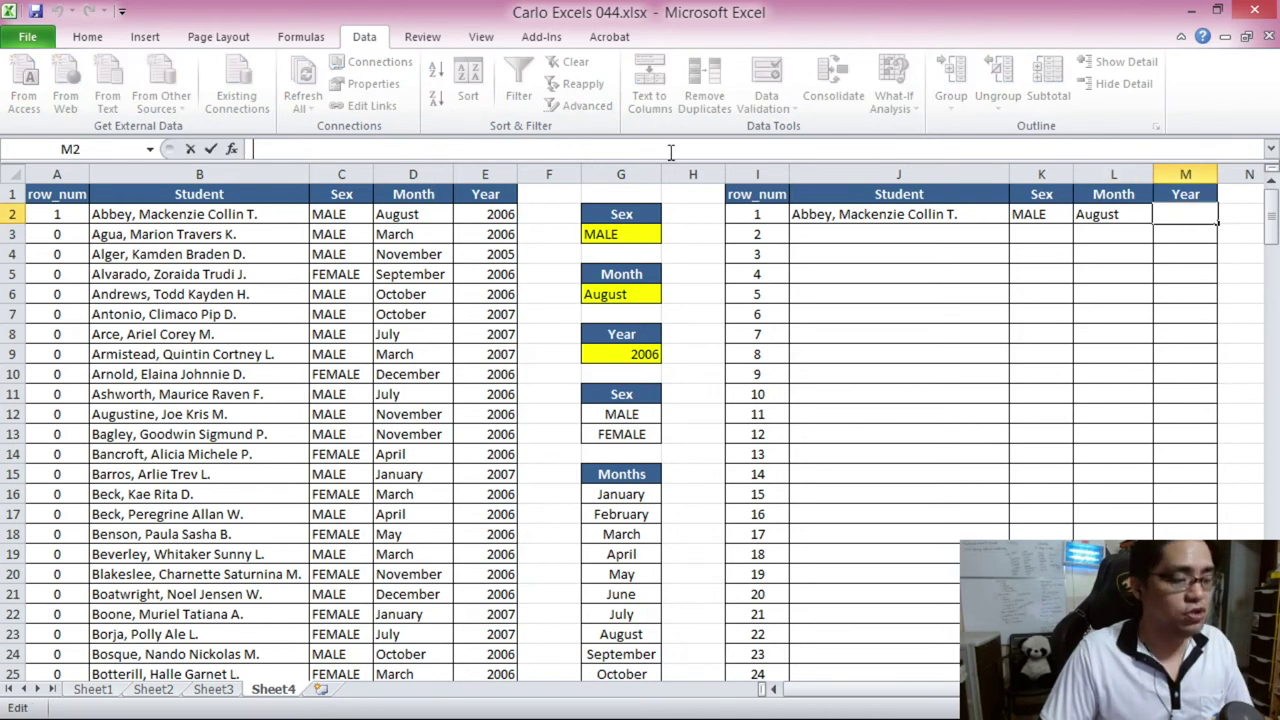
text(=IFERROR(VLOOKUP(I2,$A$2:$E$201,2,FALSE),""))
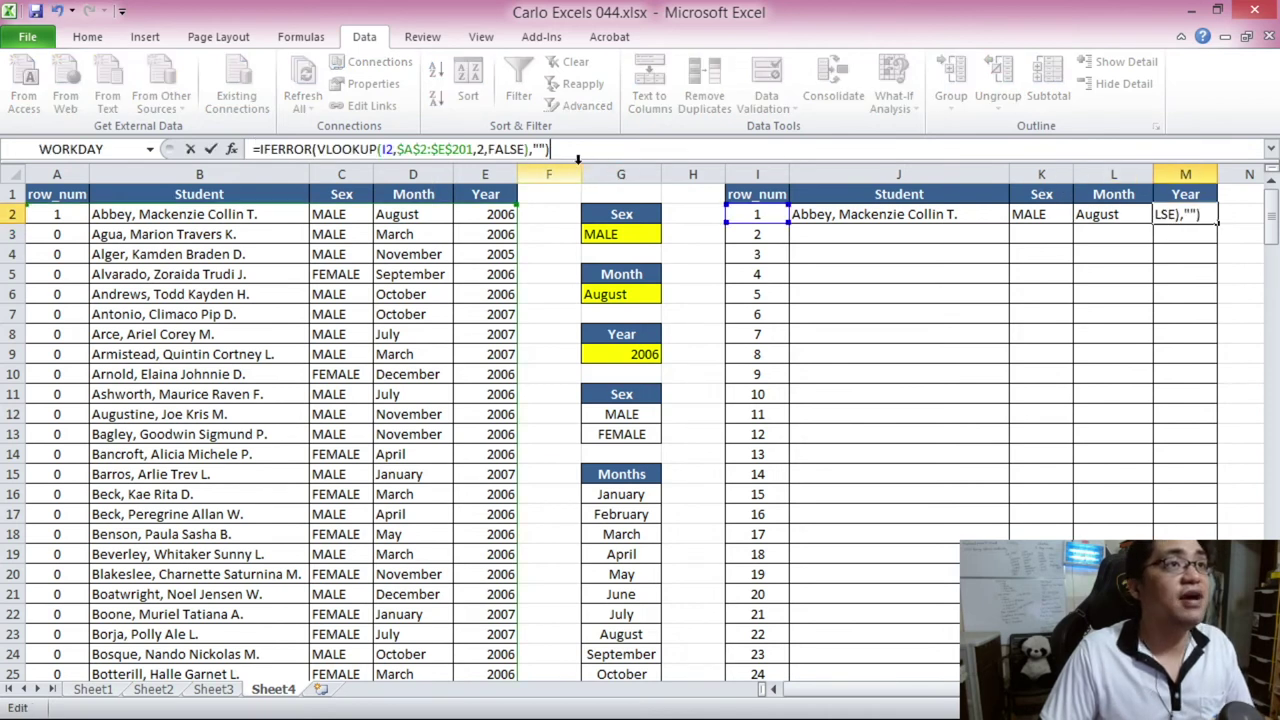
double_click(480, 149)
text(5)
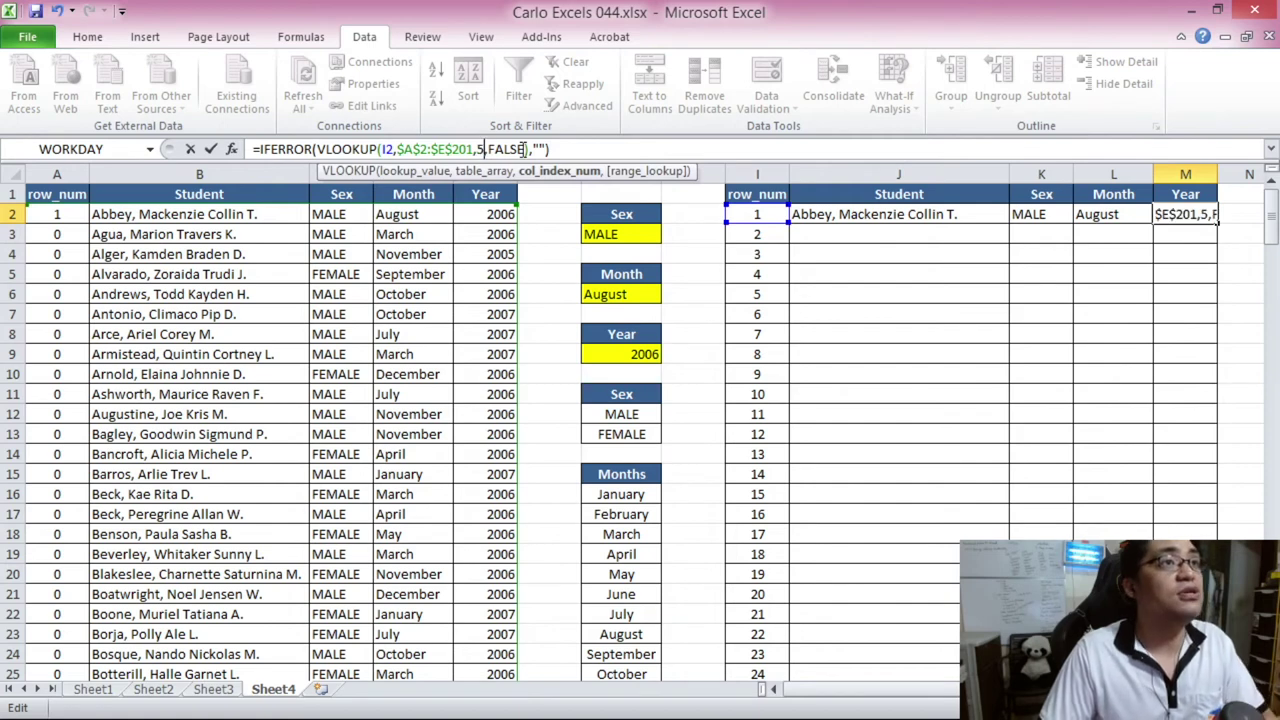
key(Return)
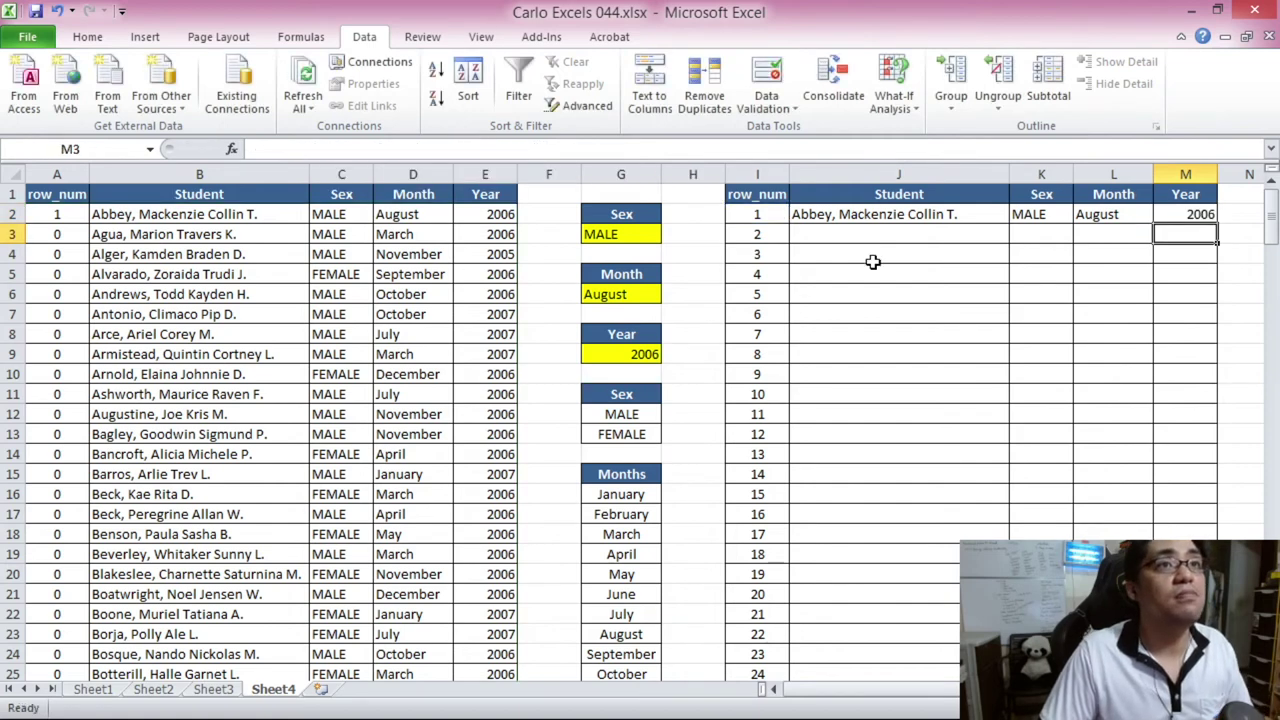
- Center the Year result in M2 horizontally and middle-align all cells of the sheet vertically
click(1197, 216)
click(87, 36)
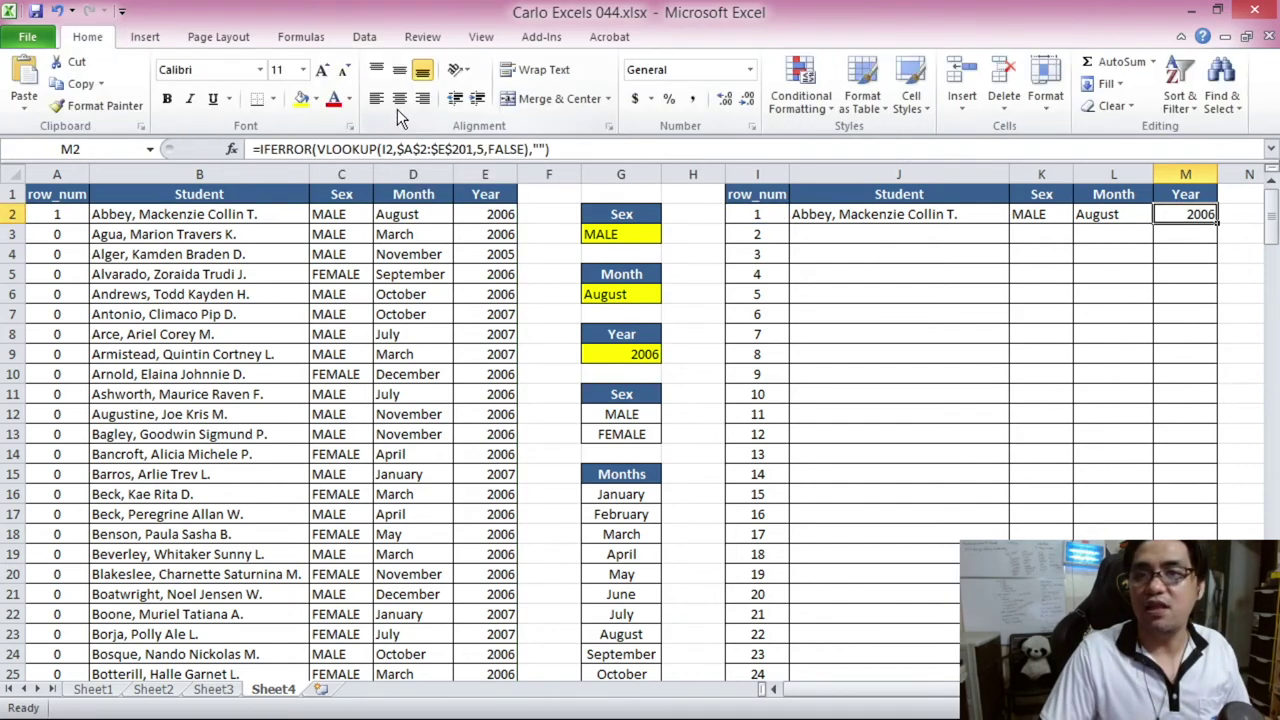
click(399, 98)
click(17, 172)
click(399, 69)
click(1185, 216)
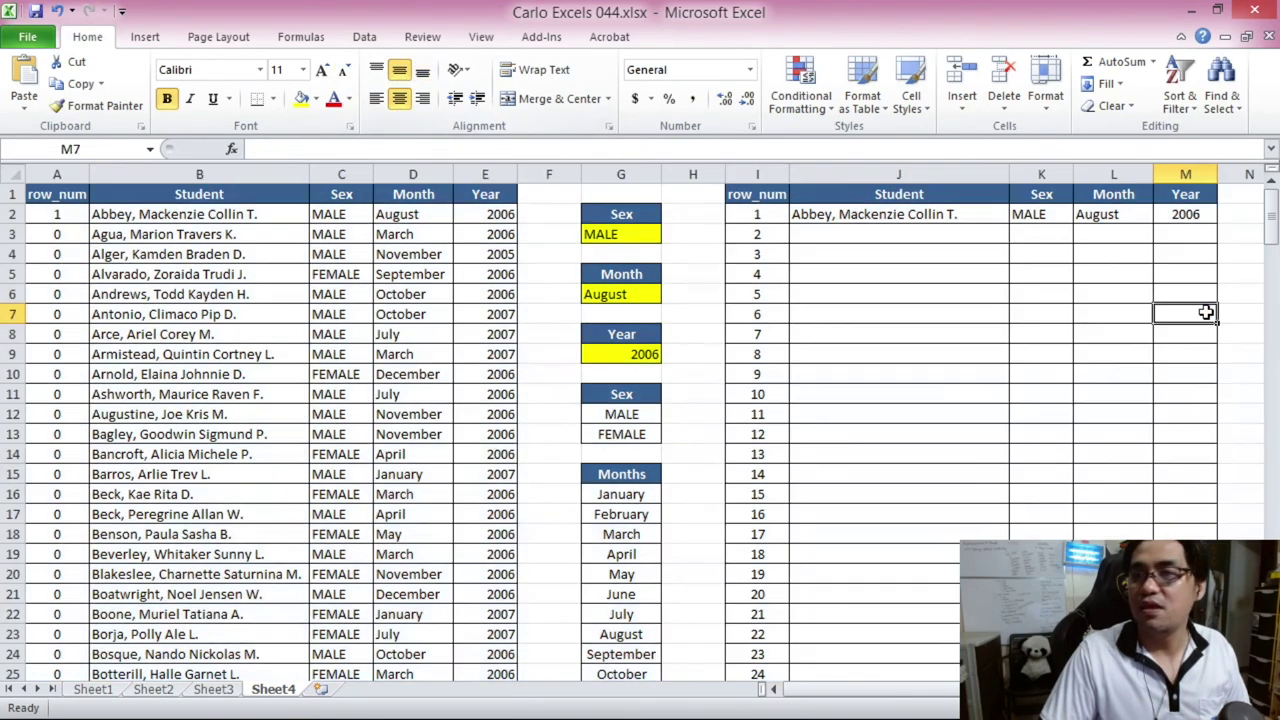
- Center the Month result in L2 and the Sex result in K2 horizontally
click(1110, 218)
click(399, 98)
click(1035, 214)
click(399, 100)
- Copy the formulas in J2:M2 down the result table through row 201
drag(815, 216, 1180, 214)
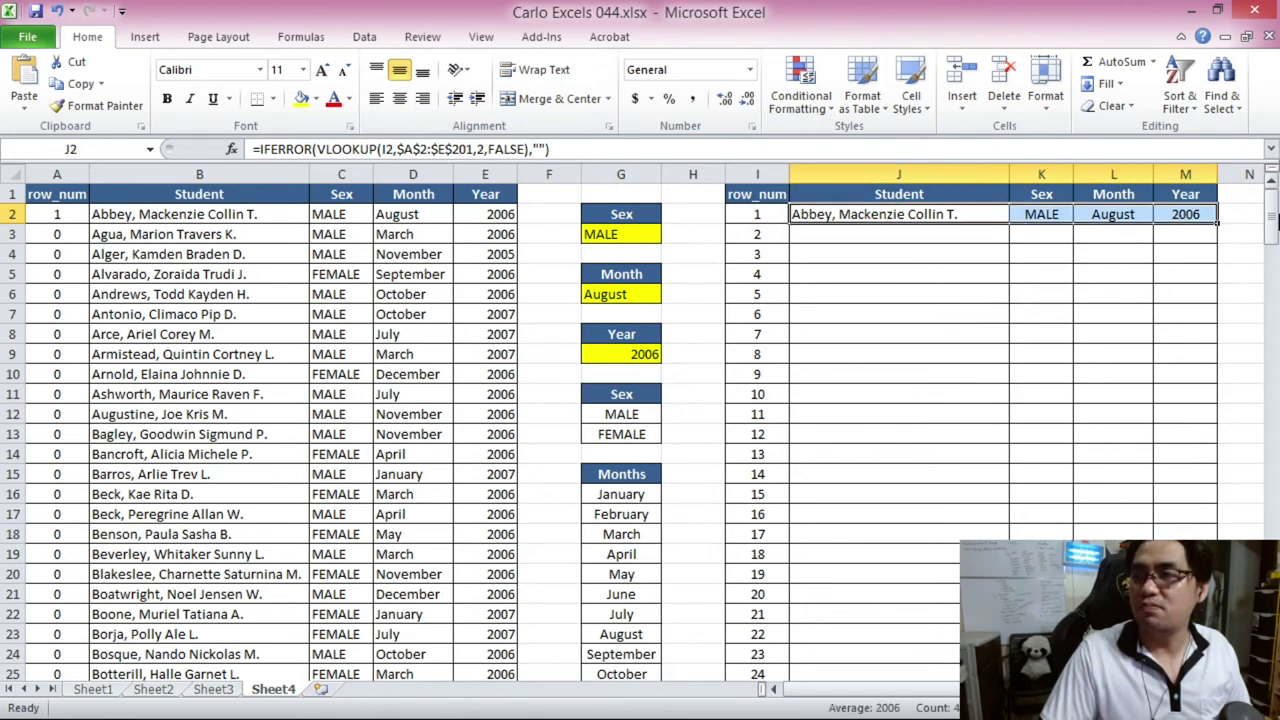
key(ctrl+c)
drag(1271, 212, 1271, 230)
shift+click(1185, 634)
key(ctrl+v)
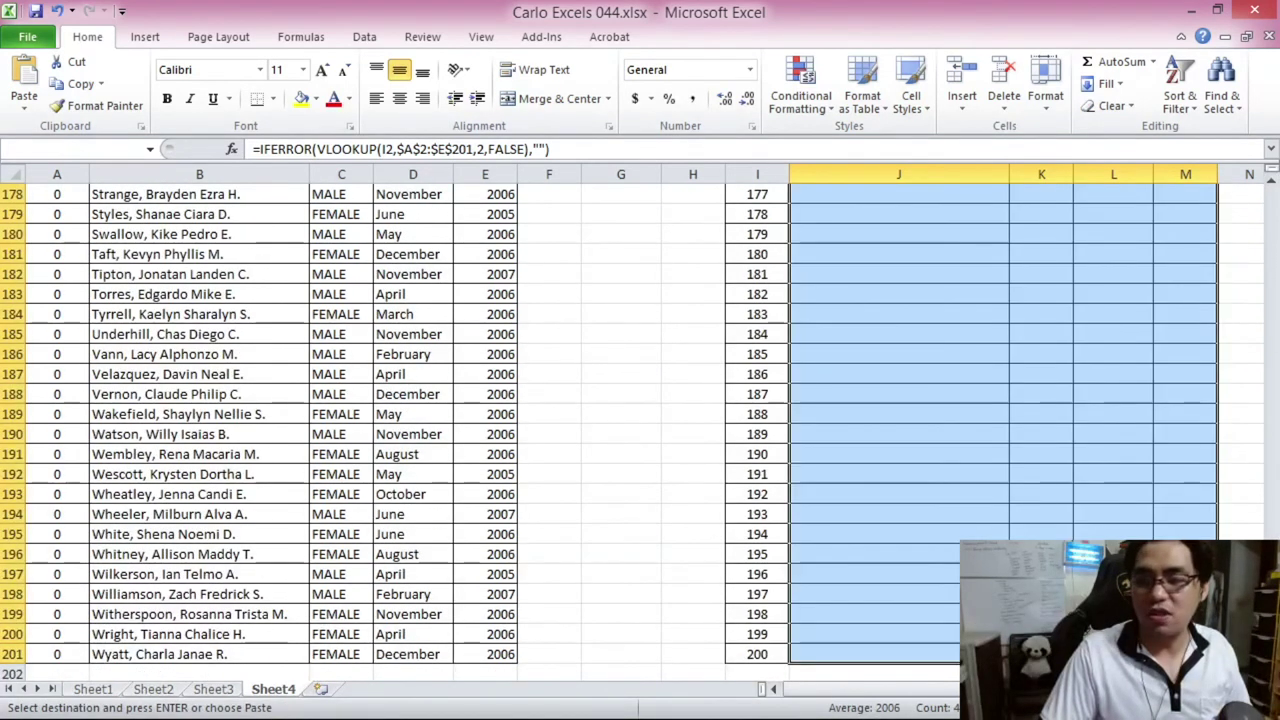
scroll(871, 458, up, 20)
click(871, 458)
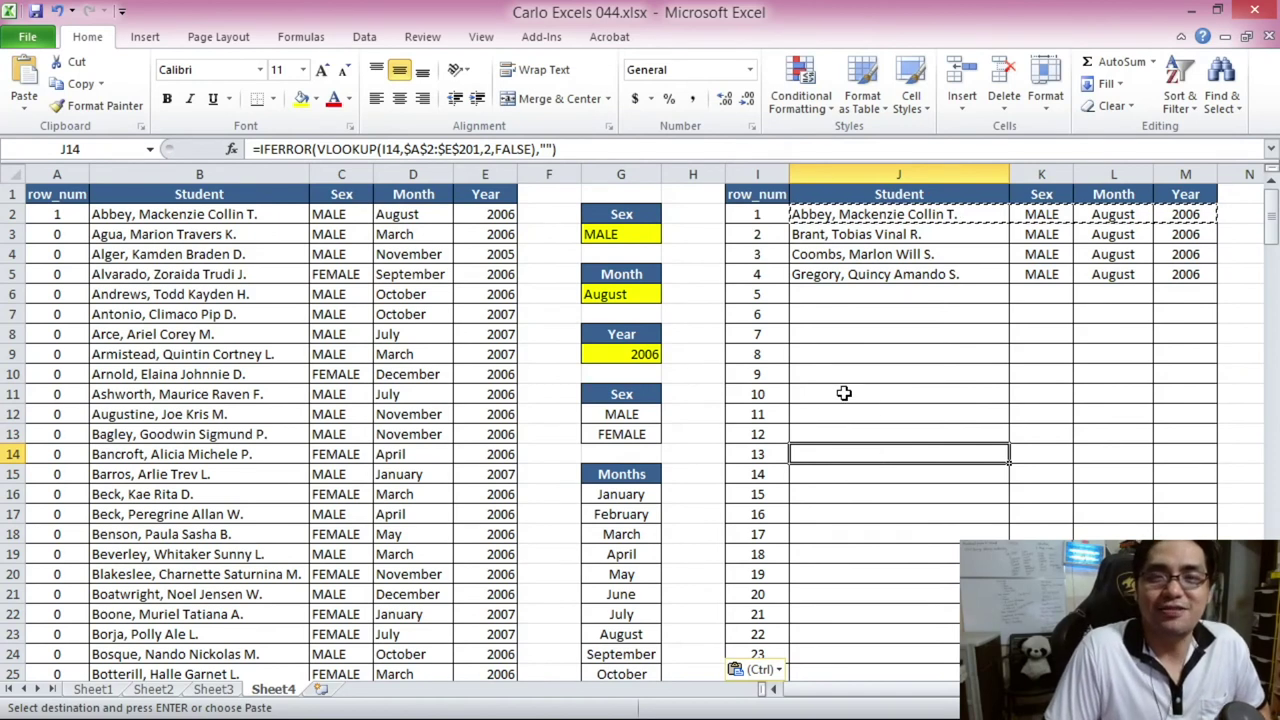
- Set the Sex criterion in G3 to FEMALE
click(618, 236)
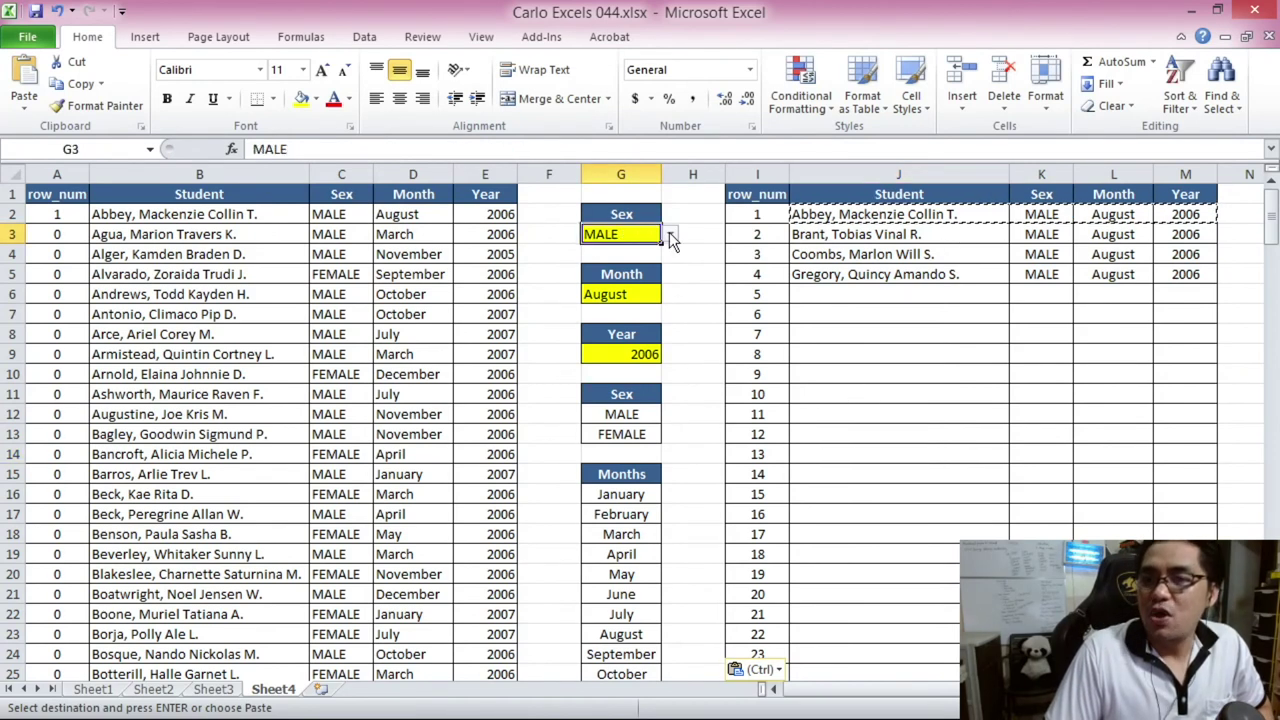
click(670, 235)
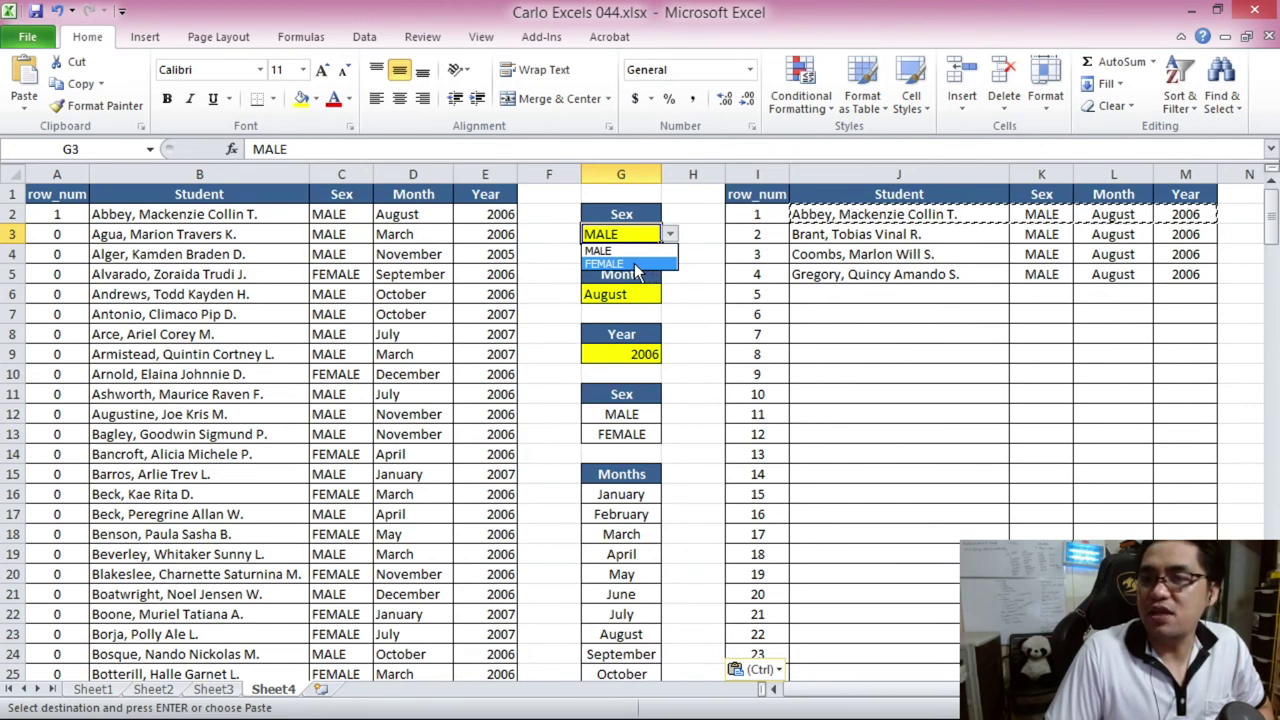
click(634, 264)
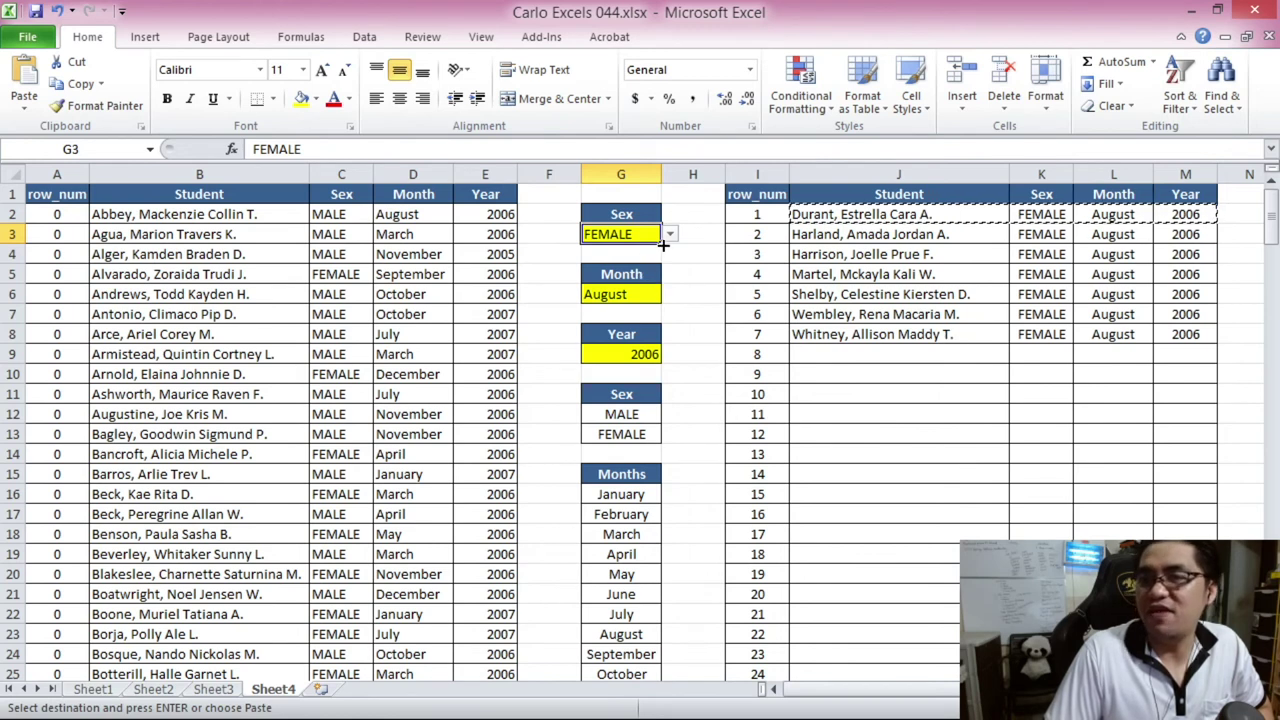
- Set the Year criterion in G9 to 2007
click(640, 294)
click(645, 352)
click(670, 354)
click(650, 396)
- Test the Month criterion in G6 with September and set it to January
click(669, 295)
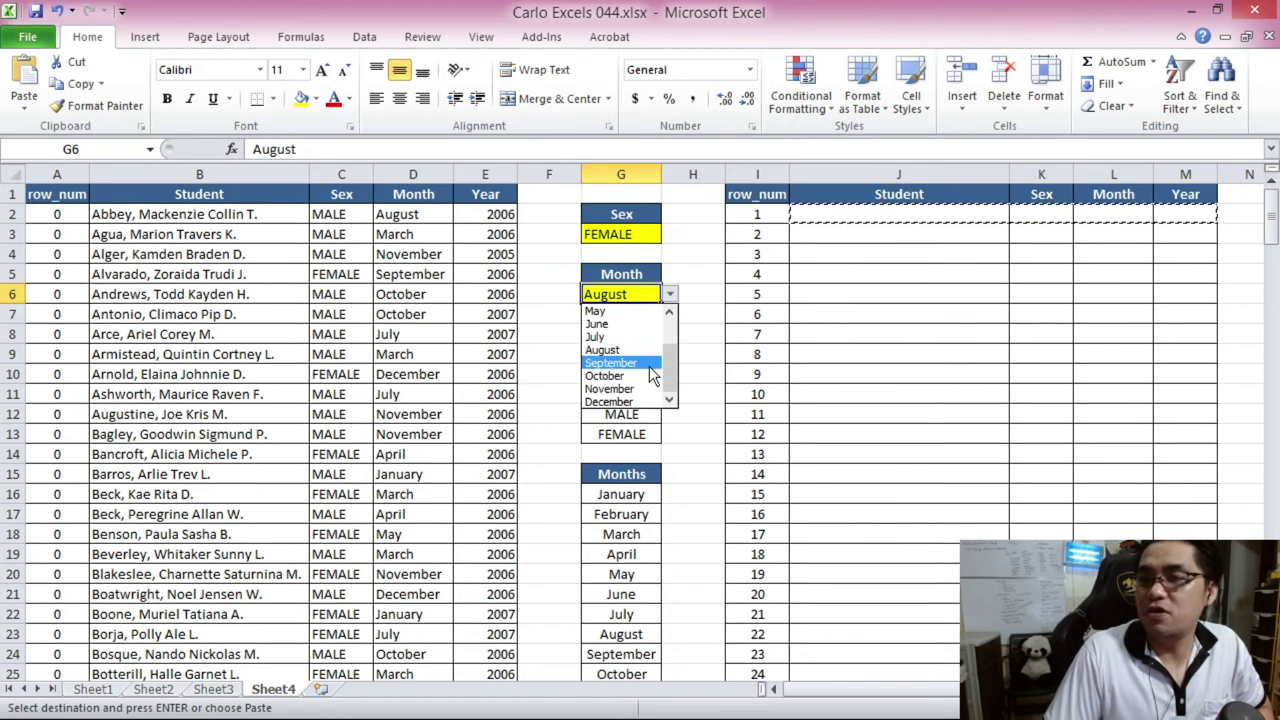
click(635, 362)
click(670, 294)
scroll(625, 340, up, 2)
click(627, 314)
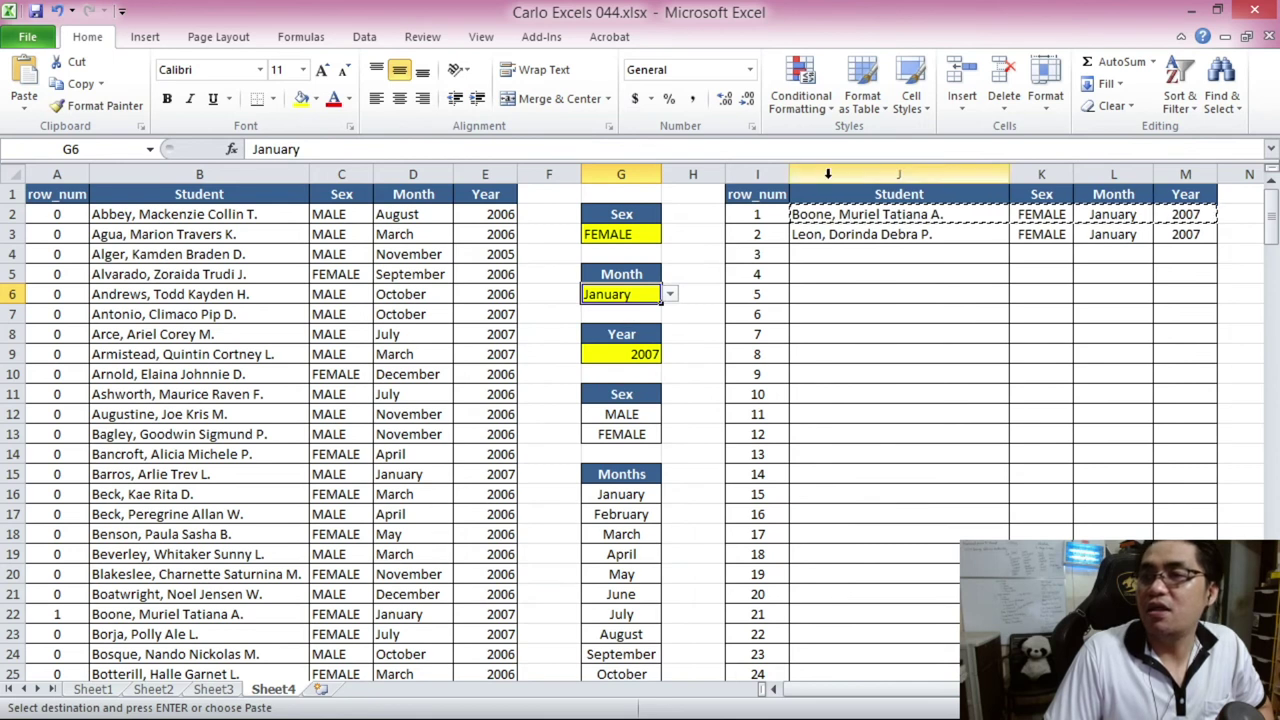
- Set the Year criterion in G9 to 2006
click(648, 356)
click(670, 355)
click(648, 384)
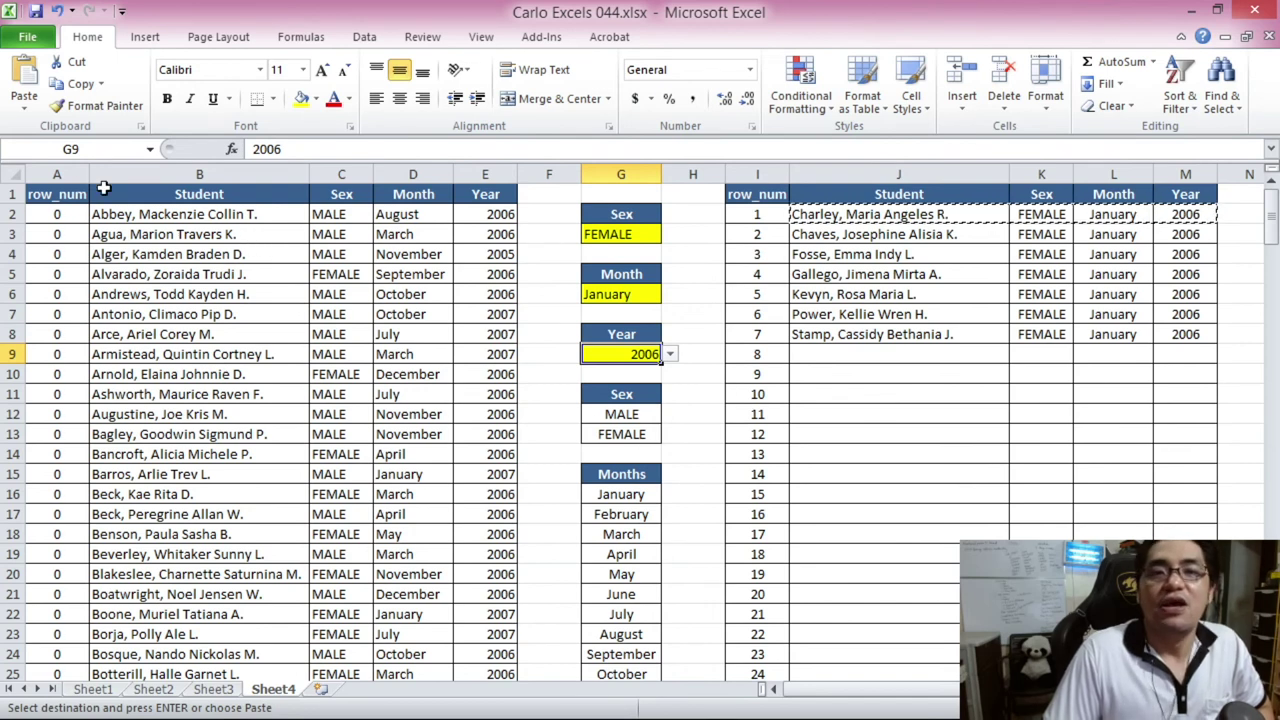
- Review the row_num formulas in A2 and A3, the numbering down column A, and the extracted rows in I2:M8
click(62, 192)
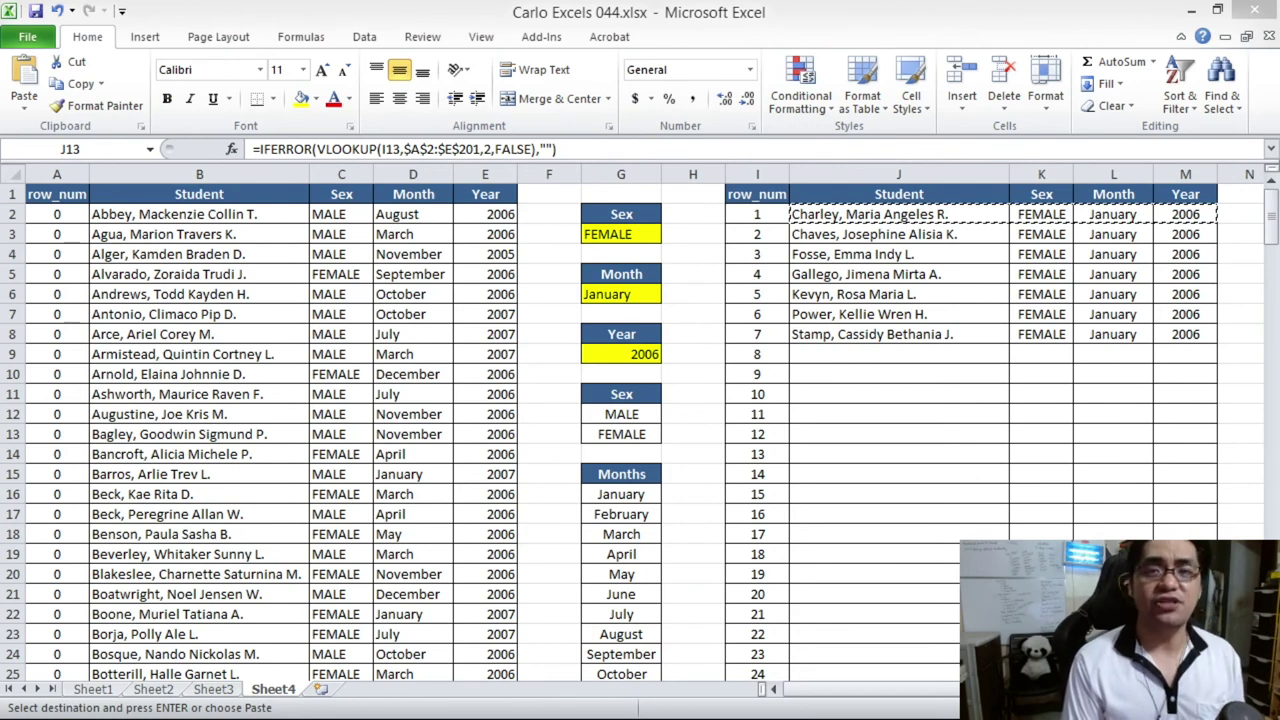
click(255, 212)
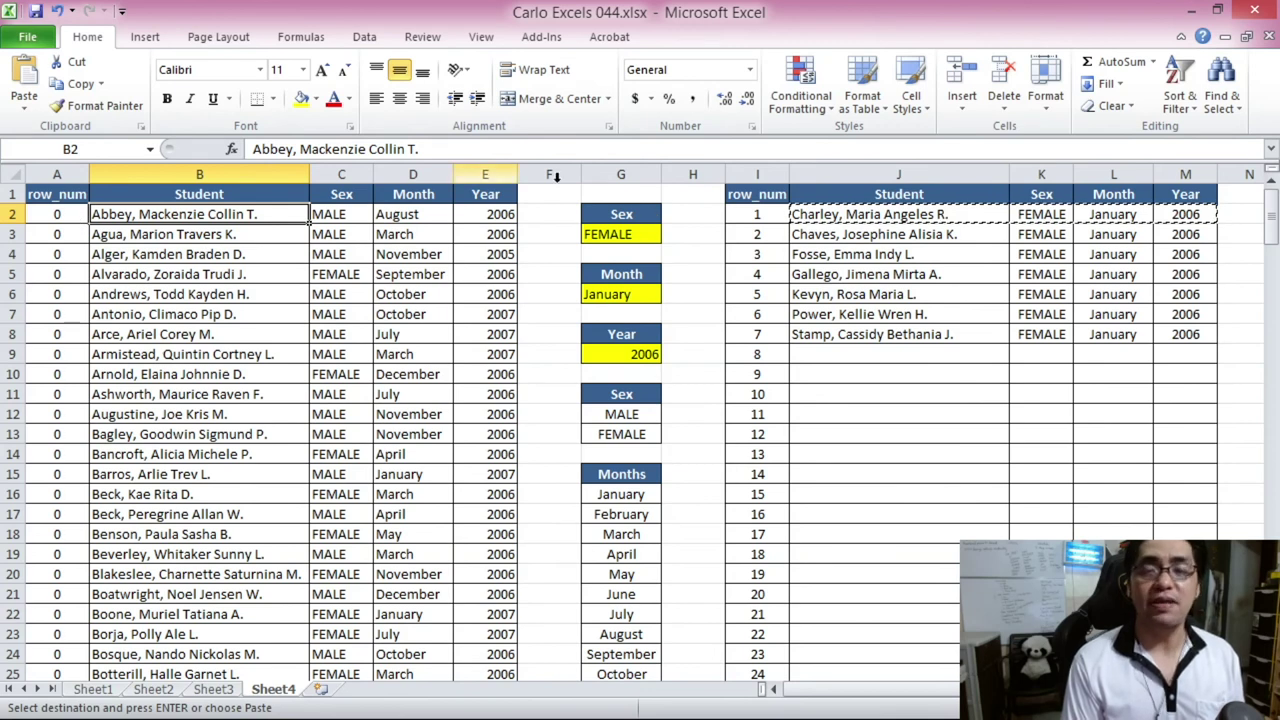
click(46, 220)
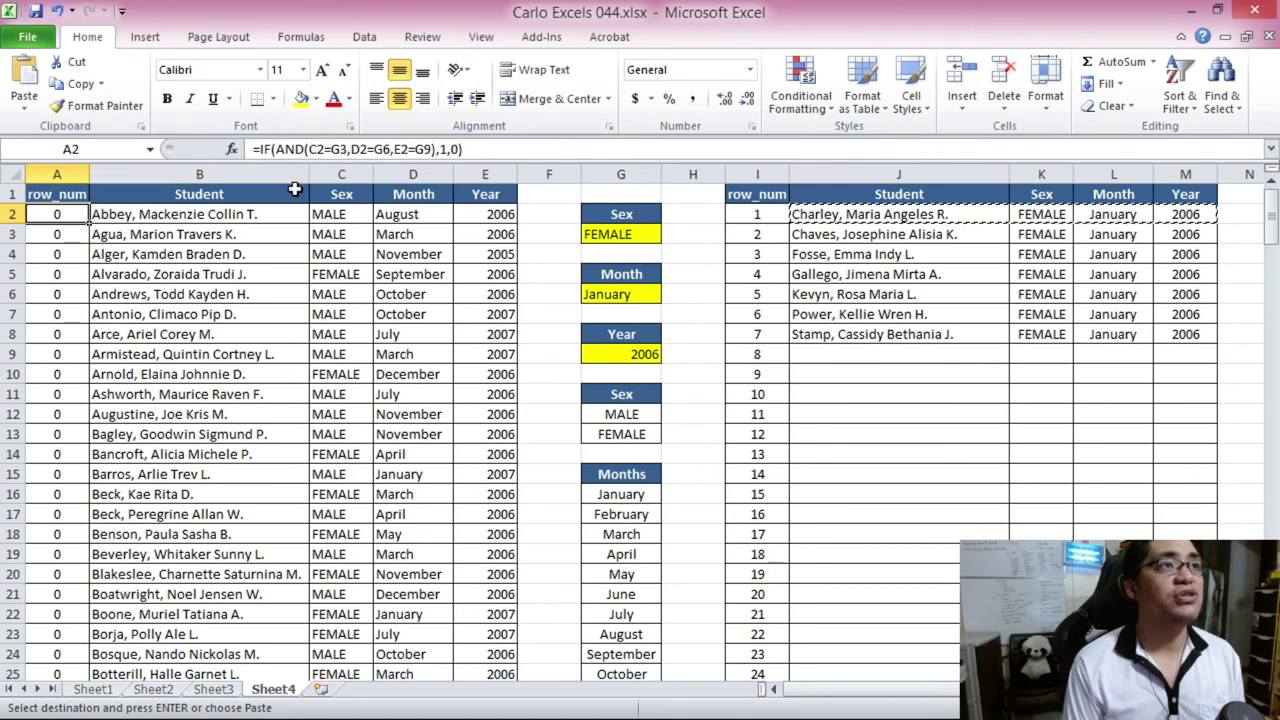
click(72, 237)
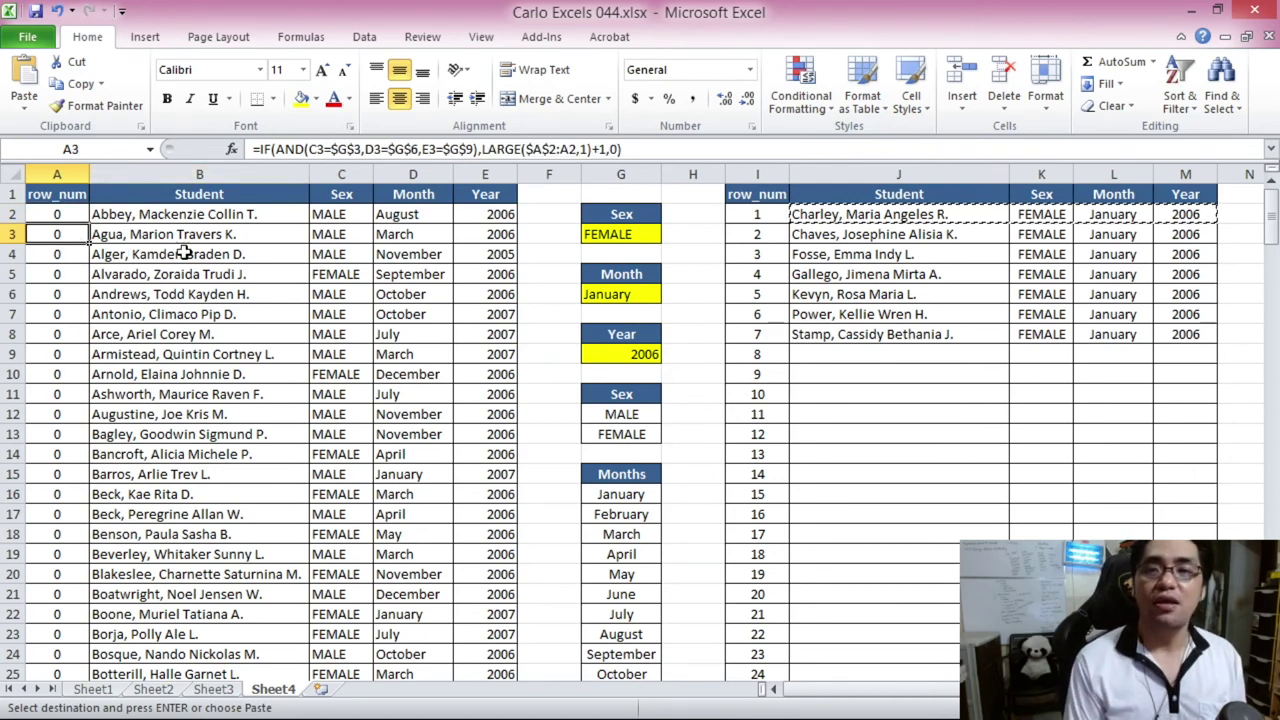
click(341, 233)
drag(341, 233, 482, 233)
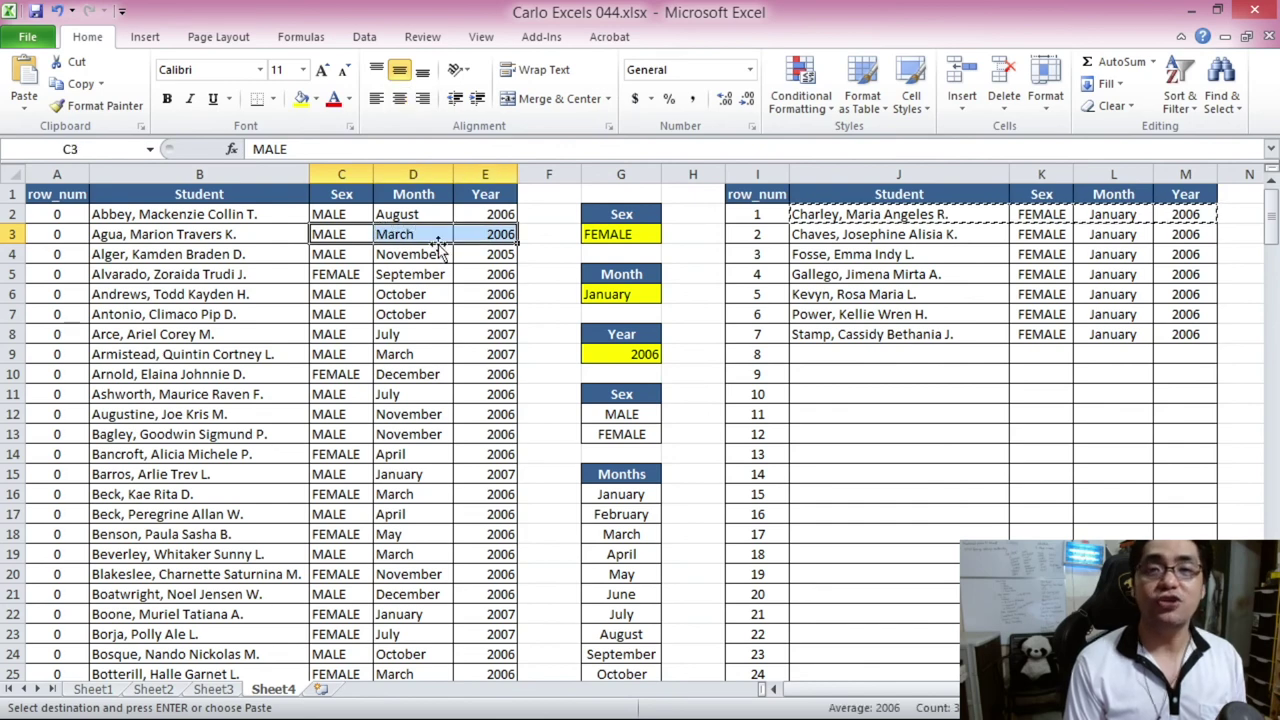
click(62, 237)
scroll(63, 245, down, 9)
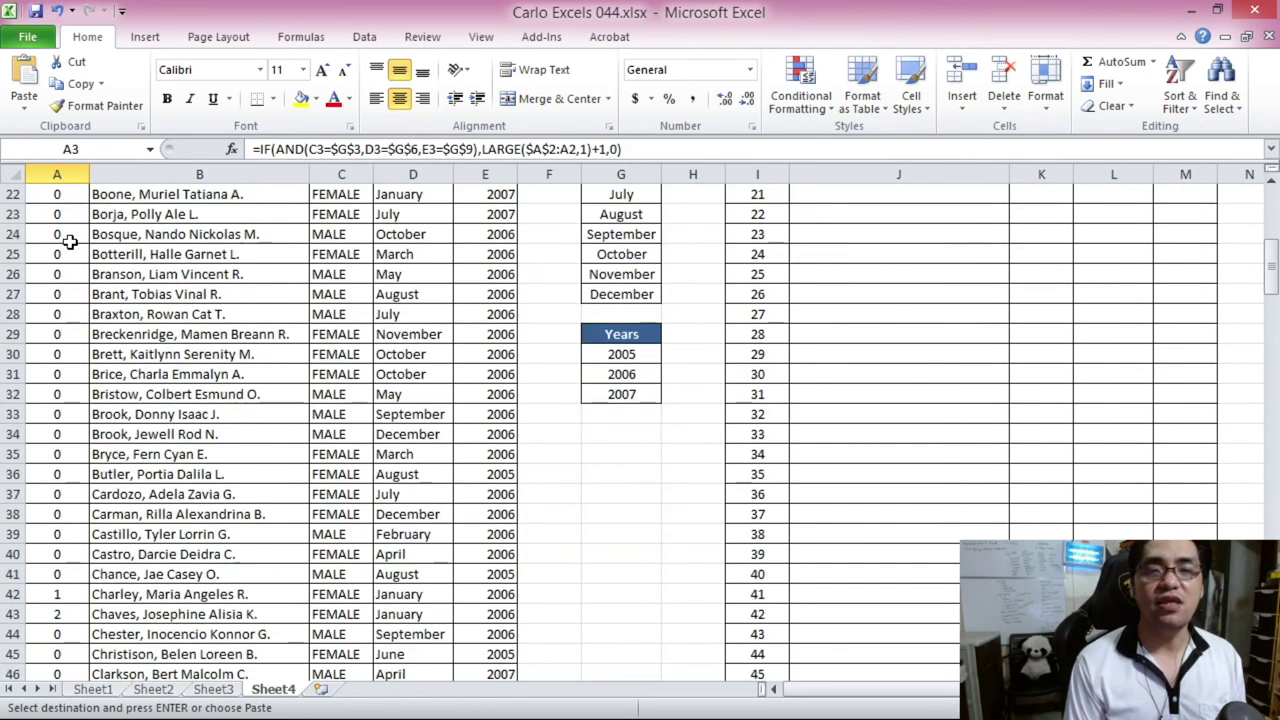
scroll(75, 262, up, 9)
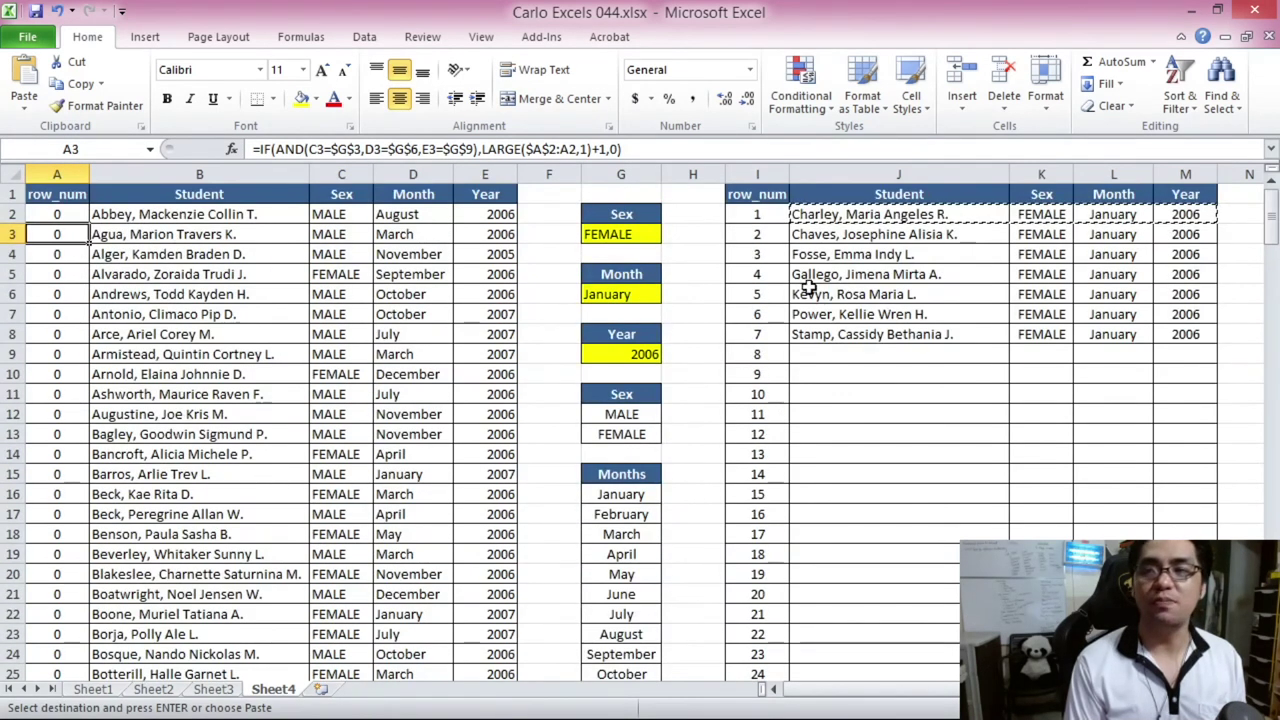
drag(757, 214, 1170, 336)
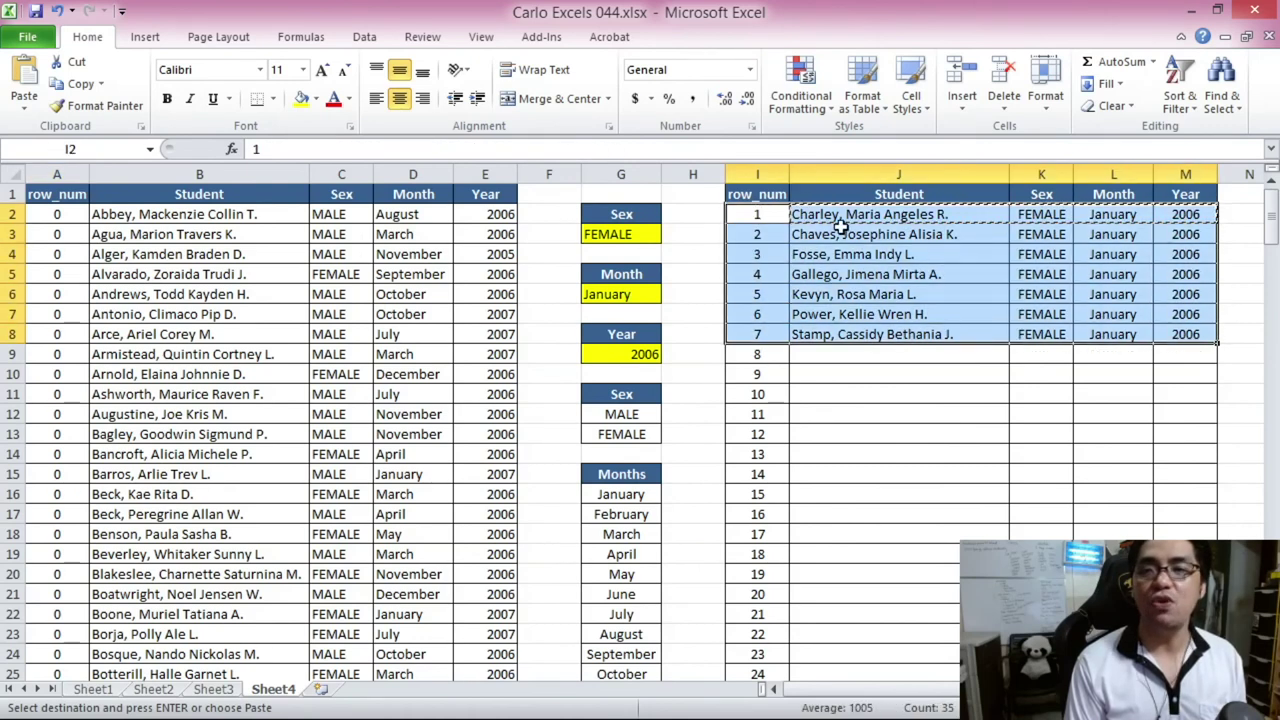